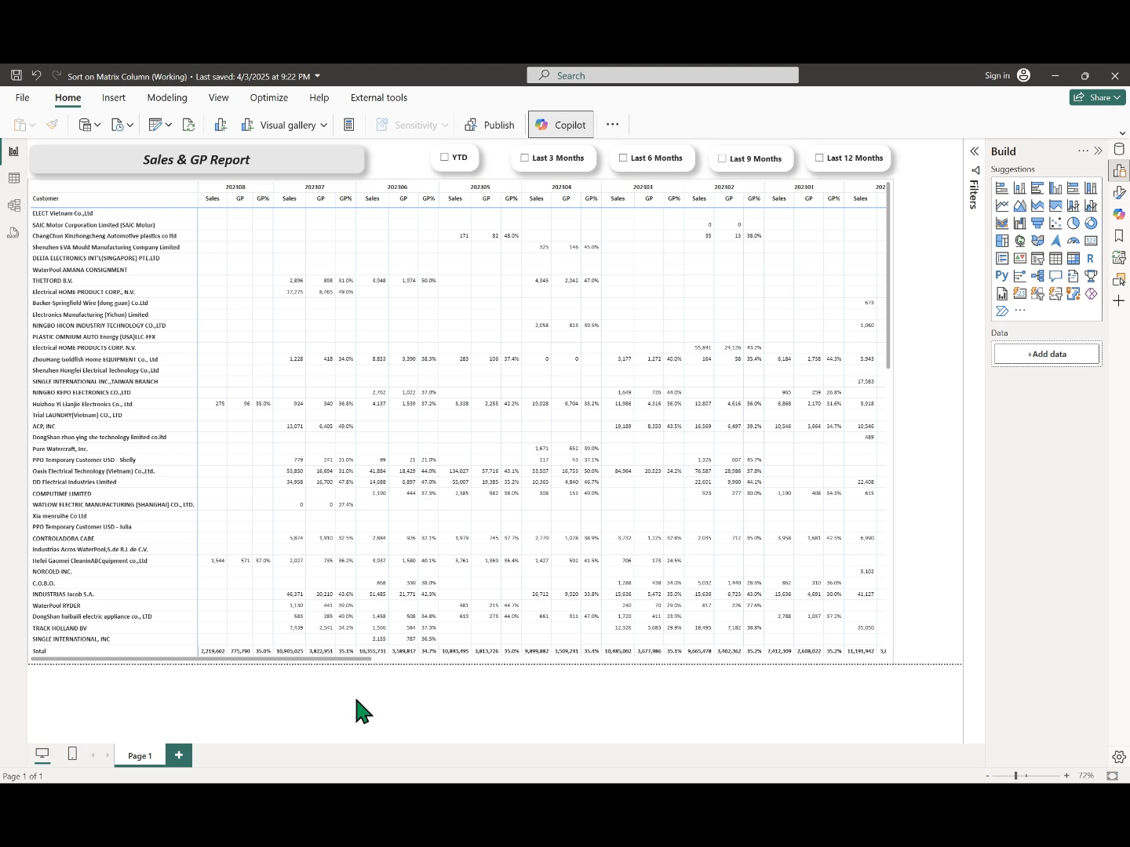
- Filter the Sales & GP matrix to Last 3 Months and sort the customers by total Sales
click(344, 655)
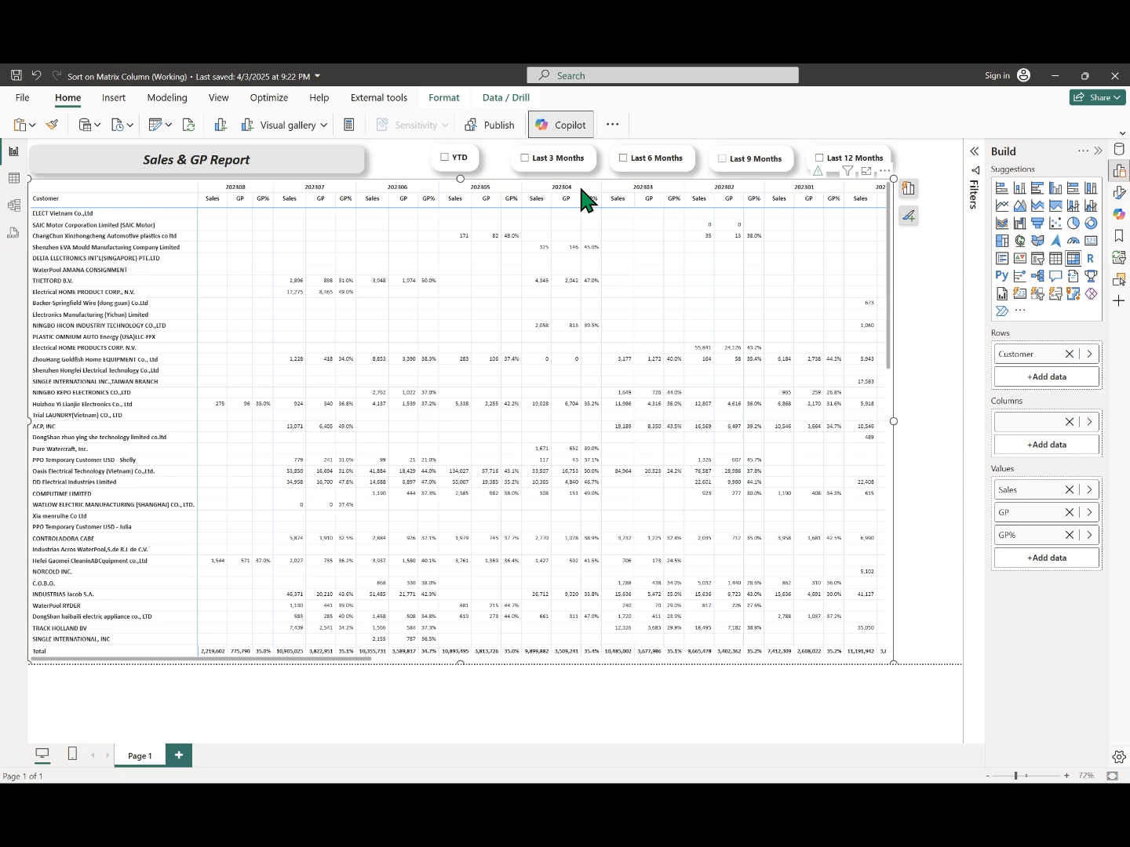
click(543, 161)
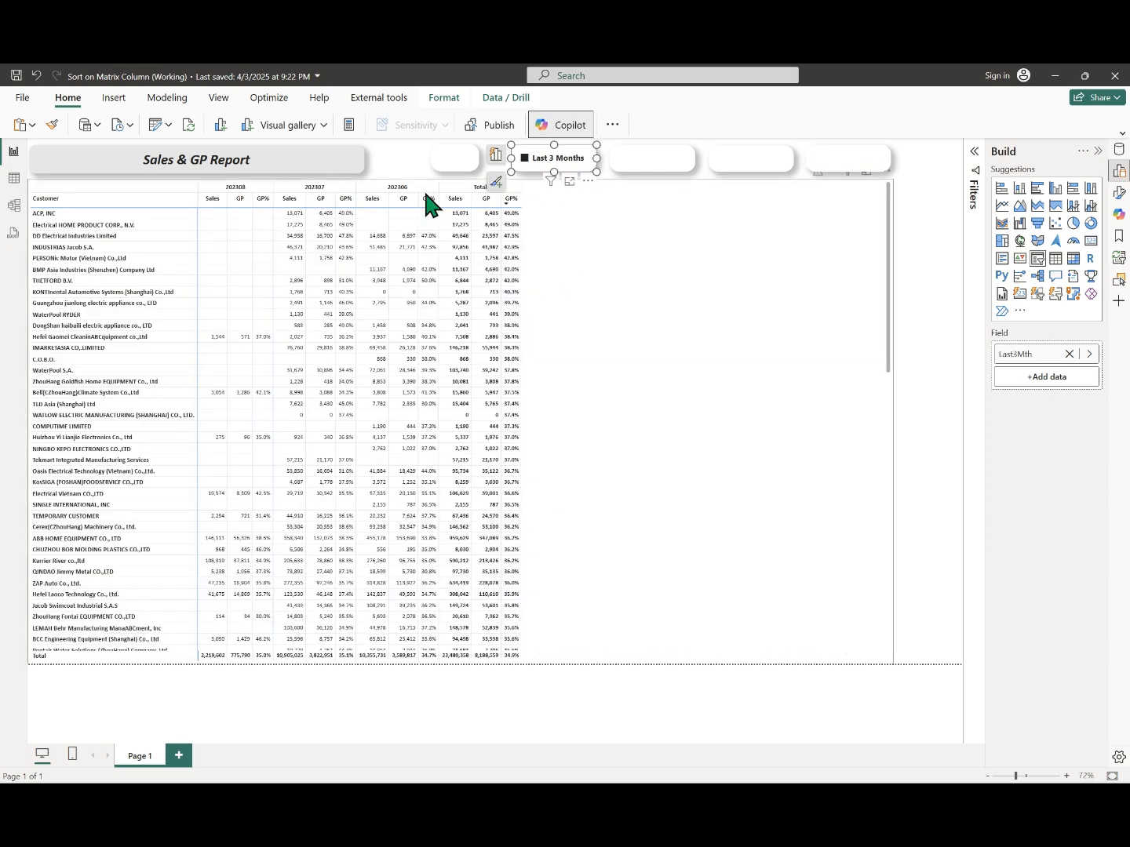
click(596, 357)
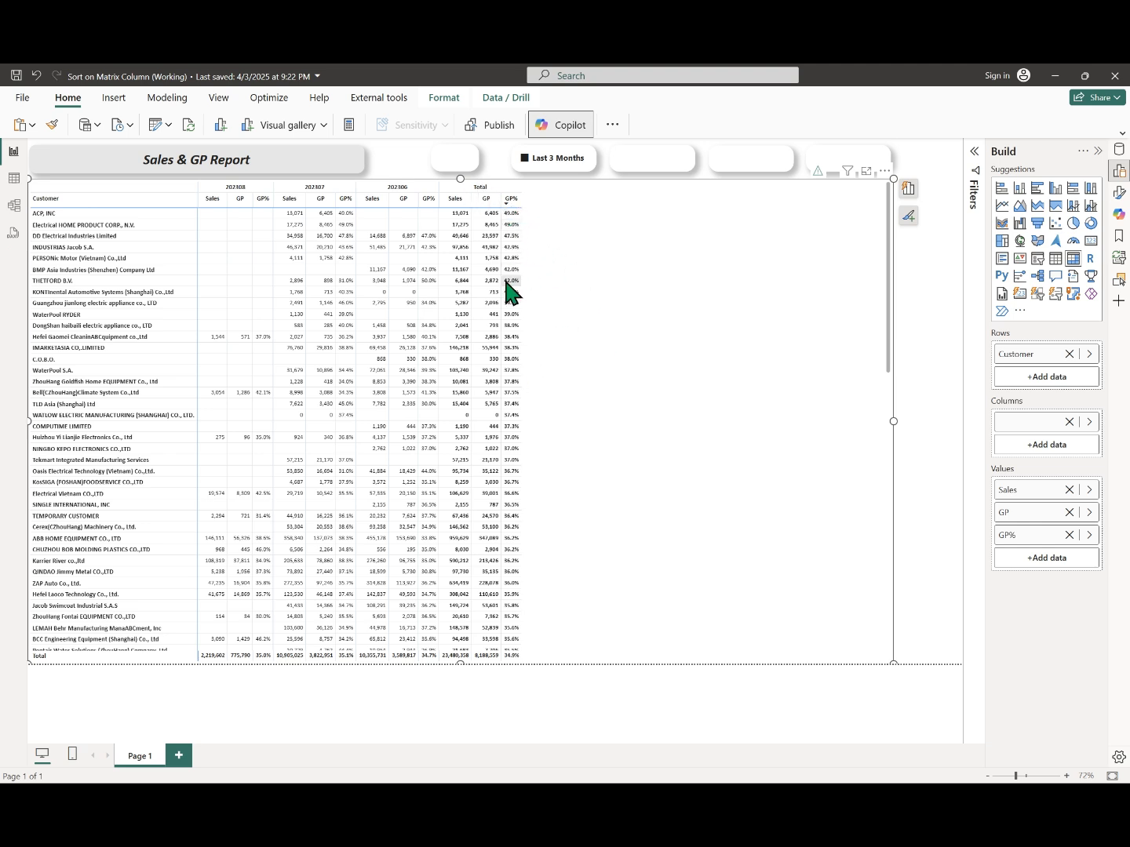
click(485, 200)
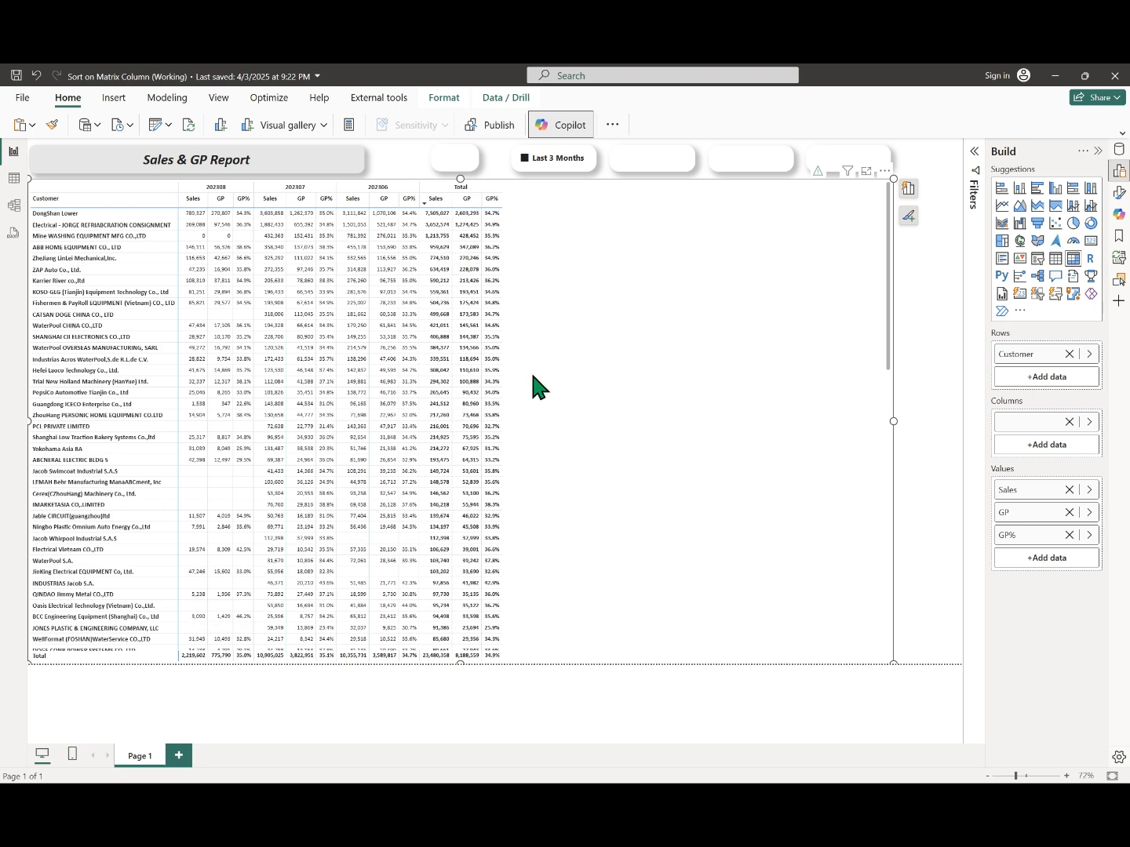
- Try to sort the matrix by the individual month columns of 202308, 202307 and 202306
click(193, 202)
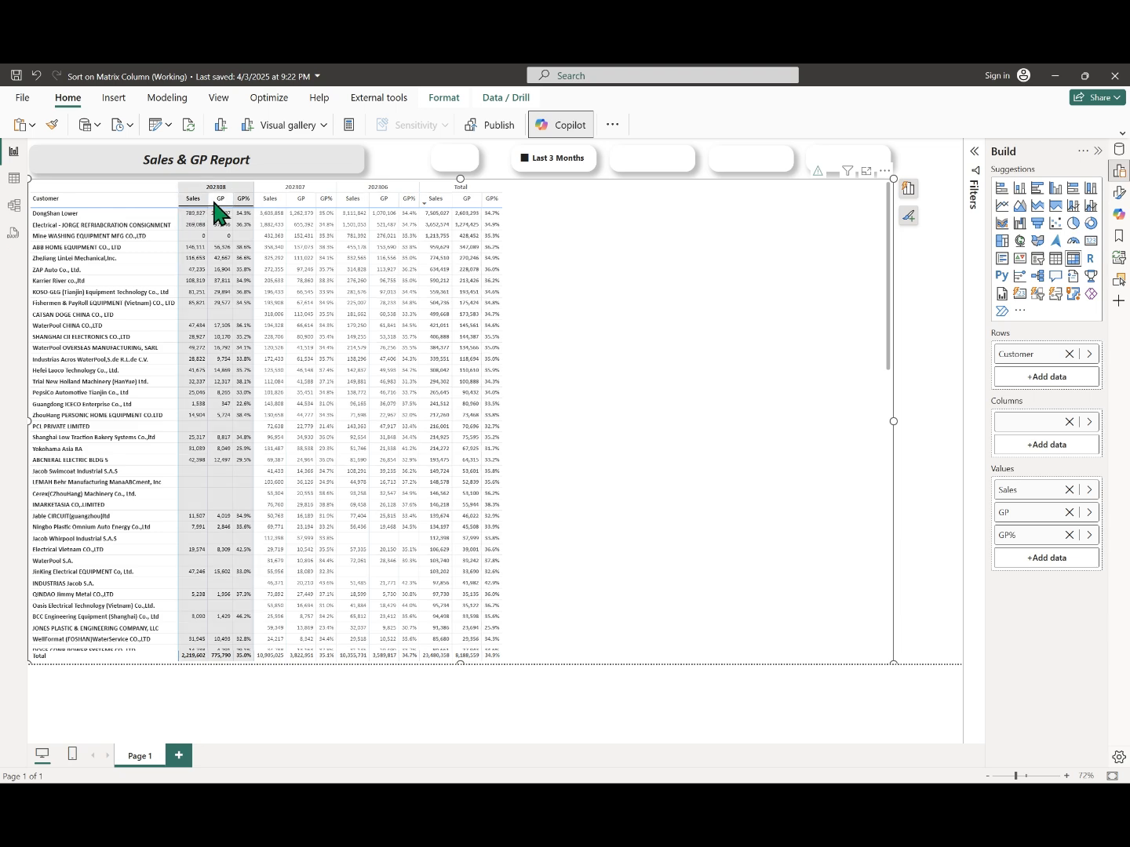
click(281, 202)
click(350, 201)
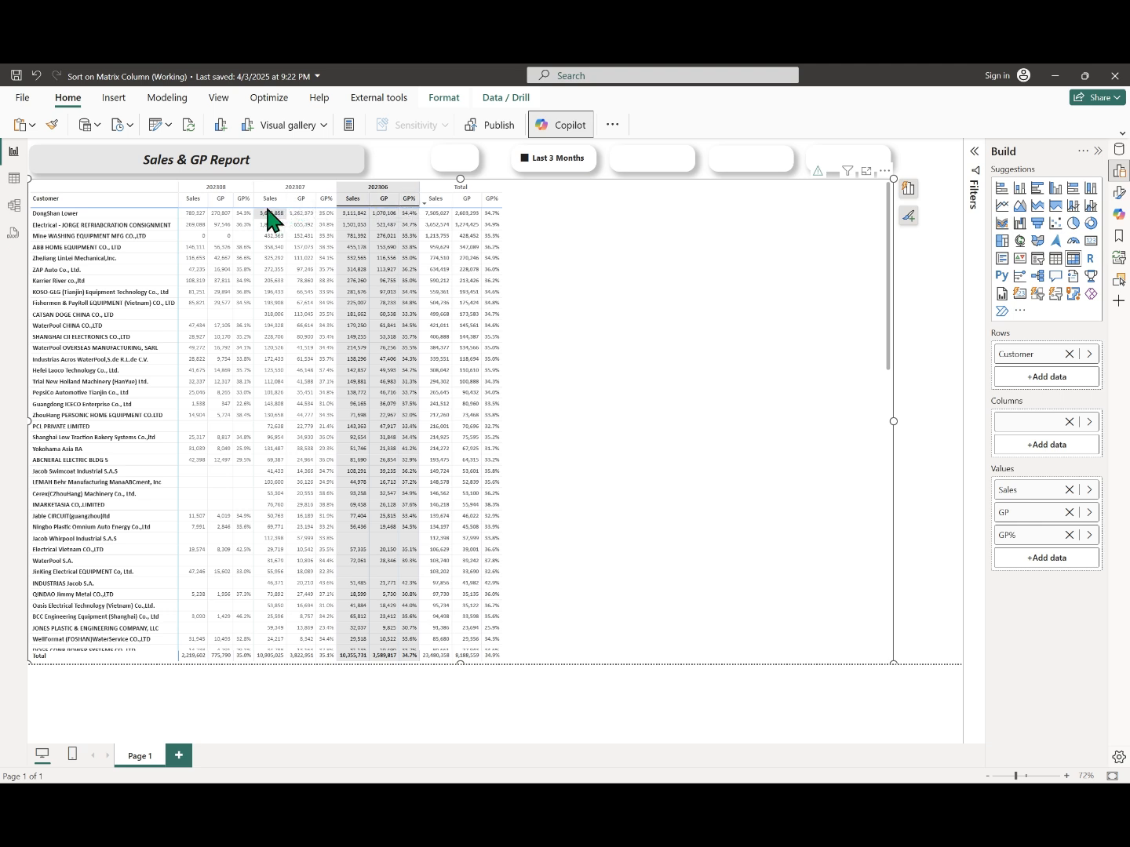
click(318, 200)
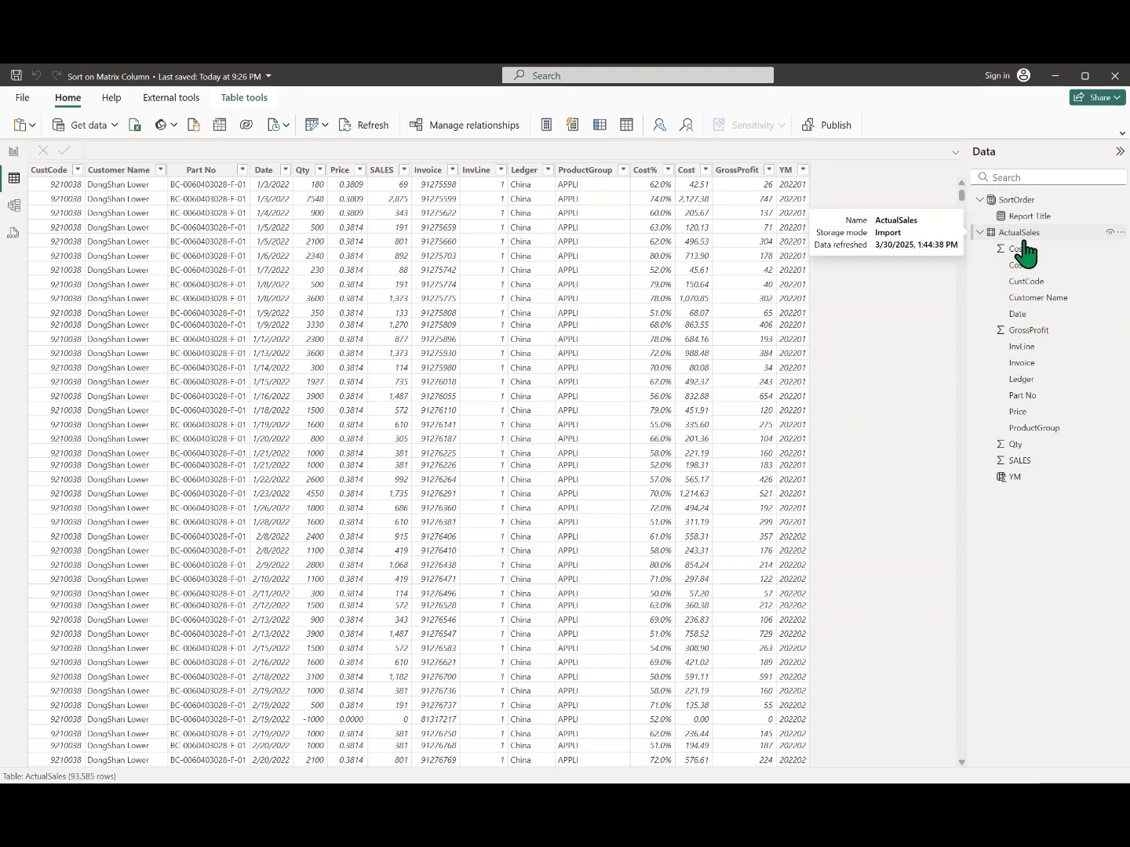
- Examine the SortOrder table, its Report Title measure and the ActualSales source data
click(1018, 201)
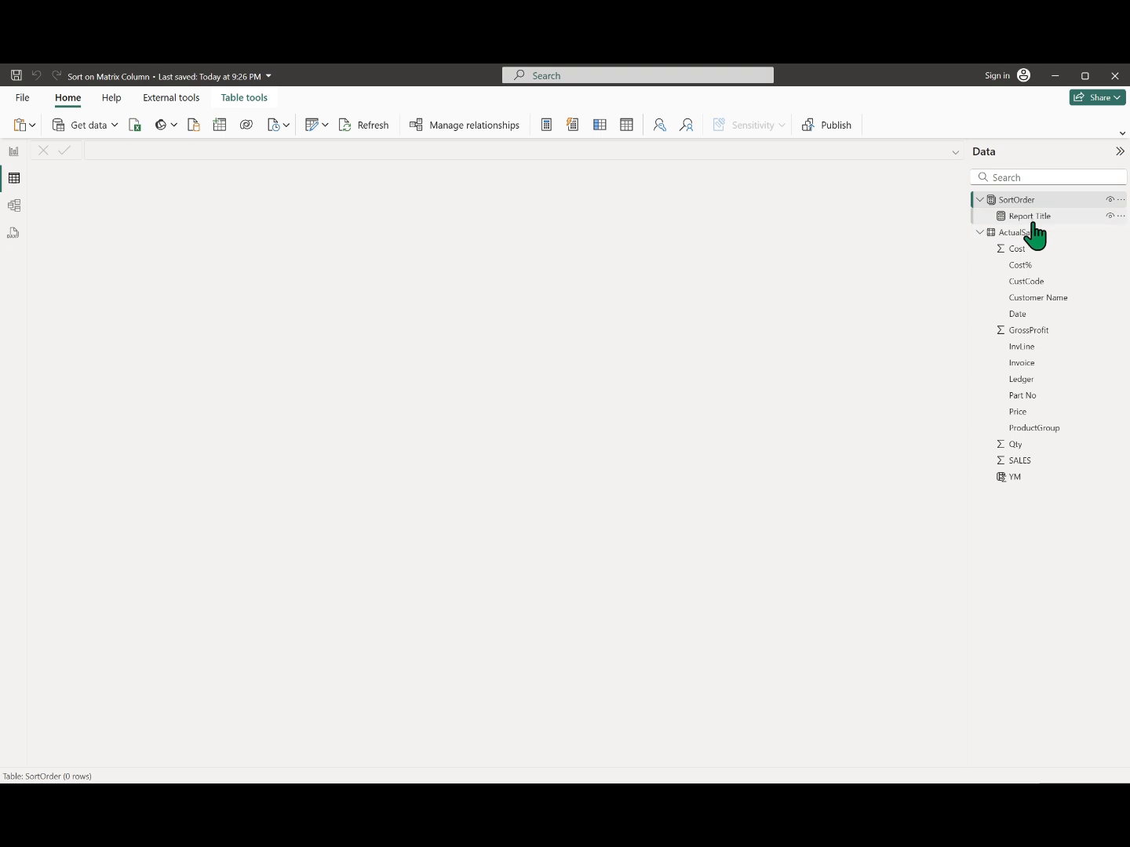
click(1032, 218)
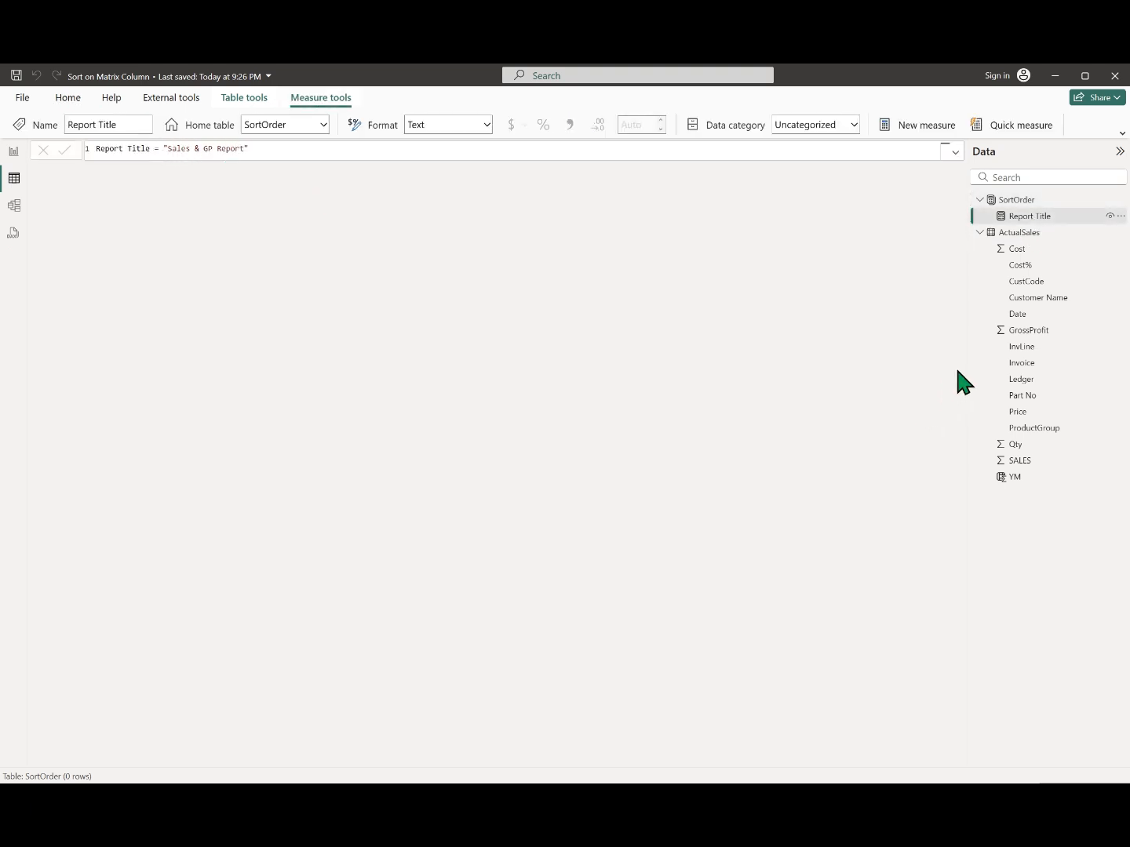
click(1019, 234)
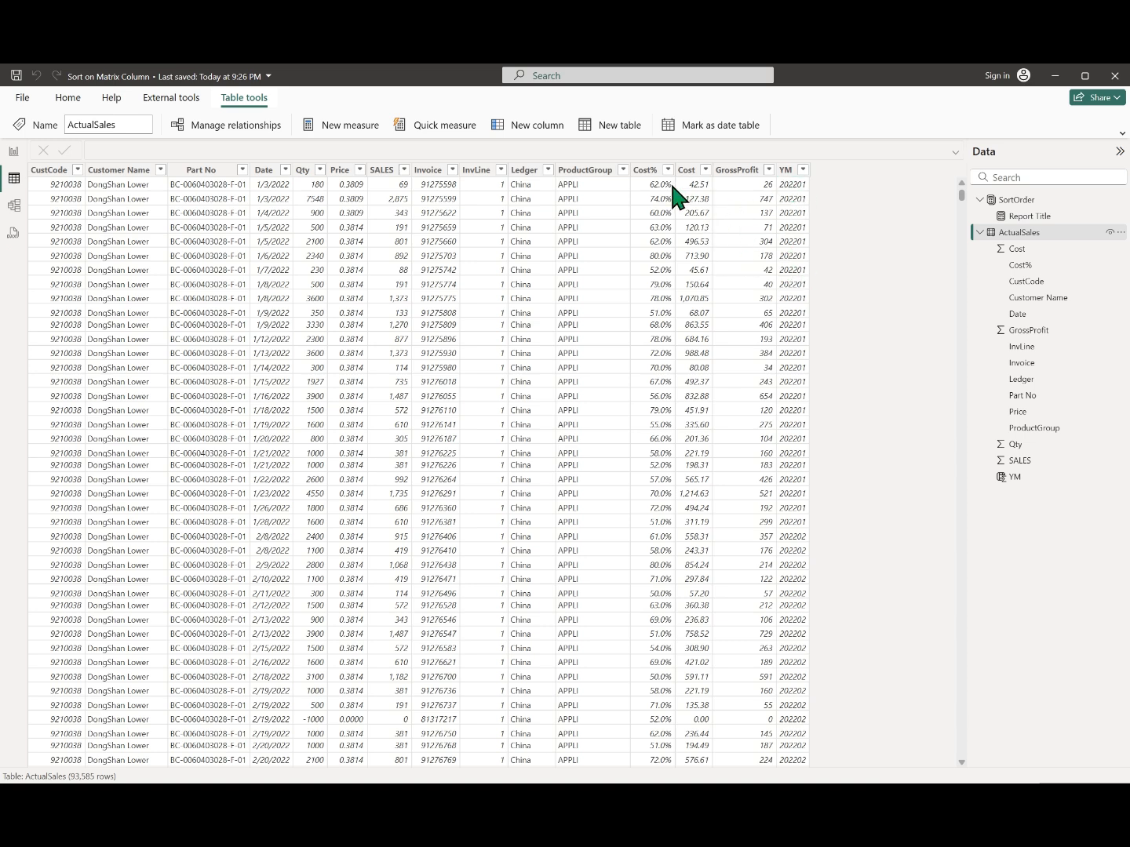
- Start a calculated table SalesTable with GENERATE, its first table being DISTINCT(SELECTCOLUMNS(ActualSales, "Customer", ActualSales[Customer Name]))
click(612, 125)
text(Sal)
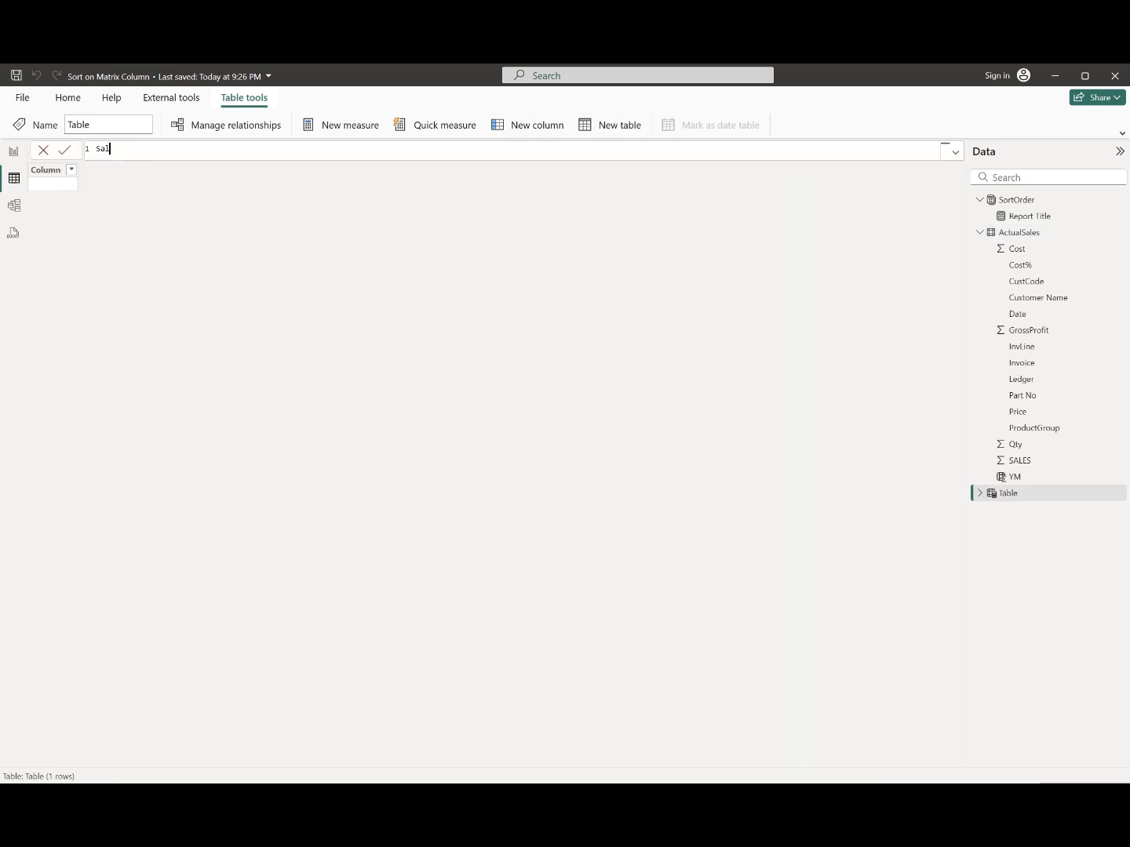
text(esTable = GENERATE(disti)
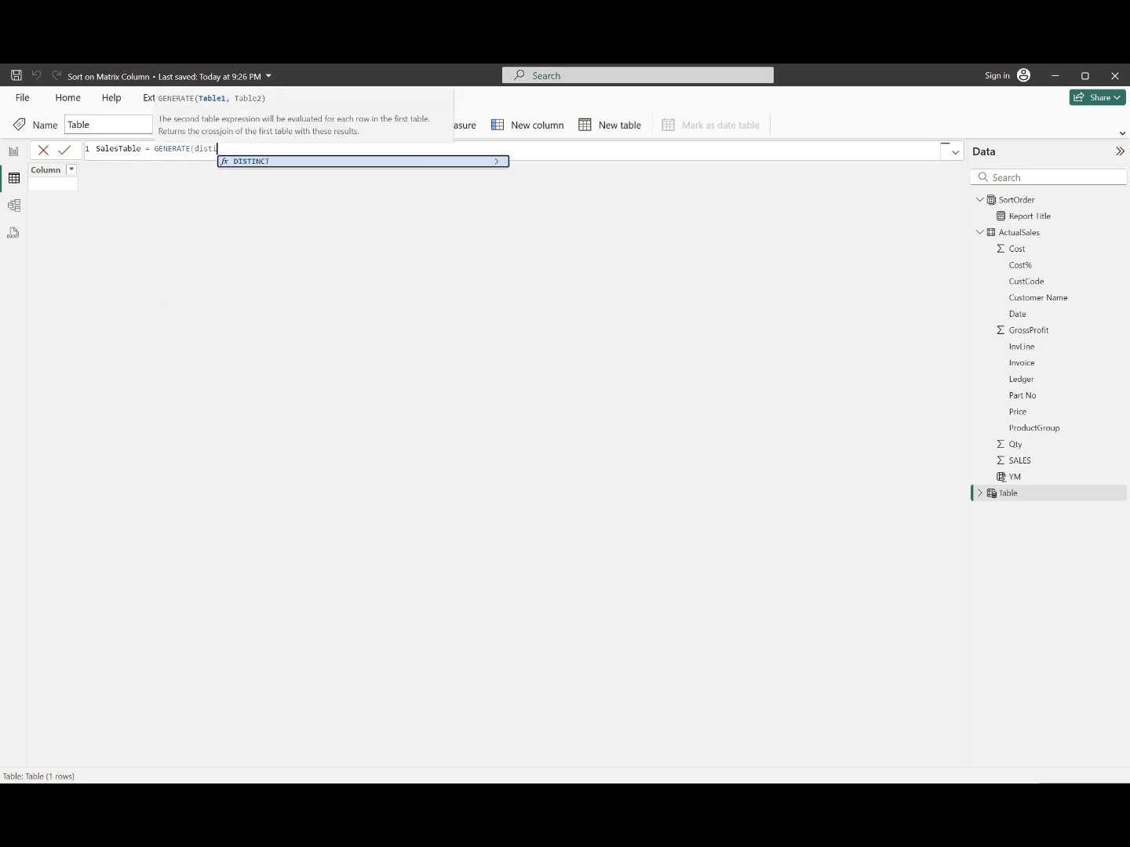
key(Tab)
text(select)
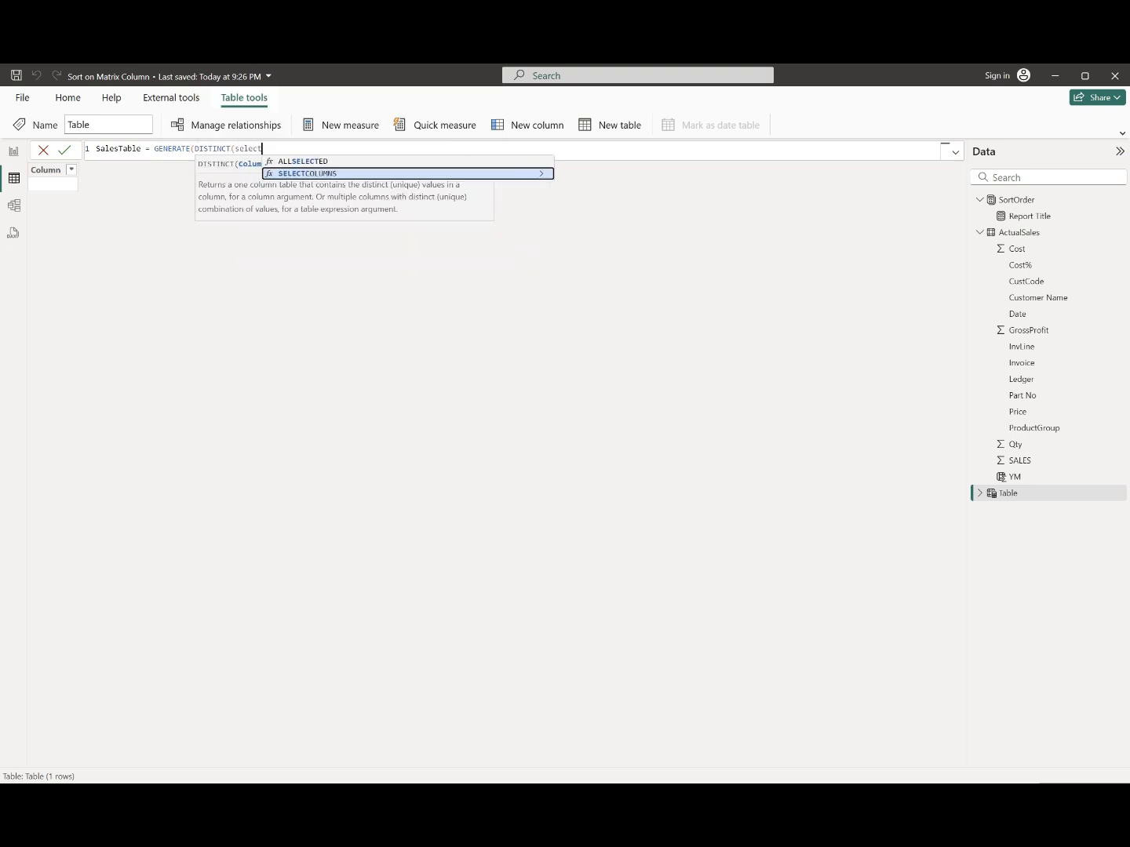
key(Tab)
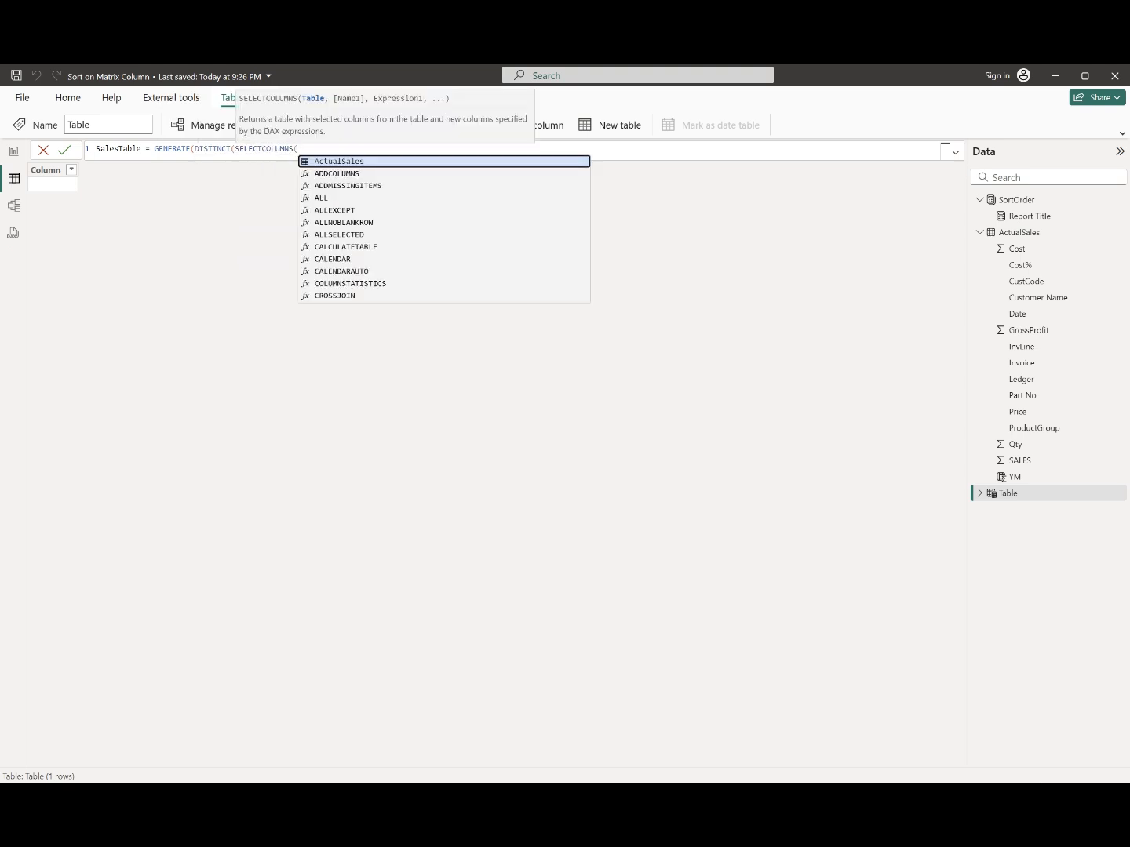
key(Tab)
text(, "Customer",)
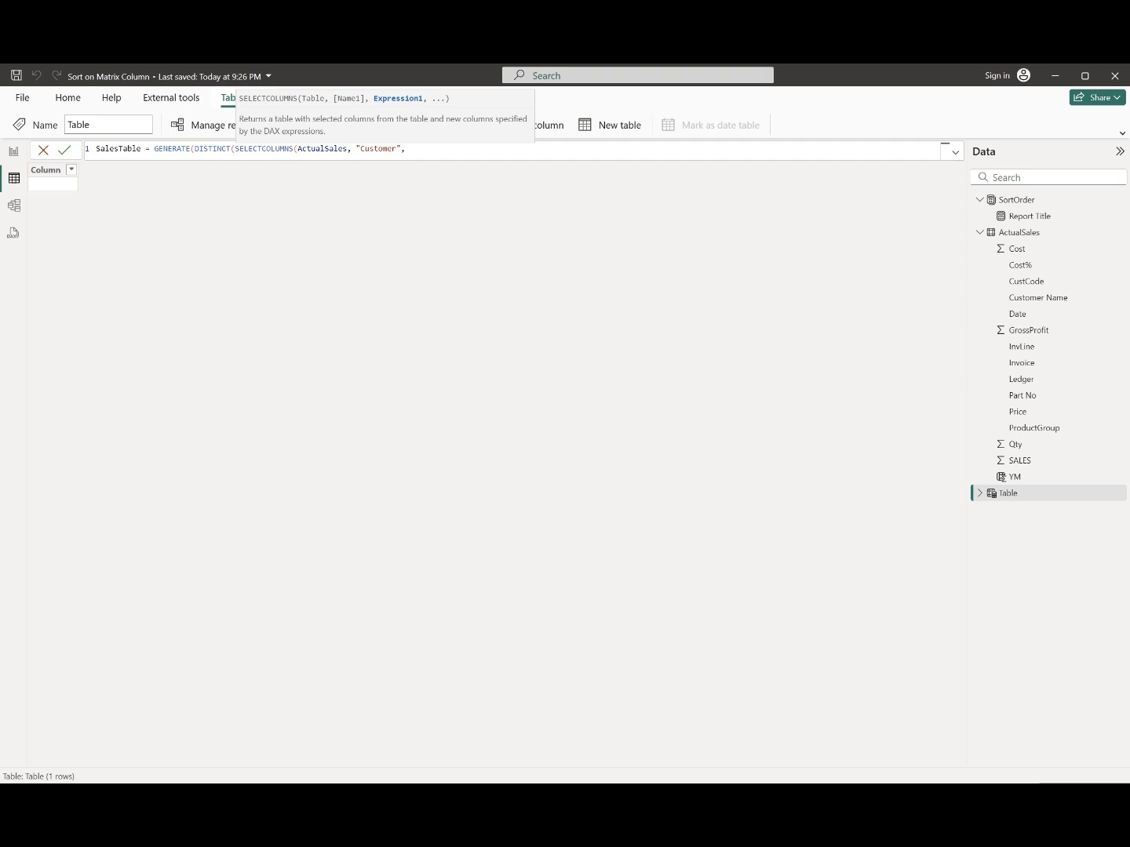
text(customer)
key(Tab)
- Complete the SalesTable formula with DISTINCT(ActualSales[YM]) as GENERATE's second table and commit it
text()), DISTINCT()
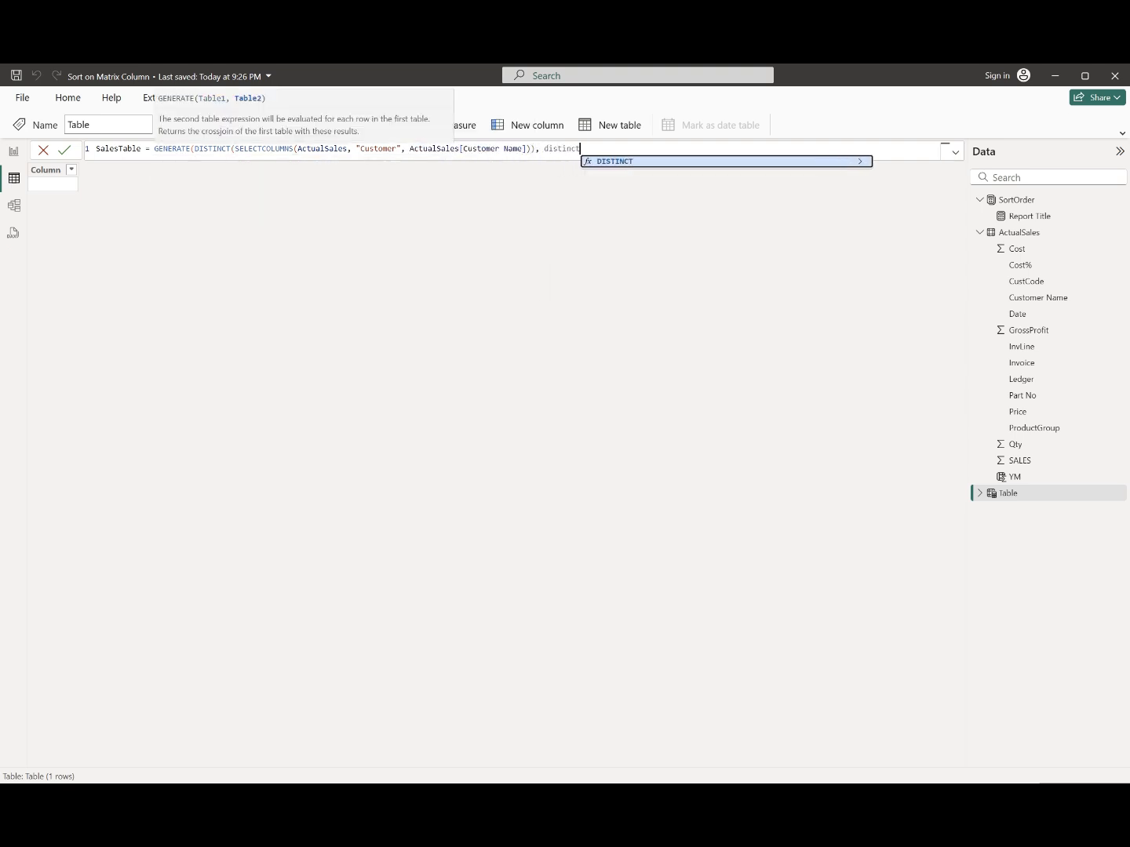
text(ym)
key(Tab)
text()))
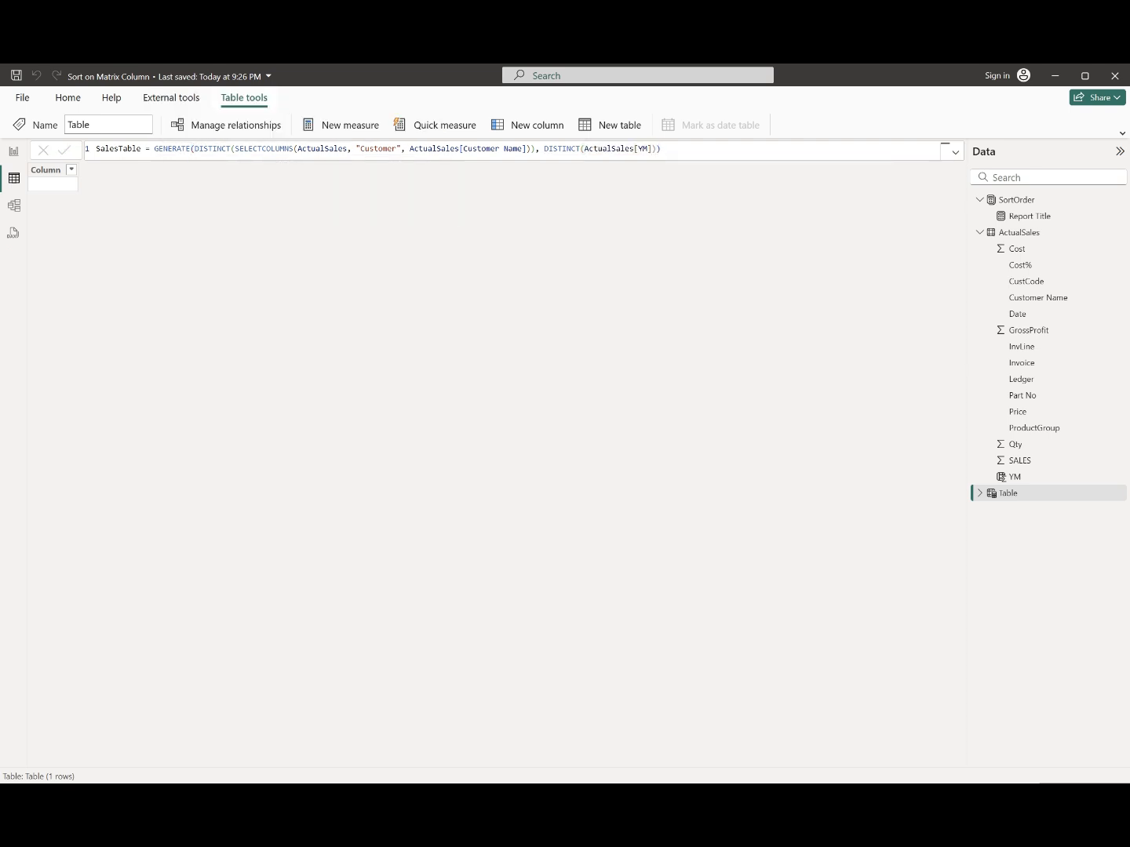
key(Return)
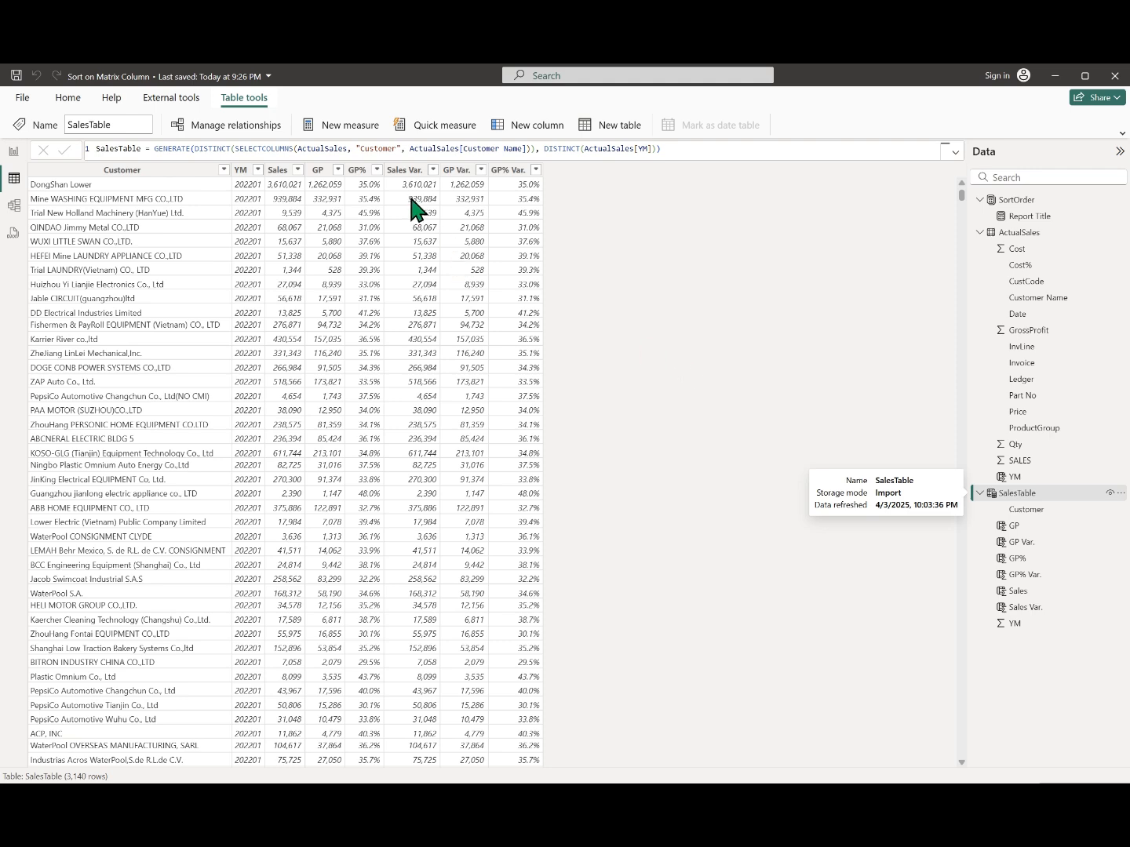
- Review the DAX formulas of the Sales Var., GP Var. and GP% Var. columns in SalesTable
click(393, 173)
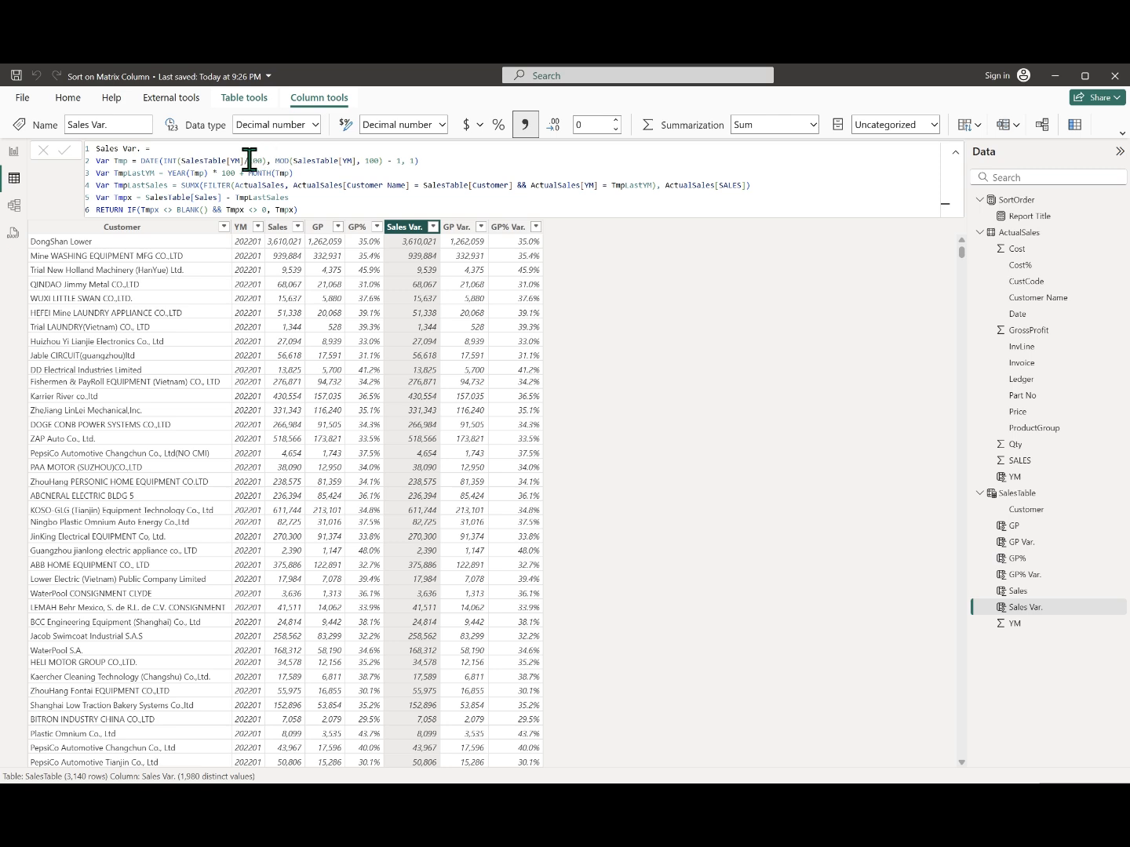
drag(419, 162, 60, 163)
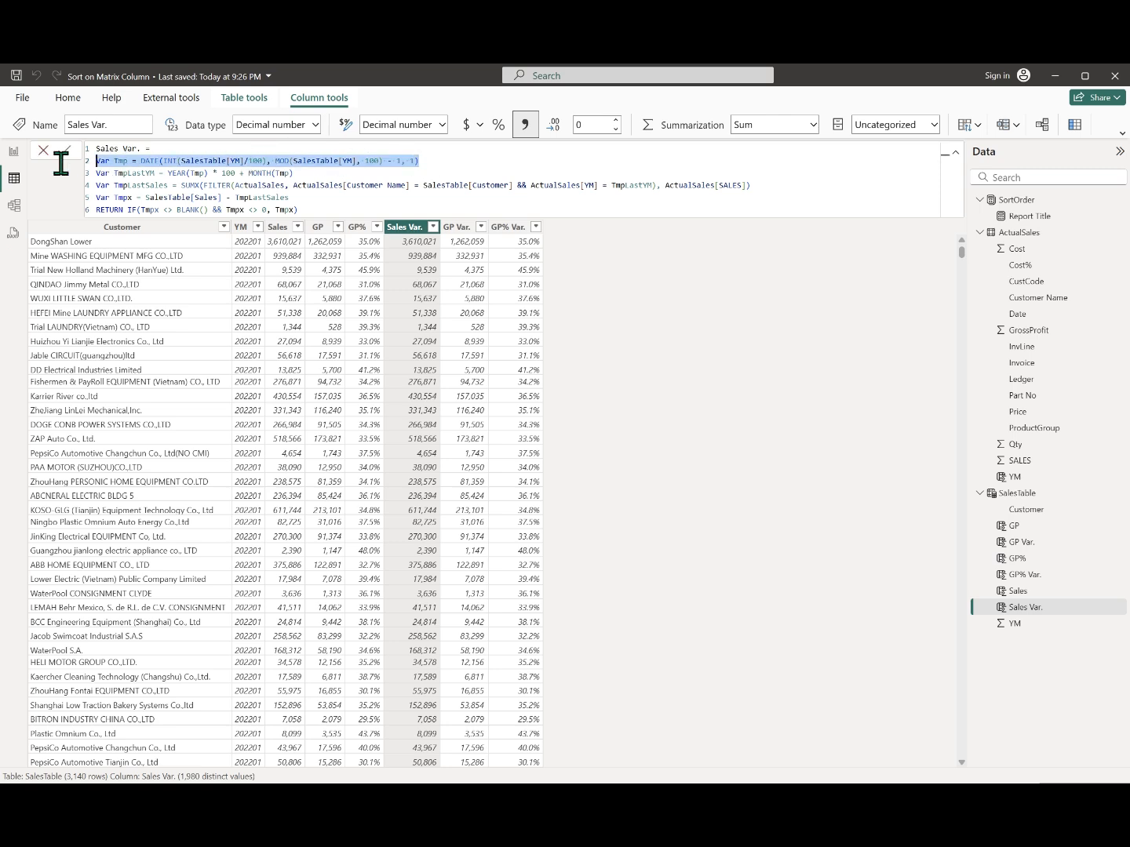
click(498, 173)
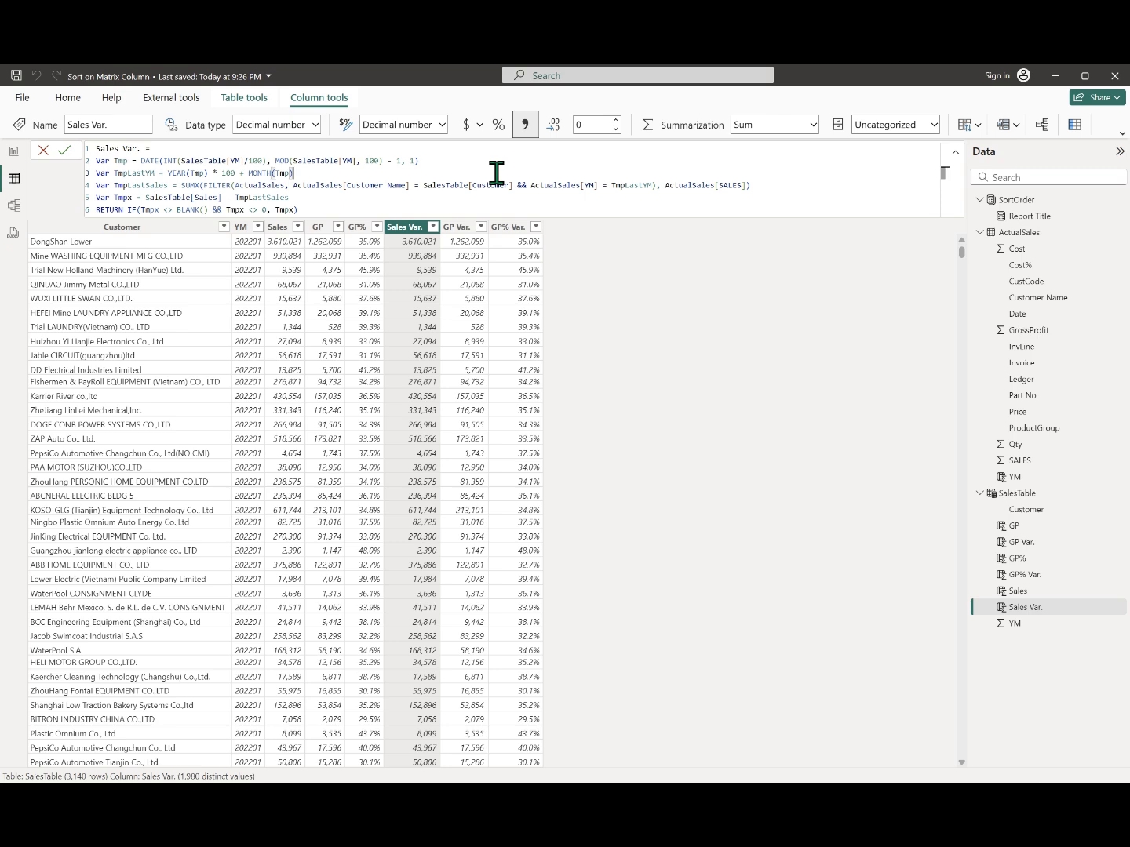
click(342, 187)
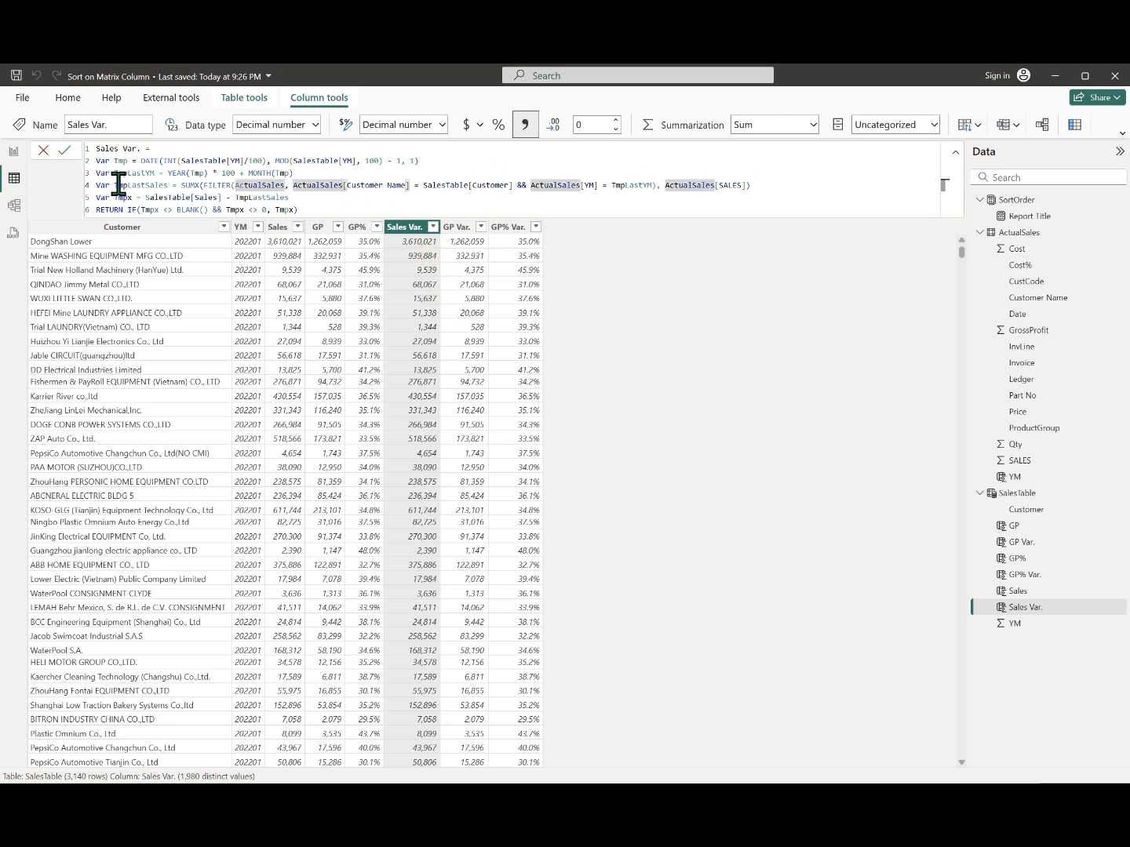
click(329, 197)
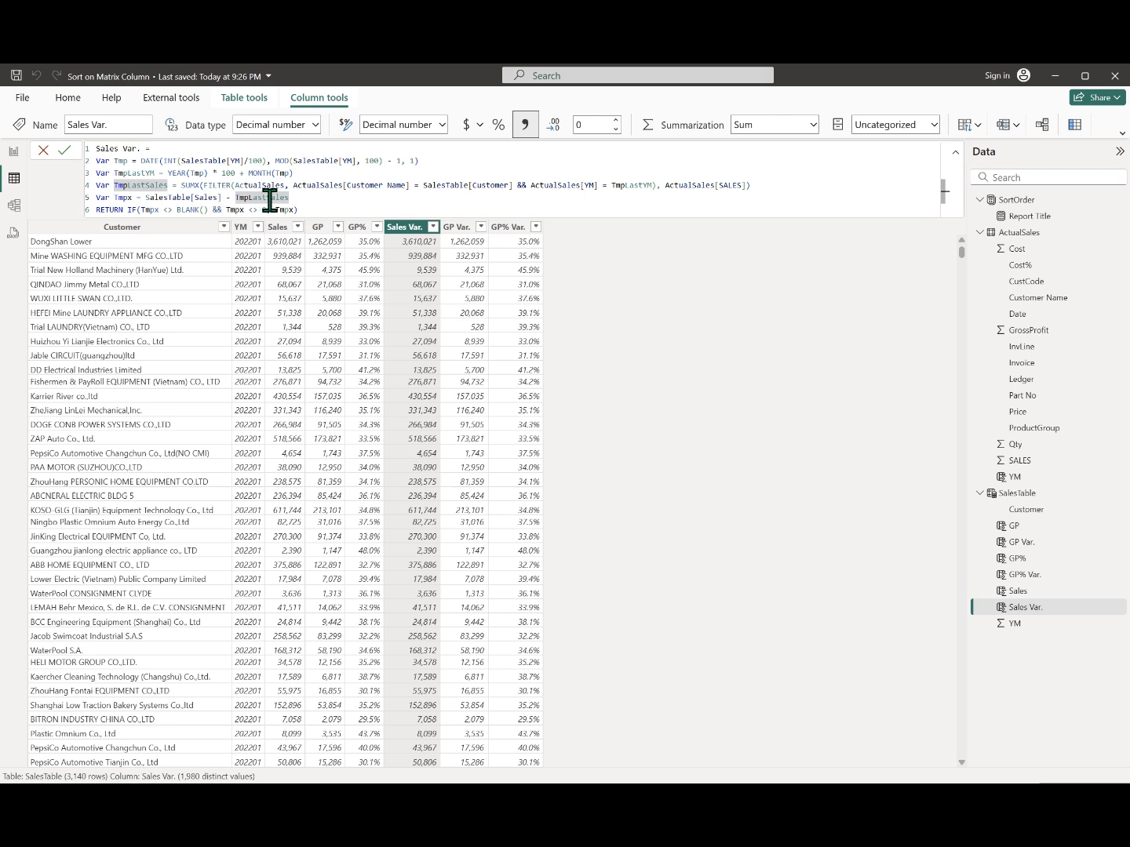
click(338, 213)
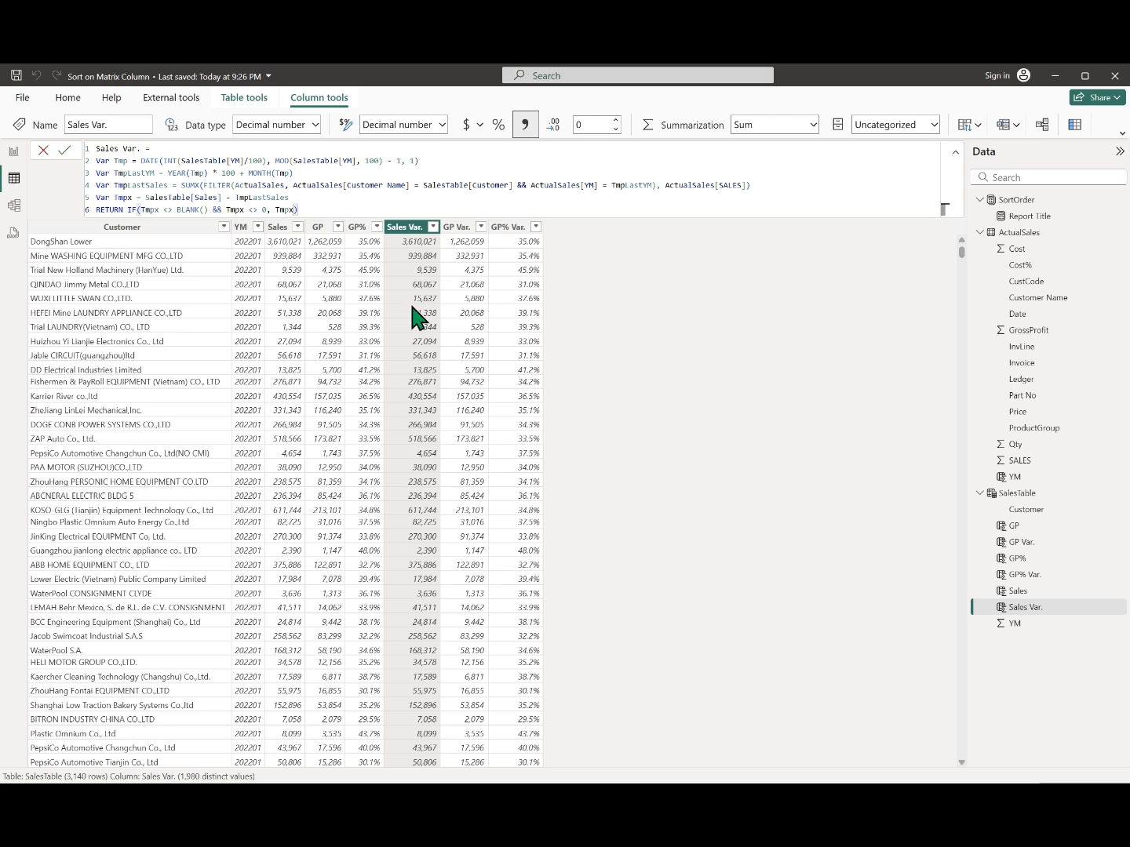
click(458, 227)
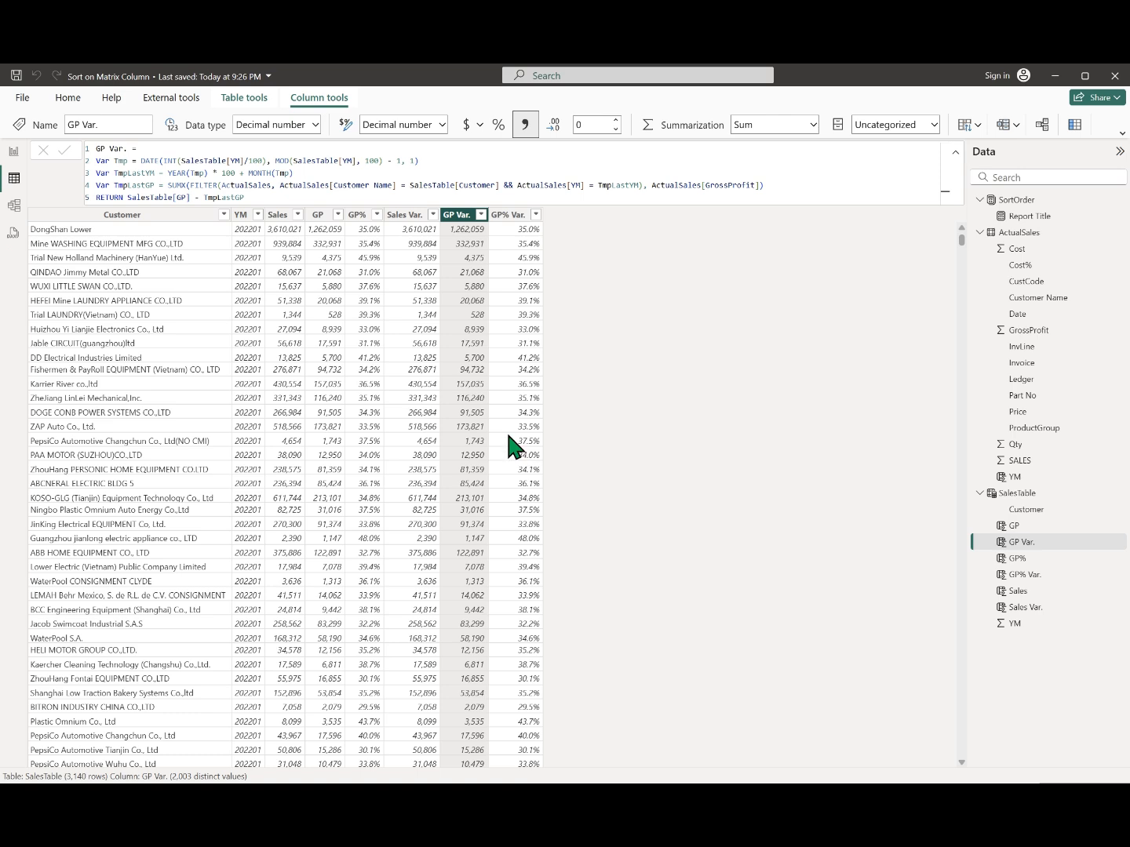
click(509, 216)
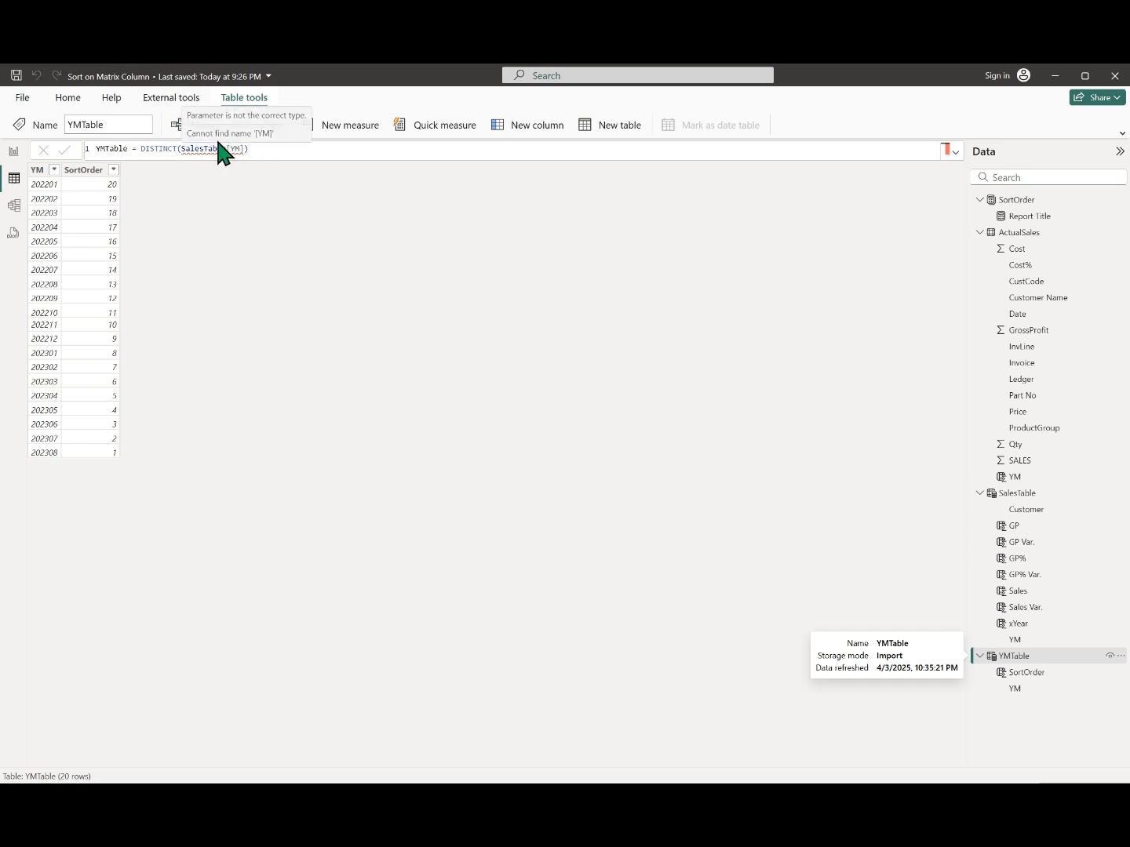
- Review the SortOrder column in YMTable and the formula of the MaxOrder measure
click(85, 171)
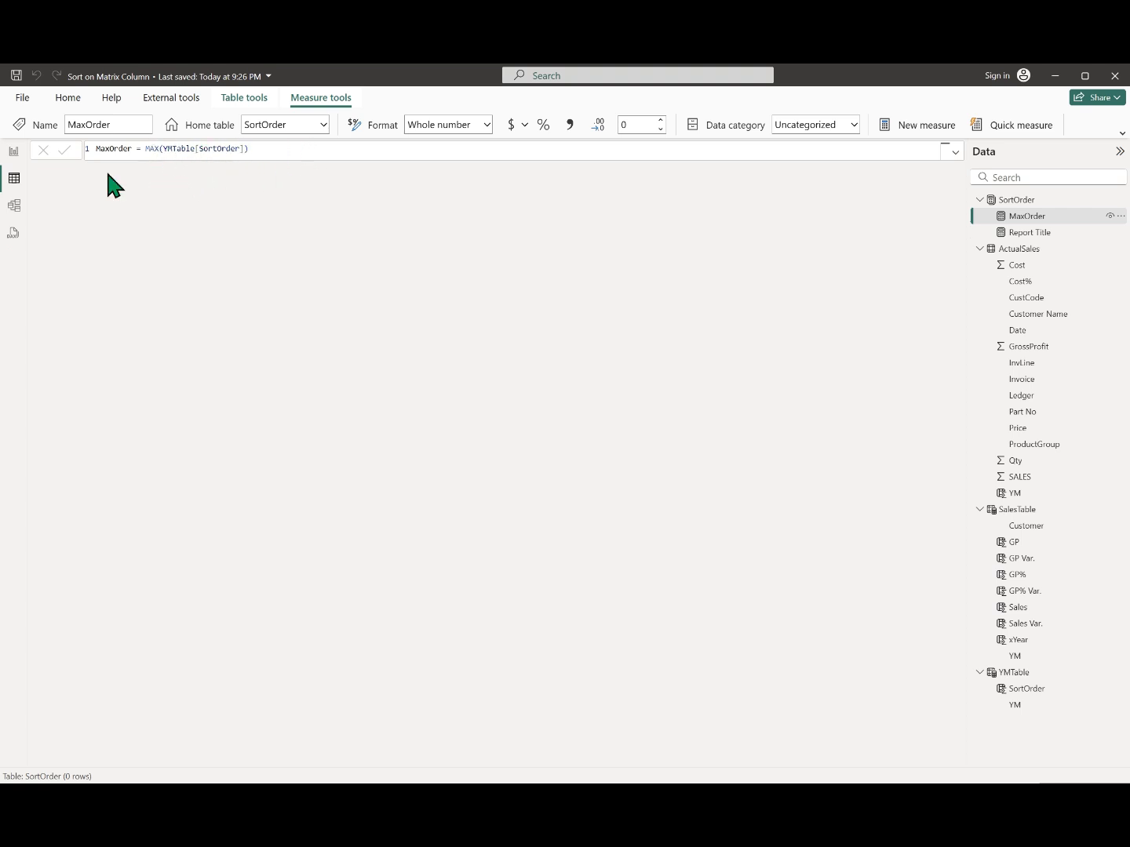
click(1017, 674)
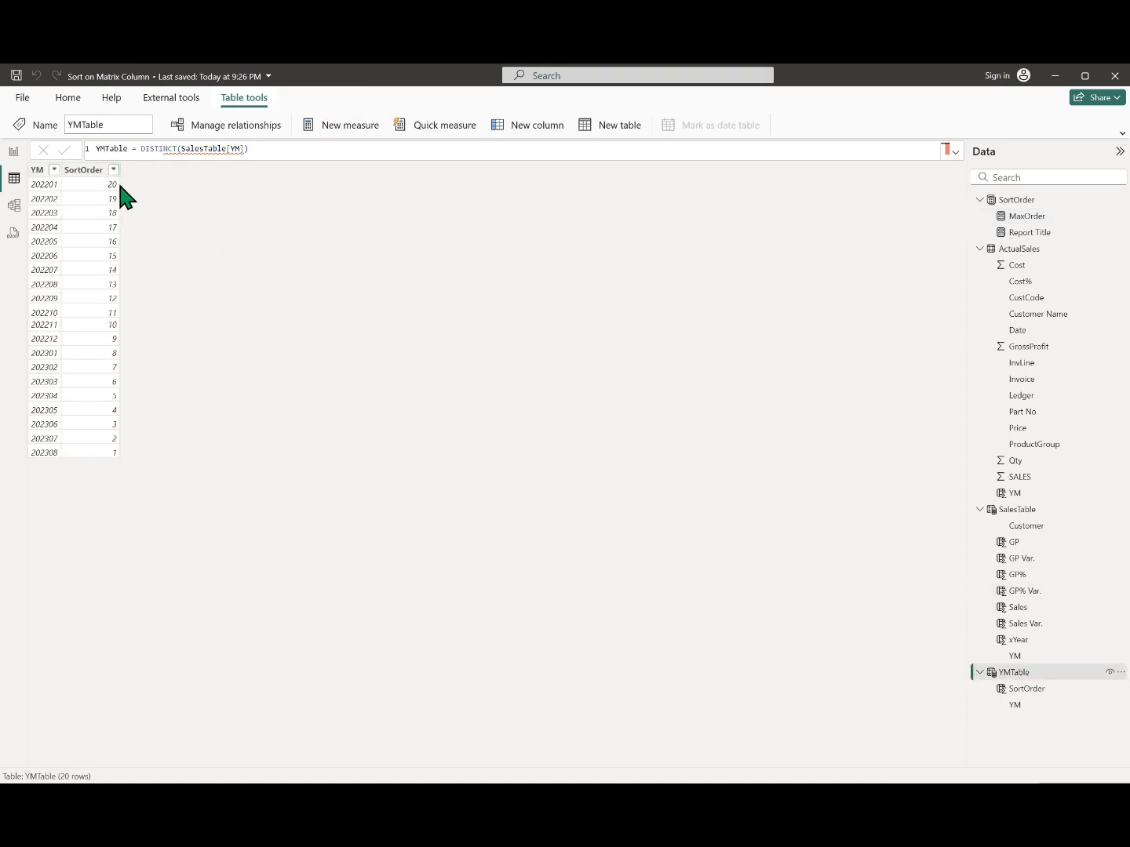
click(1030, 217)
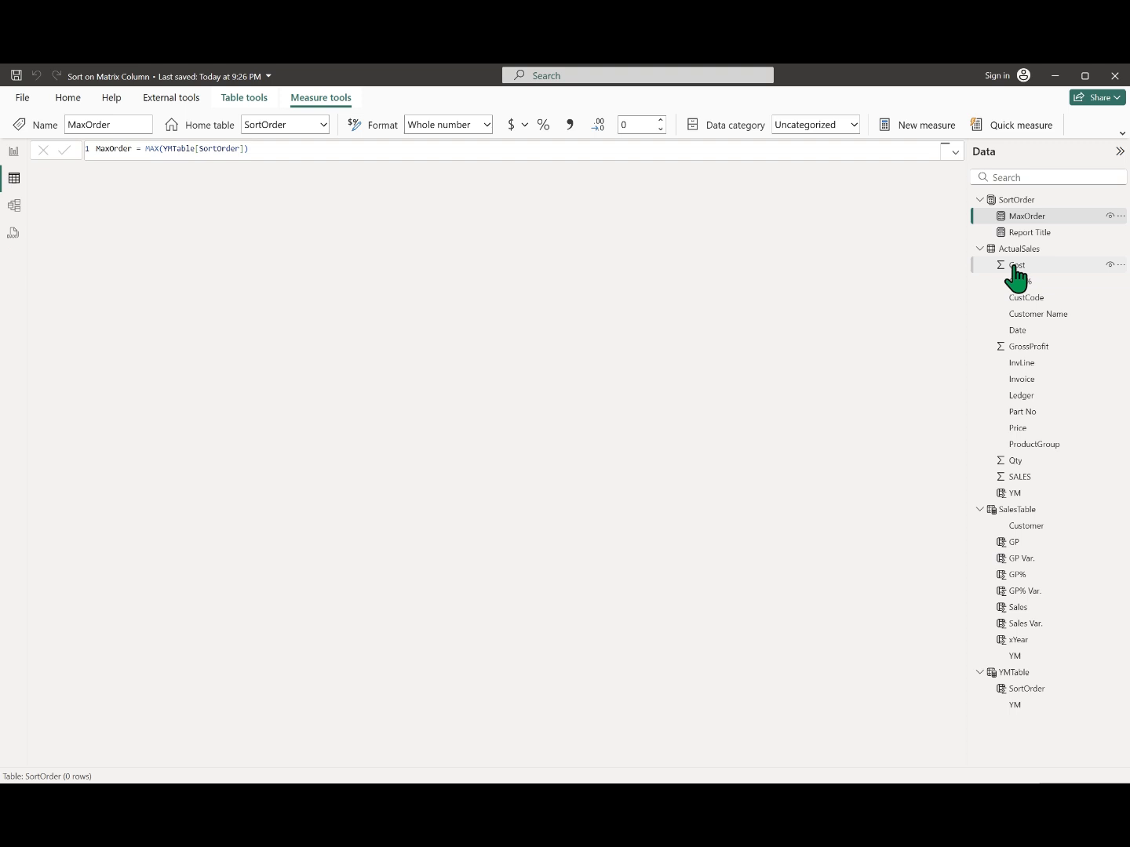
- Check the MaxOrder measure on a temporary card in the report view and delete the card
click(13, 152)
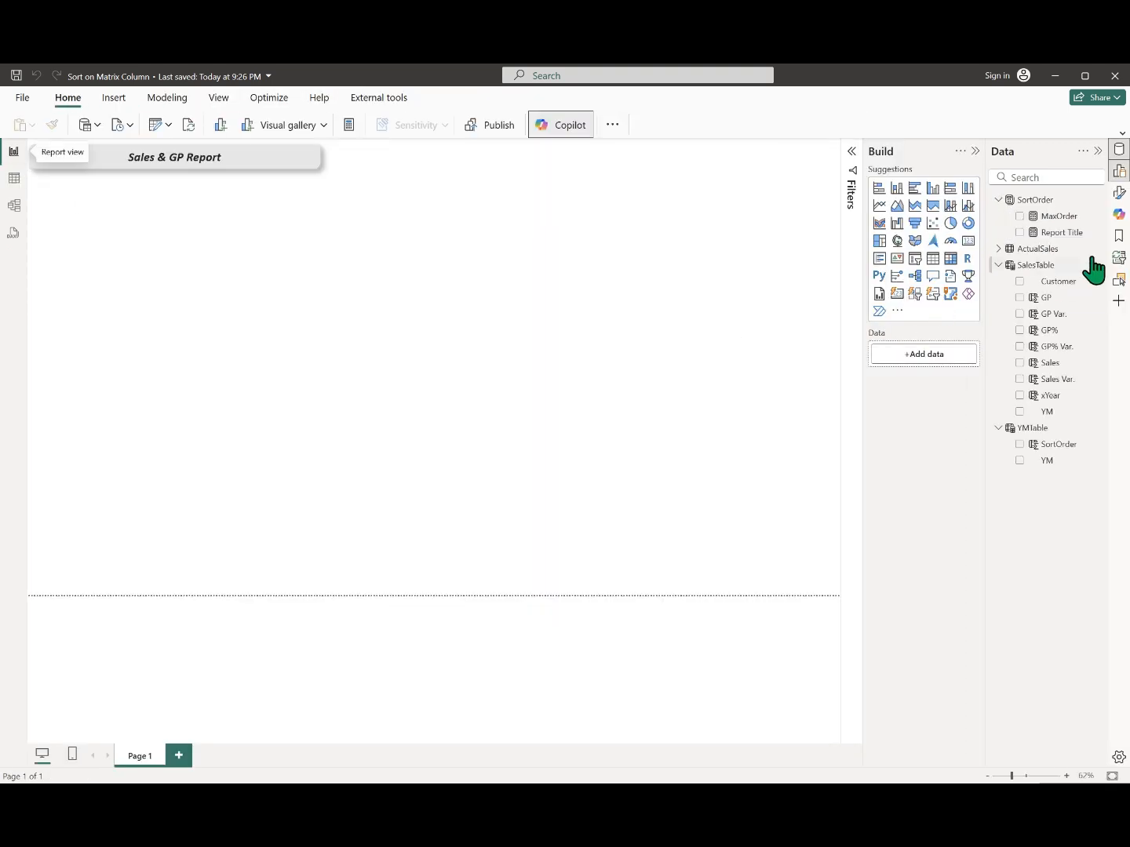
right_click(1065, 222)
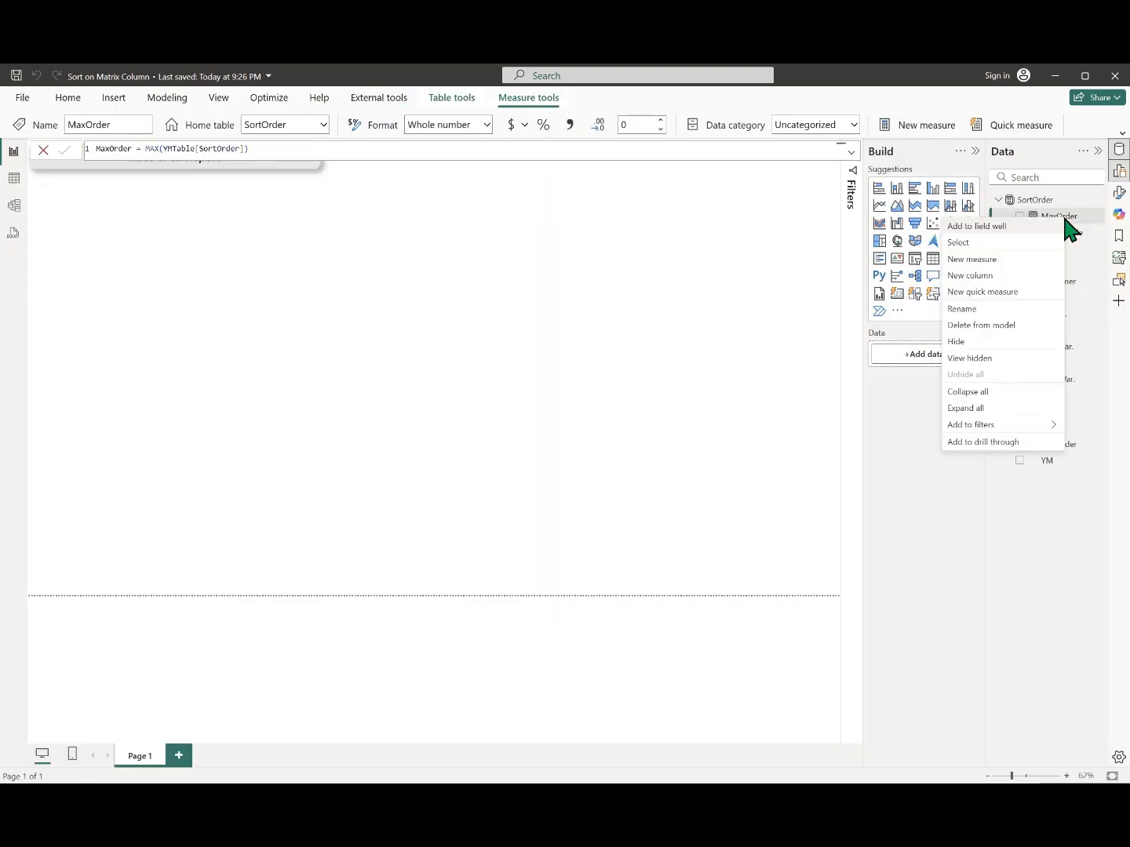
click(996, 225)
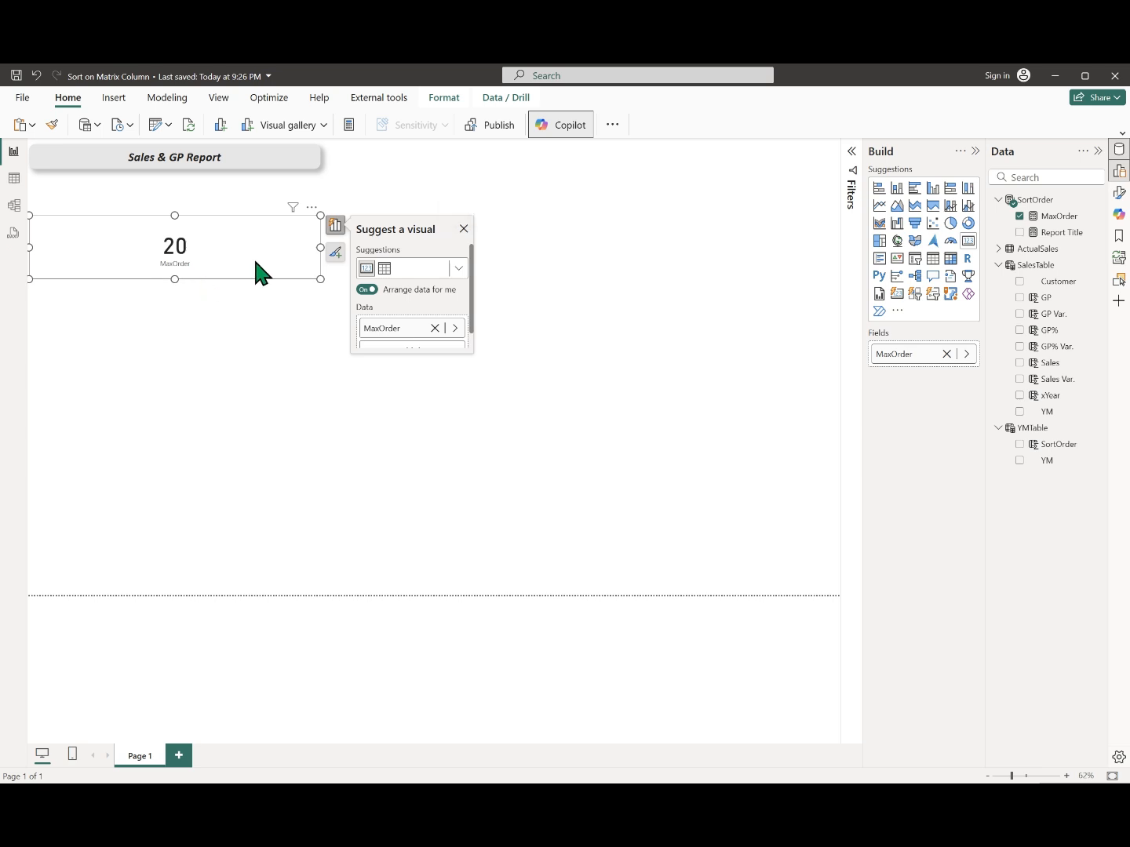
key(Delete)
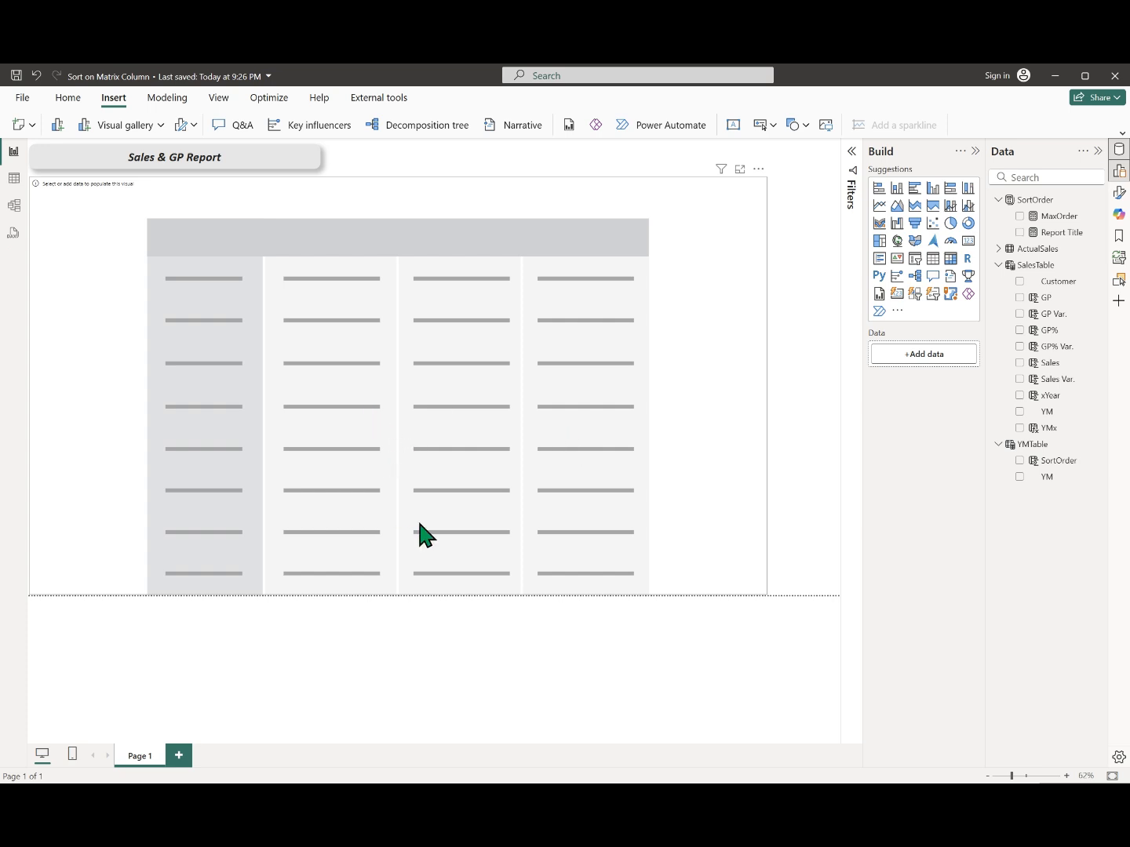
- Add the Customer field from SalesTable to the rows of the empty matrix
click(712, 381)
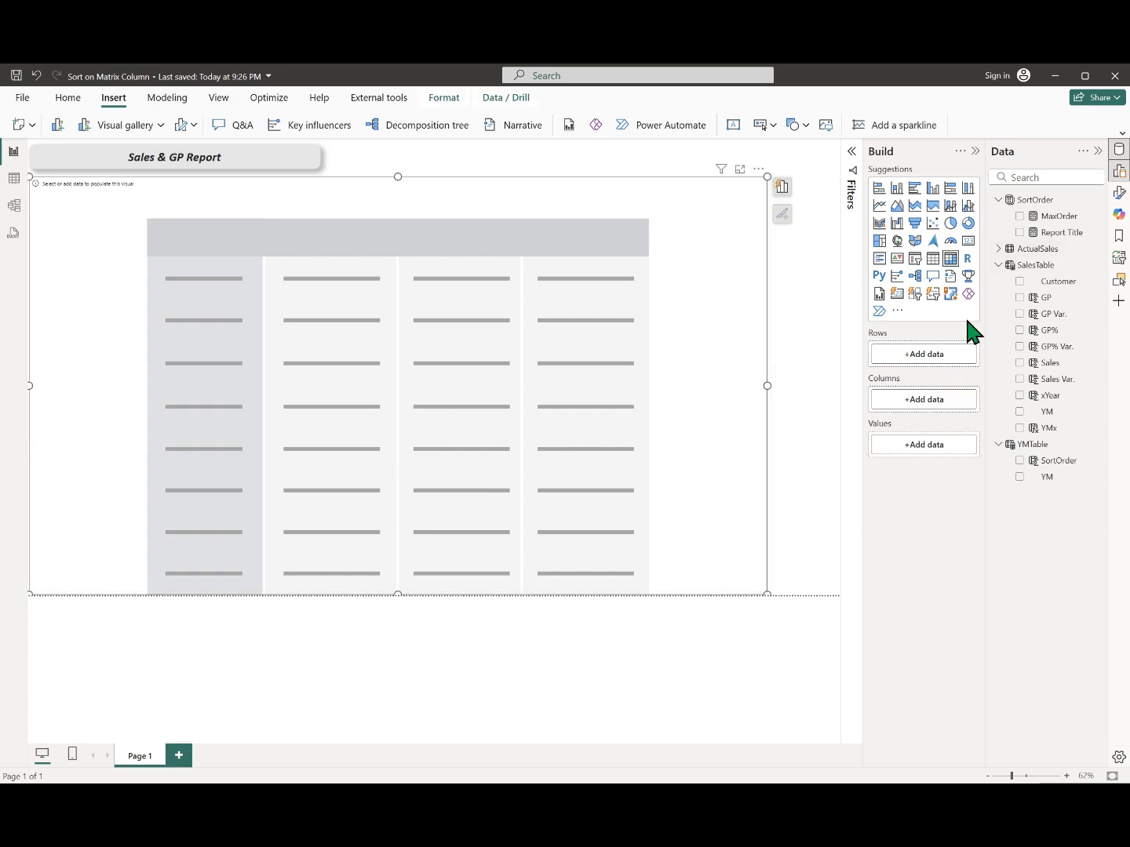
drag(1057, 281, 944, 359)
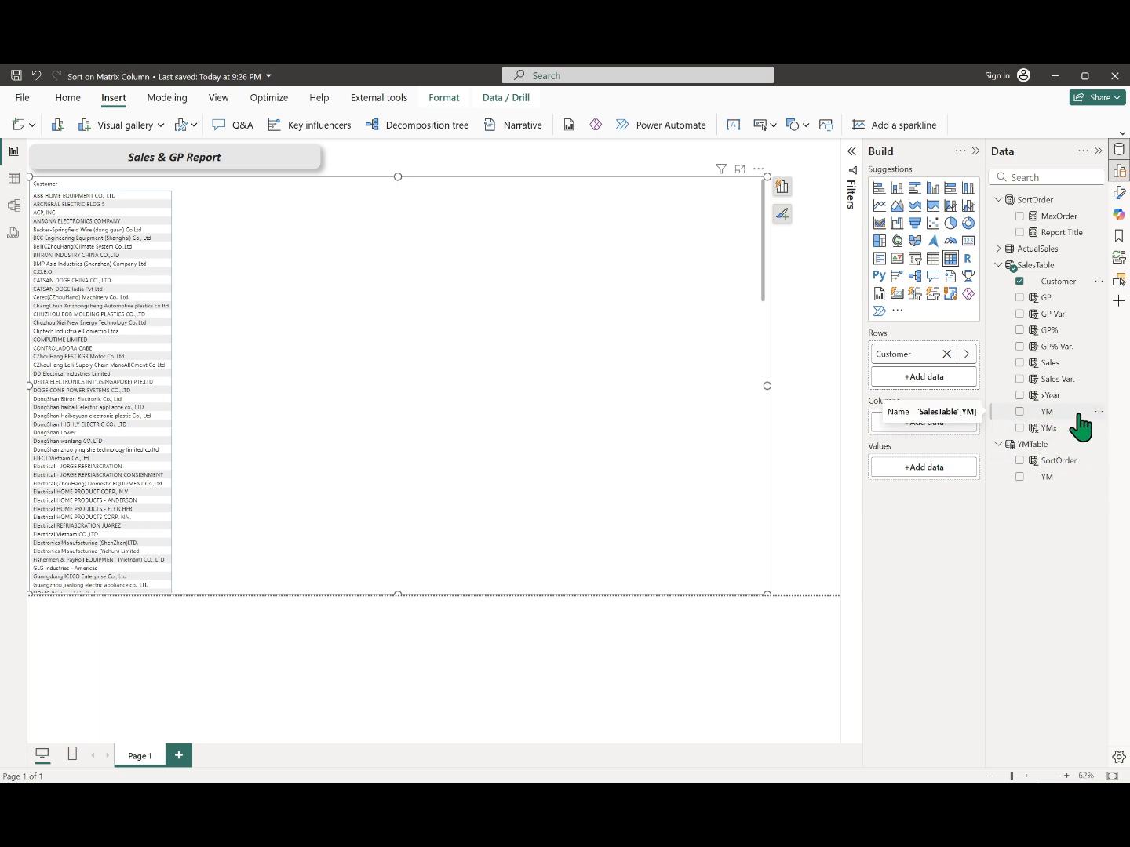
- Put the year-month field in the matrix columns, using YMx from SalesTable in place of YM
drag(1075, 412, 961, 428)
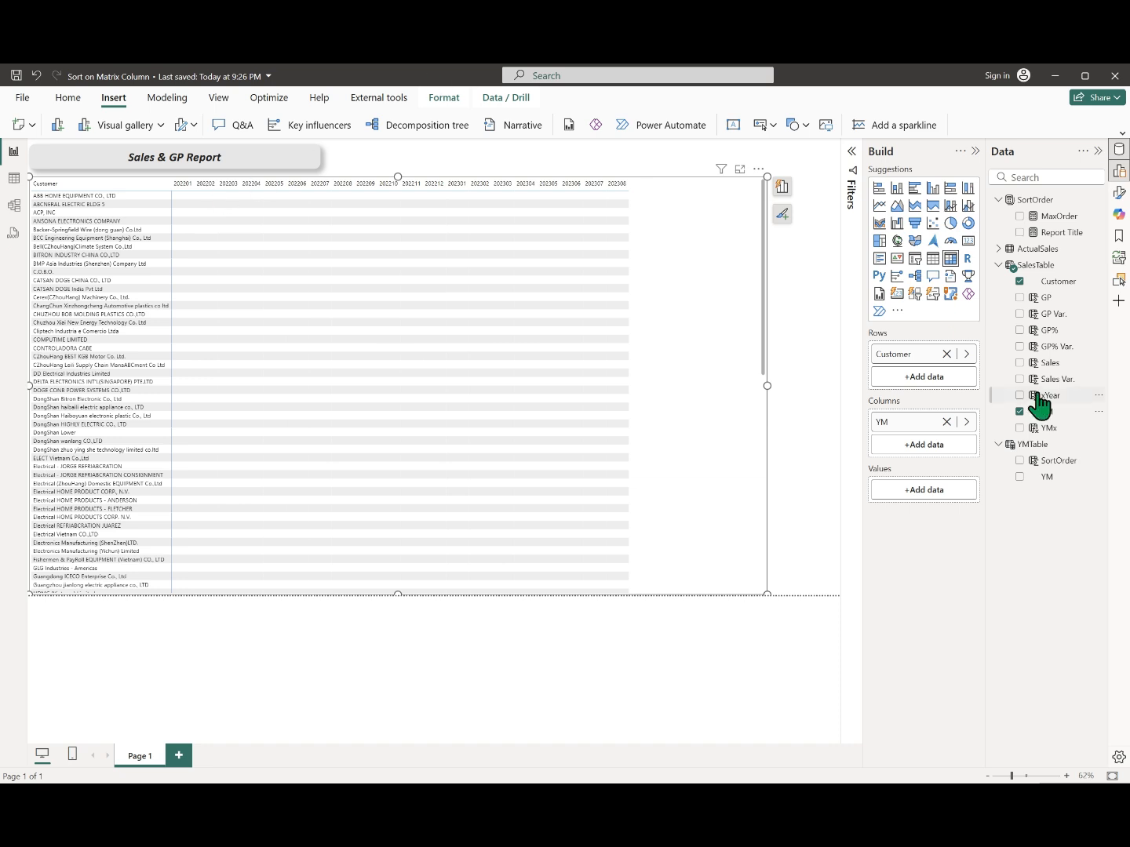
click(967, 422)
click(1054, 663)
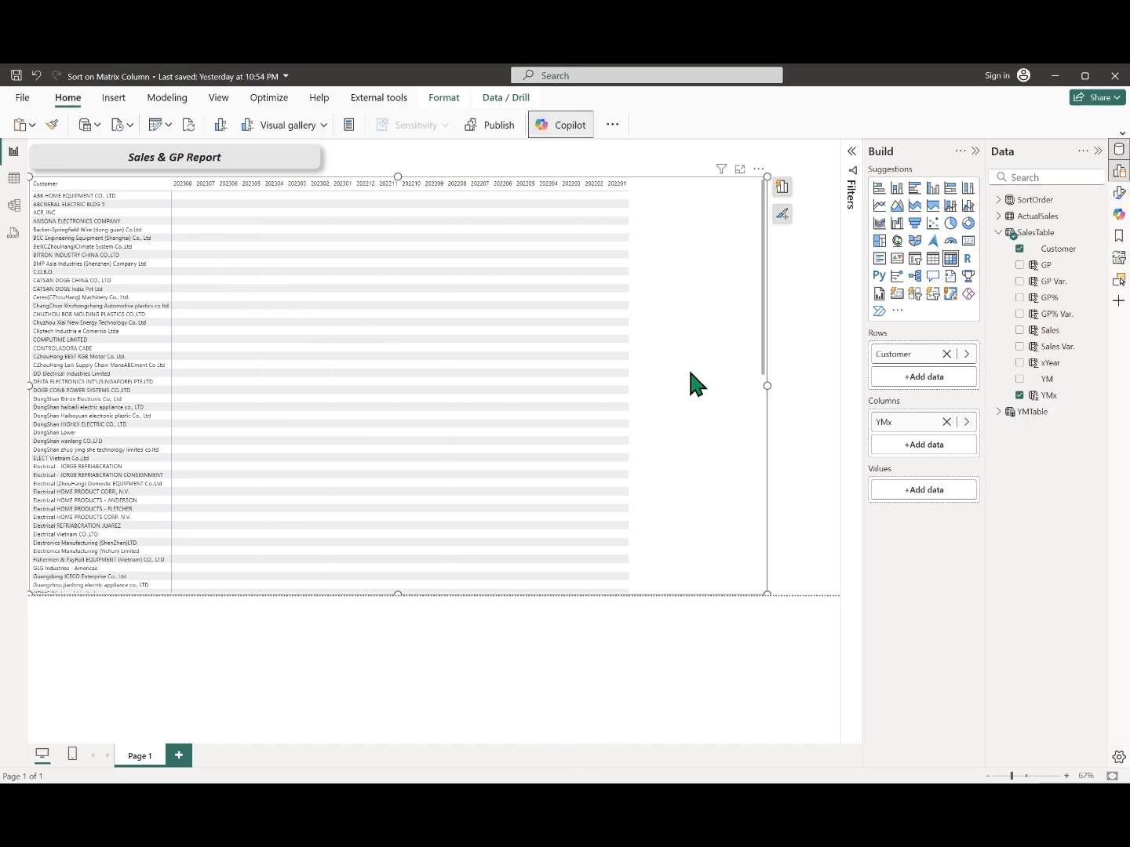
- Add the Sales, GP and GP% fields from SalesTable to the values of the matrix
drag(1052, 334, 943, 495)
drag(1047, 265, 945, 502)
drag(1057, 301, 954, 546)
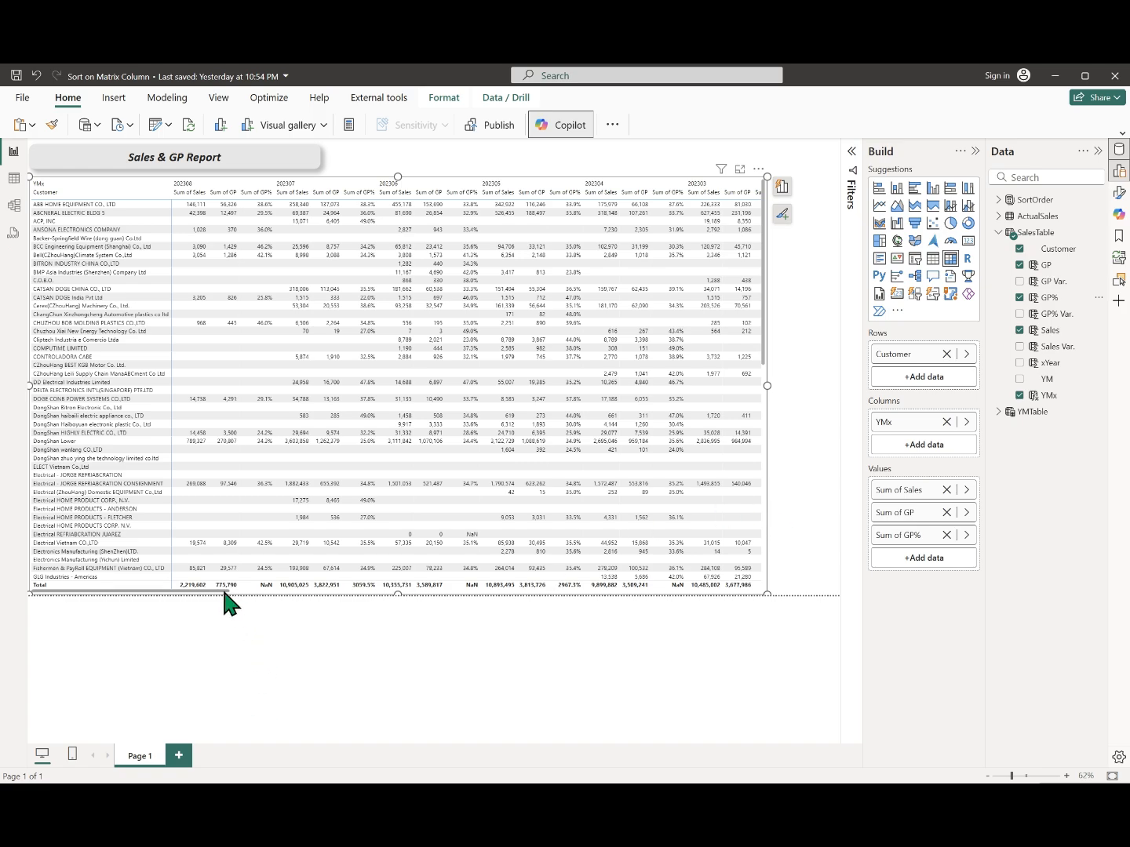
drag(221, 587, 185, 593)
drag(210, 590, 696, 597)
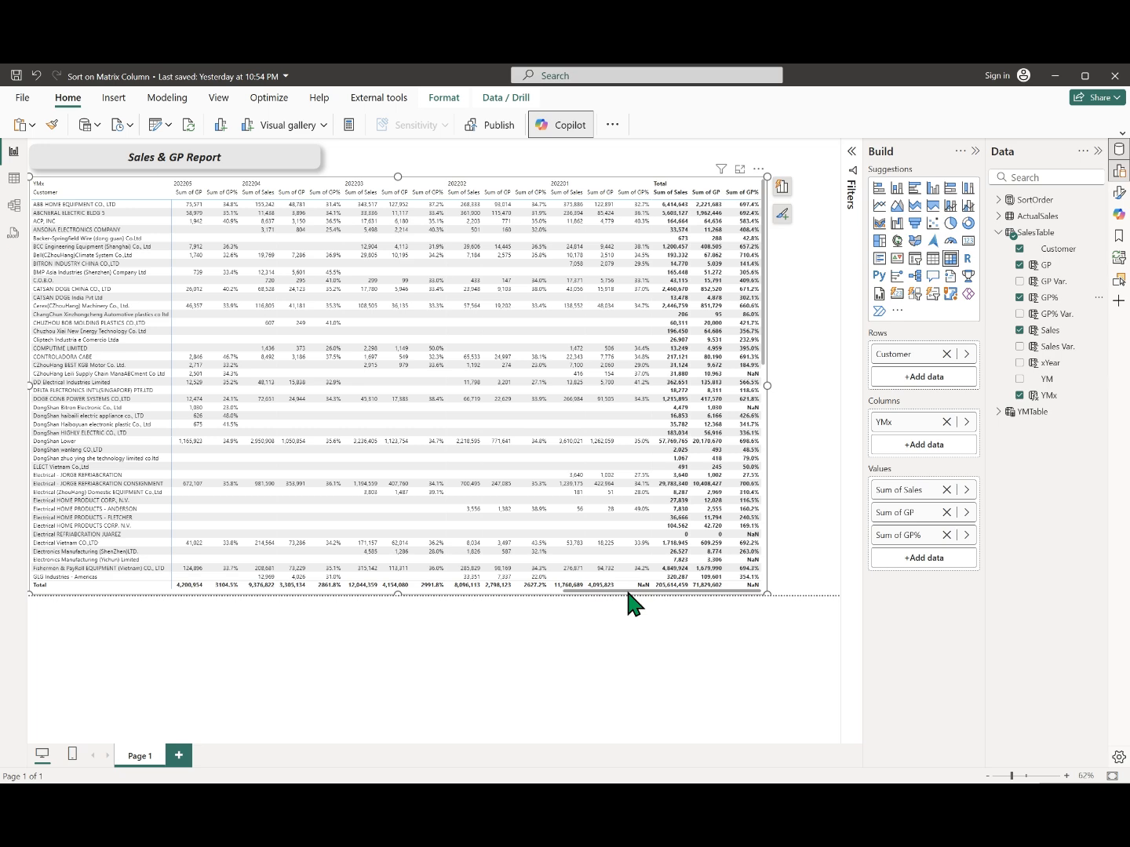
drag(627, 591, 181, 597)
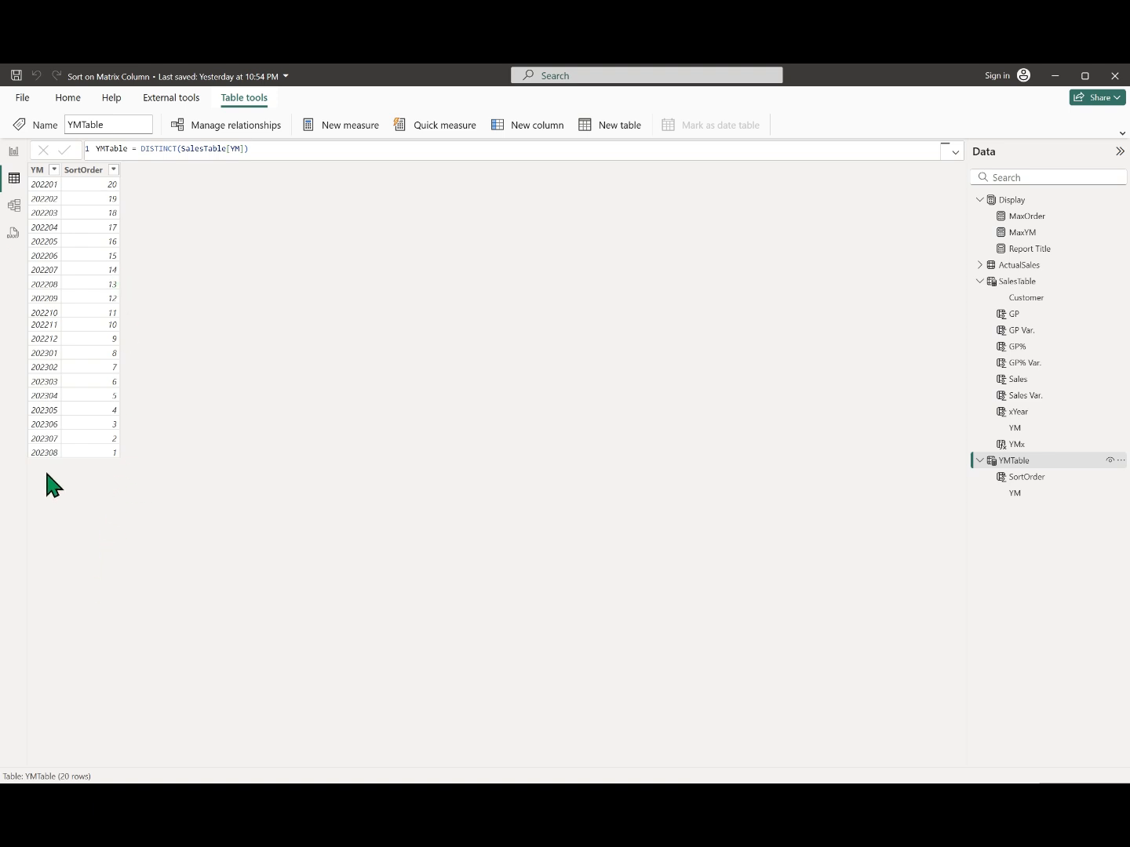
- Review the DAX formula of the MaxYM measure in the Display table
click(1028, 233)
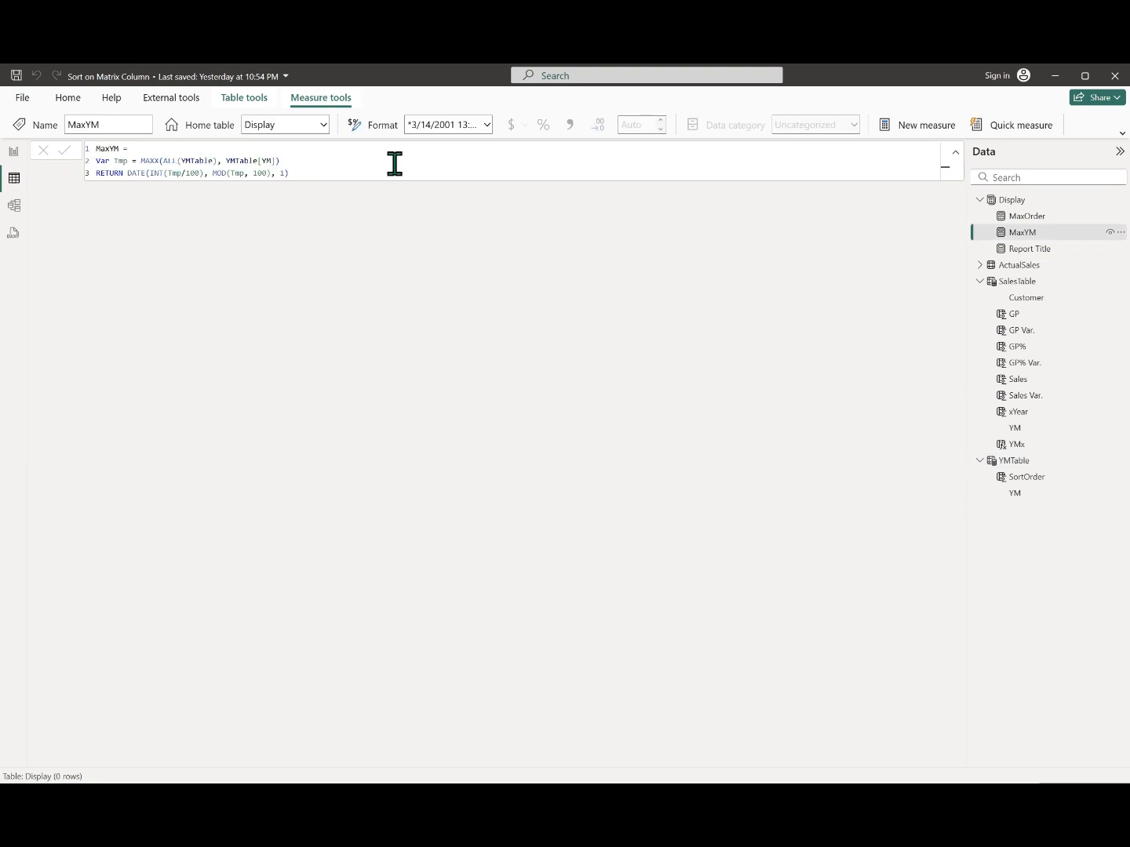
click(296, 160)
key(ctrl+End)
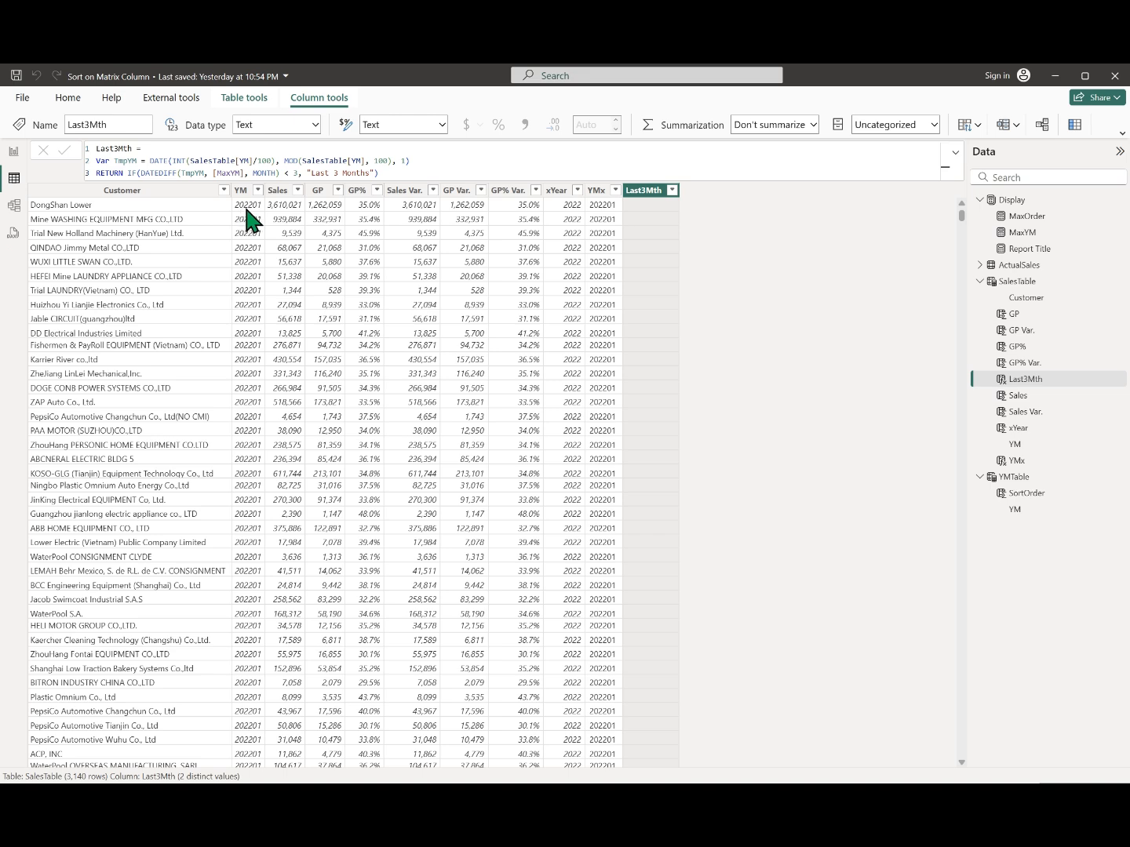
- Review the formula of the Last3Mth column in SalesTable and filter the column to its Last 3 Months rows
click(415, 159)
click(426, 172)
click(703, 207)
click(673, 189)
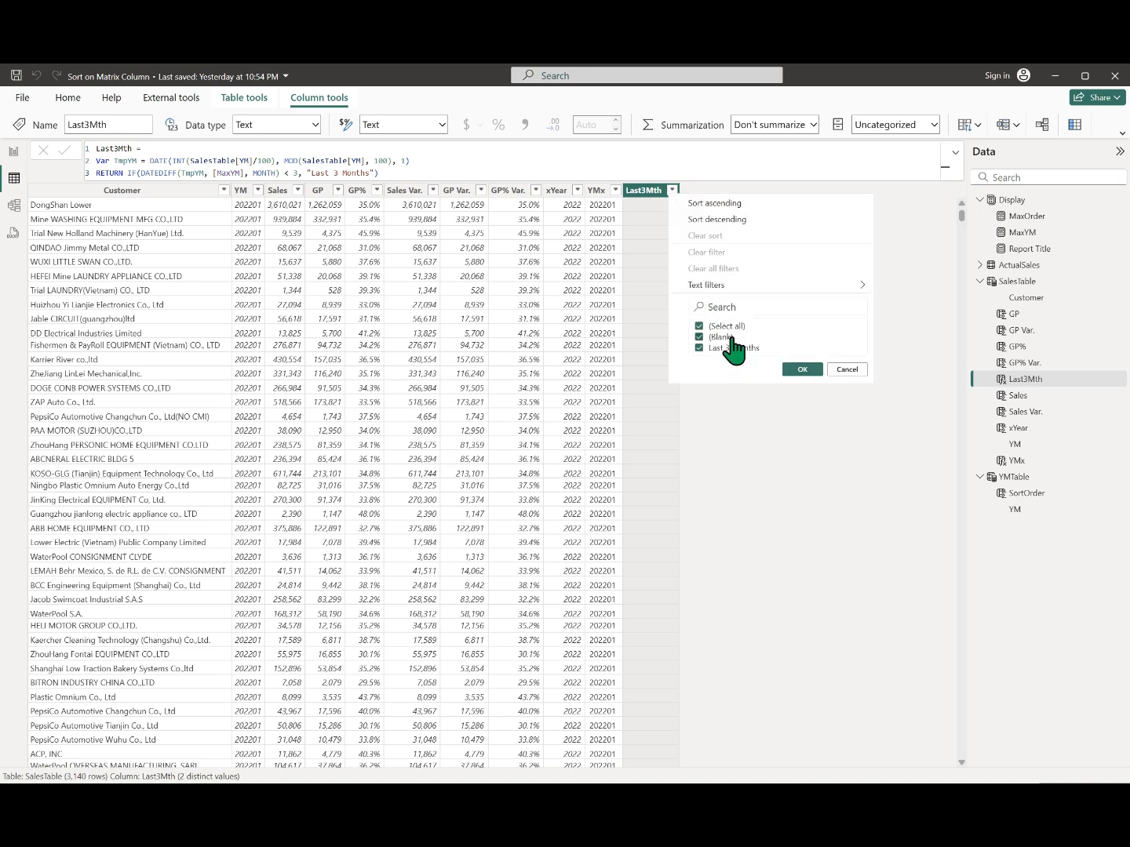
click(716, 337)
click(802, 369)
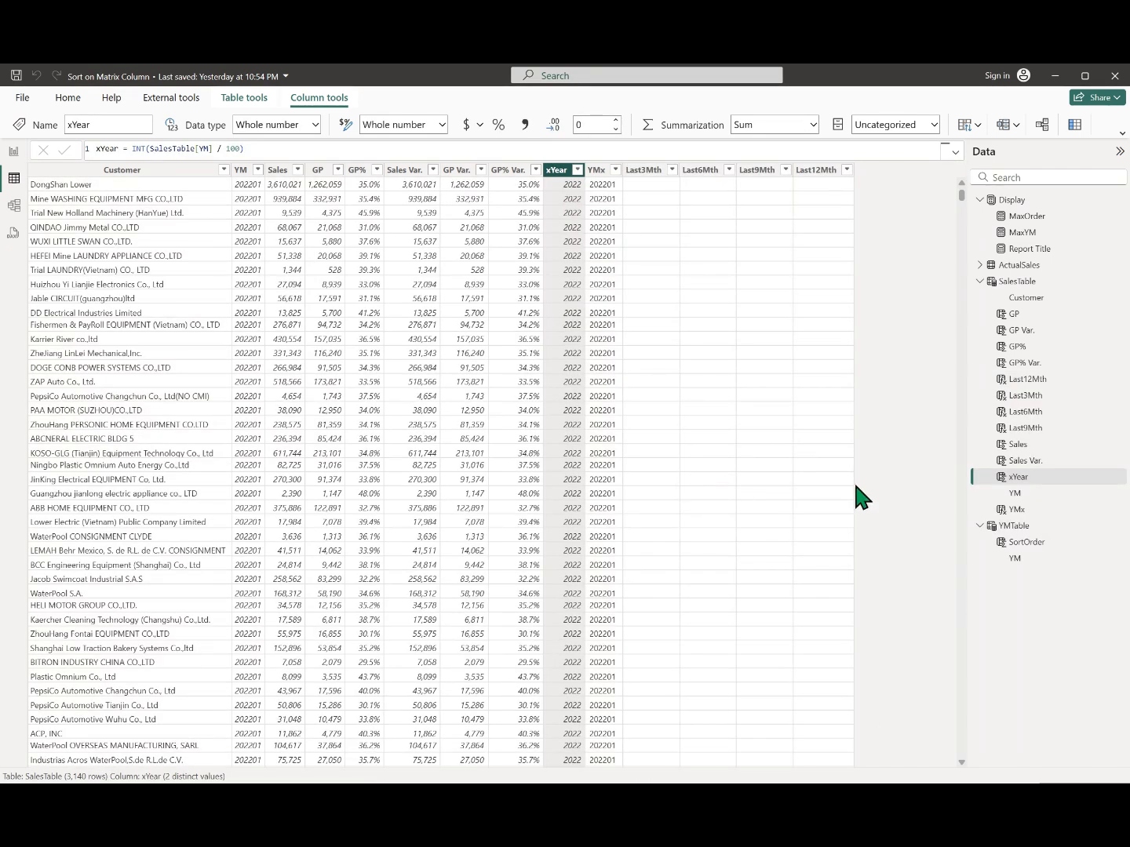
- Review the DAX formulas of the Last6Mth, Last9Mth and Last12Mth columns in SalesTable
click(700, 171)
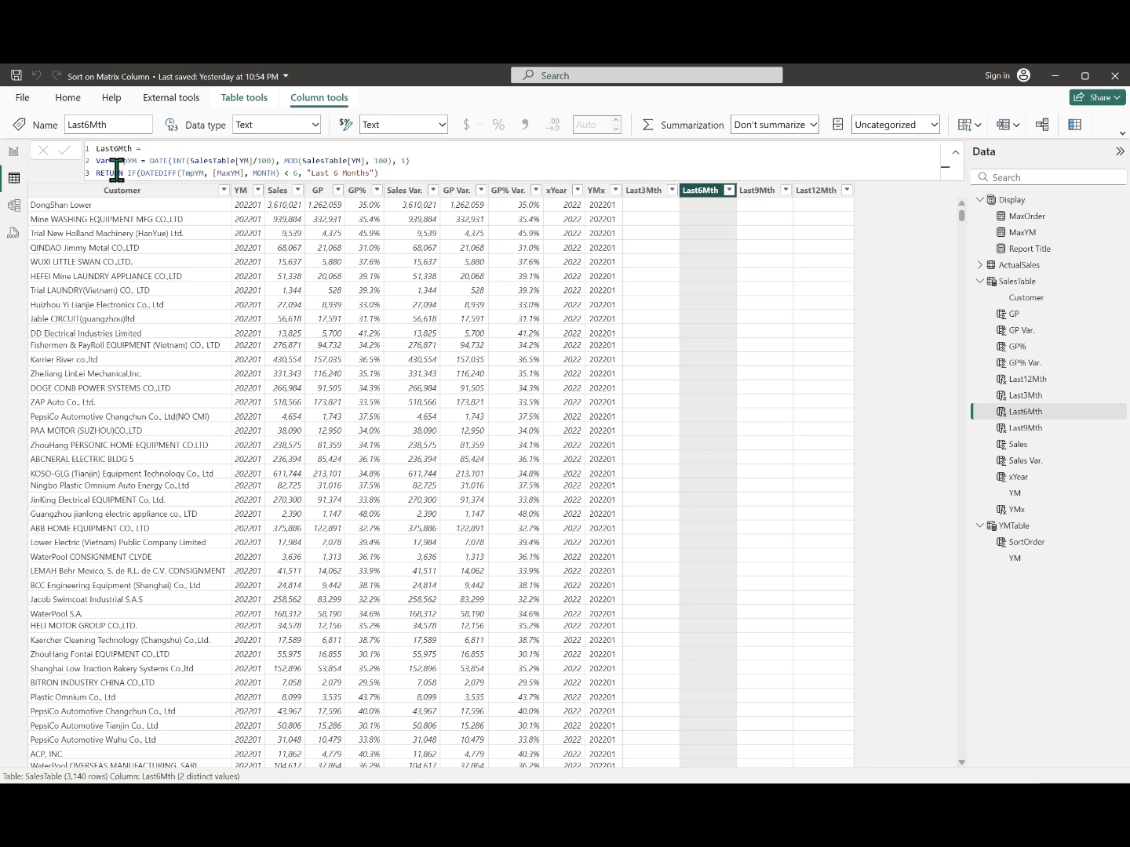
click(774, 193)
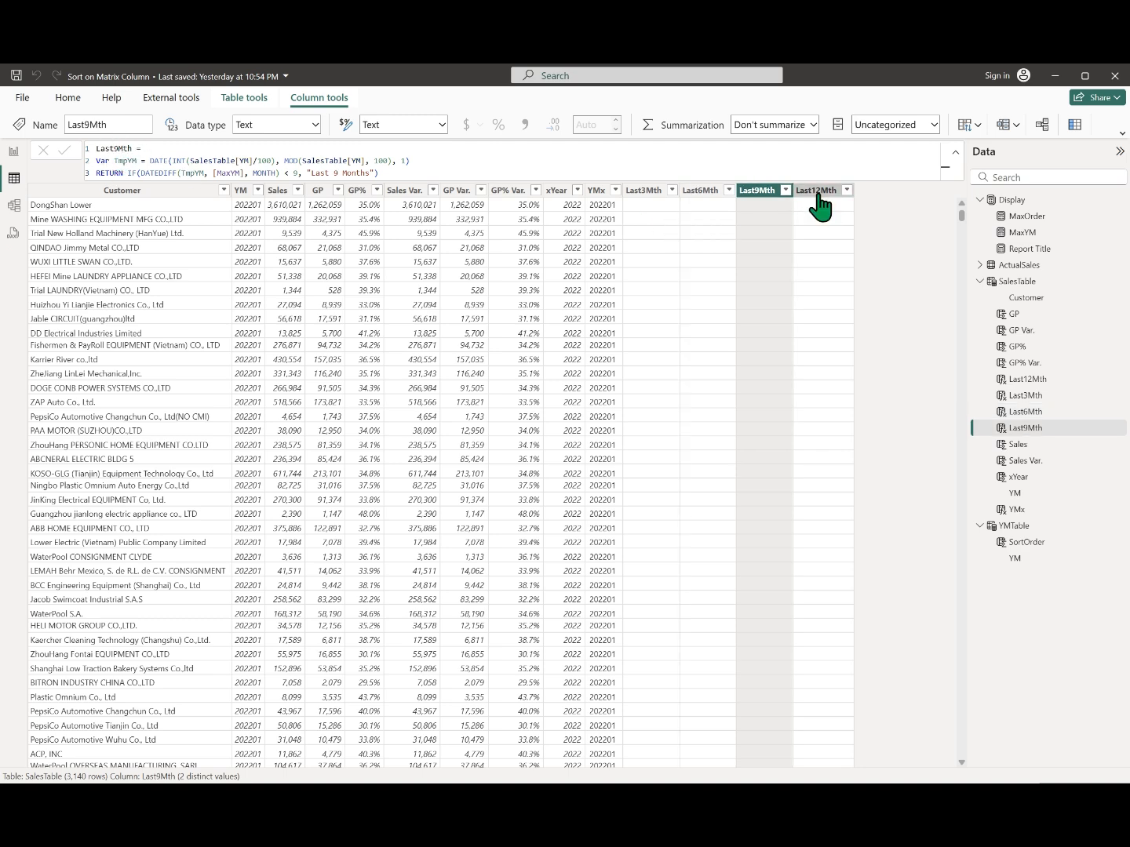
click(818, 195)
click(578, 222)
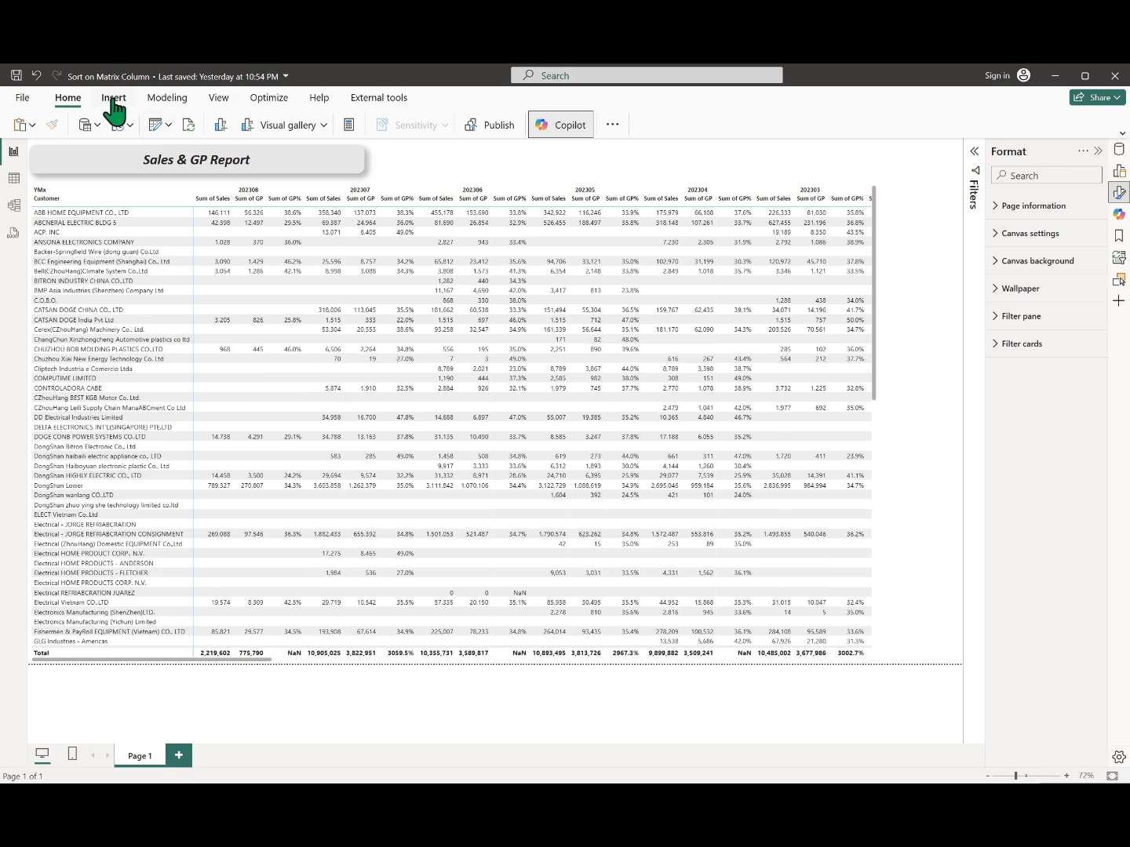
- Insert a slicer on the report page and assign it the Last3Mth field from SalesTable
click(123, 100)
click(153, 126)
click(138, 540)
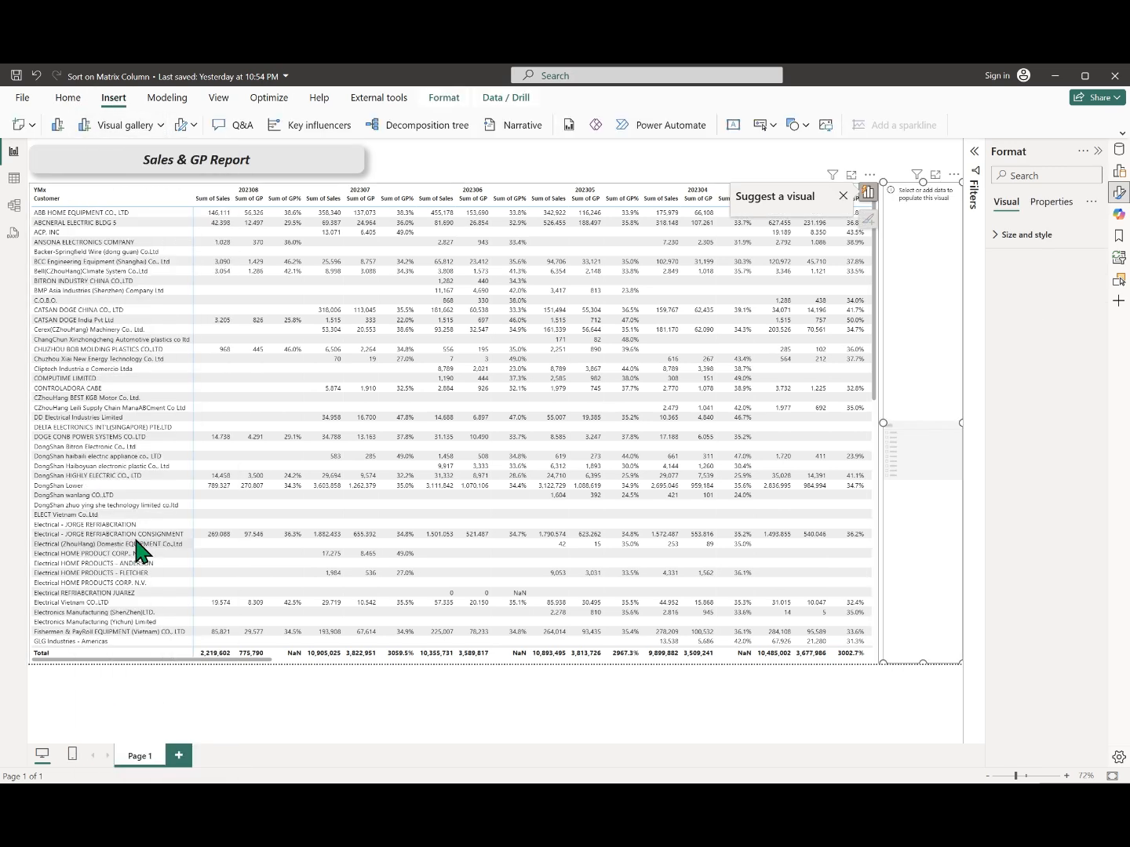
click(1119, 150)
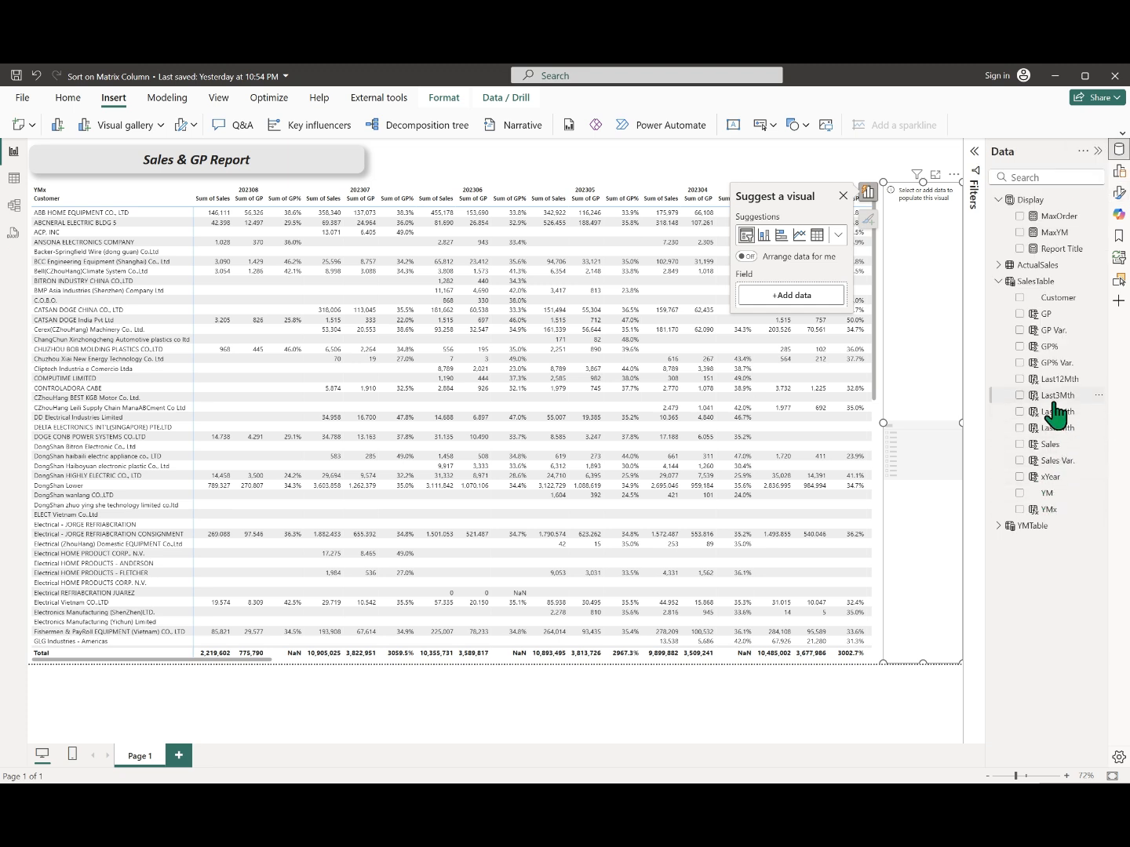
drag(1056, 397, 939, 329)
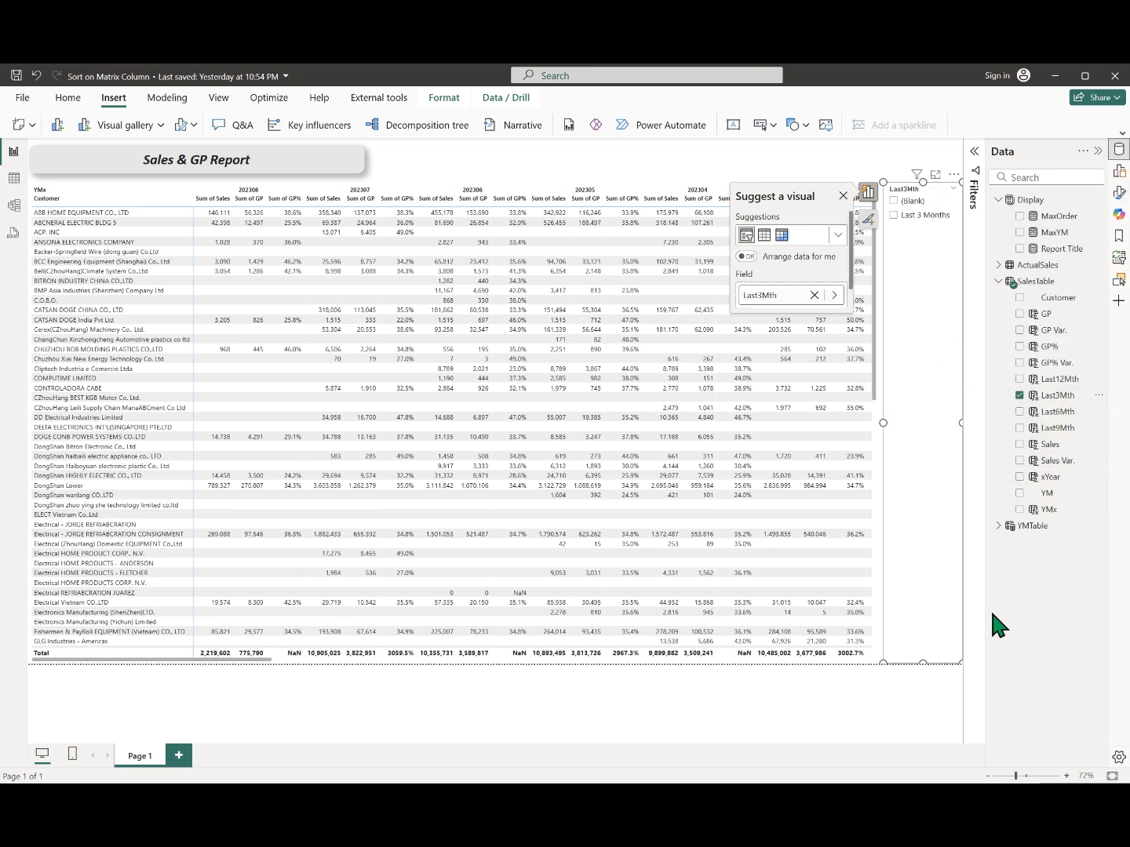
- Shrink the Last3Mth slicer, place it over the upper edge of the matrix and turn off its slicer header
drag(922, 665, 599, 203)
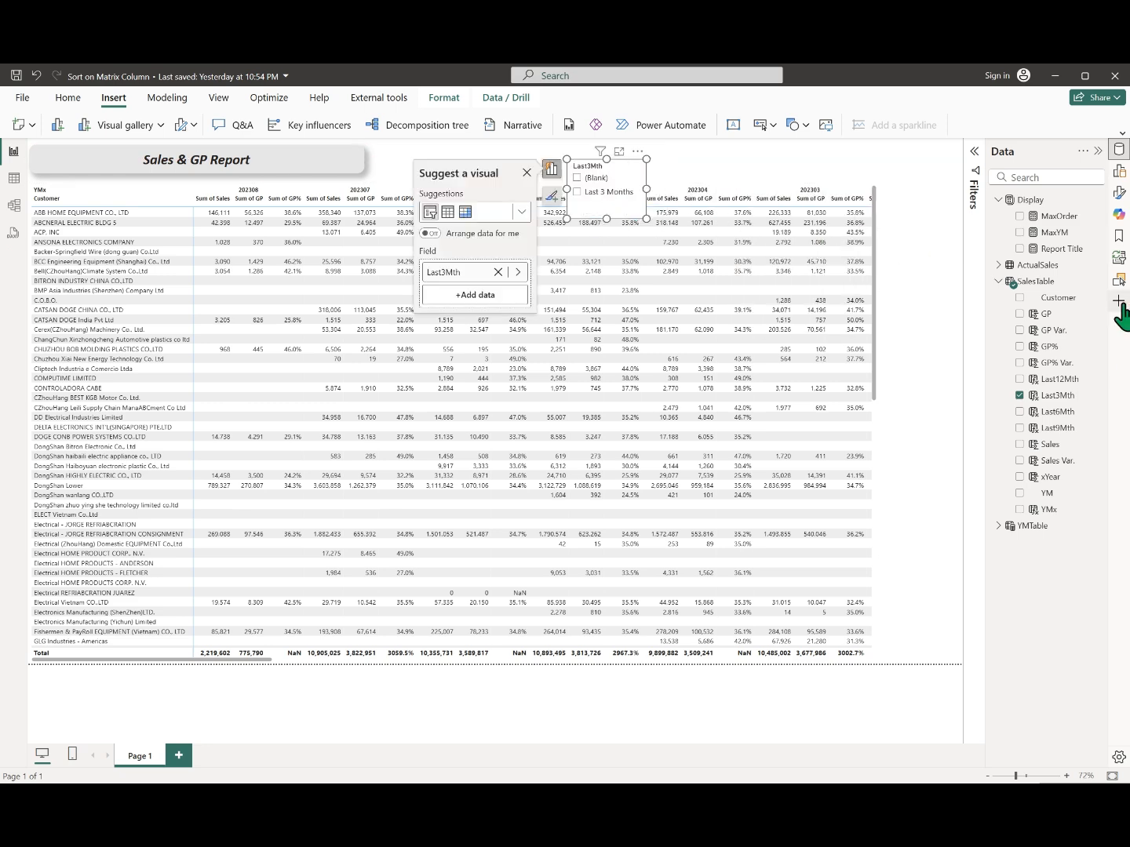
click(1119, 194)
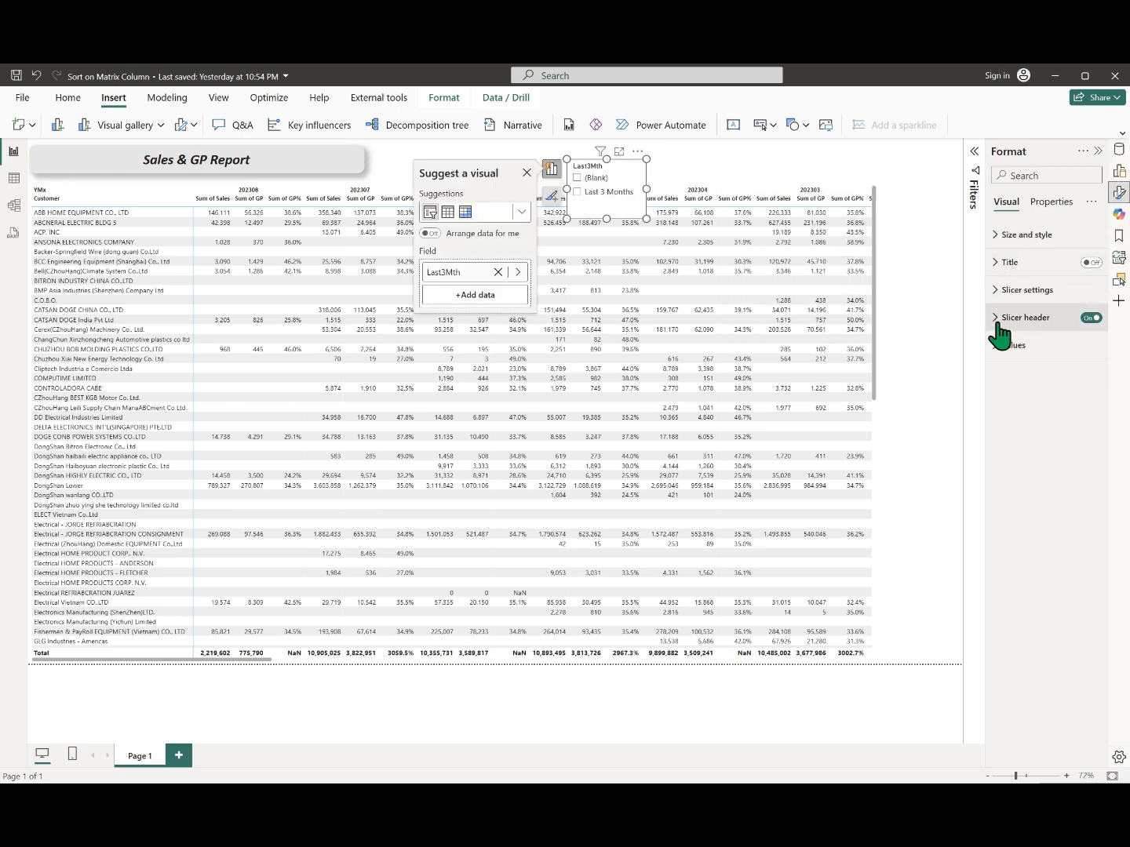
click(1087, 320)
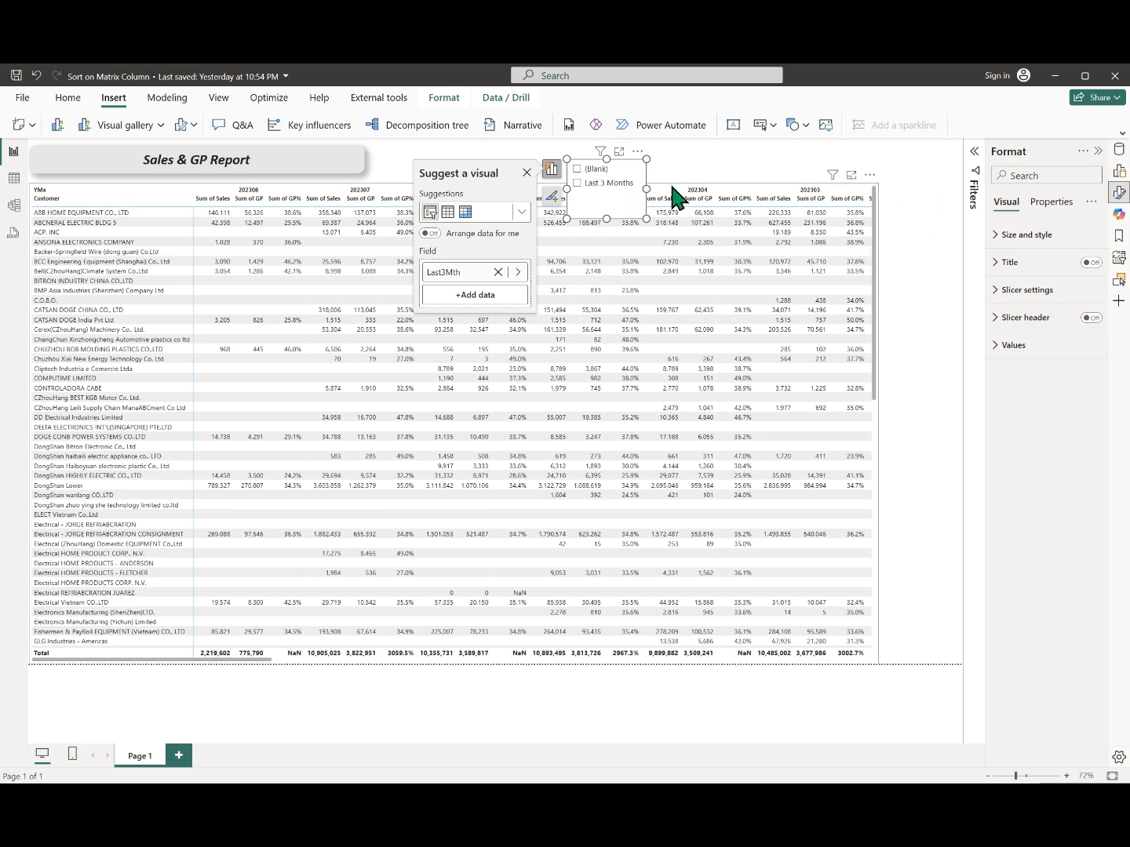
- Filter the slicer visual on Last3Mth so that it offers only the Last 3 Months value
click(973, 188)
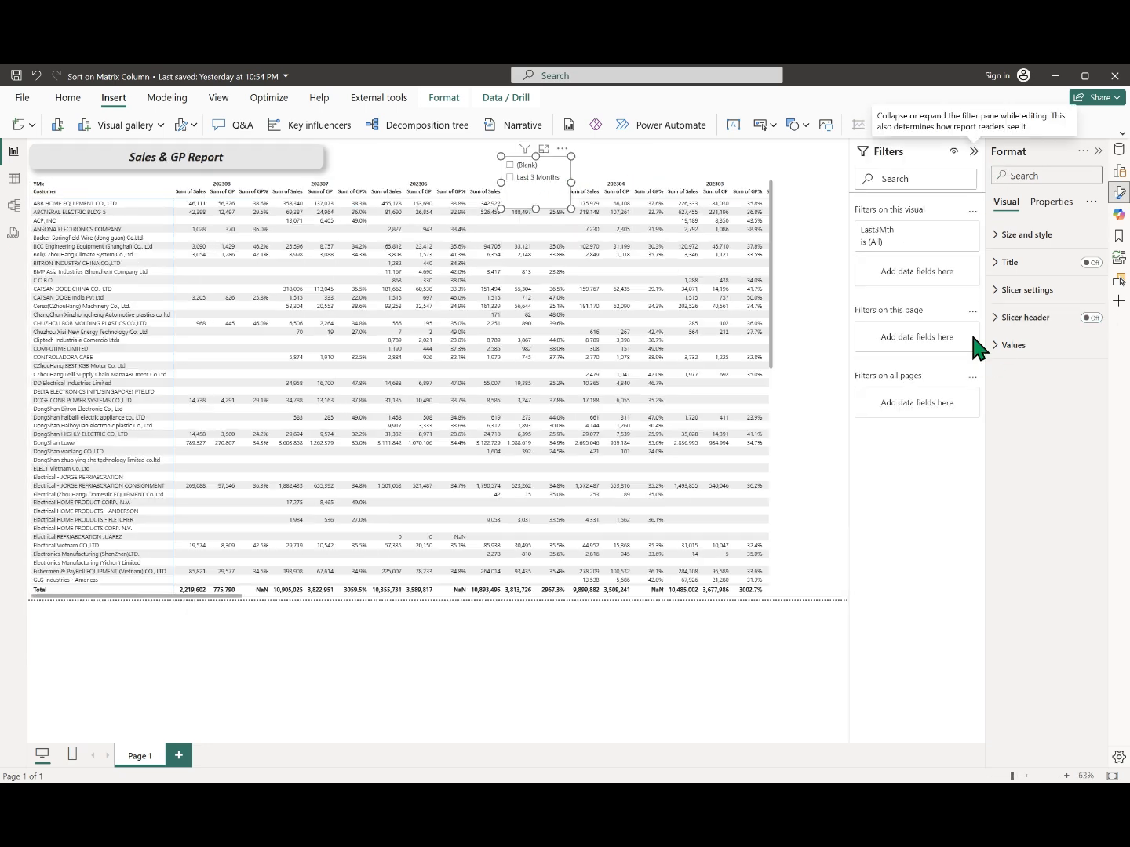
click(911, 241)
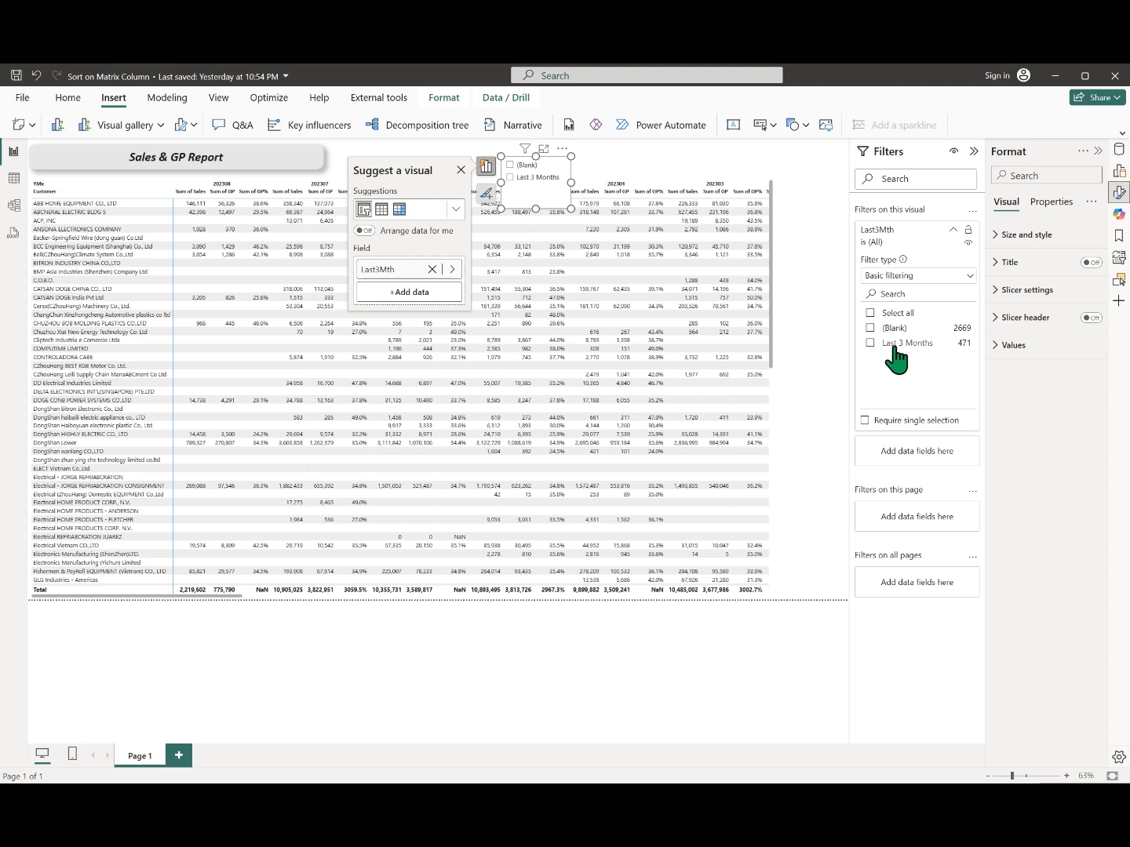
click(900, 345)
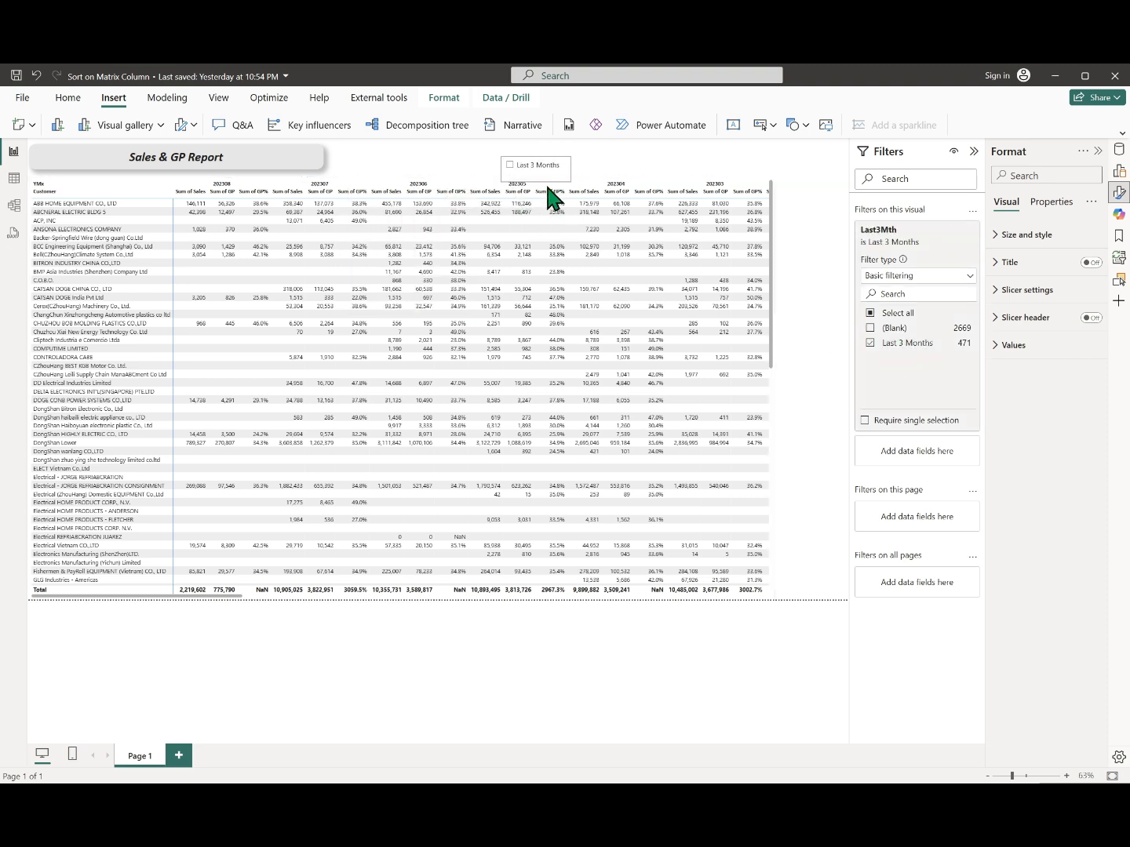
- Give the slicer a white visual border with 15 px rounded corners and turn on its shadow
click(545, 182)
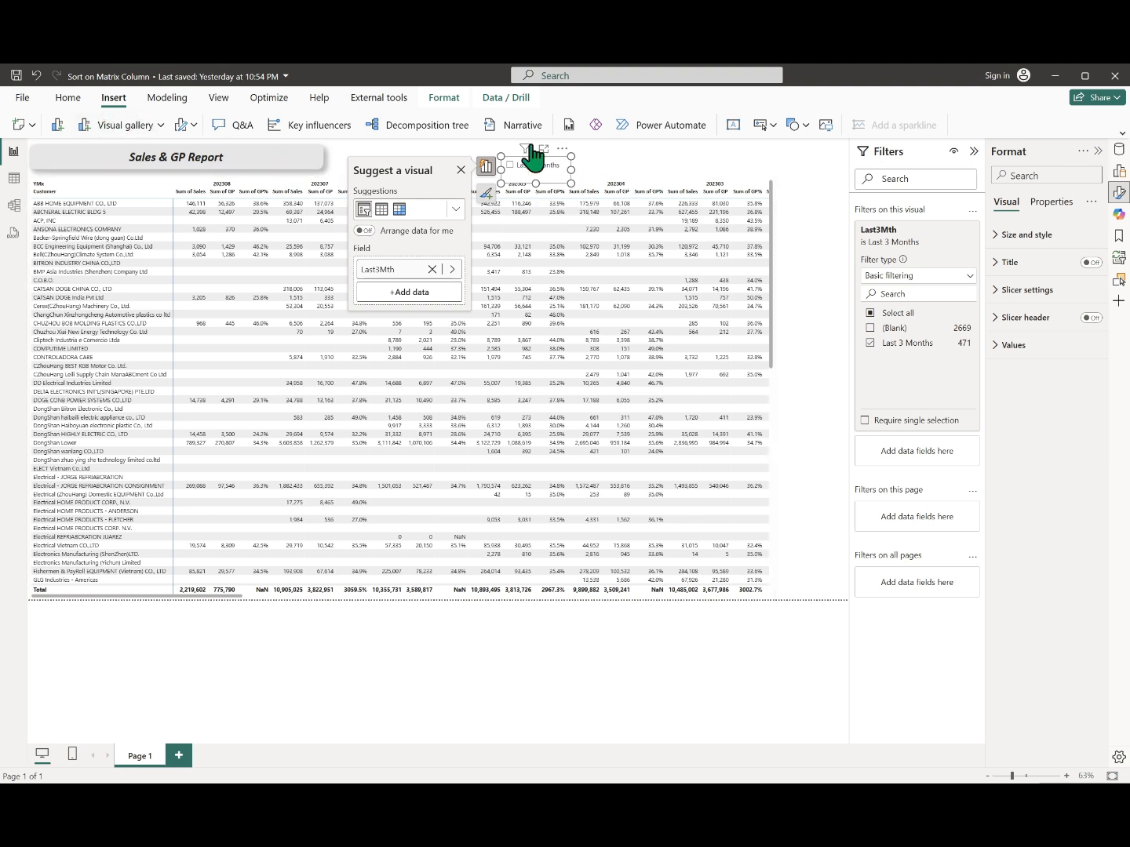
click(1006, 236)
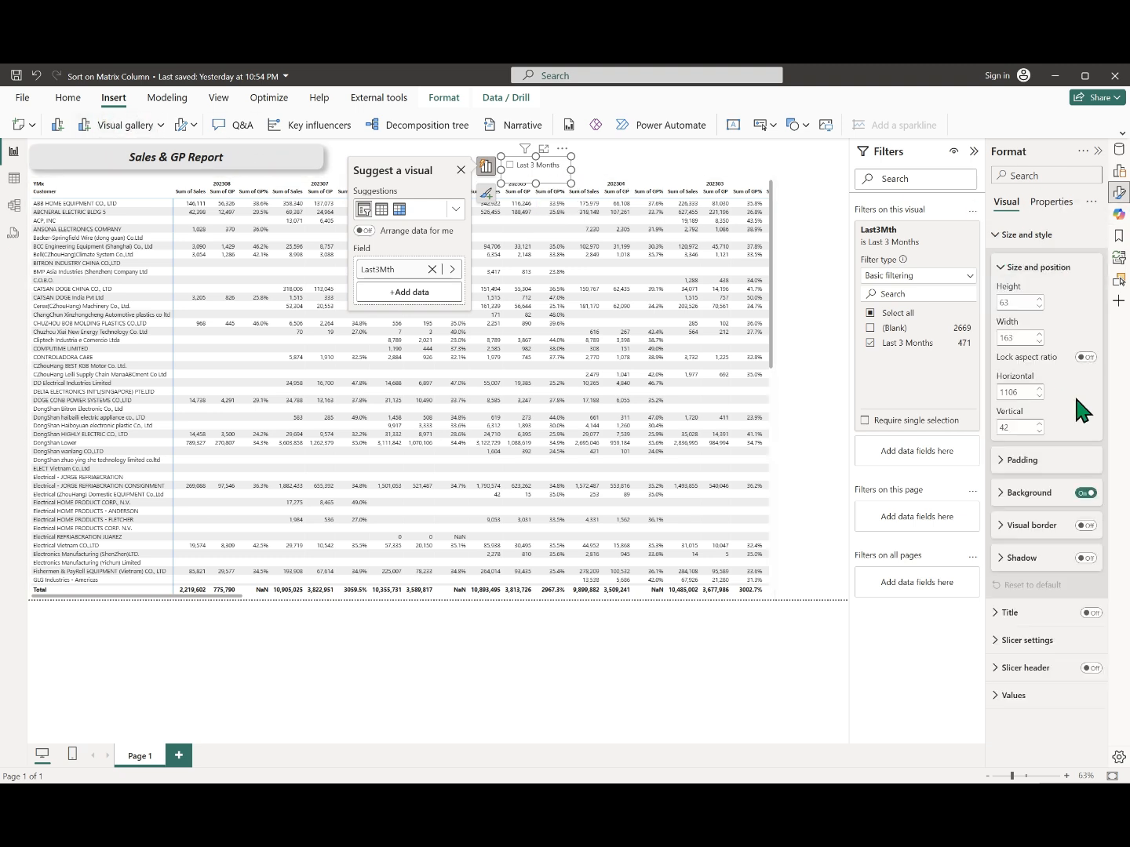
click(1009, 534)
click(1013, 560)
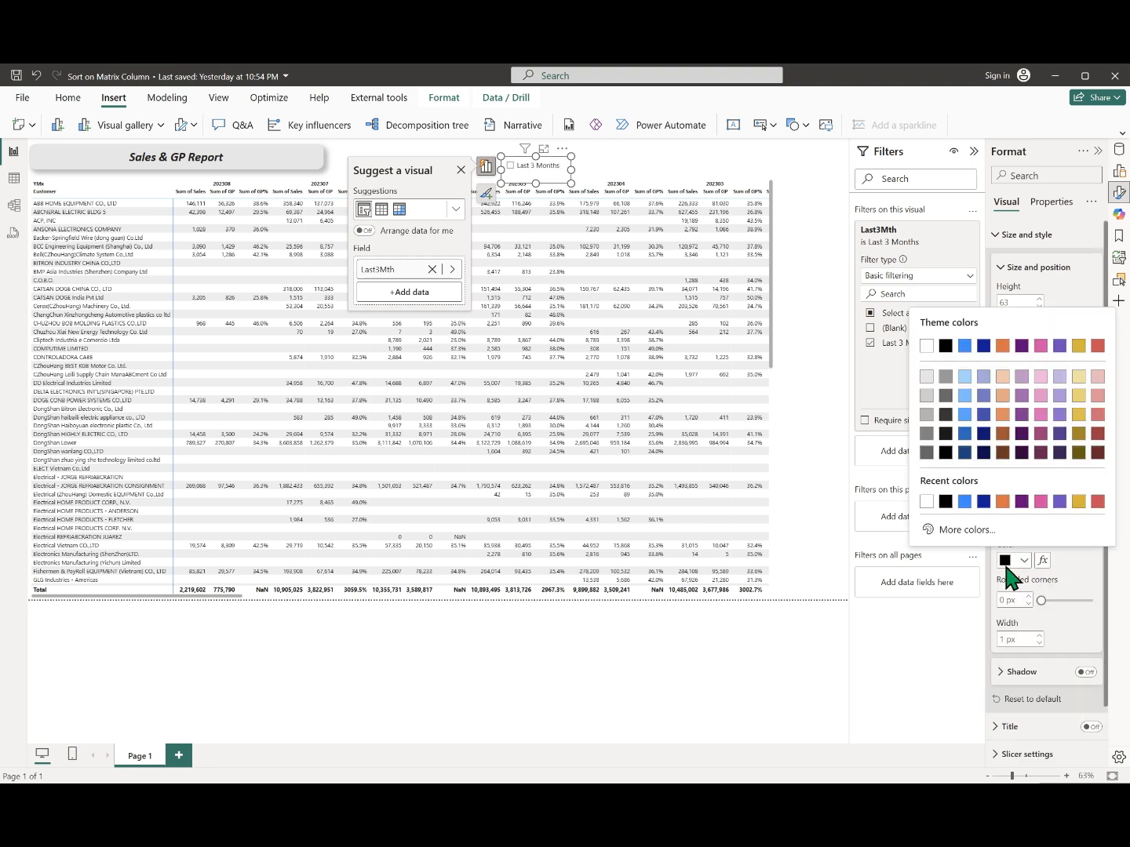
click(926, 499)
click(1010, 601)
text(15)
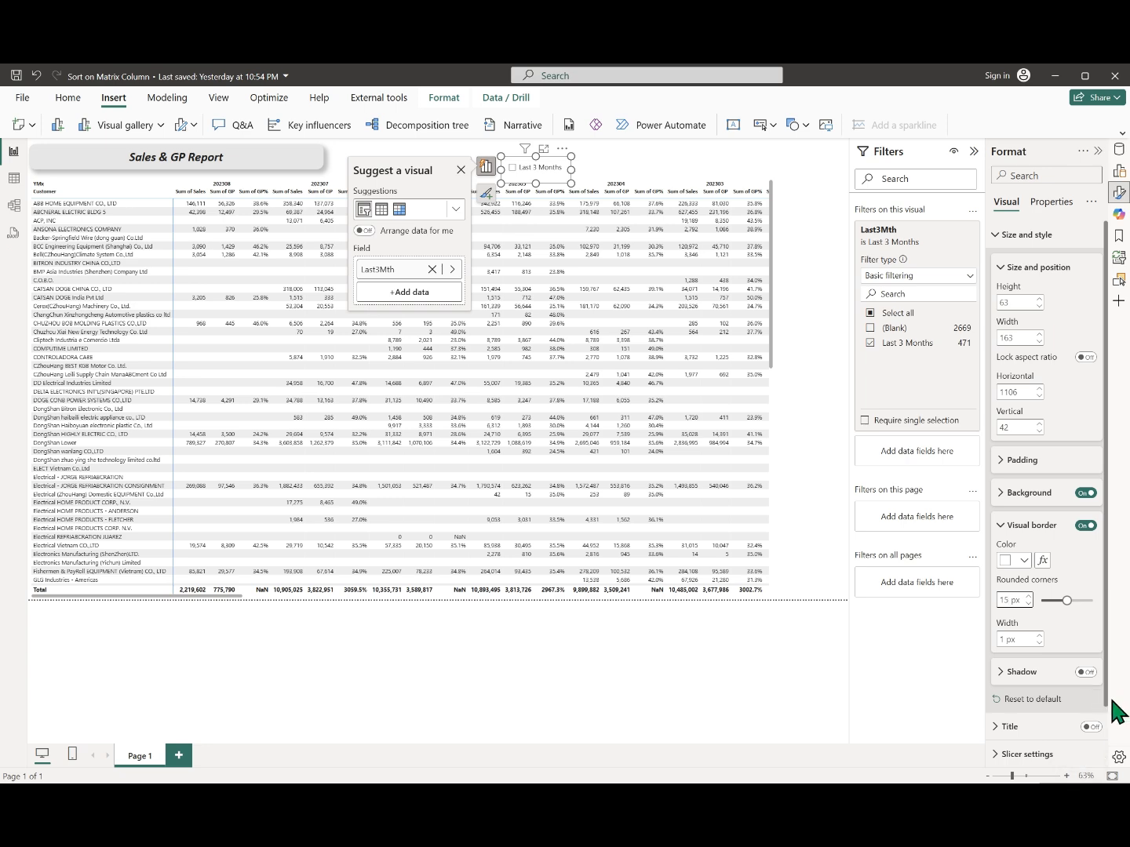
click(1085, 672)
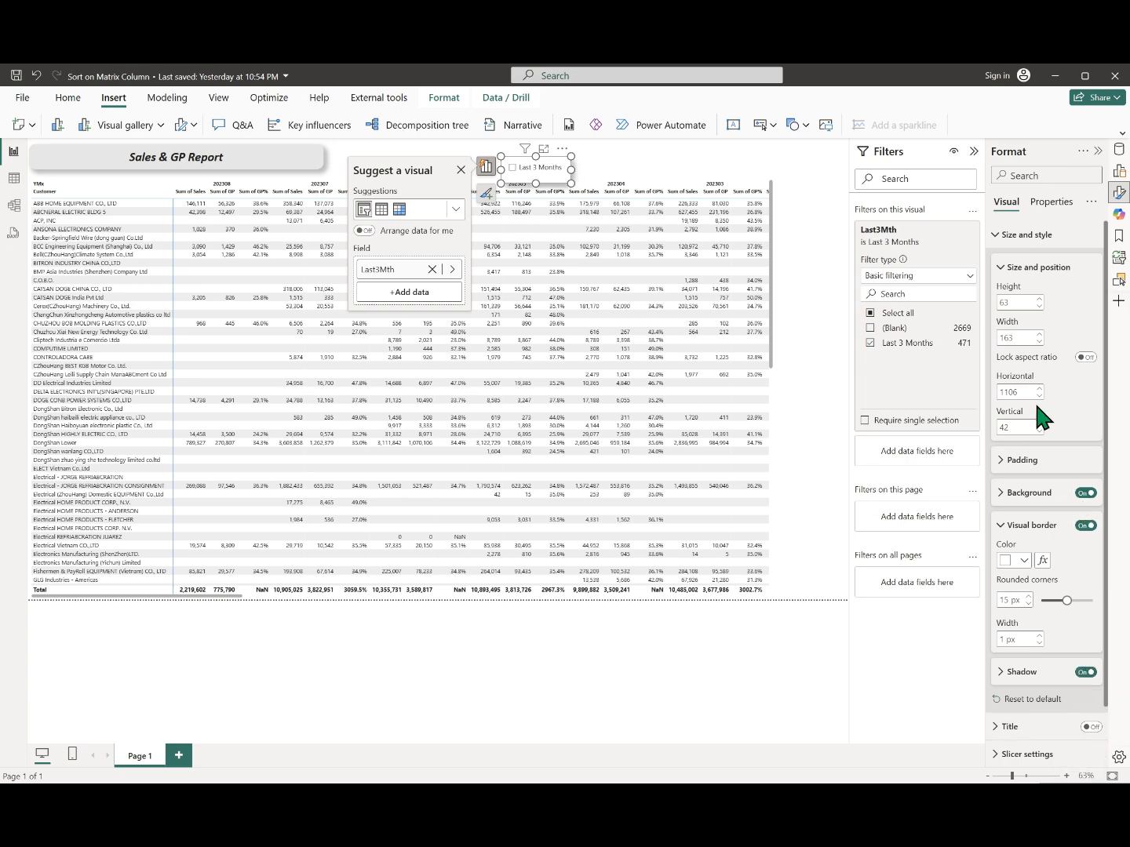
- Make the slicer's value text bold
scroll(1020, 690, down, 1)
click(1014, 748)
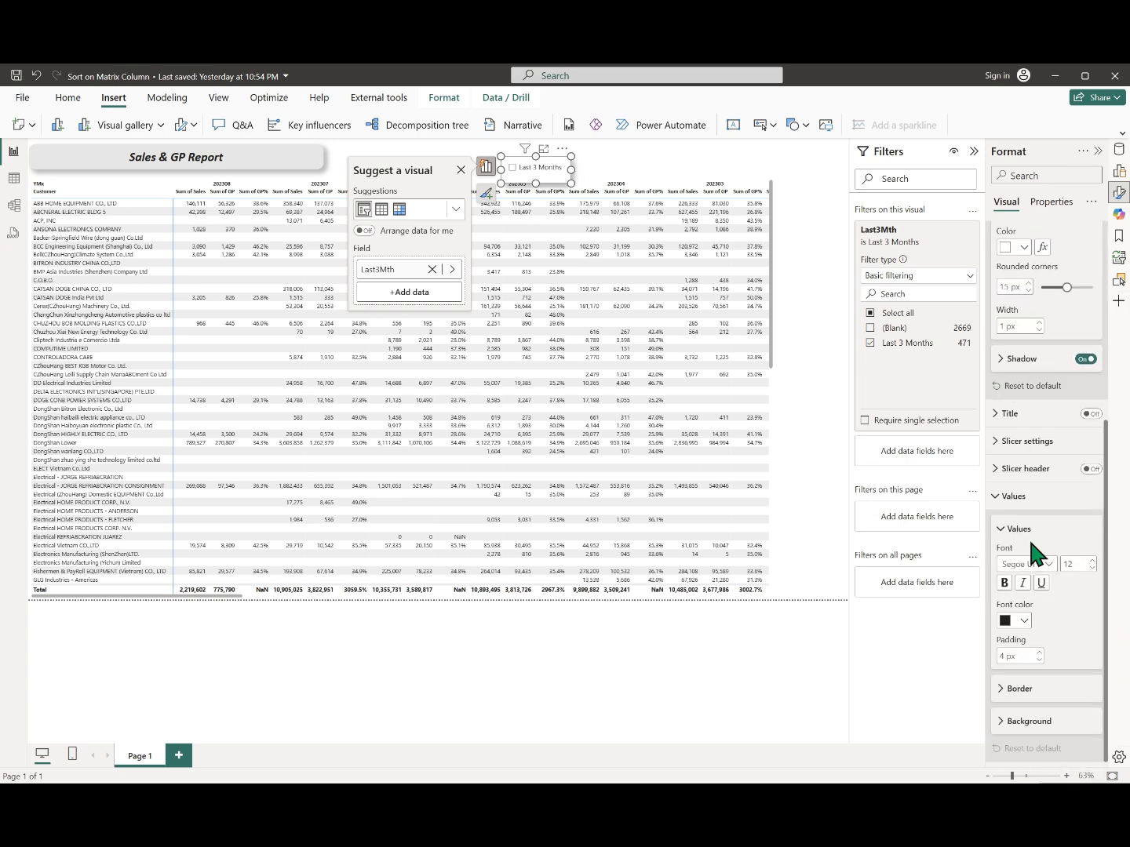
click(1005, 582)
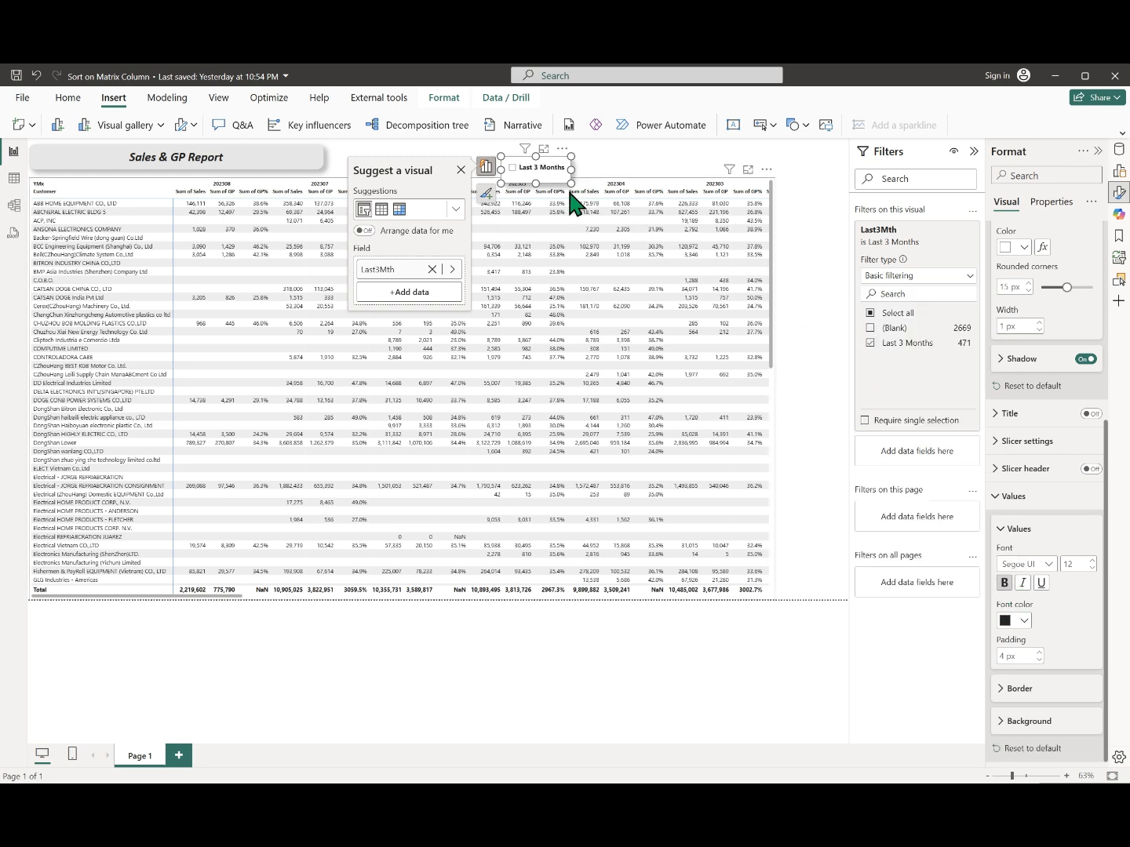
- Move the slicer up above the matrix, level with the report title, and set its height to 55
drag(534, 185, 535, 168)
click(619, 160)
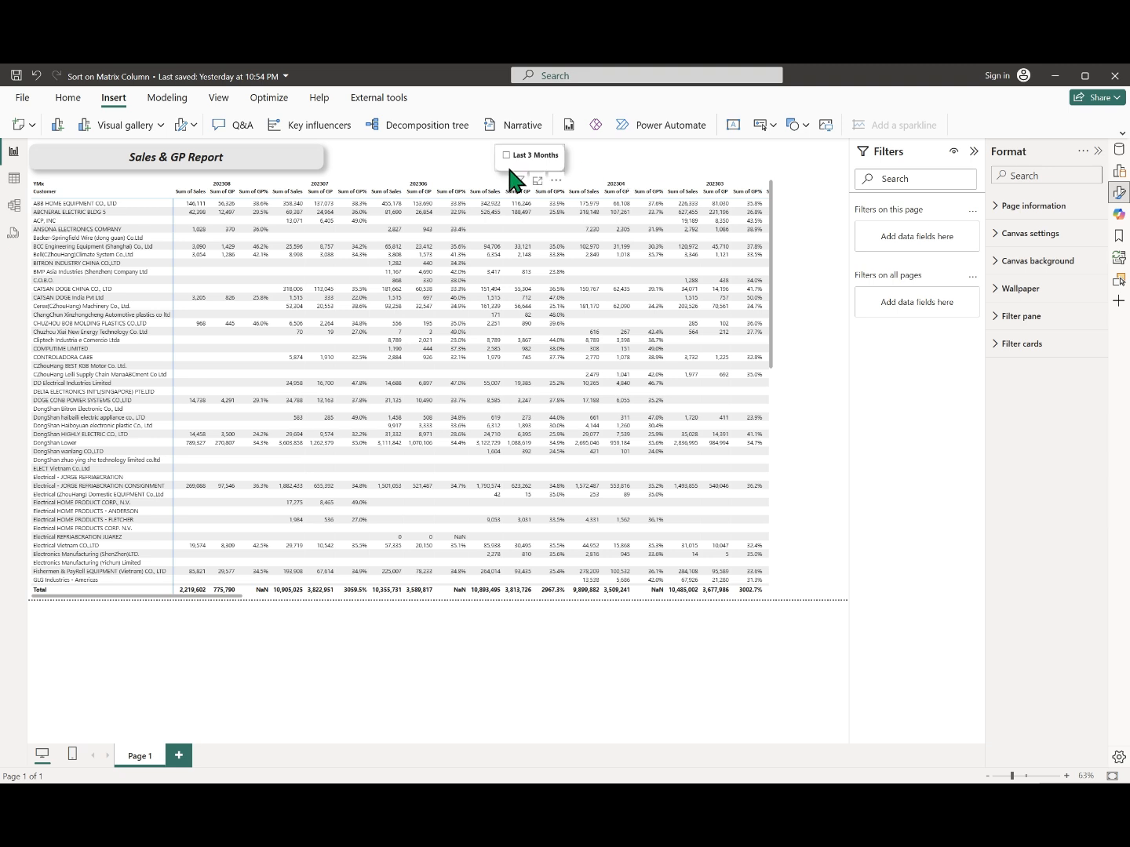
click(535, 169)
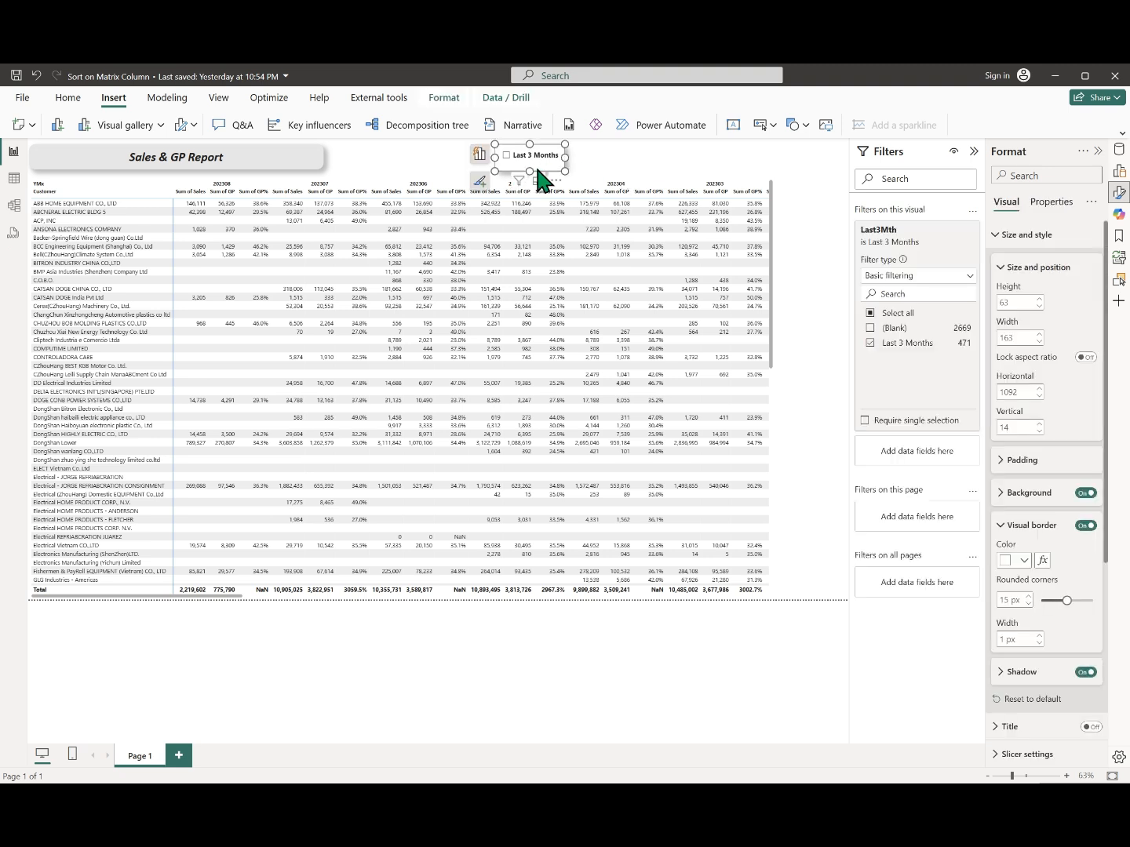
click(1040, 307)
click(1039, 308)
click(1040, 307)
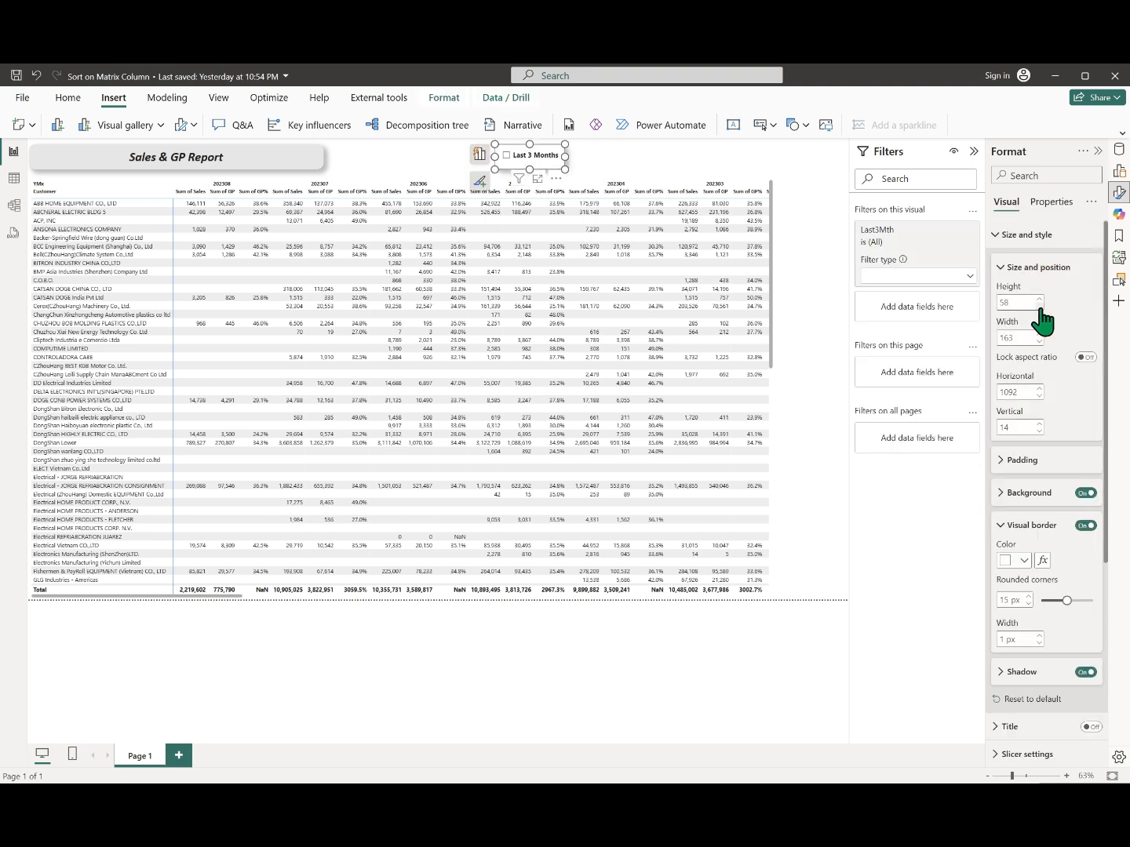
click(1041, 308)
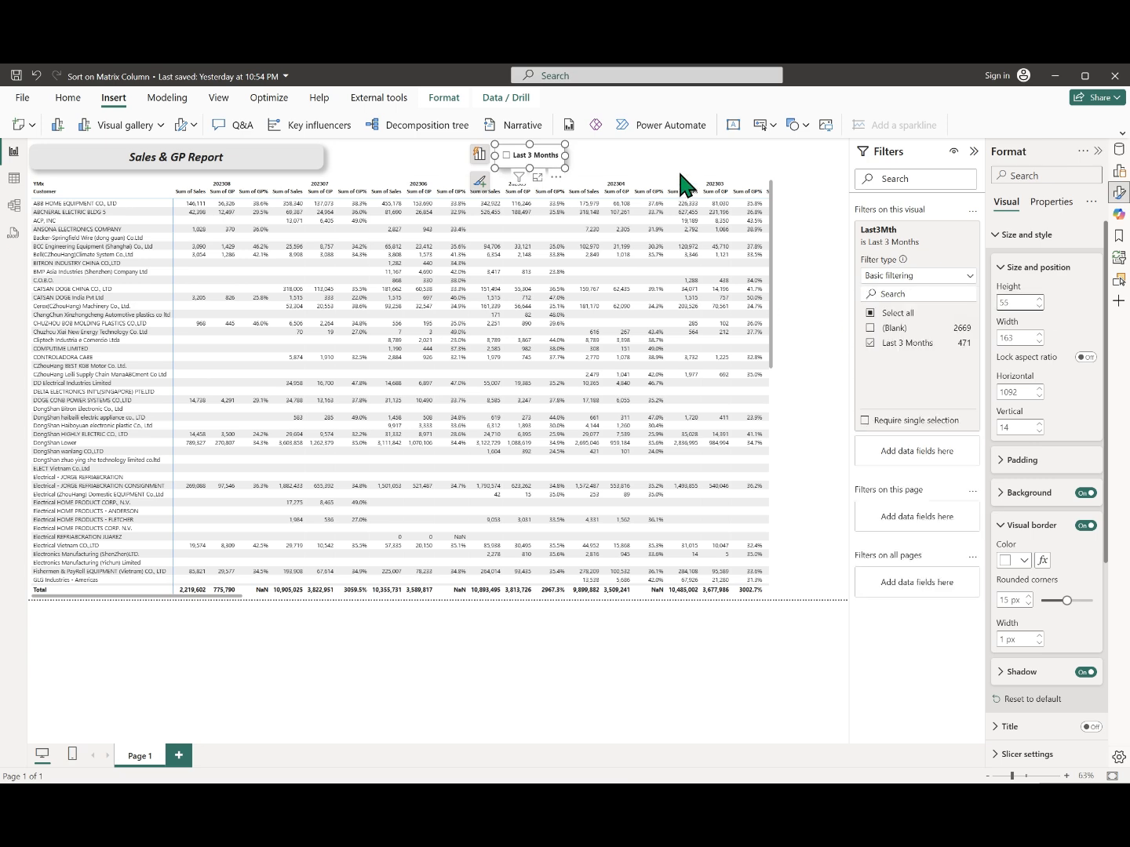
click(657, 156)
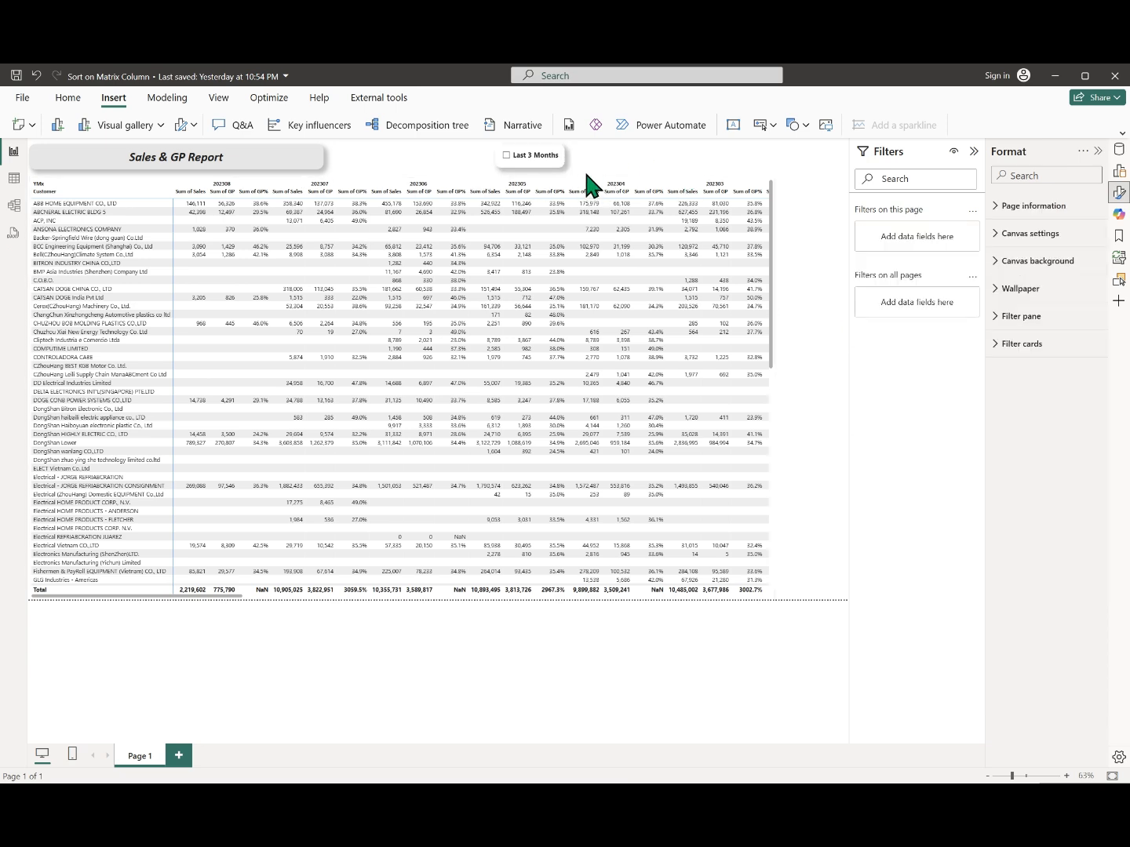
- Select Last 3 Months in the slicer to filter the matrix, and select the matrix visual
click(527, 161)
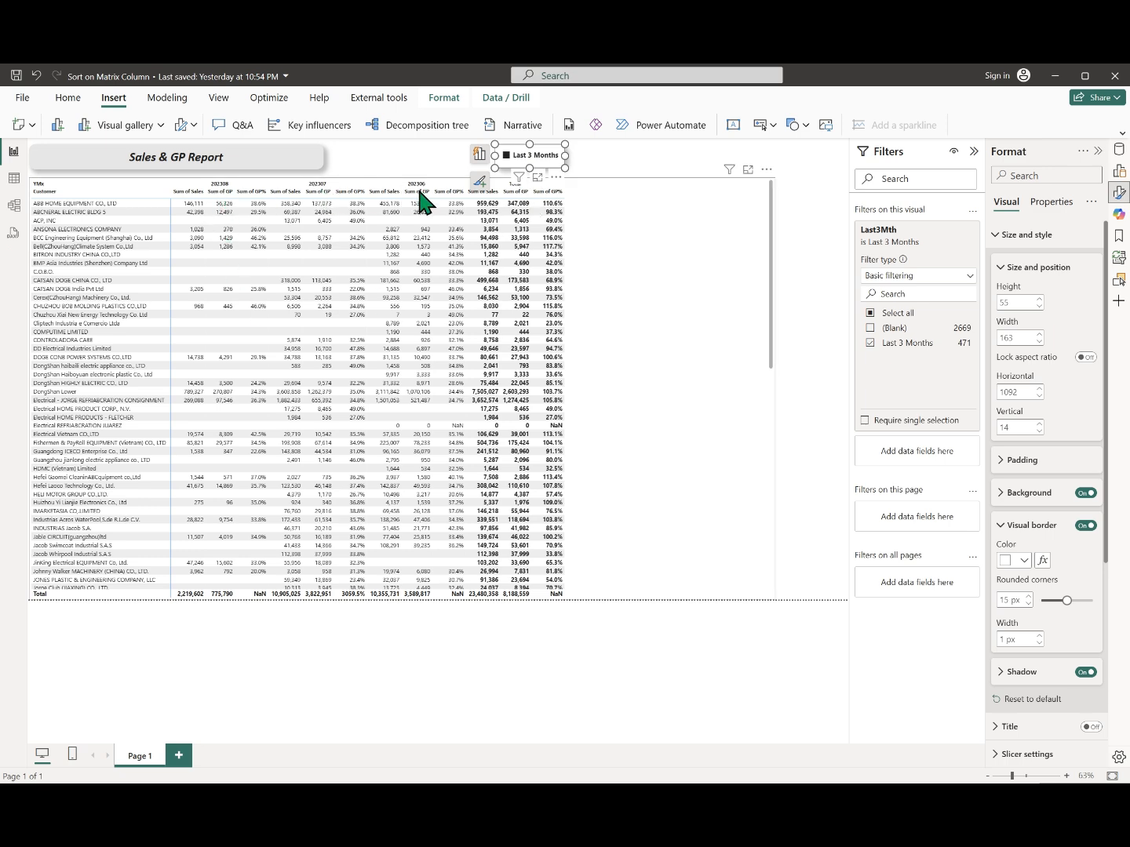
click(618, 380)
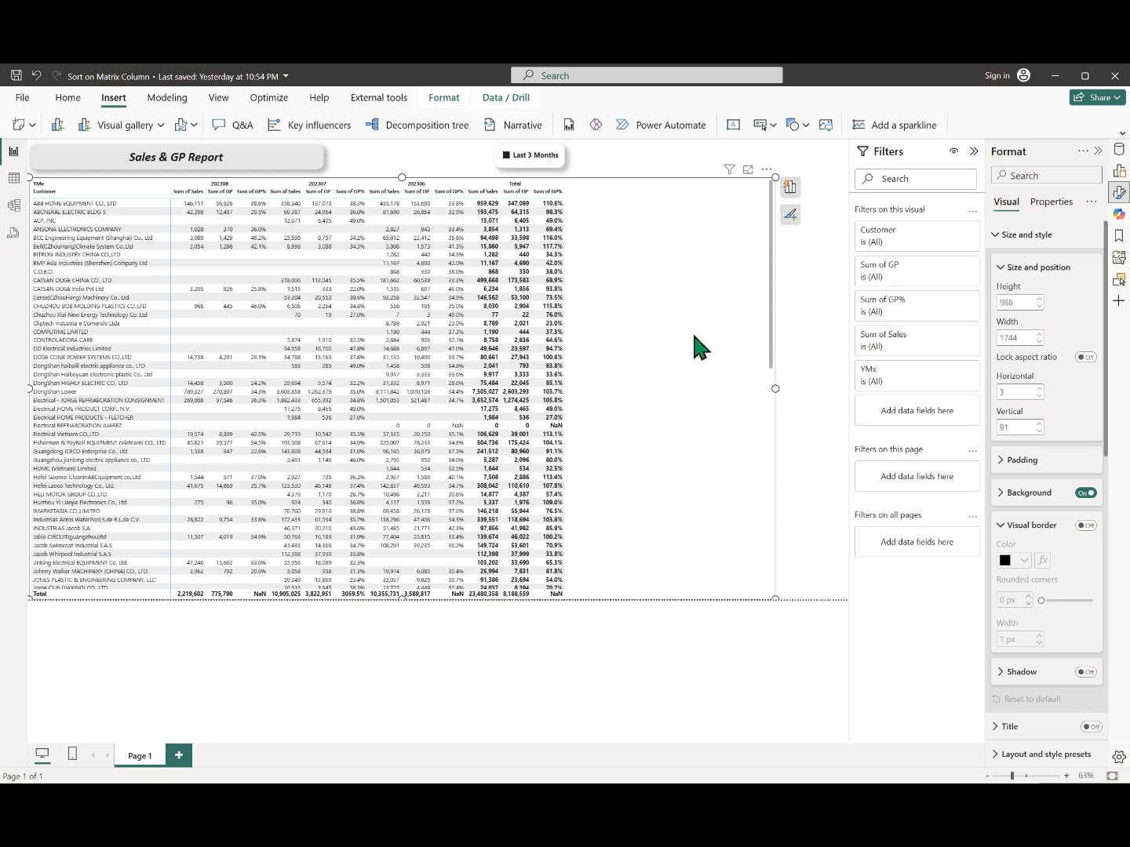
- Turn off the matrix's column subtotals so that the total columns are removed
click(1049, 235)
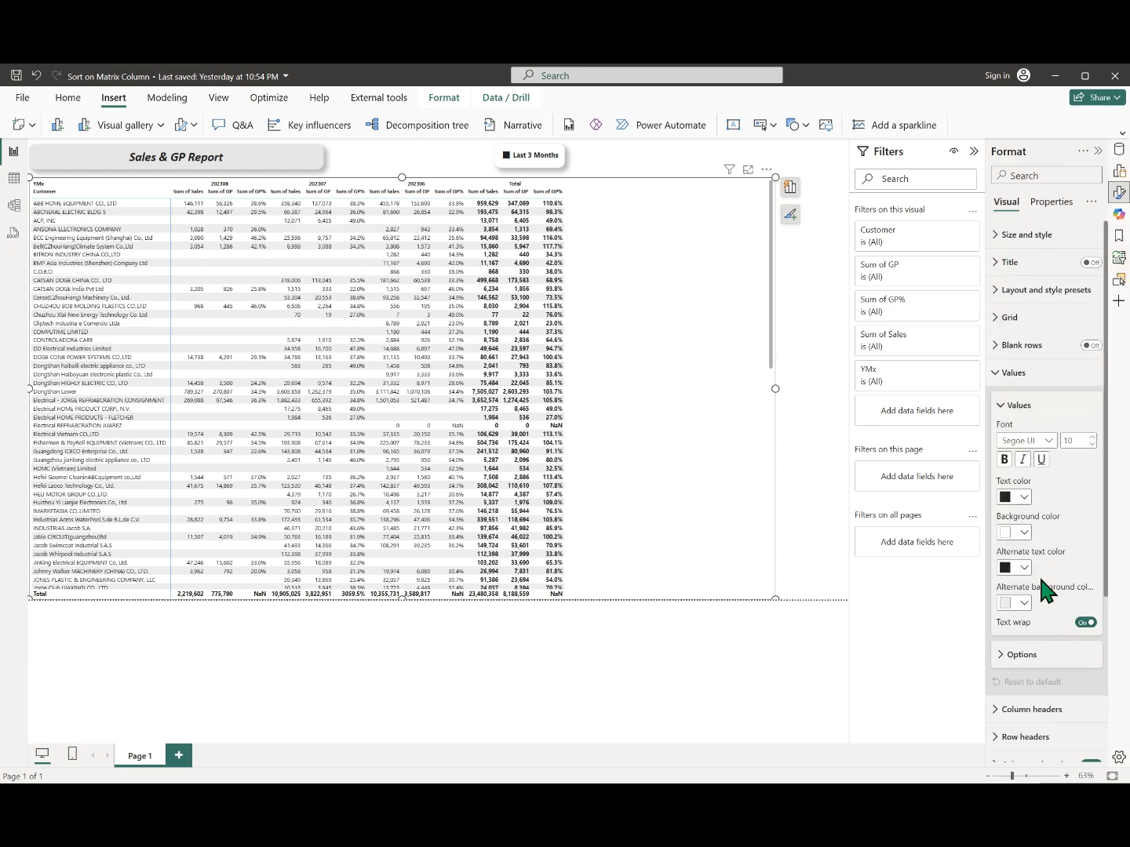
scroll(1038, 574, down, 3)
click(1091, 528)
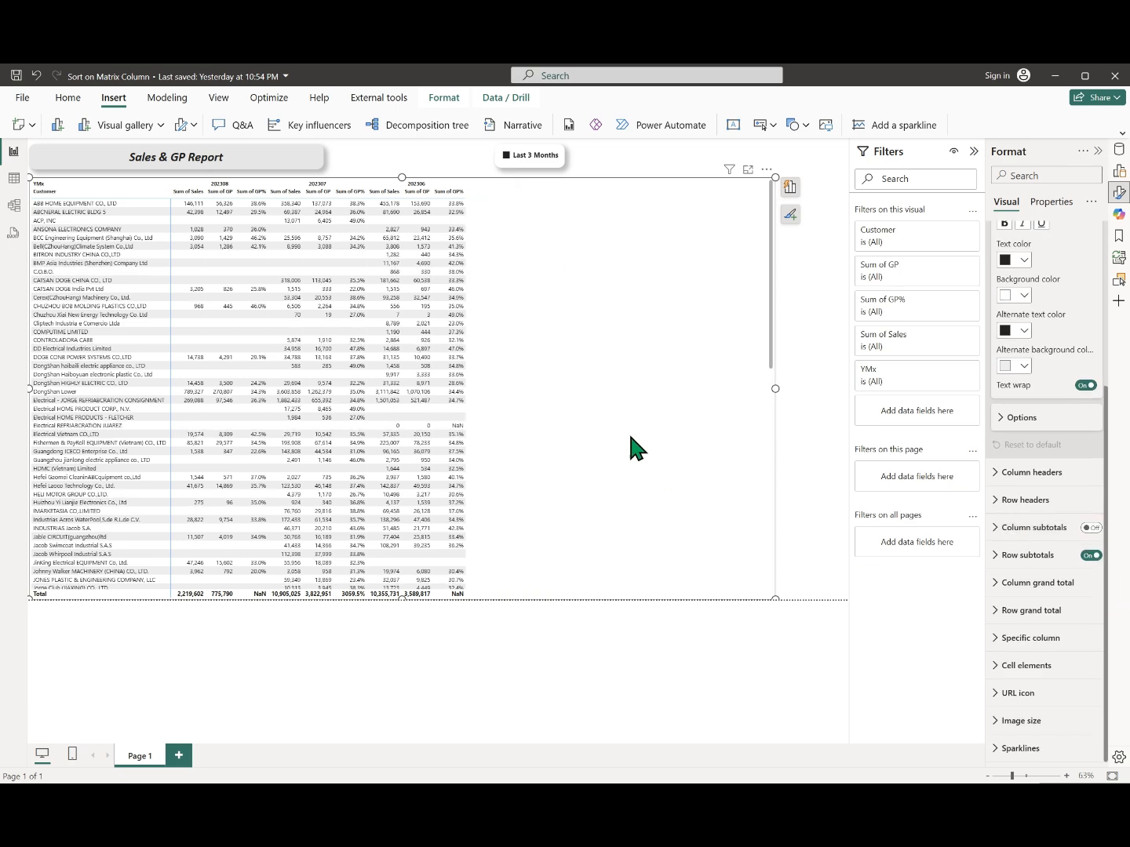
click(568, 173)
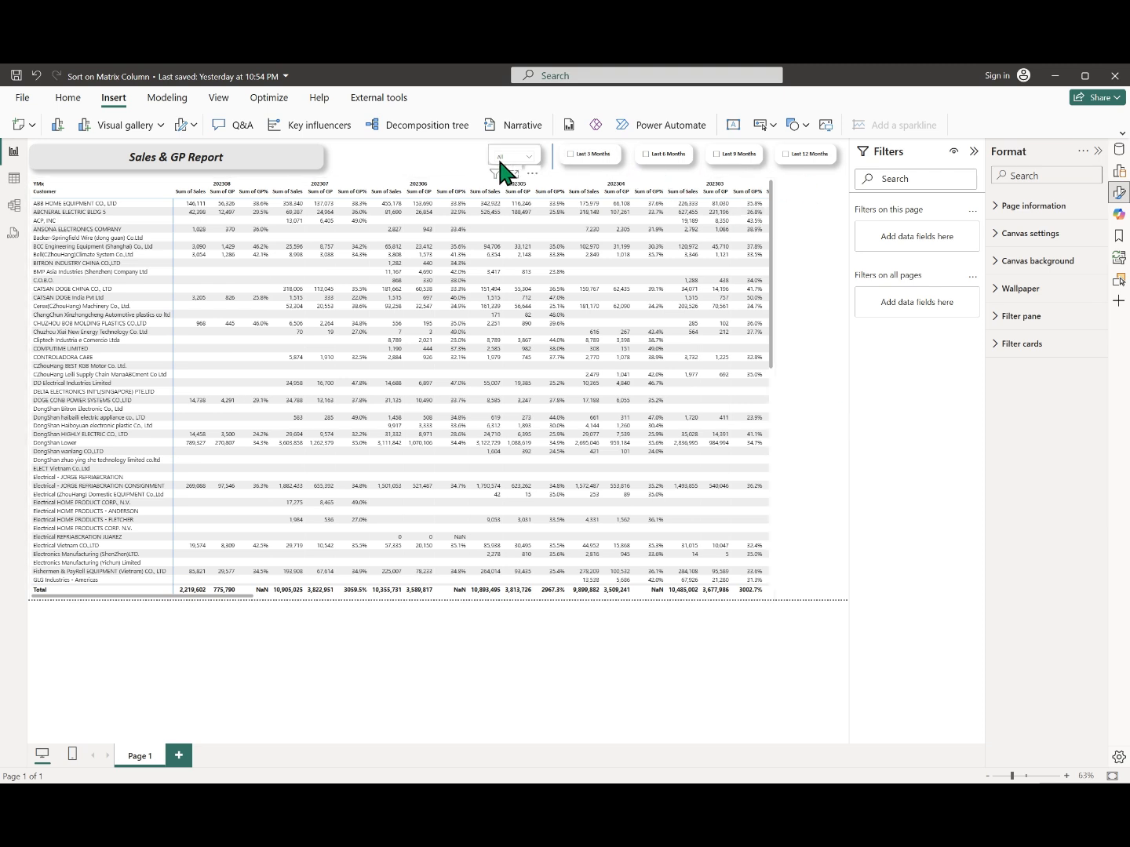
- Check the sort axis options of the year slicer without changing them
click(672, 160)
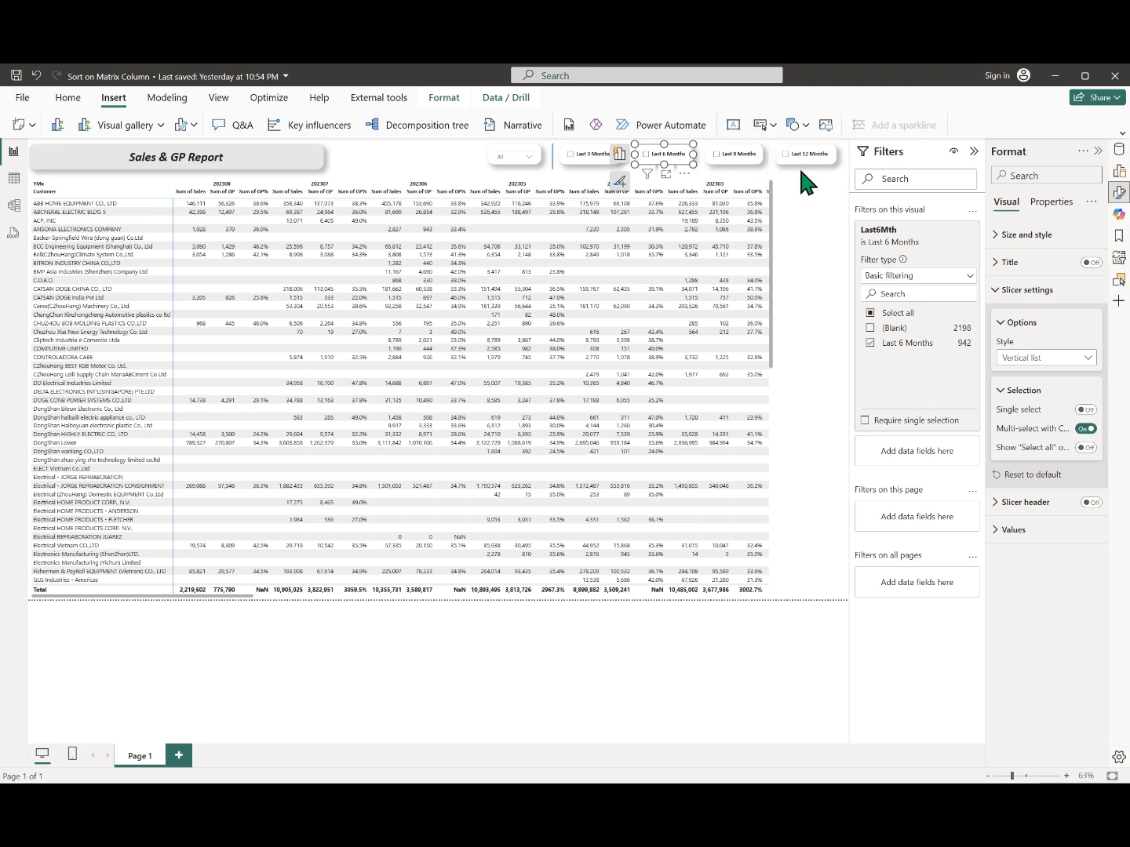
click(815, 239)
click(529, 155)
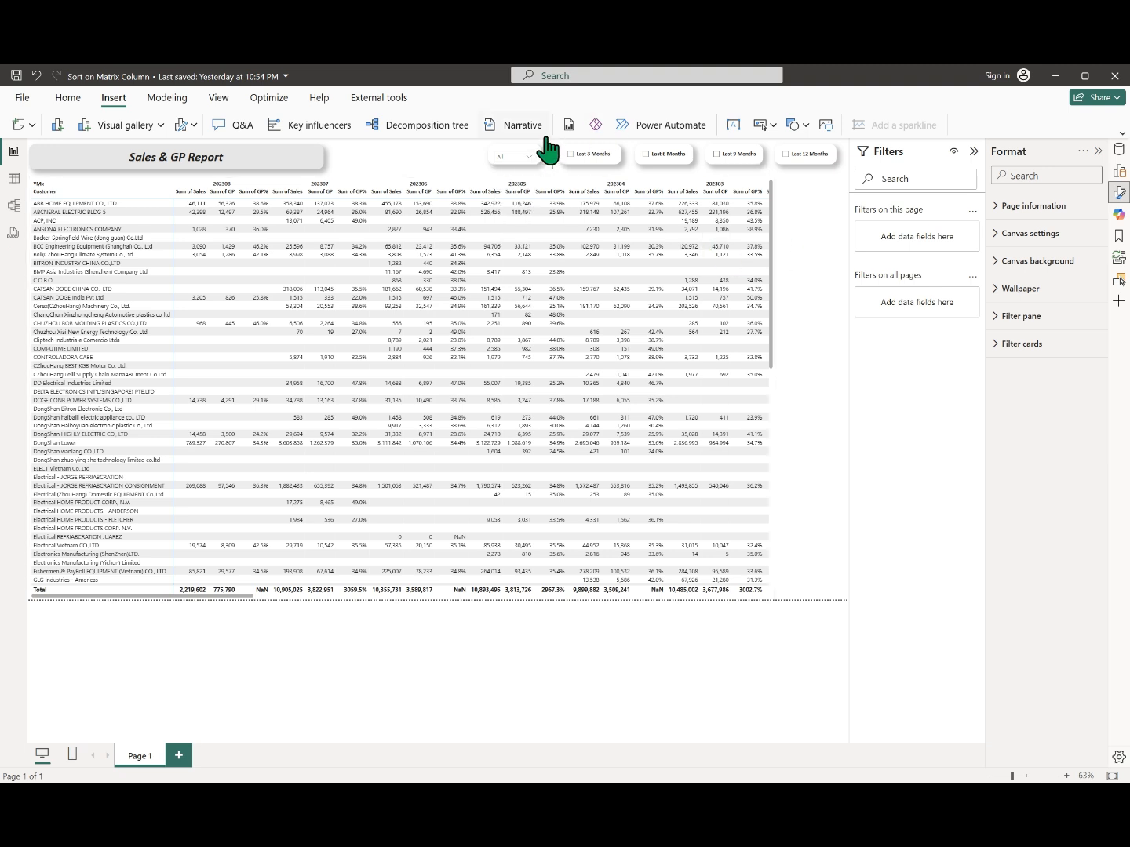
click(534, 173)
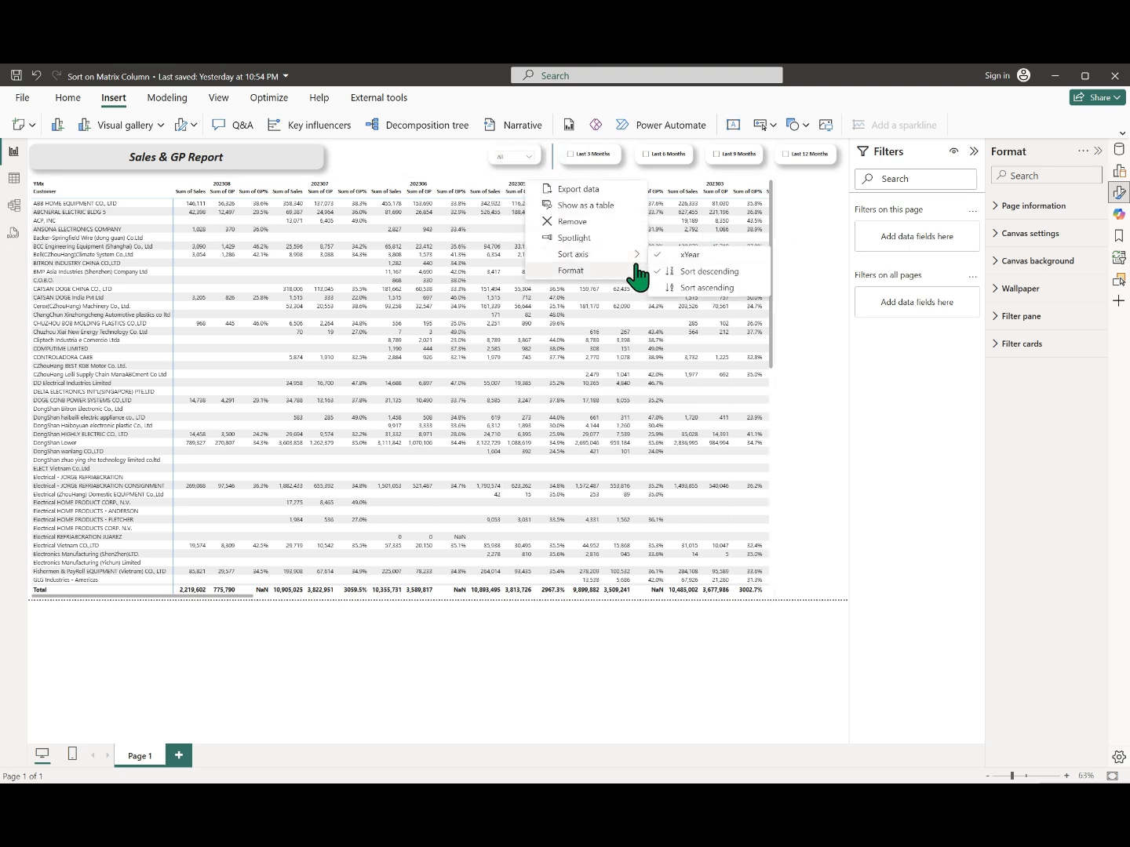
mouse_move(612, 253)
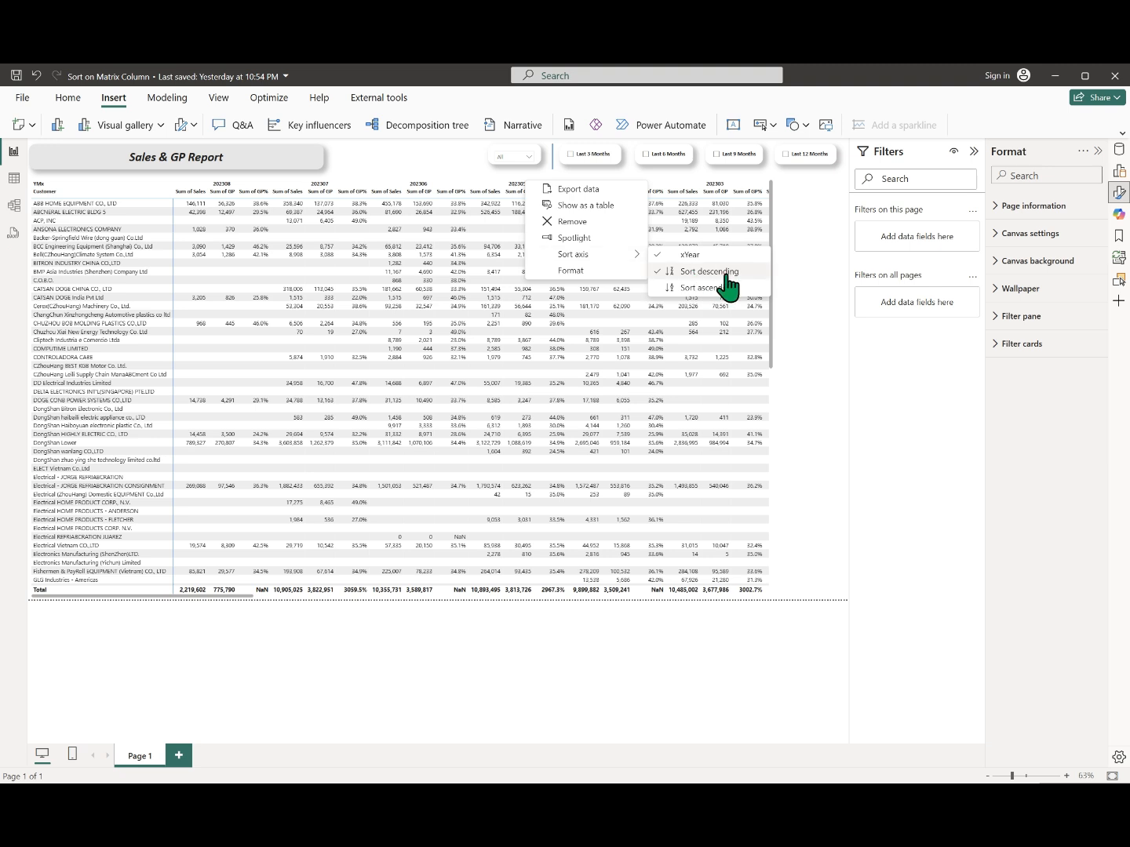
click(816, 330)
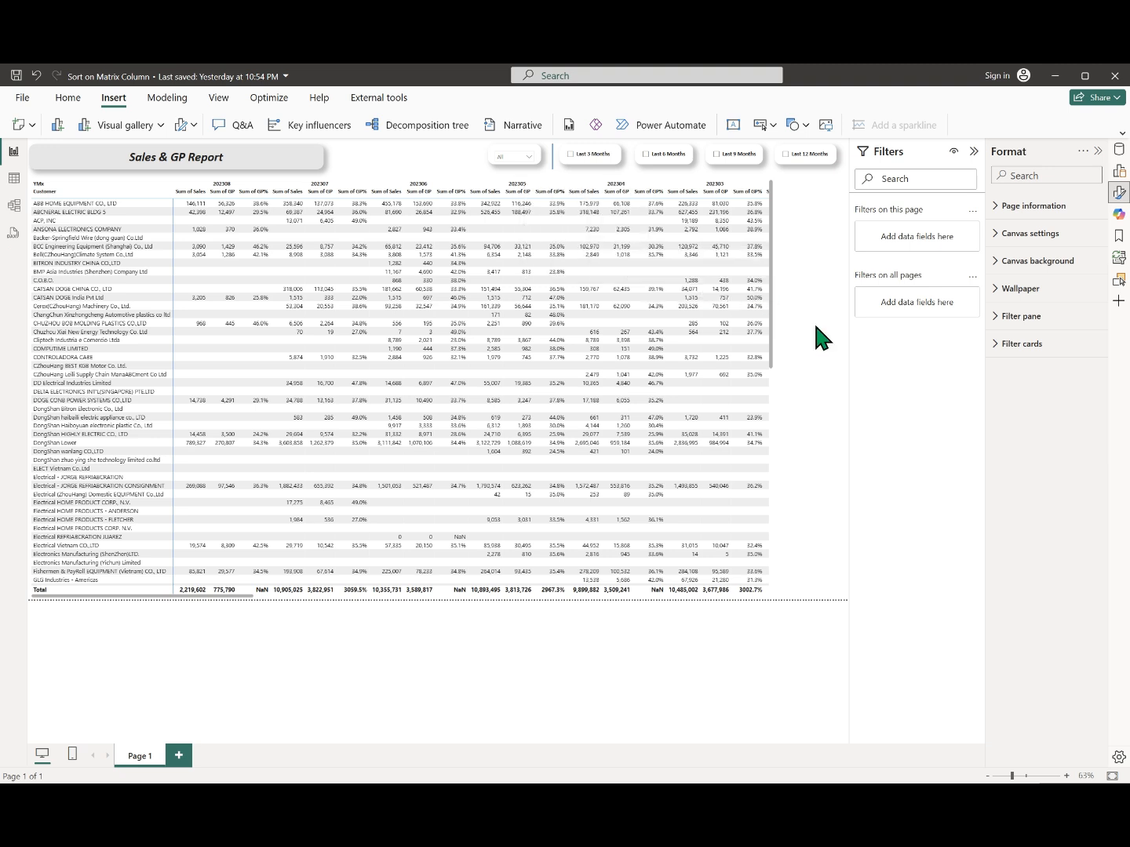
- Test the Last 6 Months slicer by filtering the matrix with it and clearing the selection
click(673, 163)
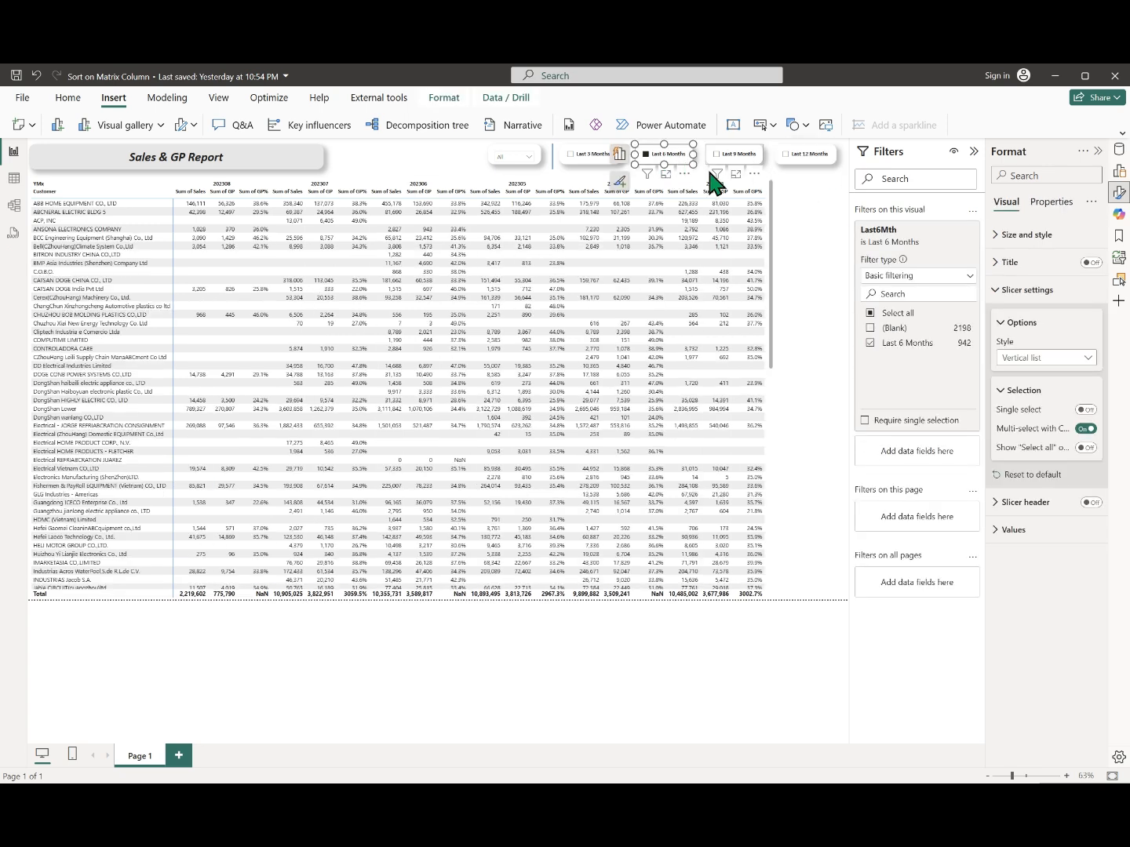
click(794, 205)
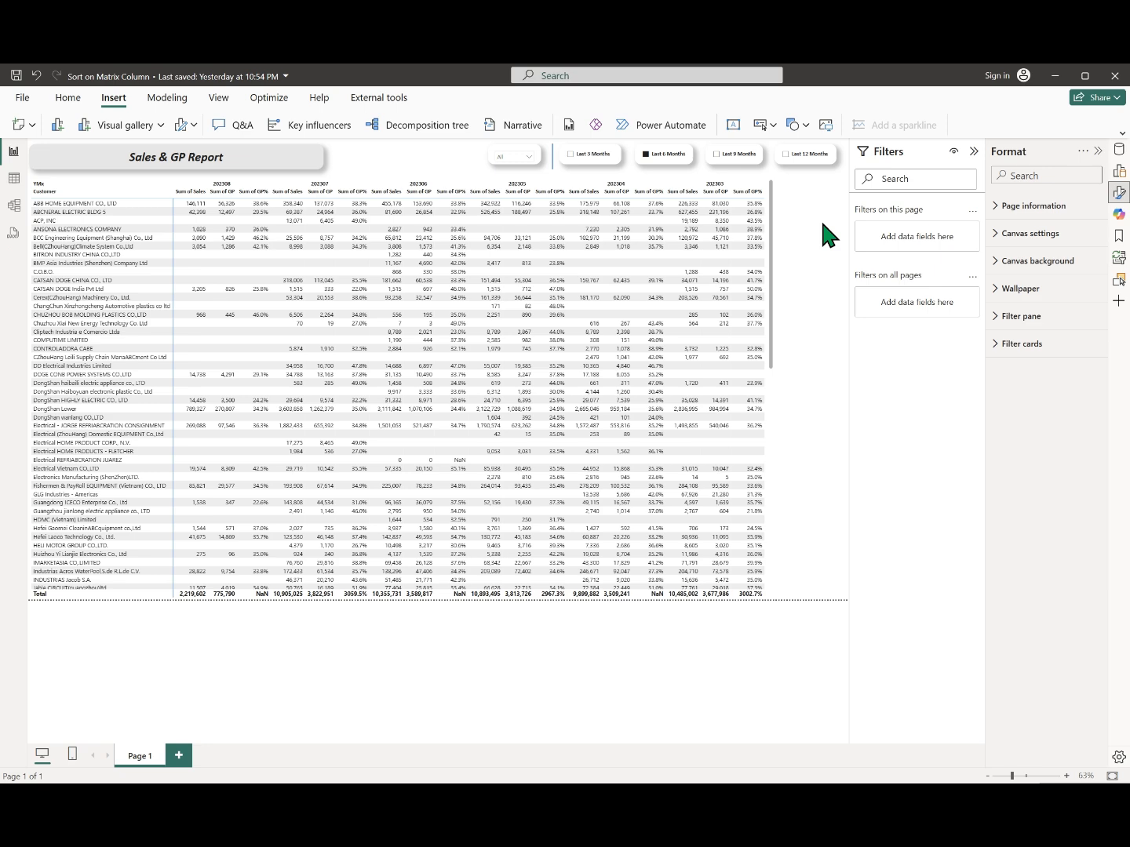
click(669, 156)
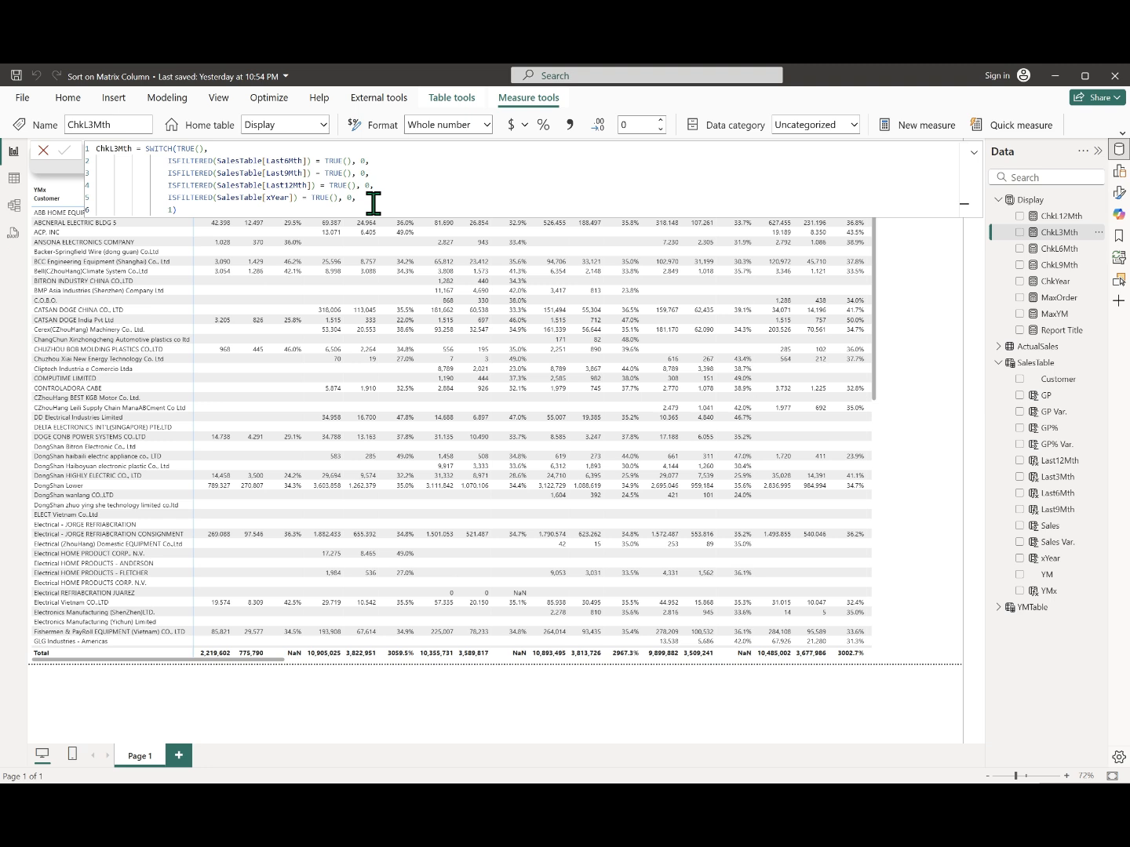
- Review the DAX formulas of the ChkL6Mth and ChkYear measures in the Display table and close the formula
click(1040, 249)
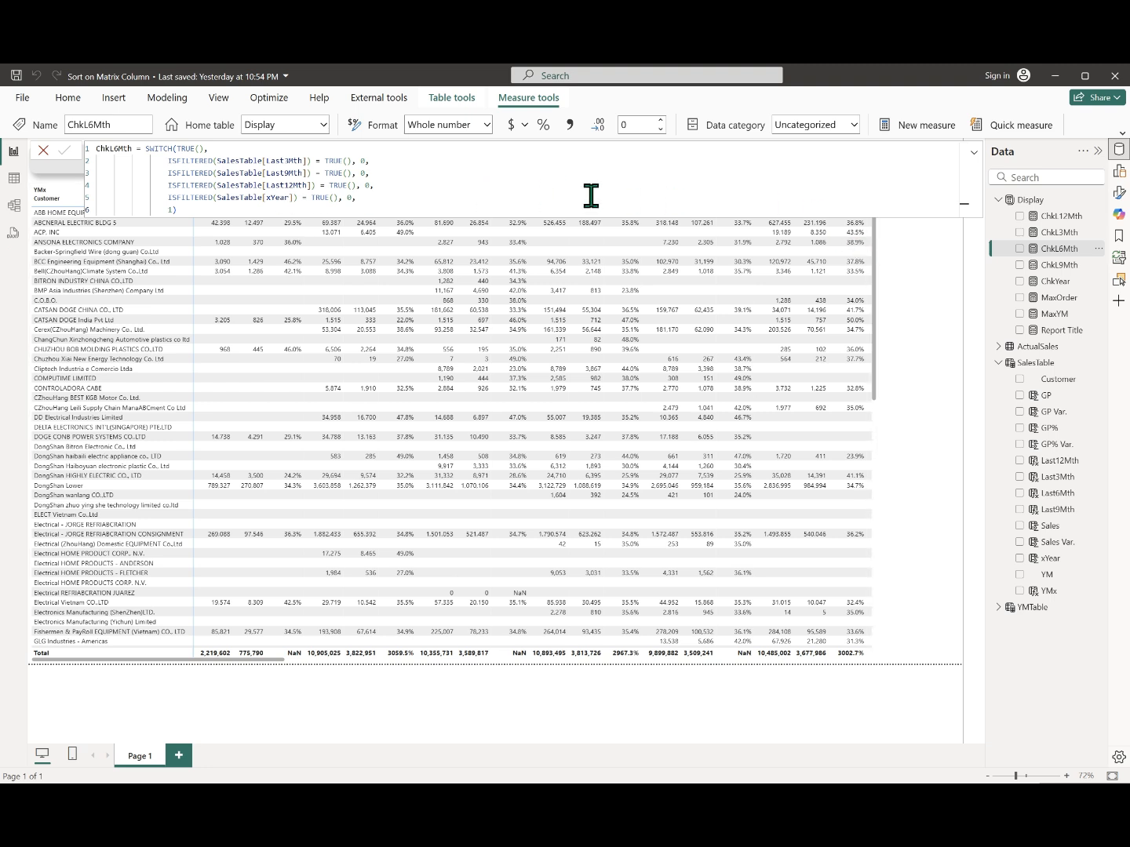
click(1055, 281)
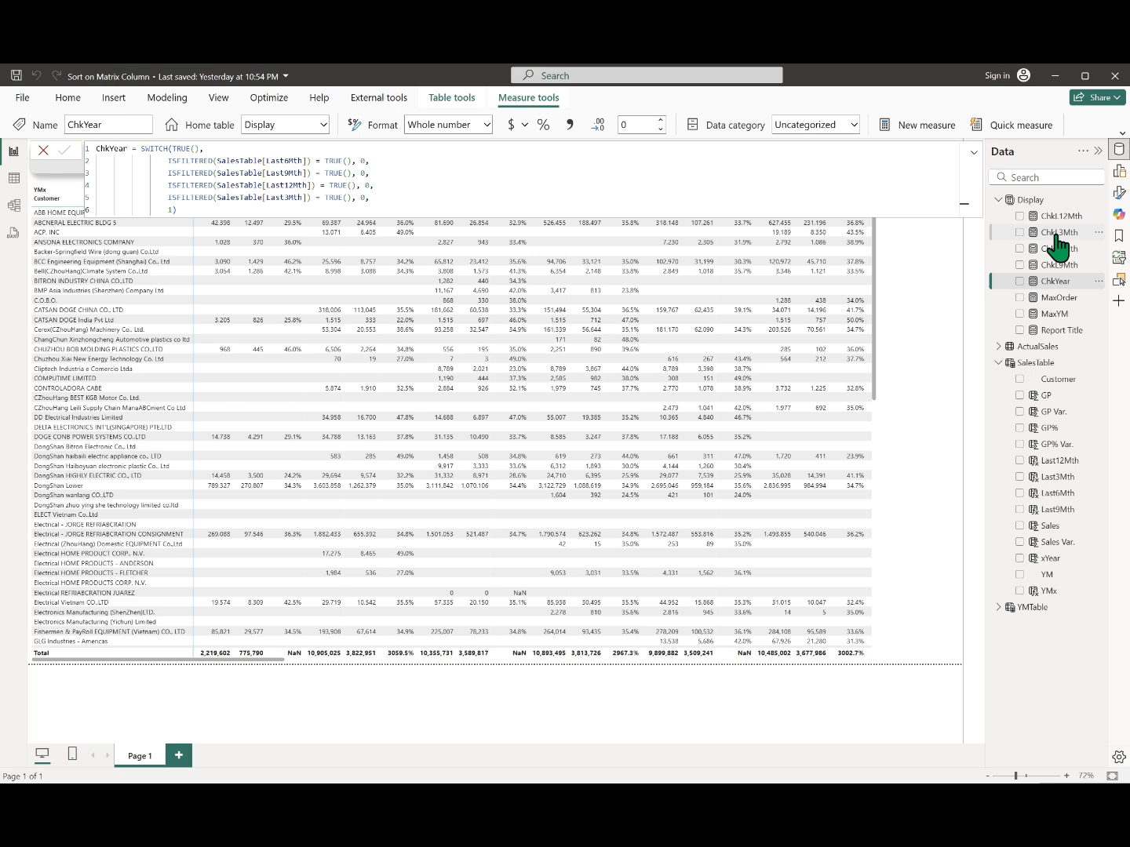
click(914, 265)
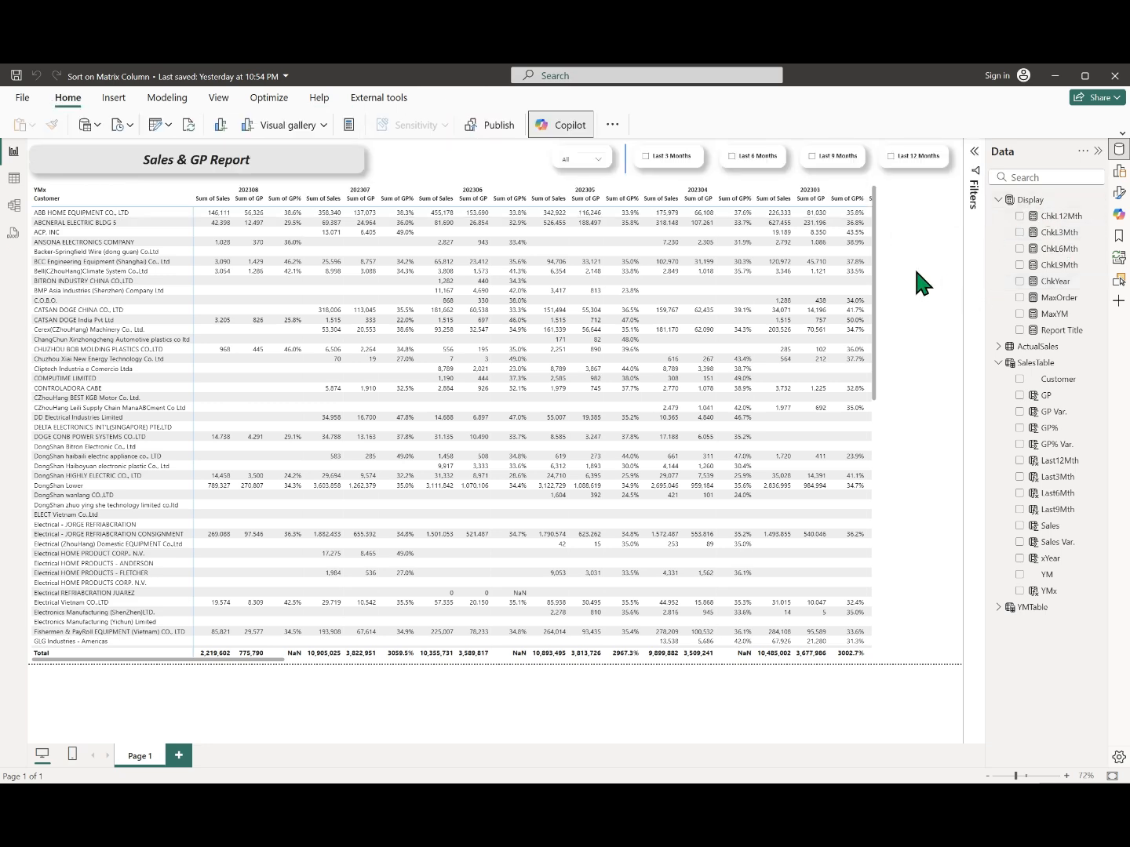
- Add the ChkL3Mth measure from the Display table as a visual-level filter on the Last 3 Months slicer
click(961, 280)
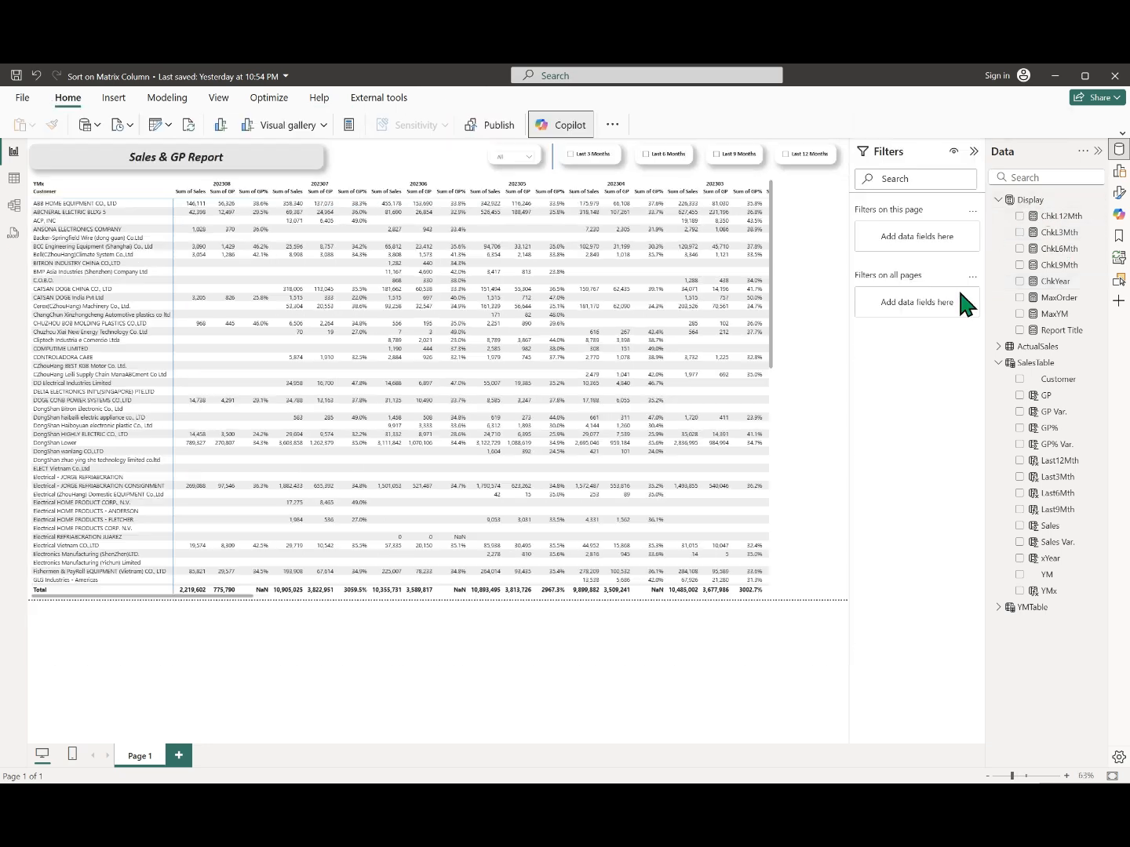
click(609, 161)
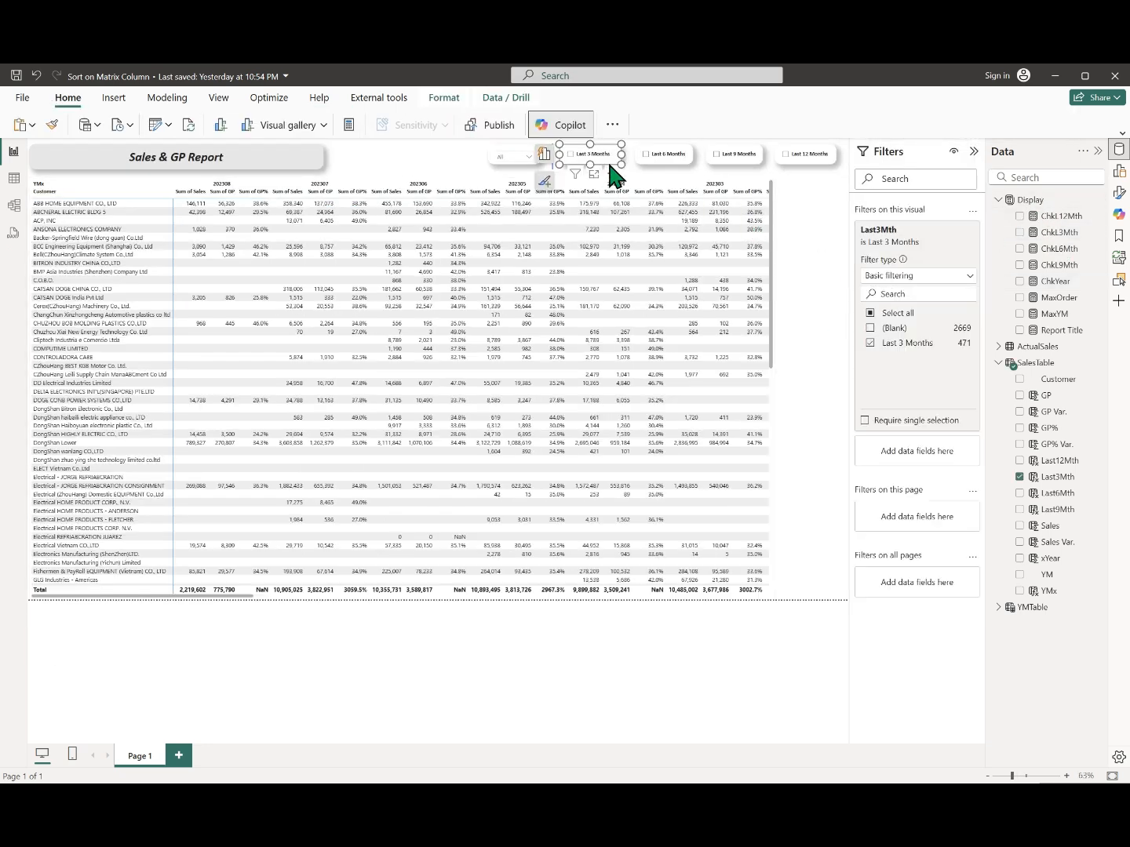
click(1061, 233)
drag(1066, 236, 944, 441)
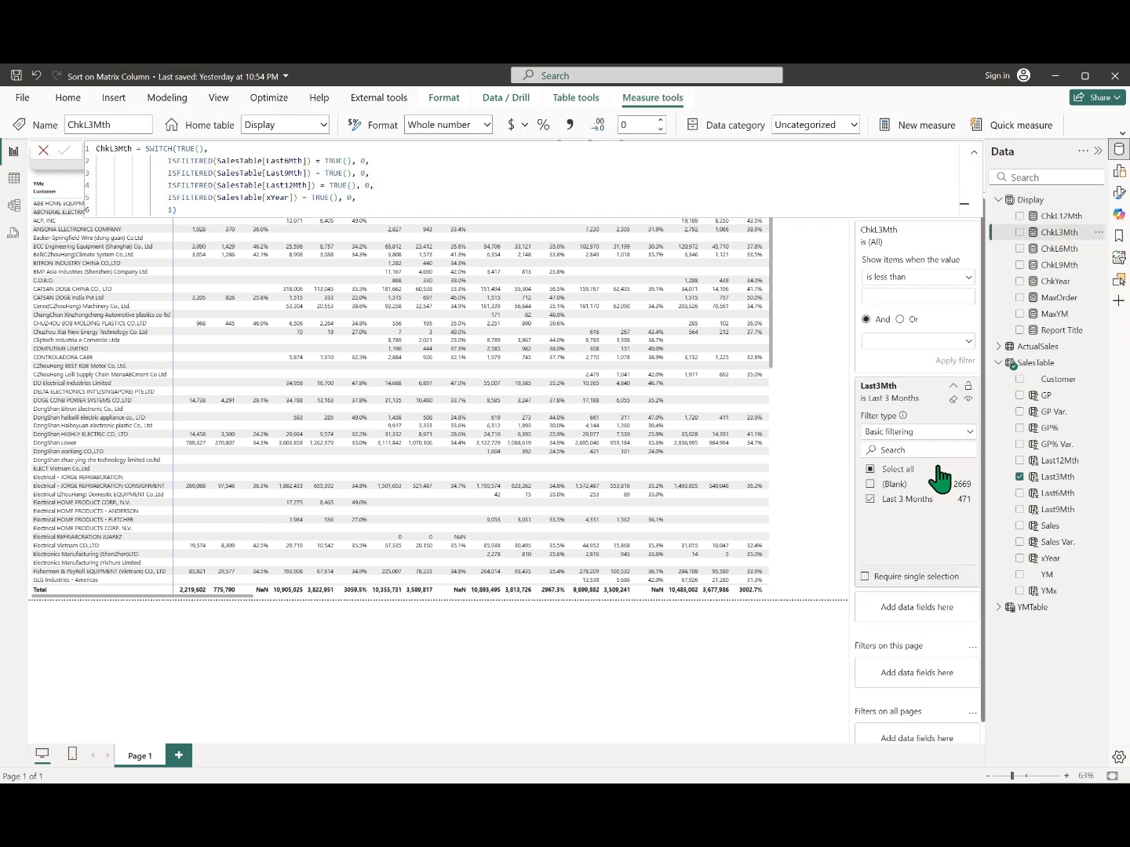
- Set the ChkL3Mth filter to show items when the value is 1, apply it, and deselect the slicer
click(959, 280)
click(911, 363)
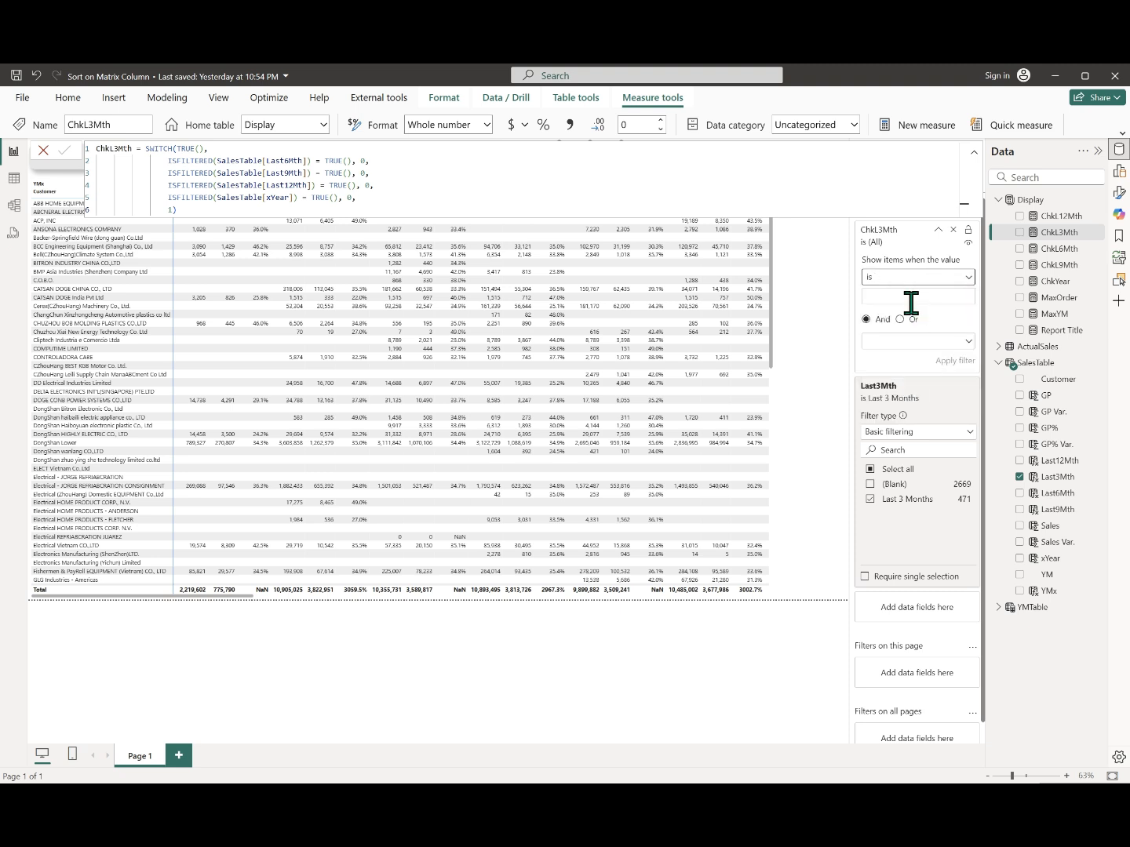
click(910, 298)
text(1)
click(973, 153)
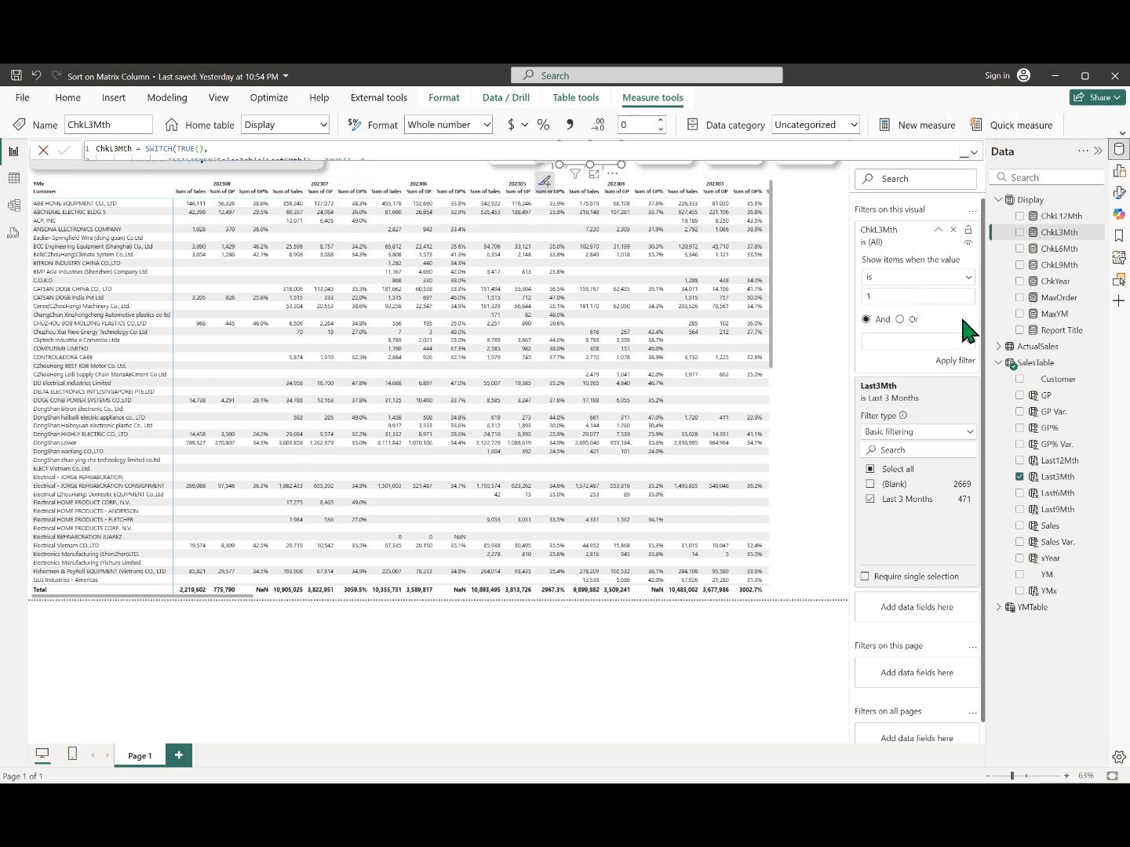
click(955, 361)
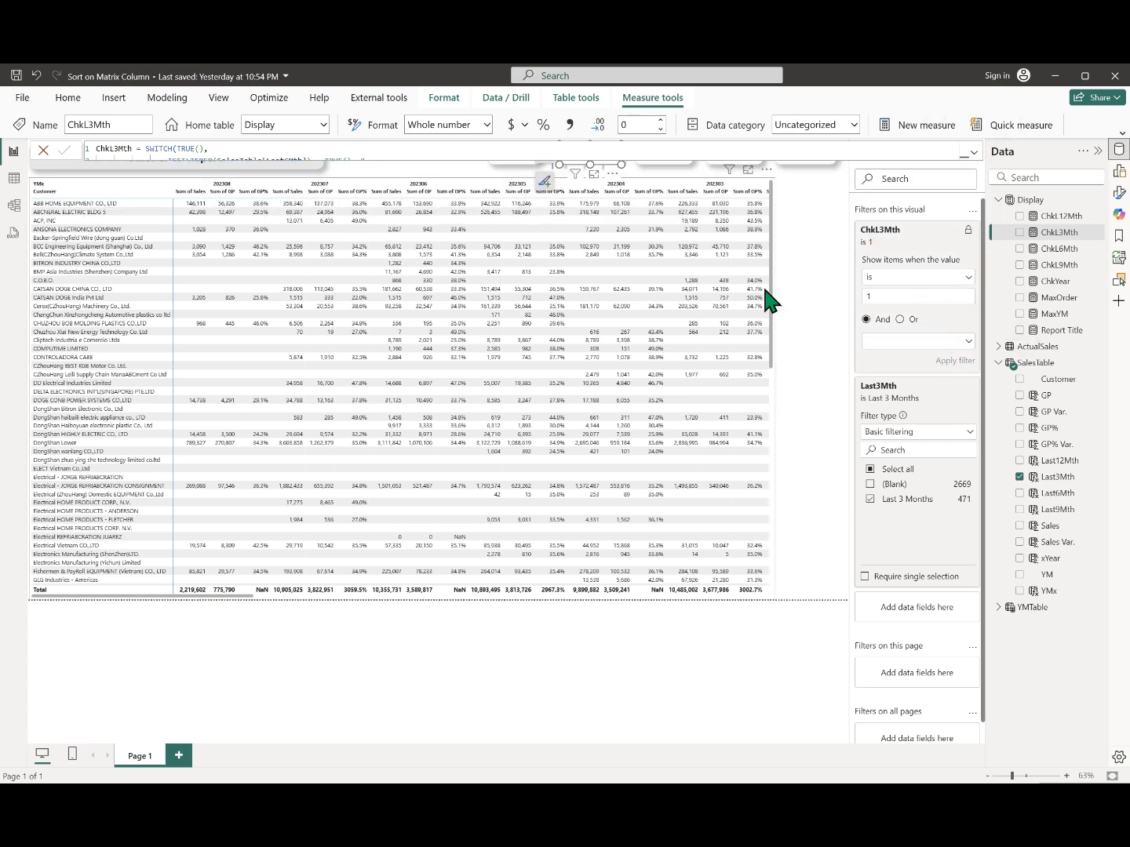
click(798, 259)
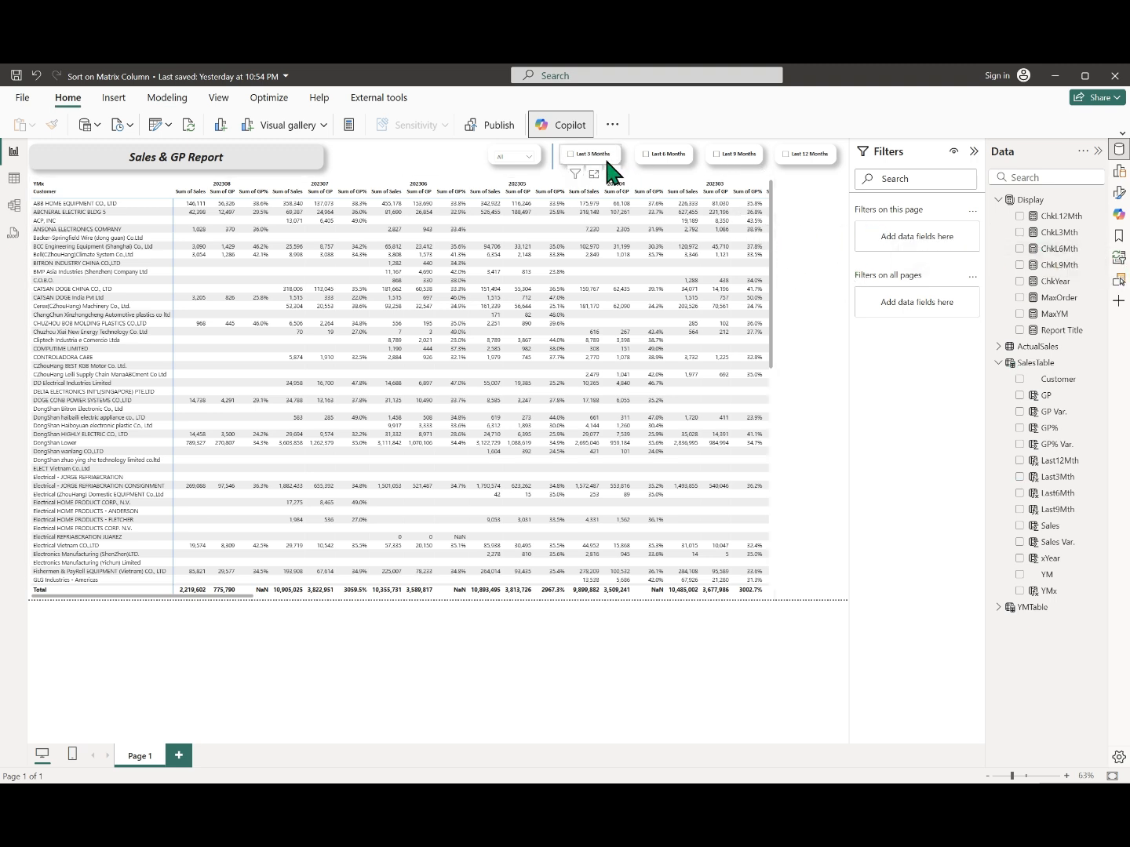
- Test the Last 12 Months slicer by selecting it, check the year slicer's list, and clear the selection
click(675, 157)
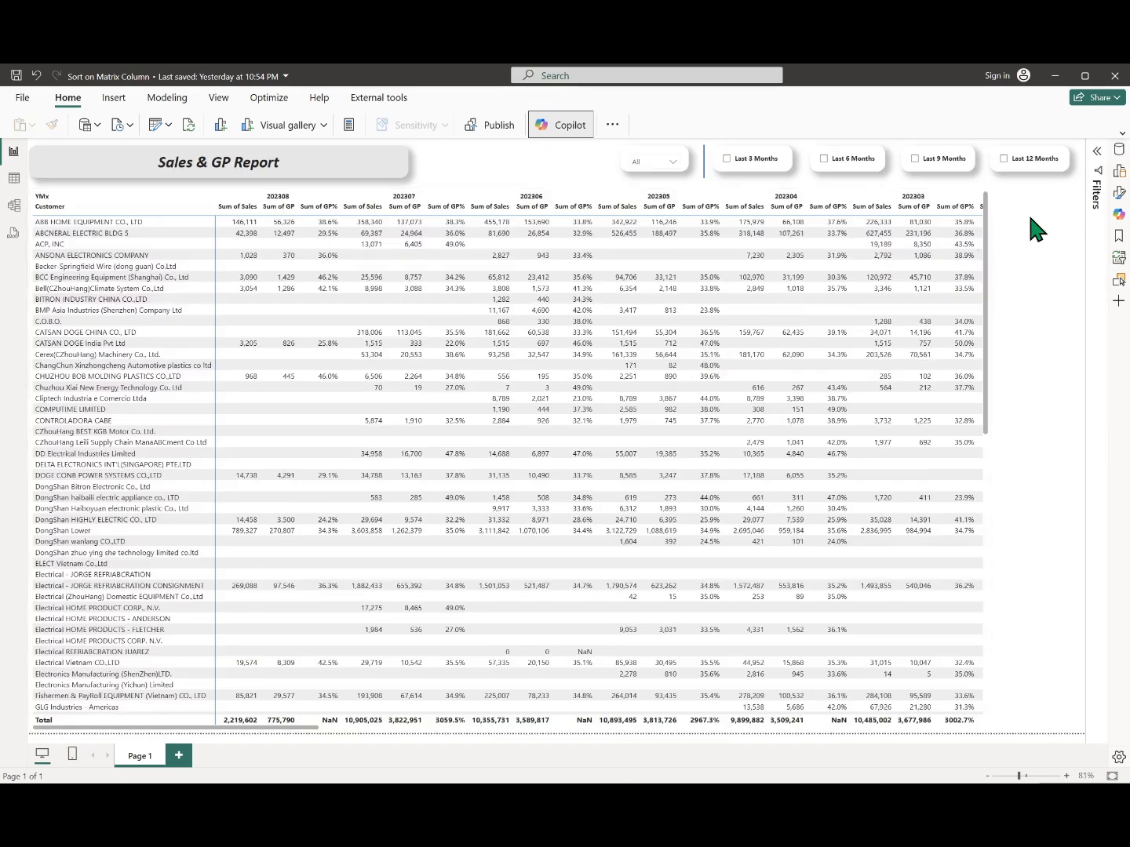
click(1024, 160)
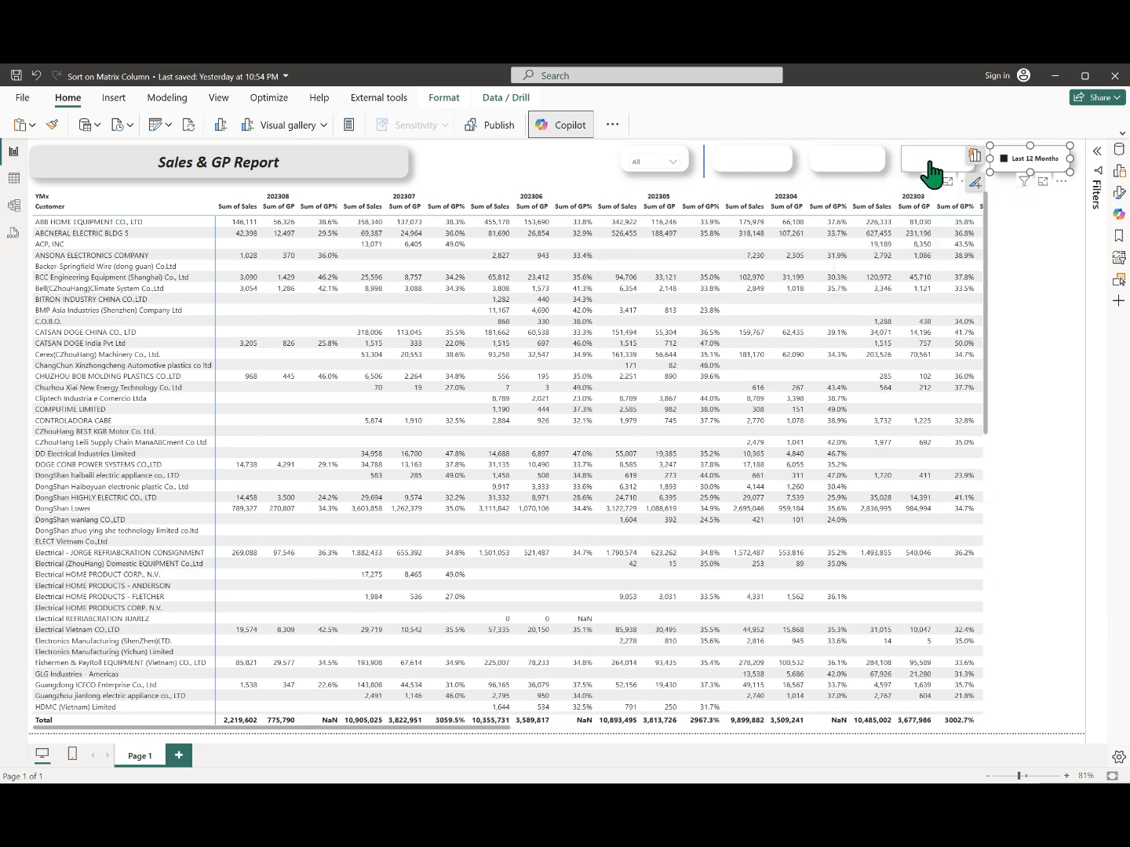
click(673, 161)
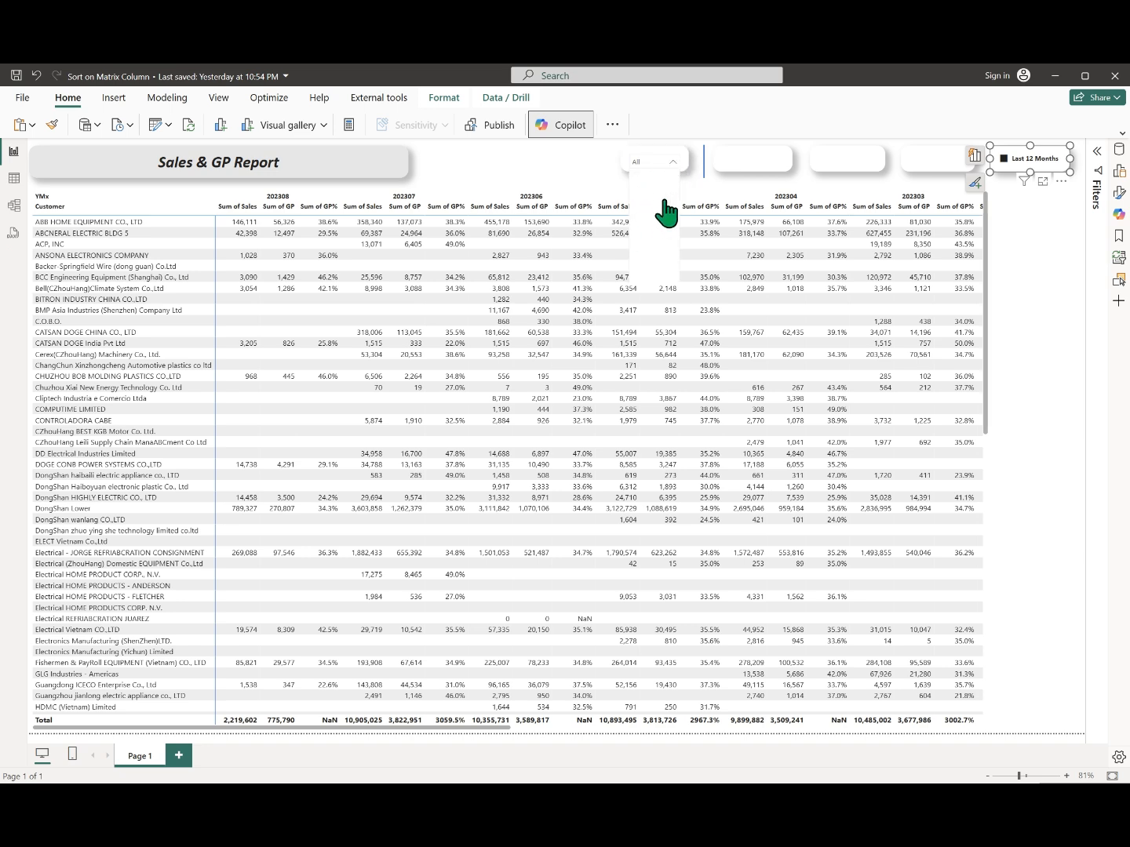
click(1027, 214)
click(1033, 163)
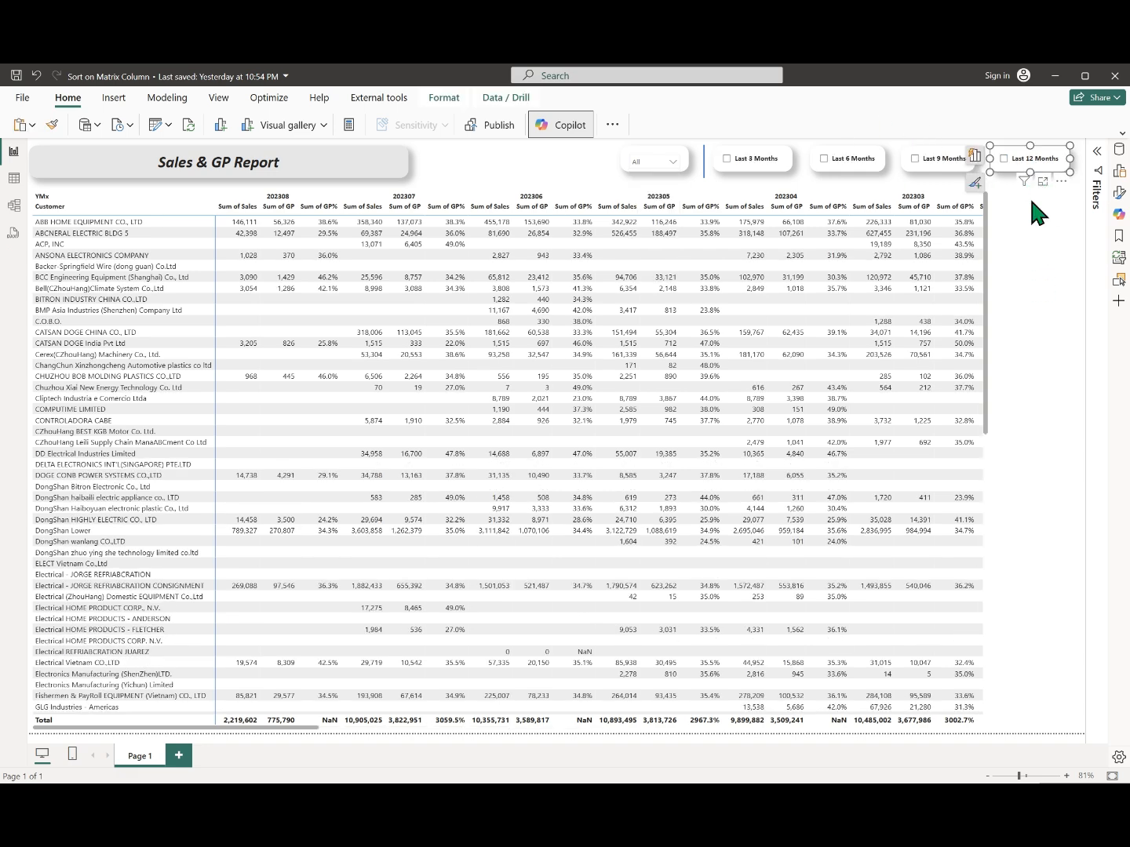
- Test the year slicer by filtering the matrix to 2023 and to 2022, and clear the year selection
click(675, 157)
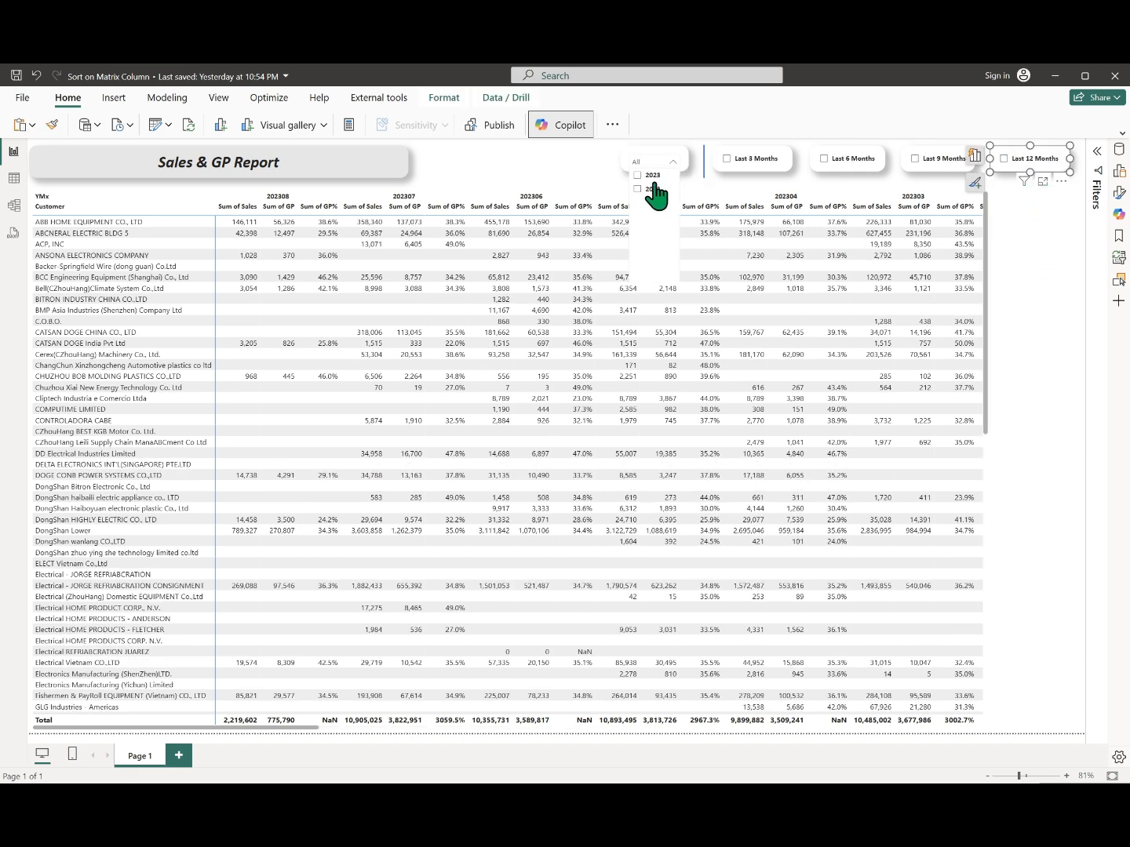
click(648, 176)
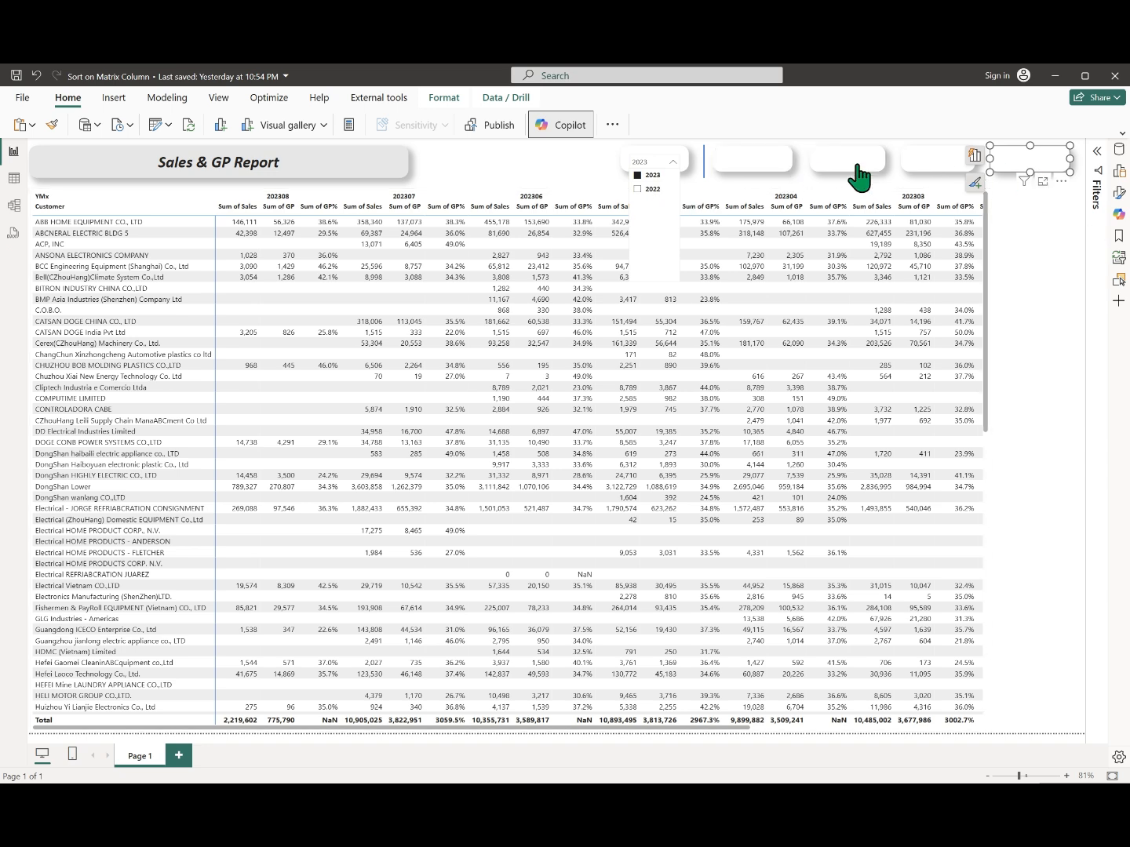
click(651, 190)
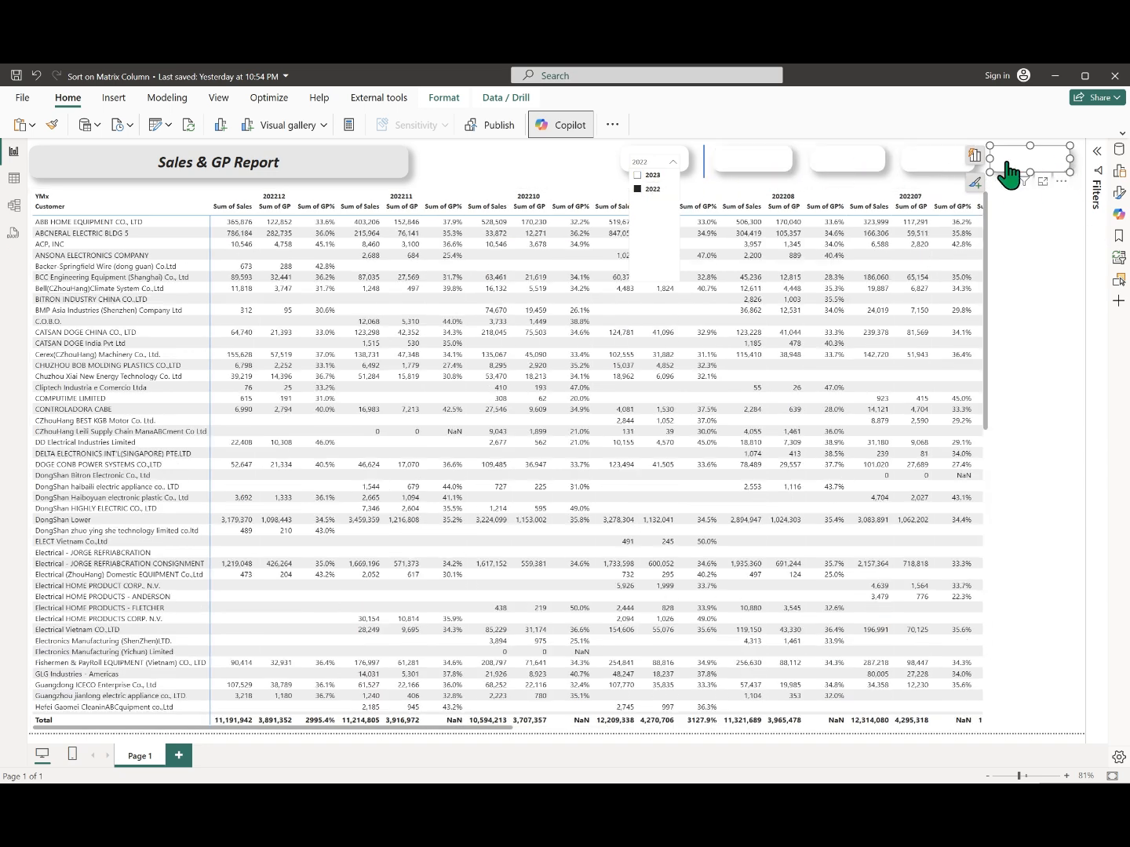
click(652, 190)
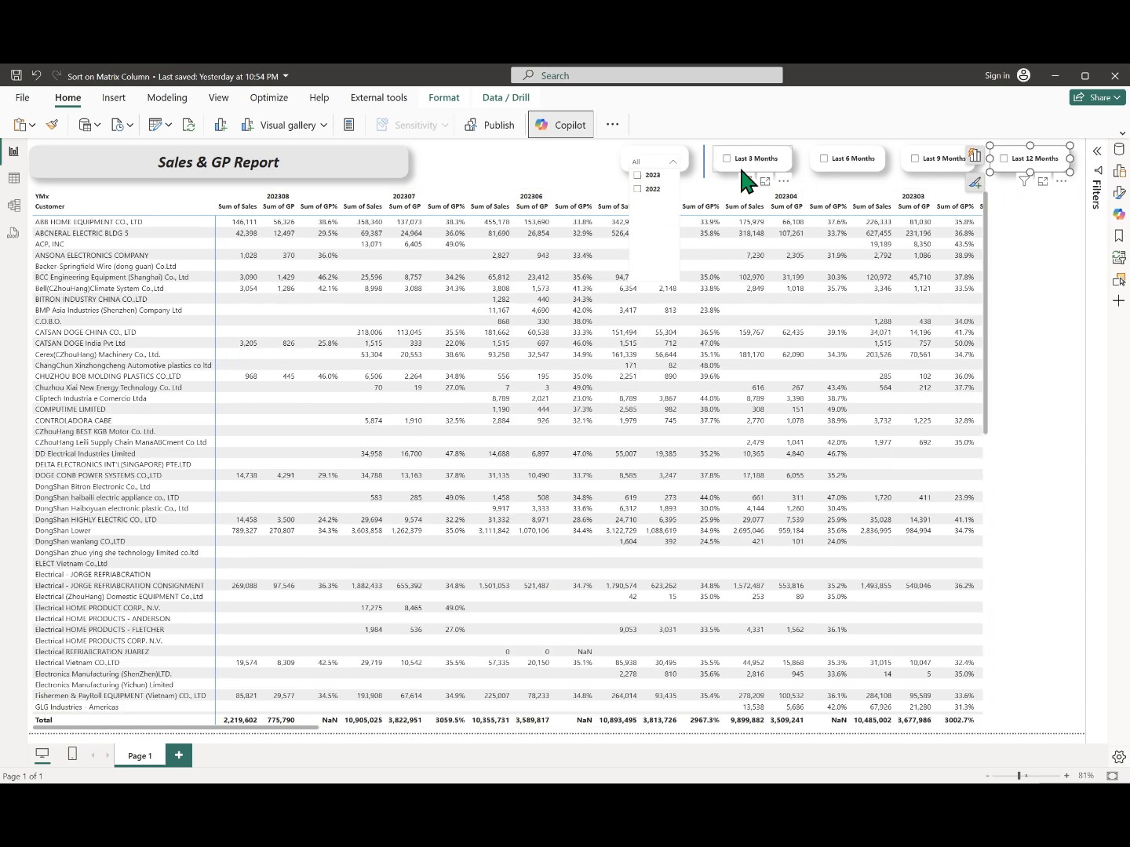
click(1022, 257)
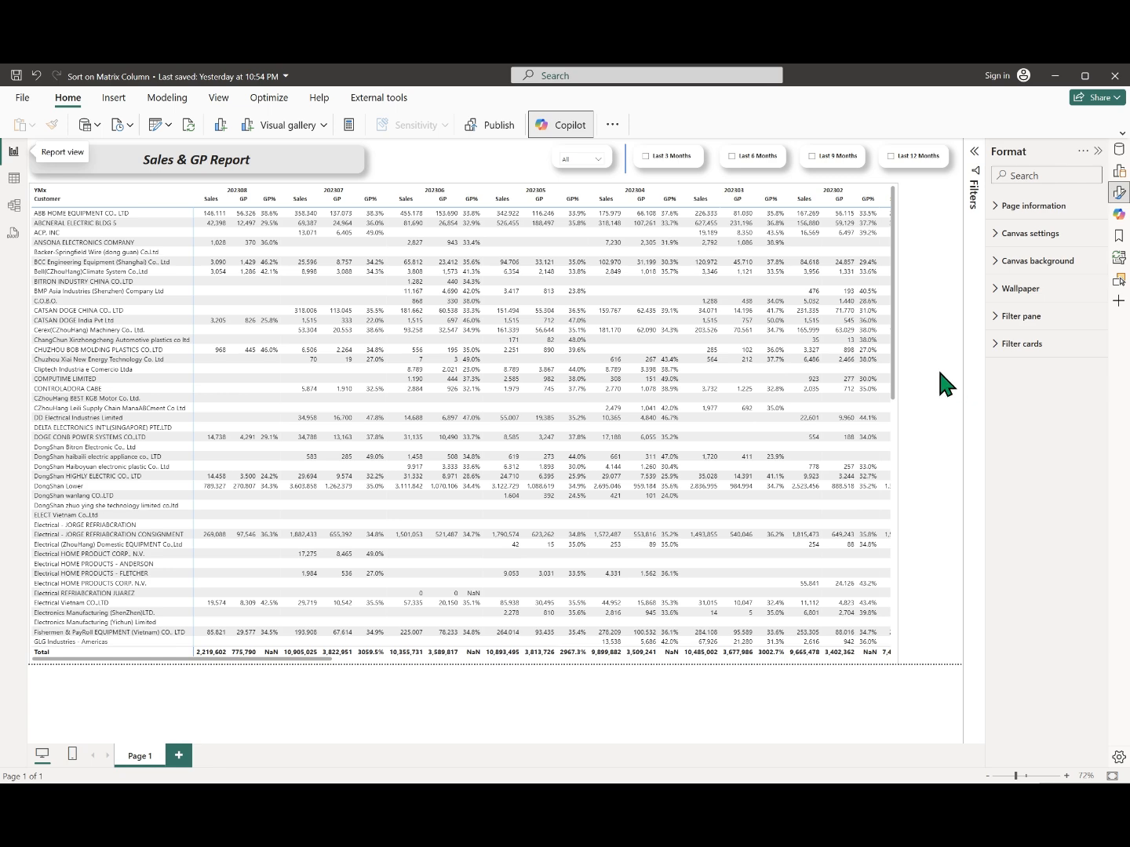
- Examine the variance columns of SalesTable in the data table and return to the report
click(13, 179)
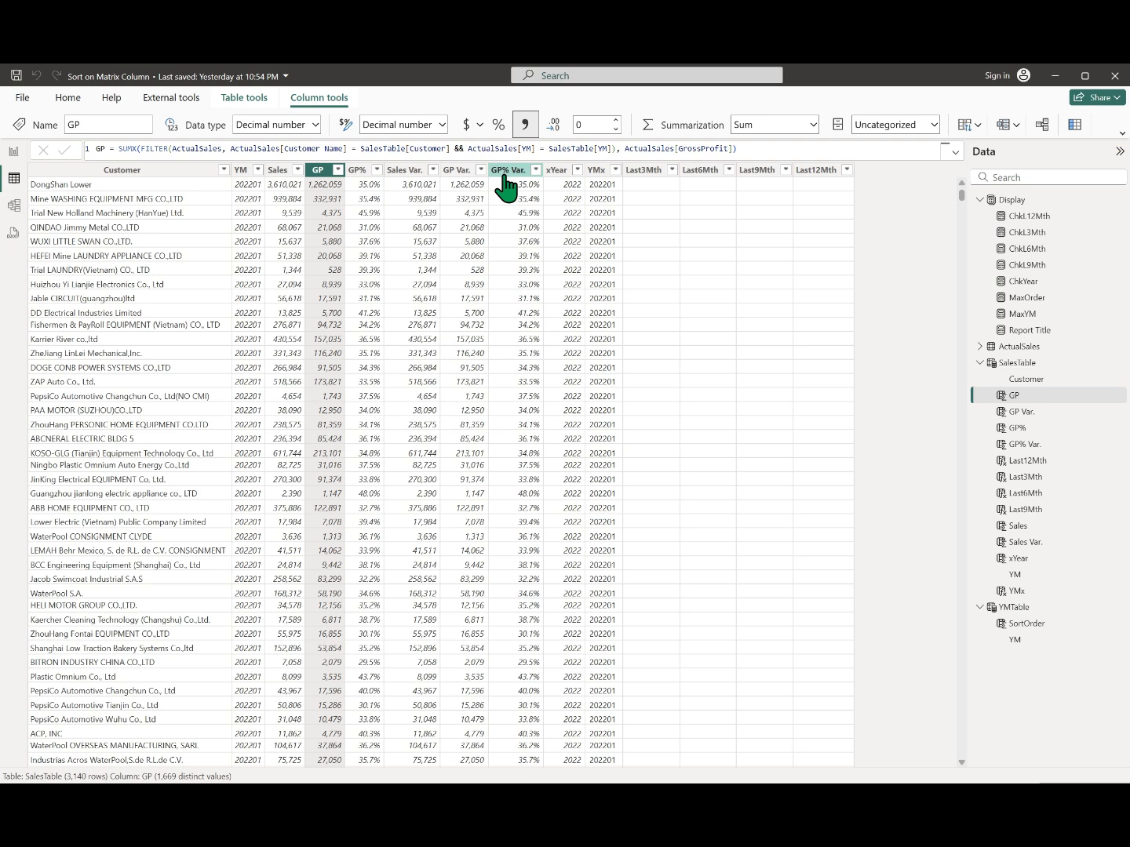
click(13, 152)
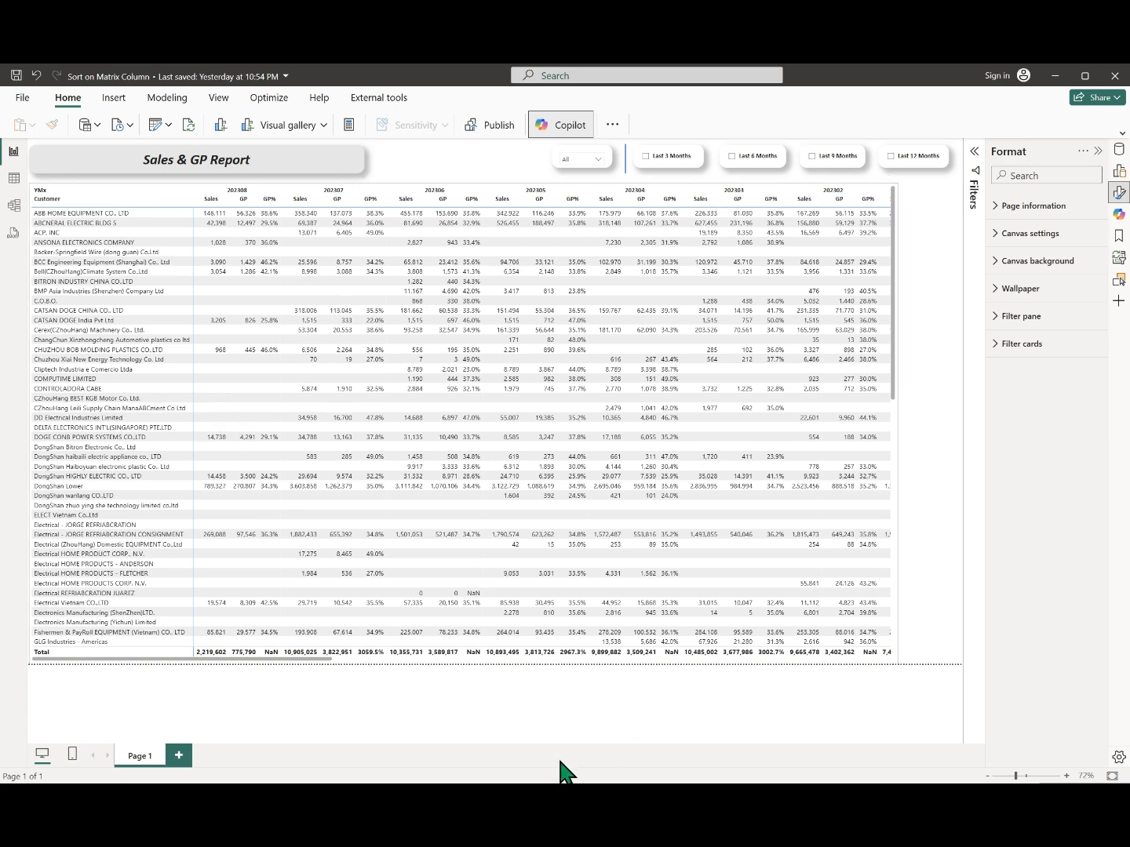
- Remove the GP% field from the matrix's values, leaving Sales and GP
click(677, 348)
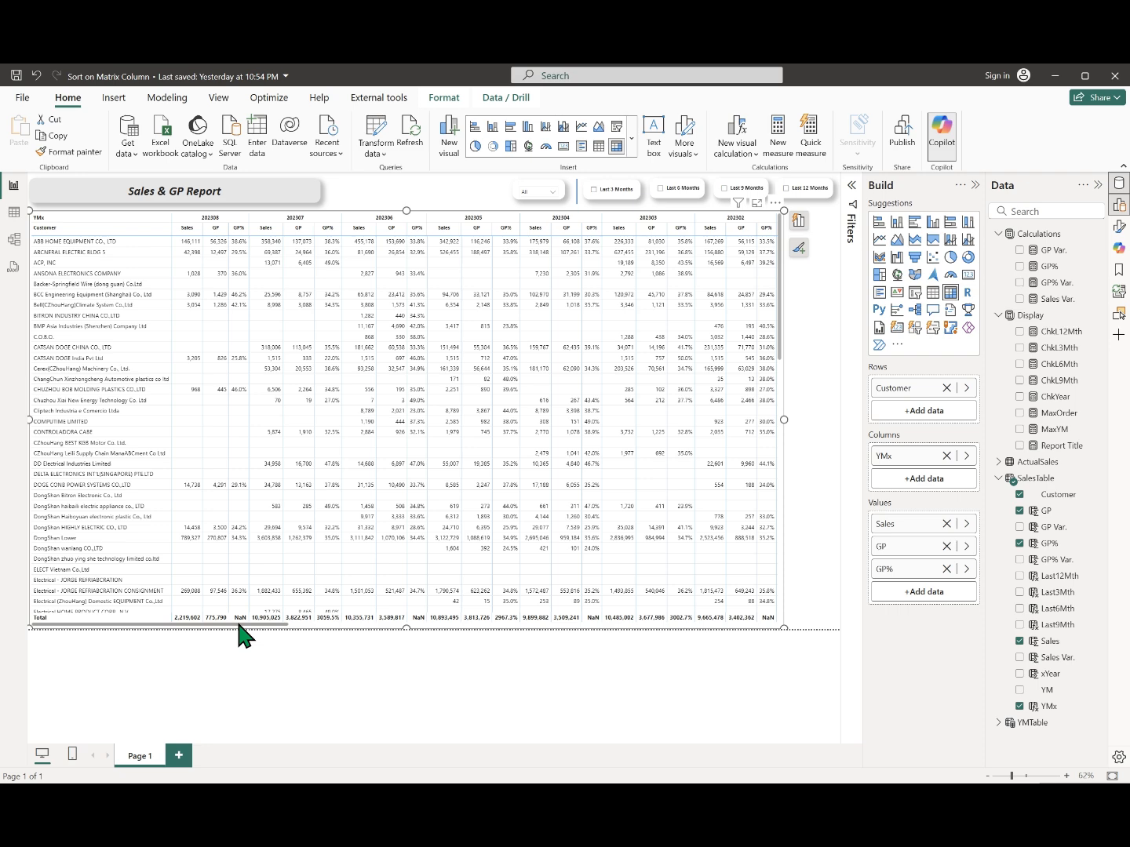
click(946, 569)
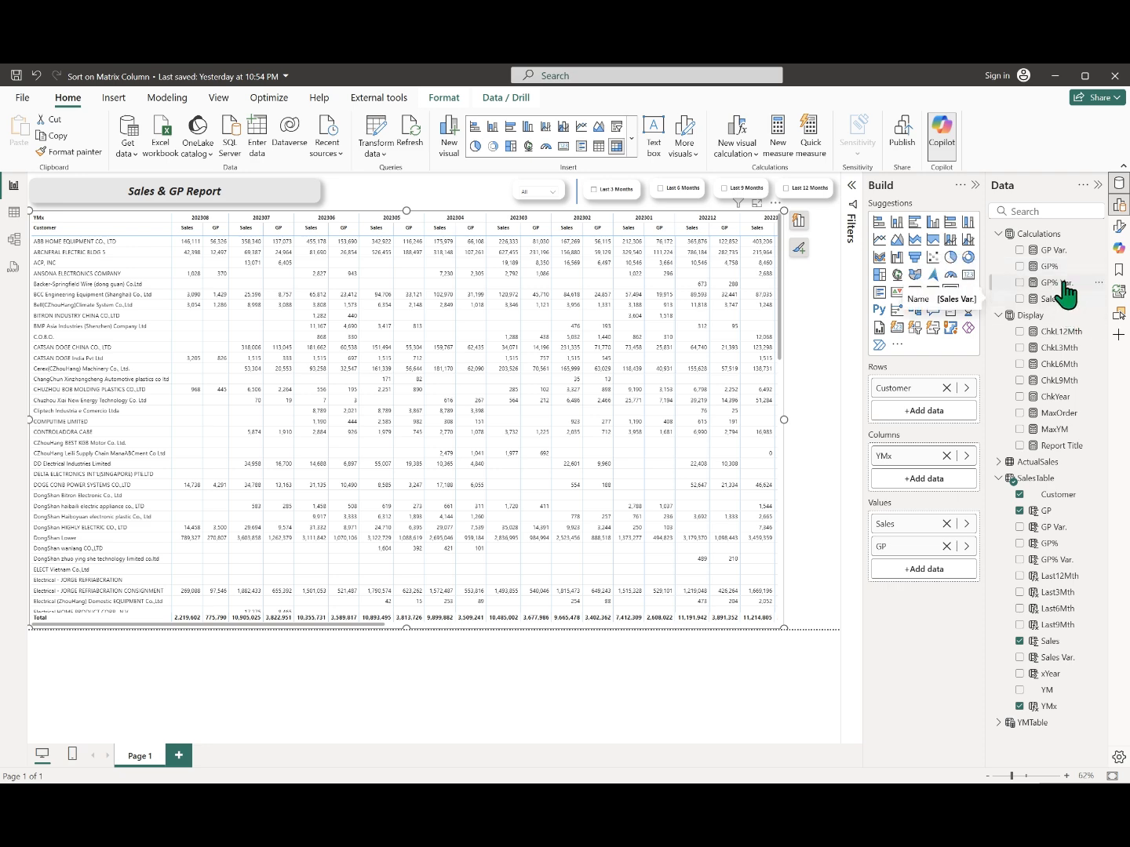
- Review the formulas of the GP Var. and GP% Var. measures in the Calculations table
click(1056, 250)
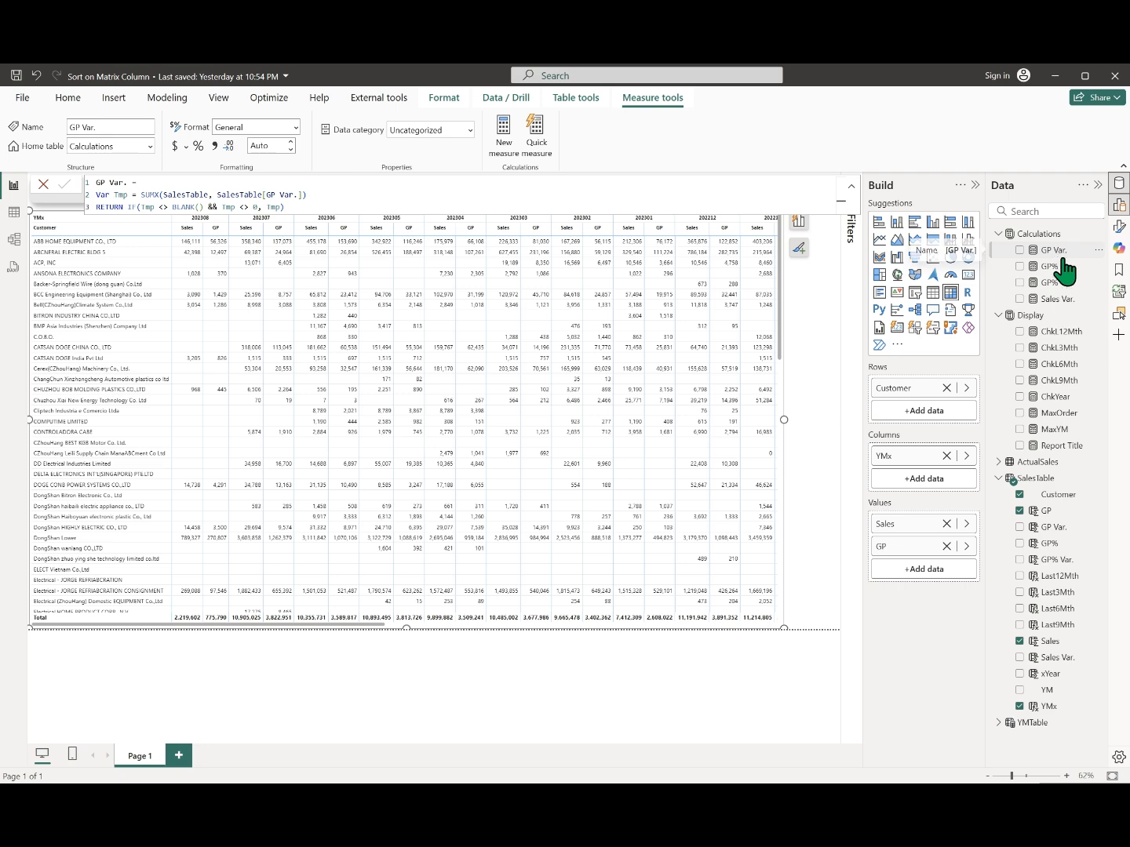
click(1069, 284)
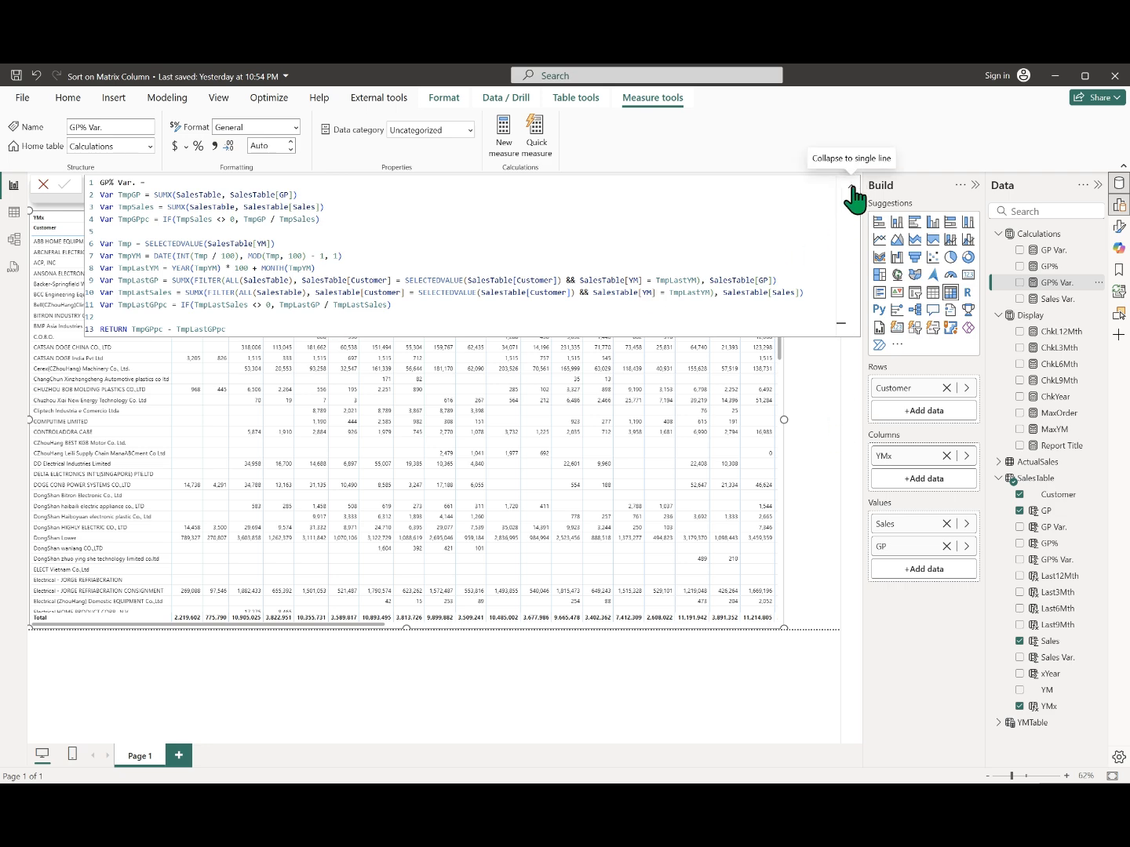
click(827, 502)
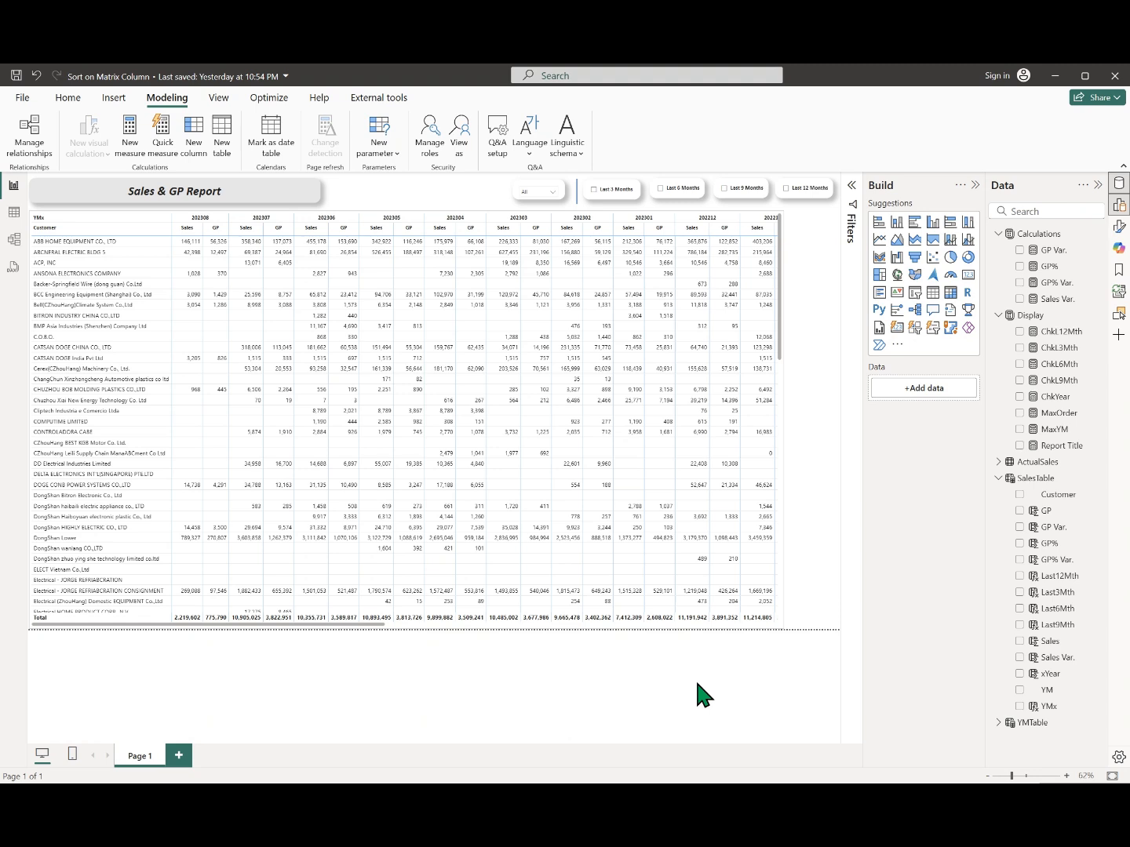
- Create a field parameter with GP%, Sales Var., GP Var. and GP% Var., and place its slicer over the matrix
click(383, 156)
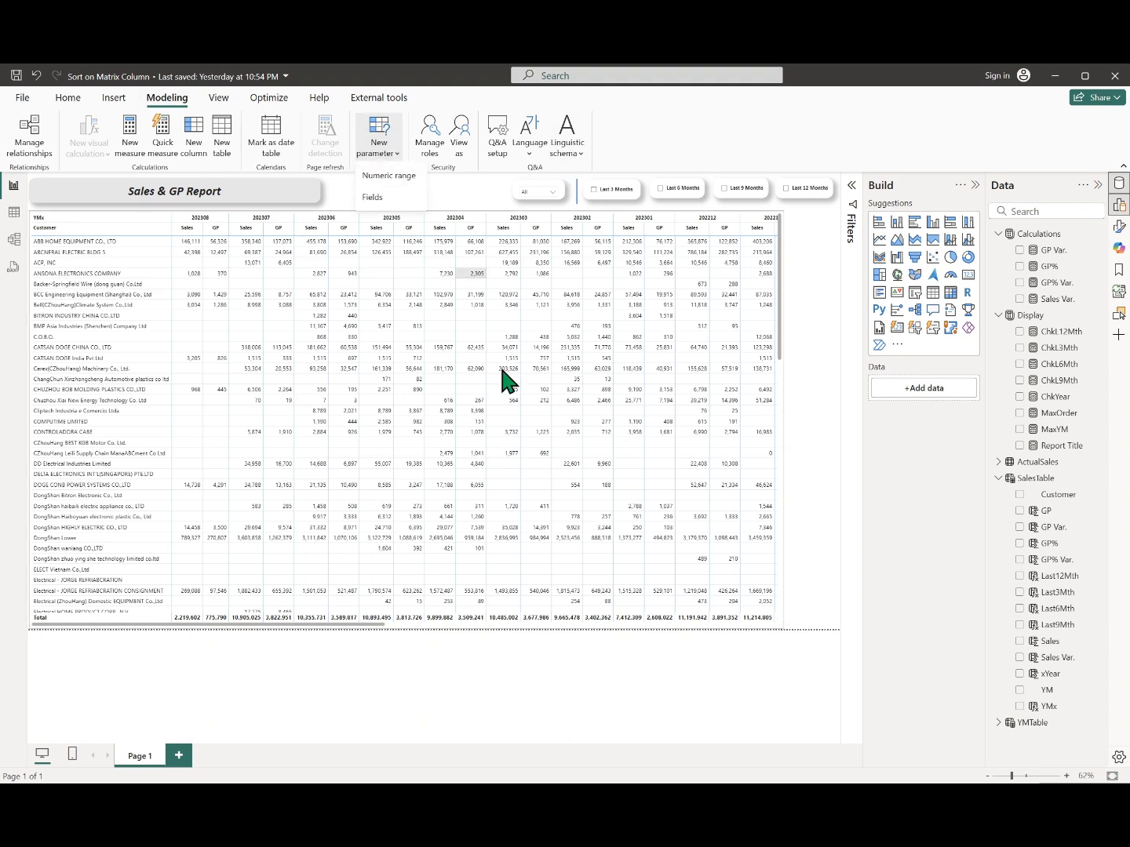
click(377, 195)
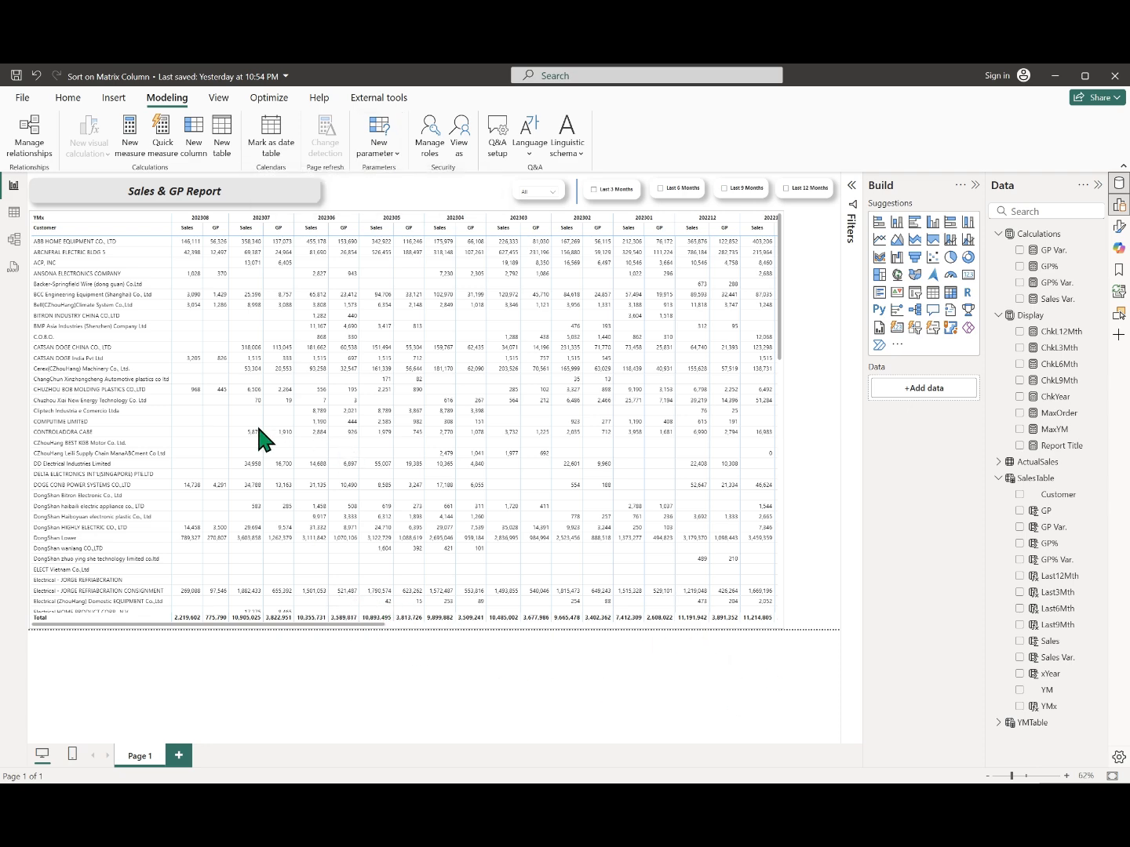
drag(123, 319, 381, 431)
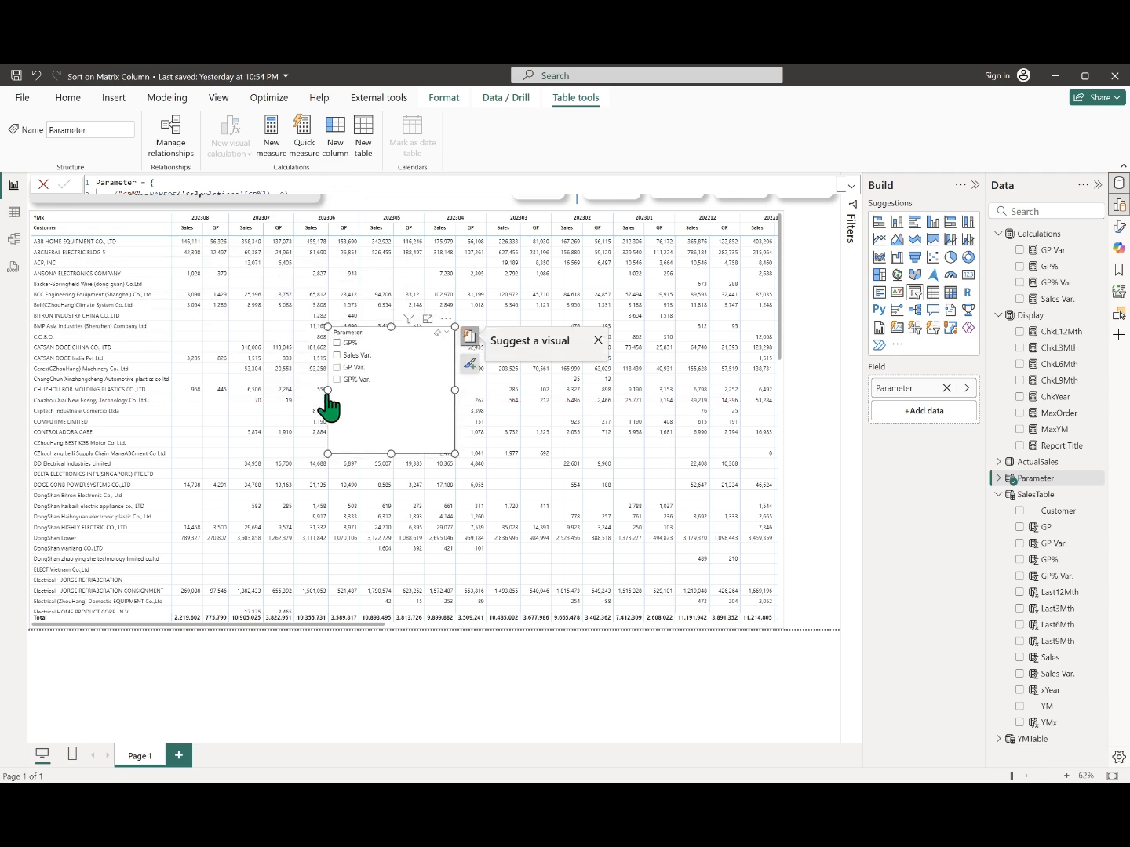
- Change the Parameter slicer to a button slicer and widen it so all four field buttons fit
click(114, 97)
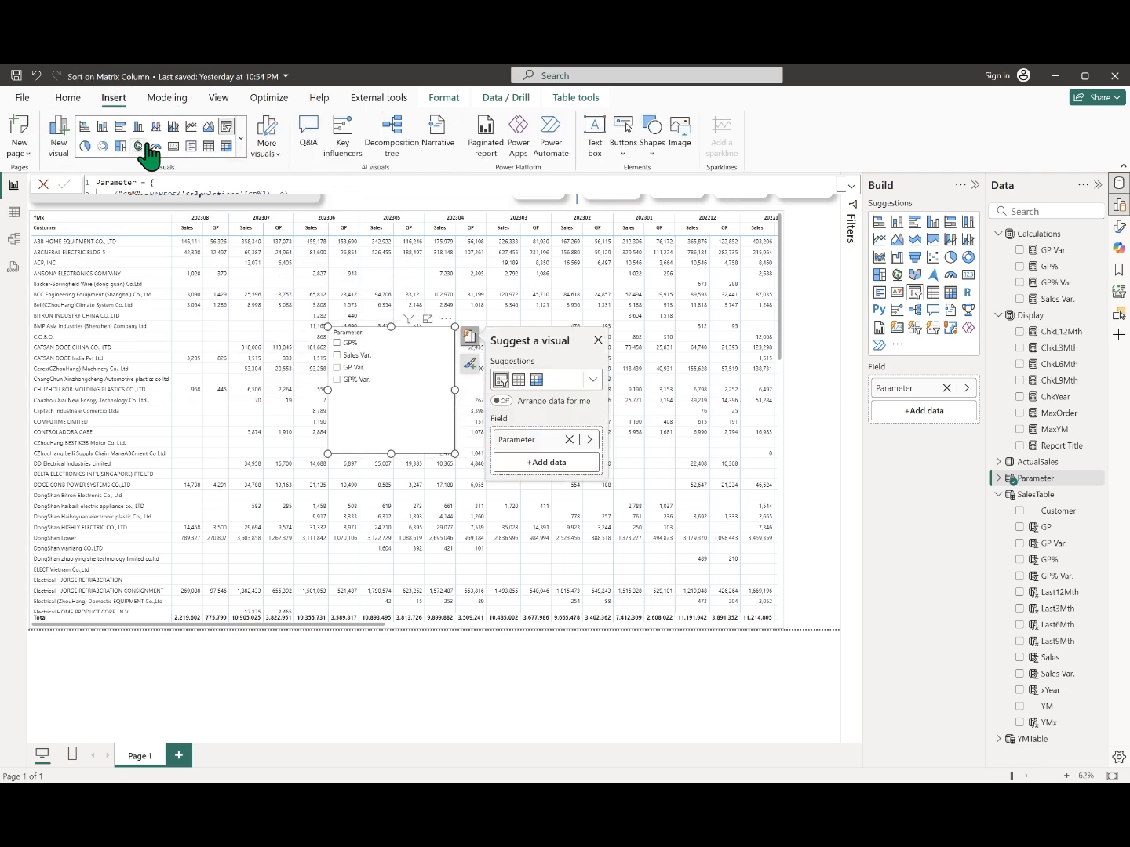
click(241, 145)
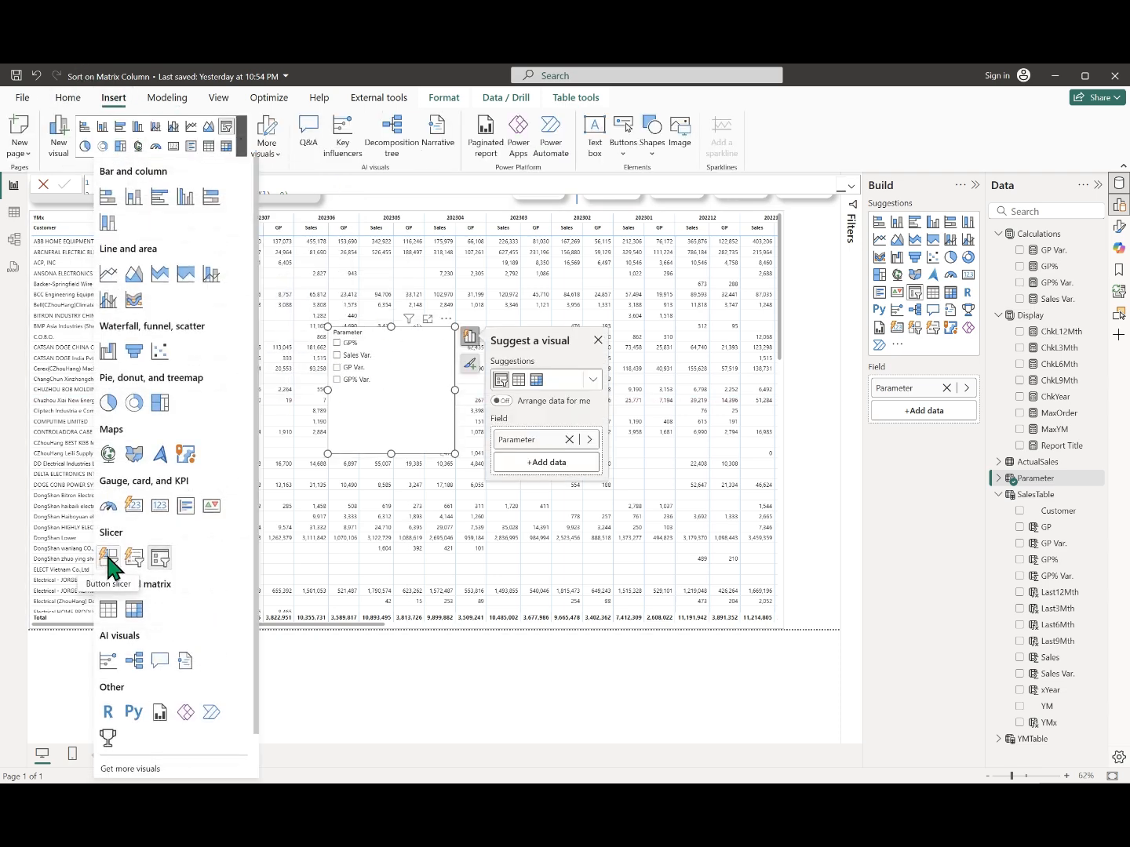
click(110, 558)
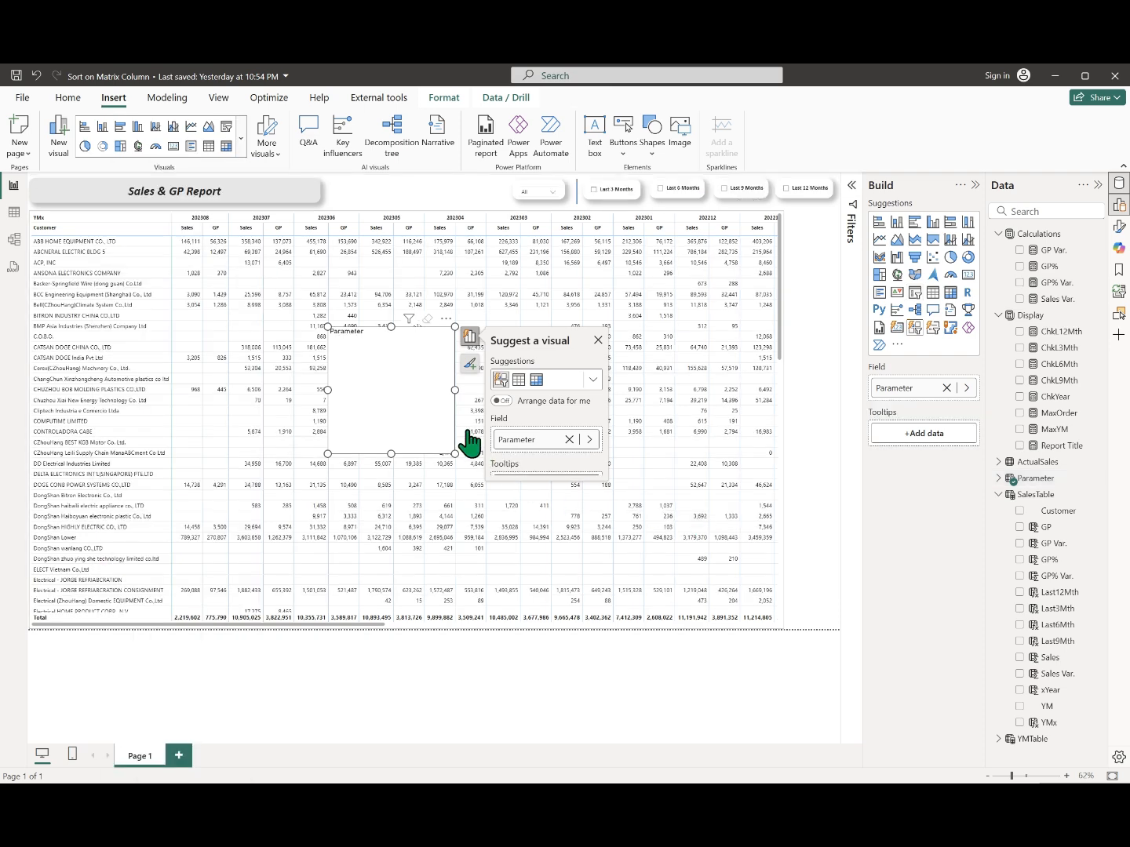
drag(455, 452, 549, 451)
- Turn off the button slicer's title and set its button shape to Rounded Rectangle
click(1119, 227)
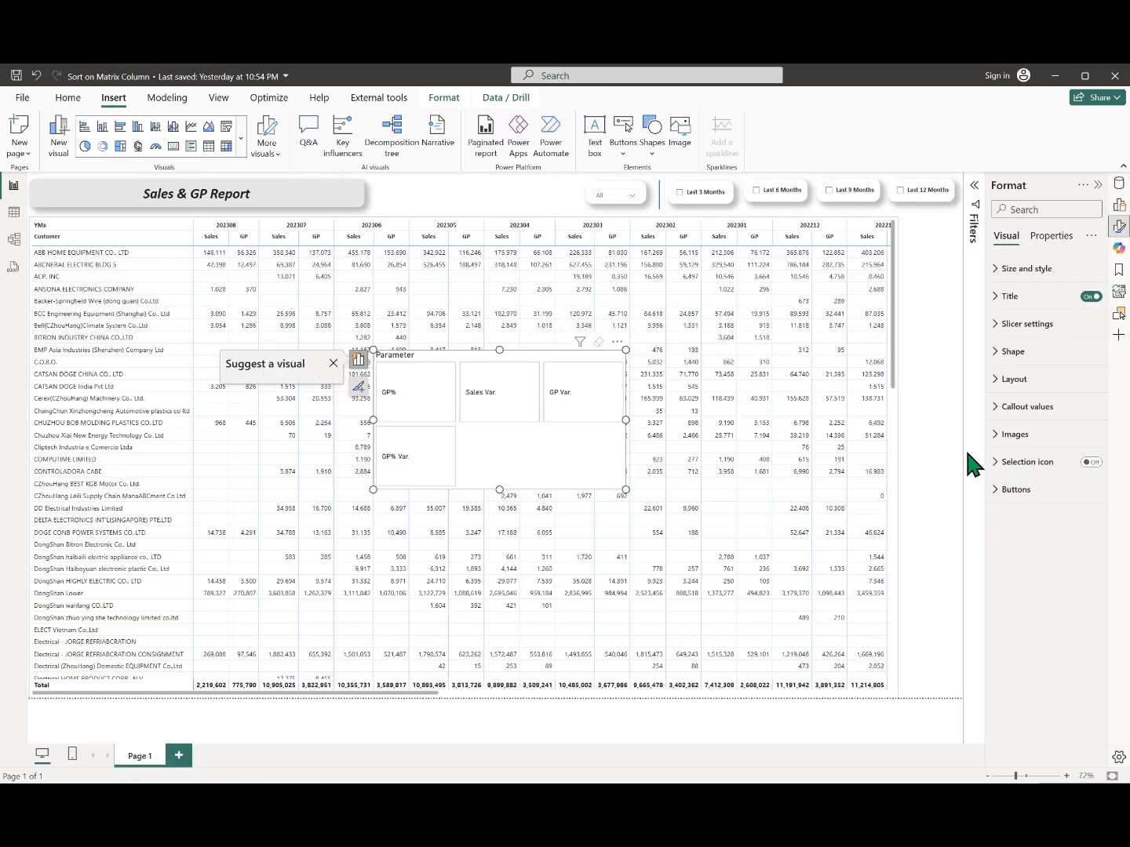
click(1089, 298)
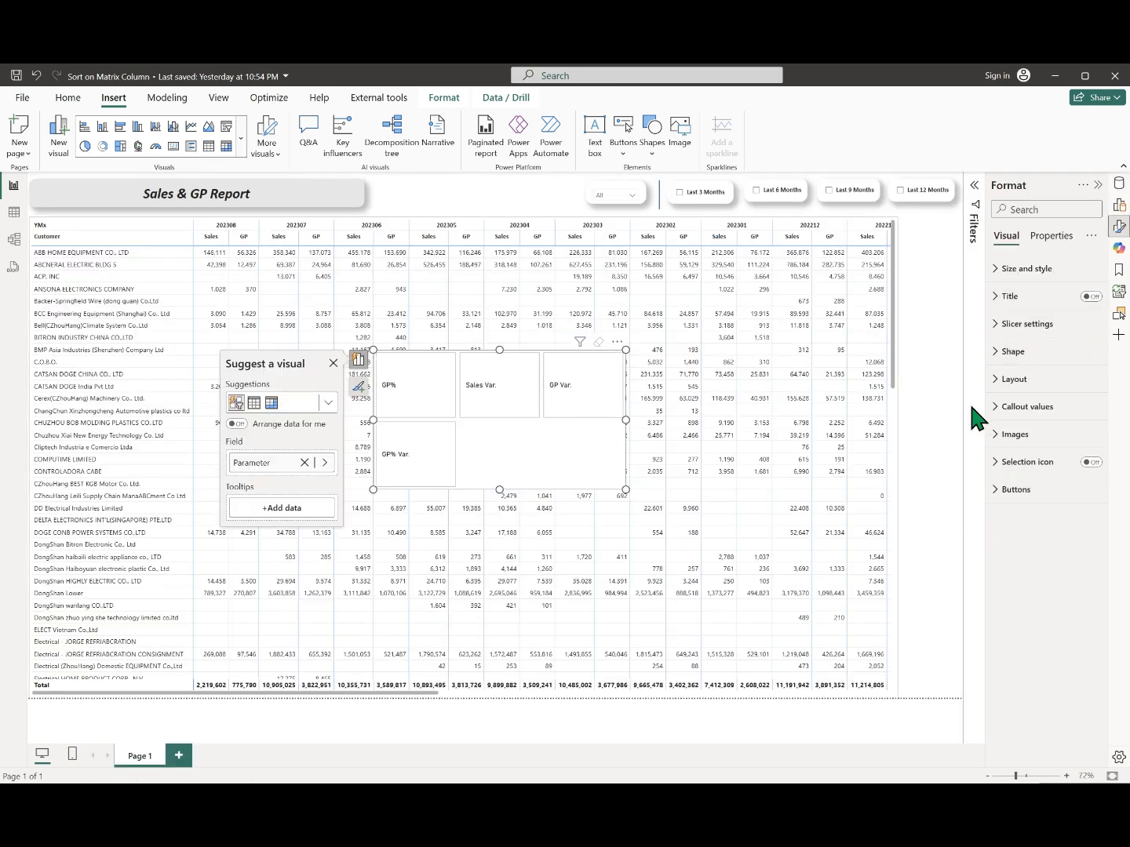
click(1013, 352)
click(1049, 420)
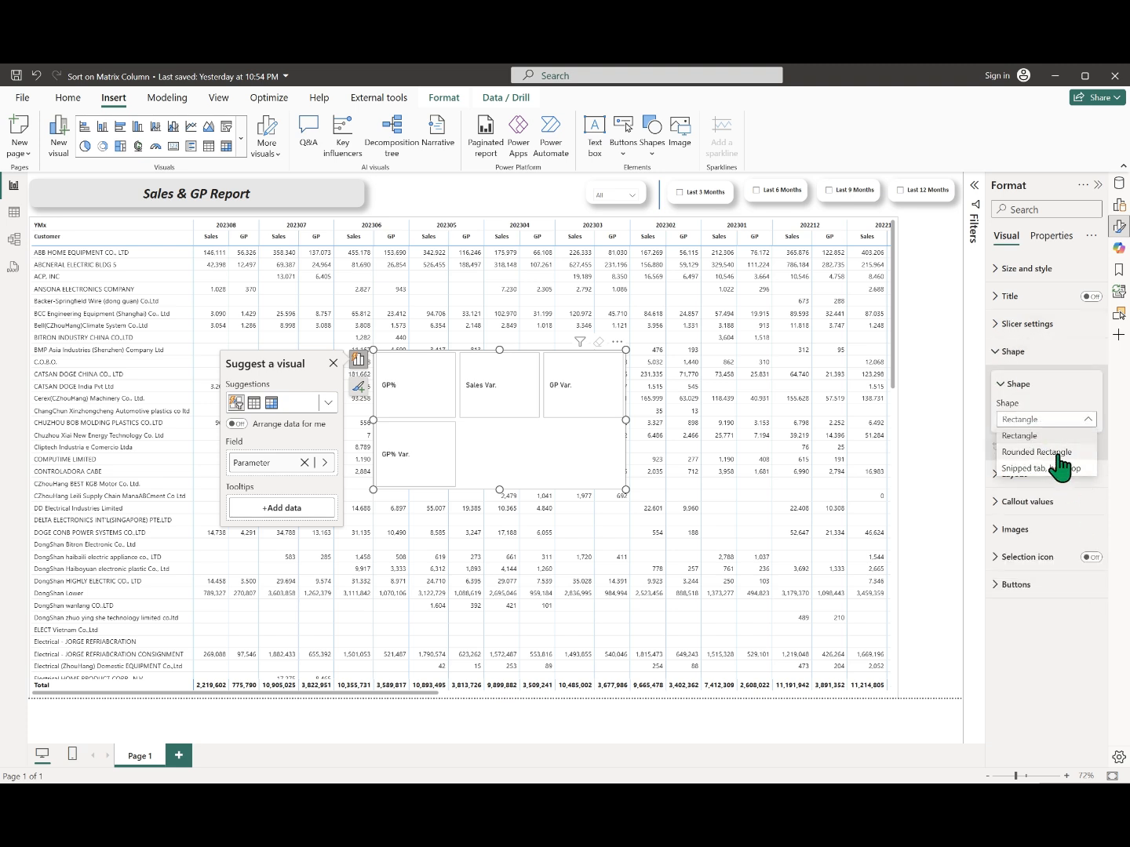
click(1043, 453)
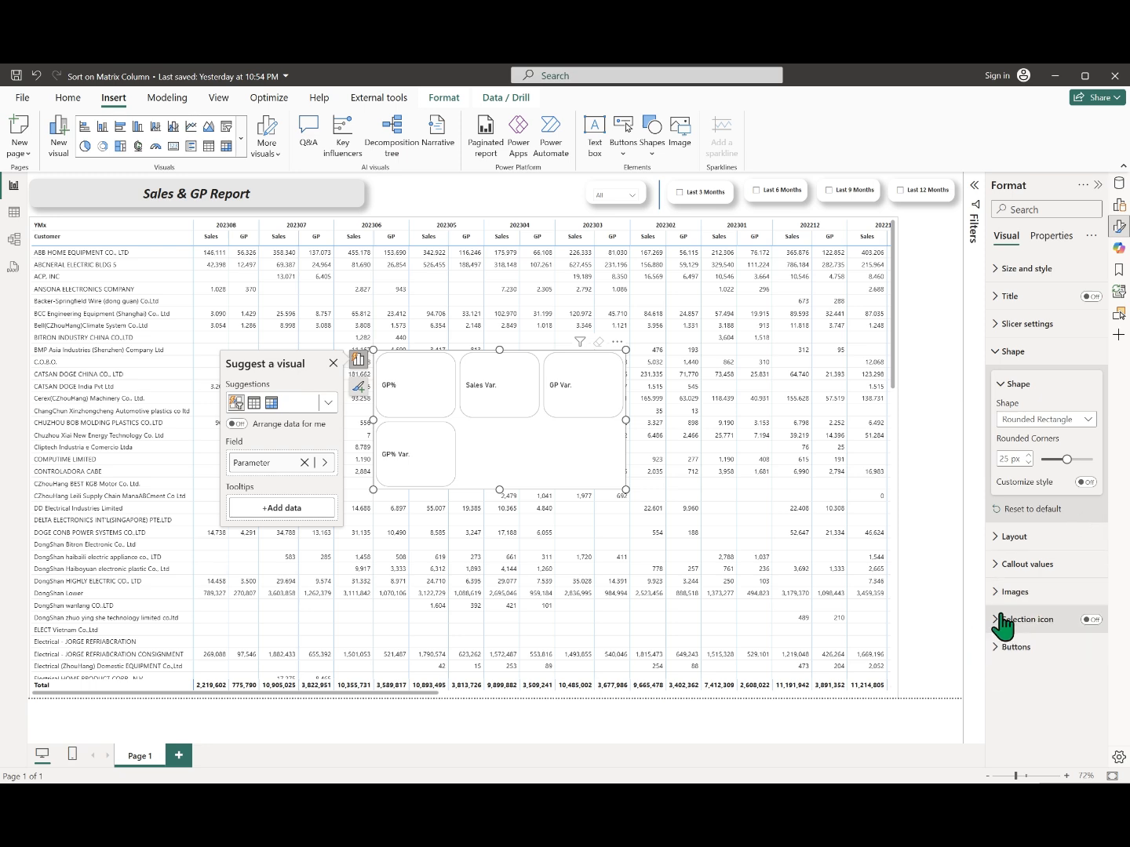
- Centre the callout values horizontally inside the slicer's buttons
click(1012, 645)
scroll(1036, 600, down, 3)
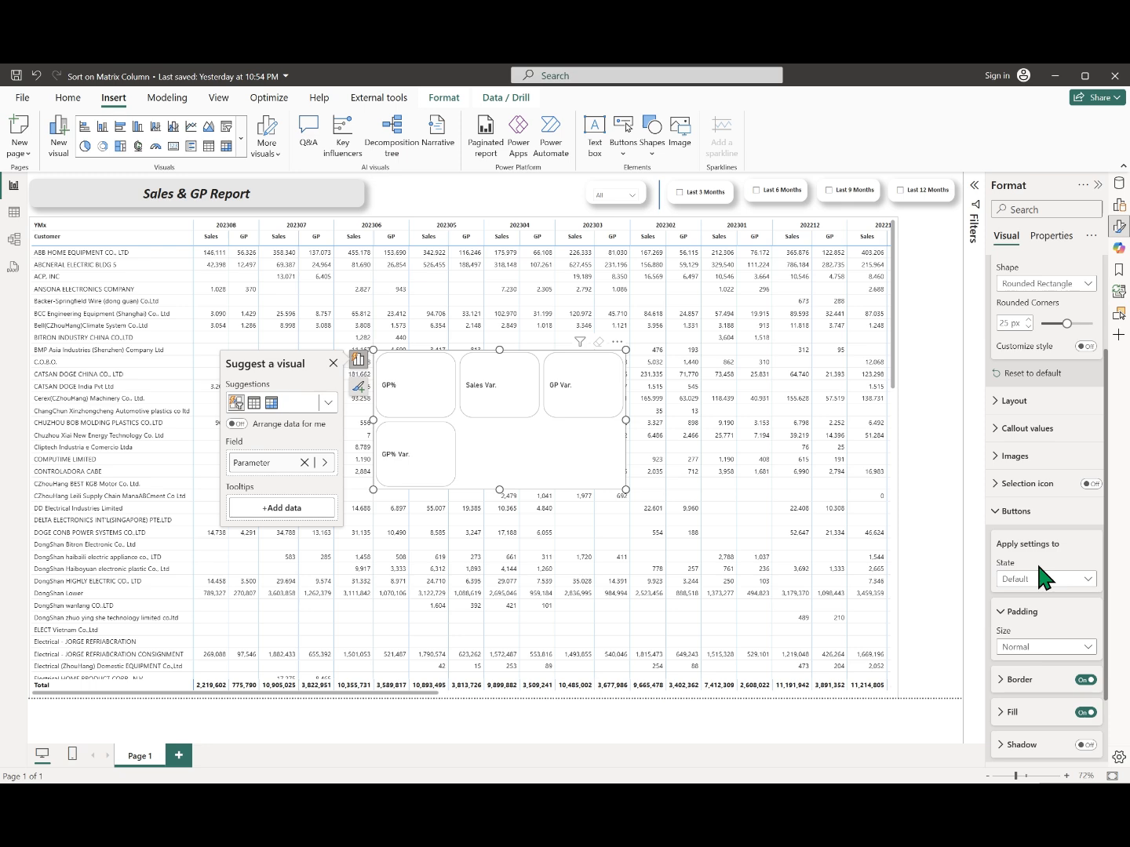
scroll(1041, 463, down, 2)
scroll(1042, 458, up, 4)
scroll(1041, 463, up, 1)
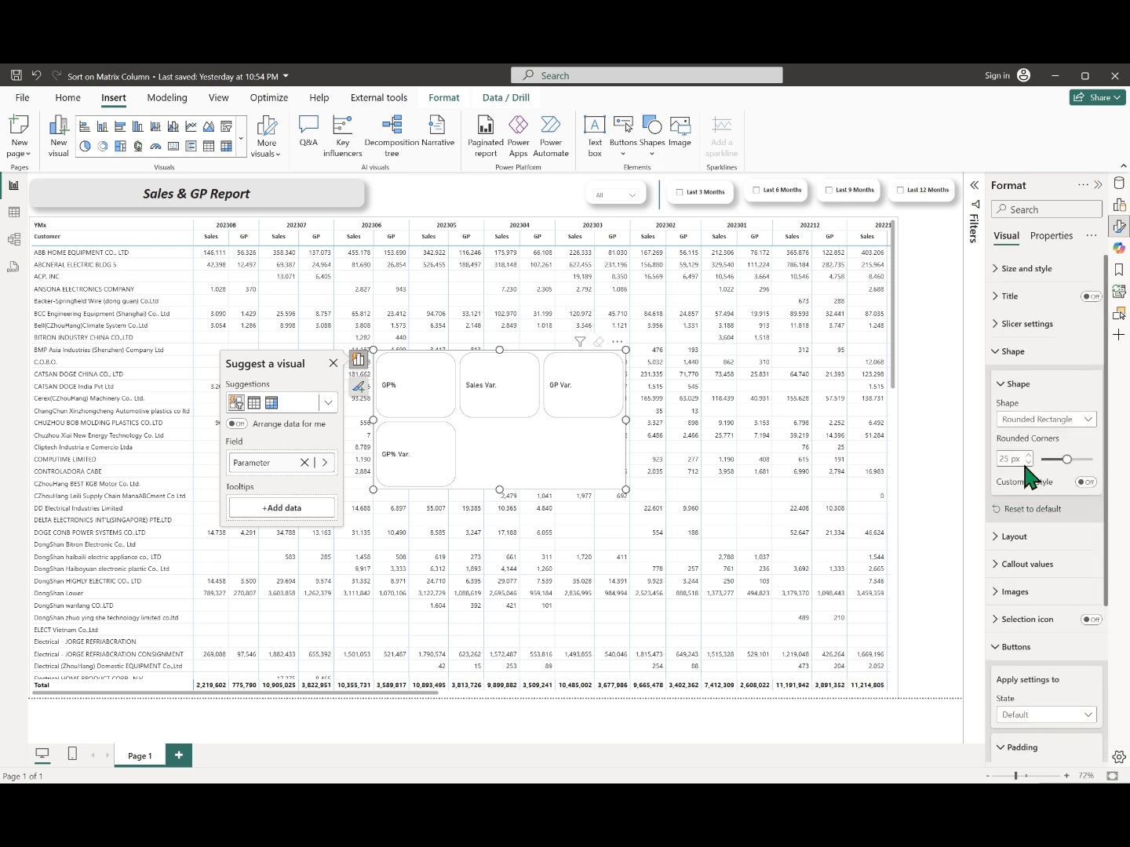
click(1056, 565)
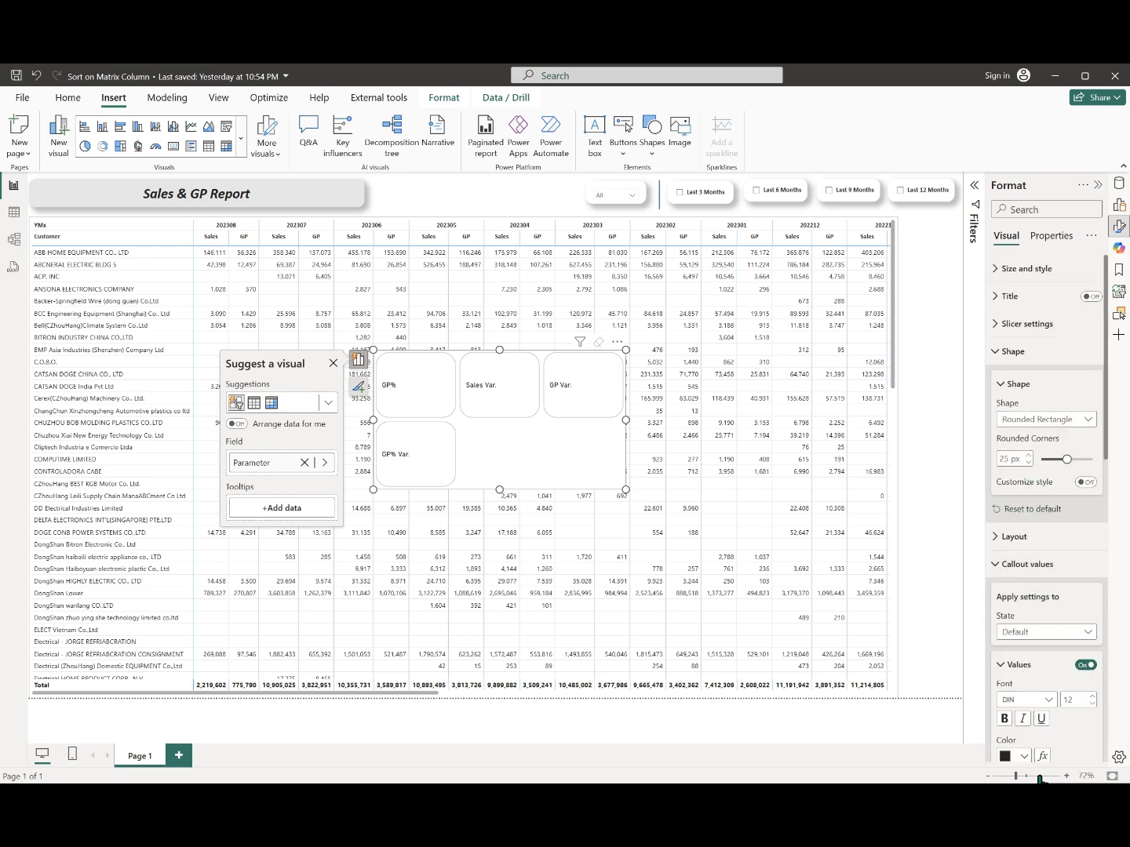
scroll(1069, 675, down, 3)
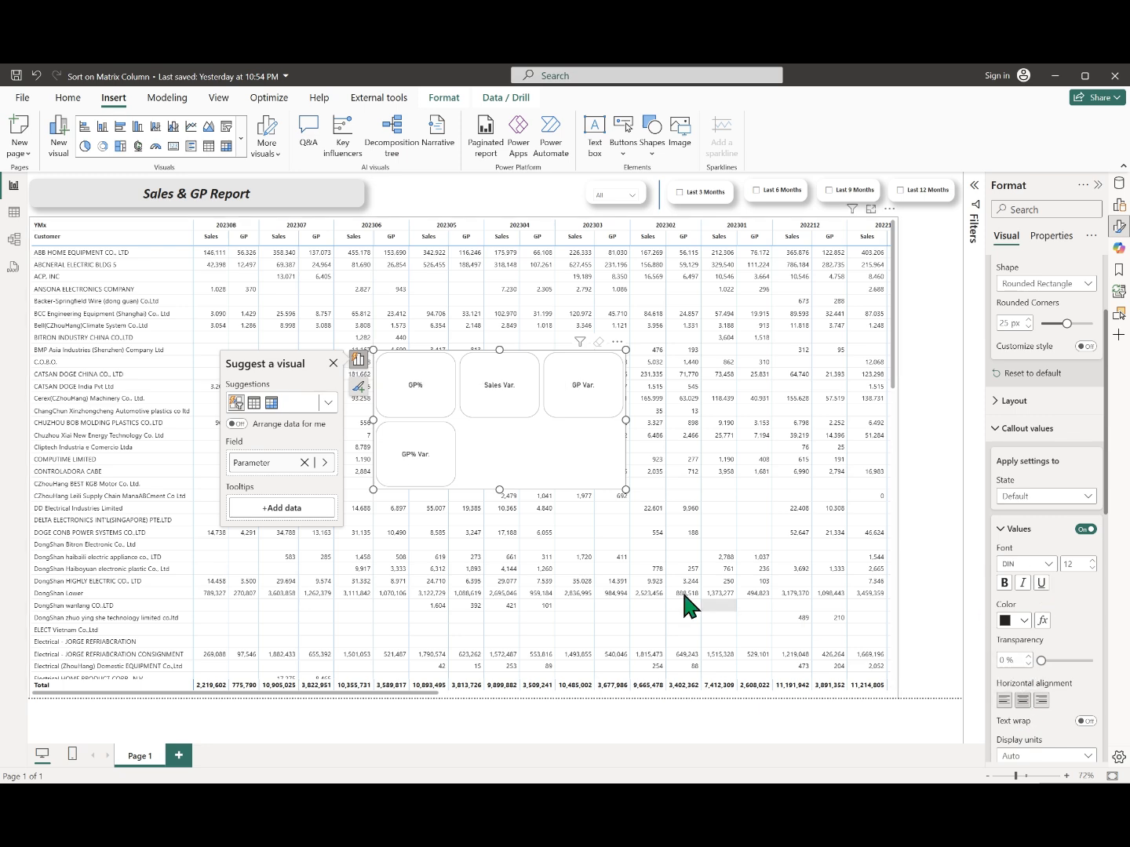
- Set the button slicer's layout to 4 columns and shrink it to a compact single row
click(1020, 400)
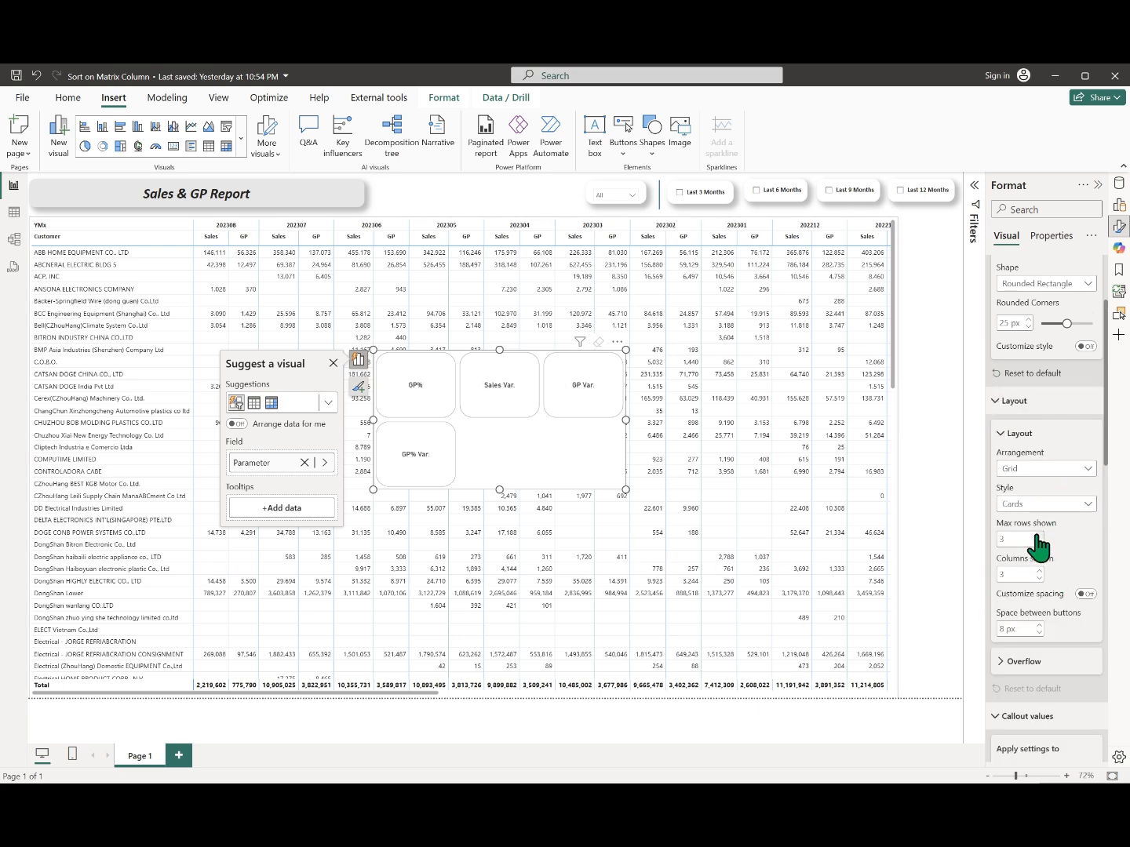
click(1040, 571)
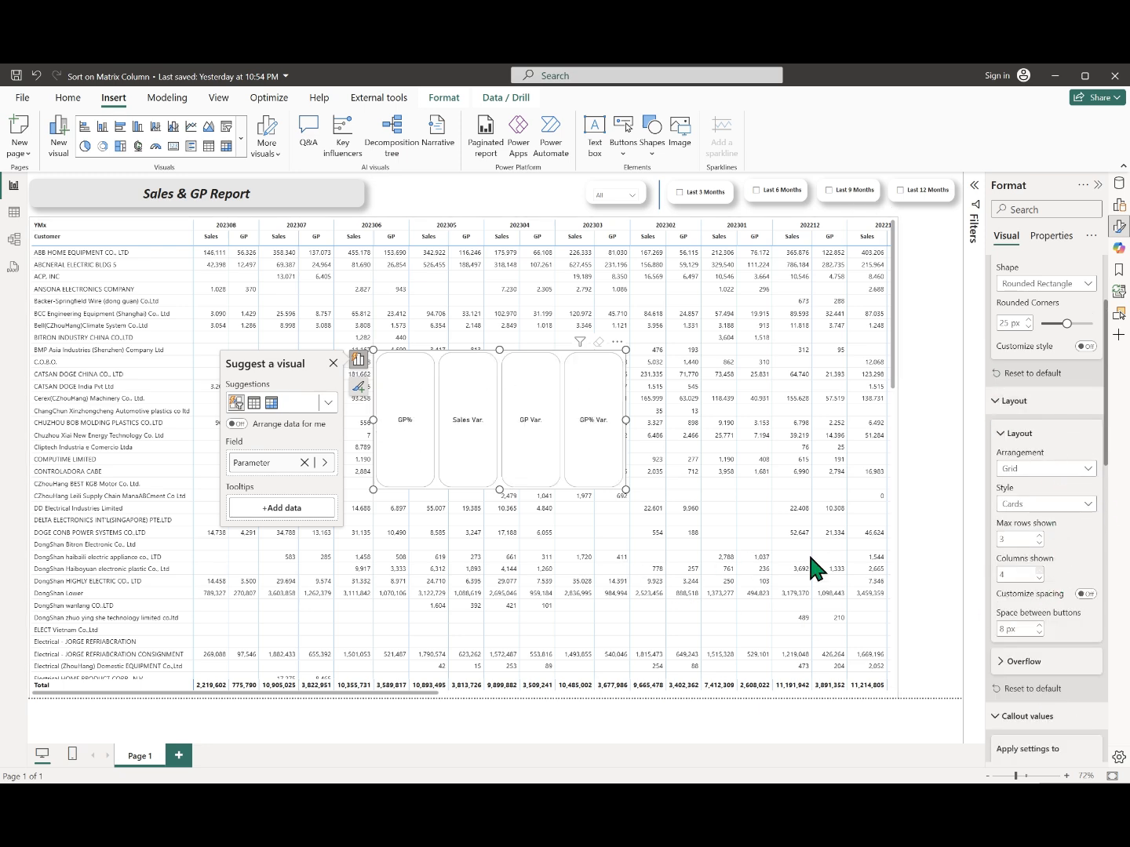
drag(535, 404, 612, 366)
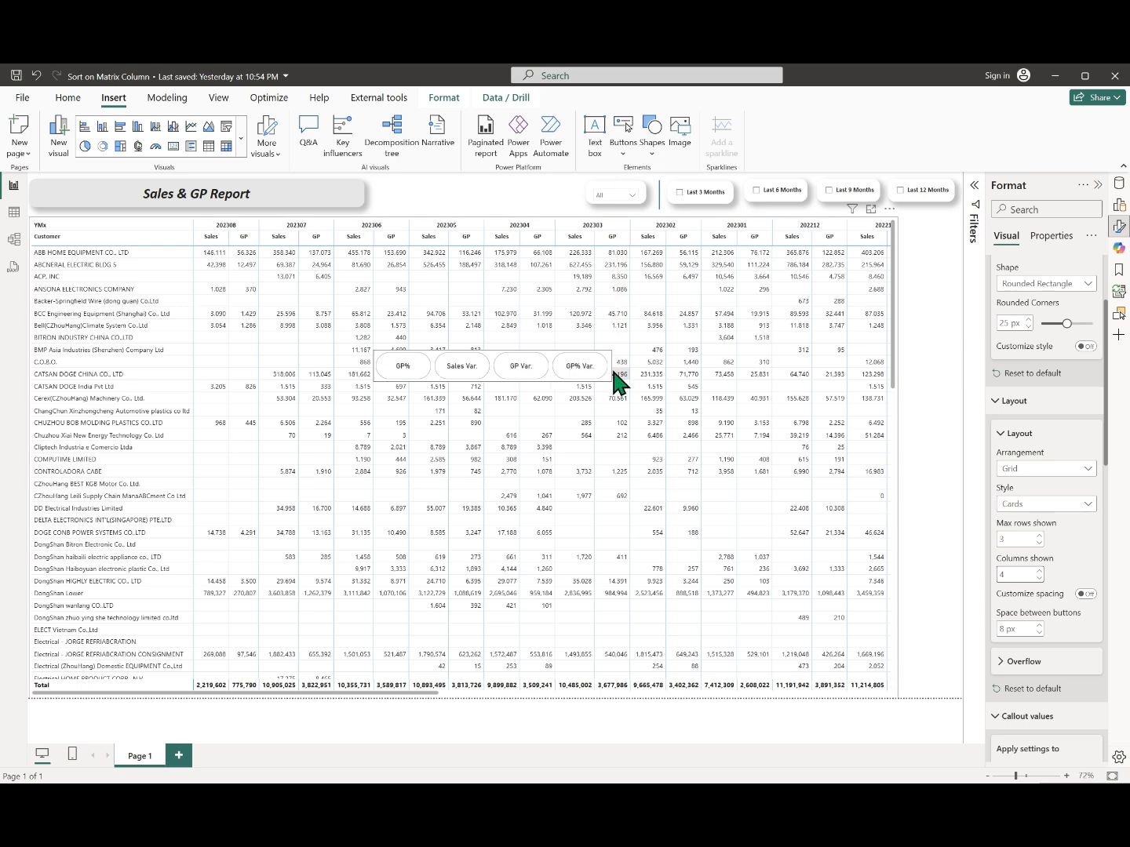
- Turn on the shadow for the slicer's buttons and adjust the slicer's size so the shadows fit
scroll(1083, 589, down, 3)
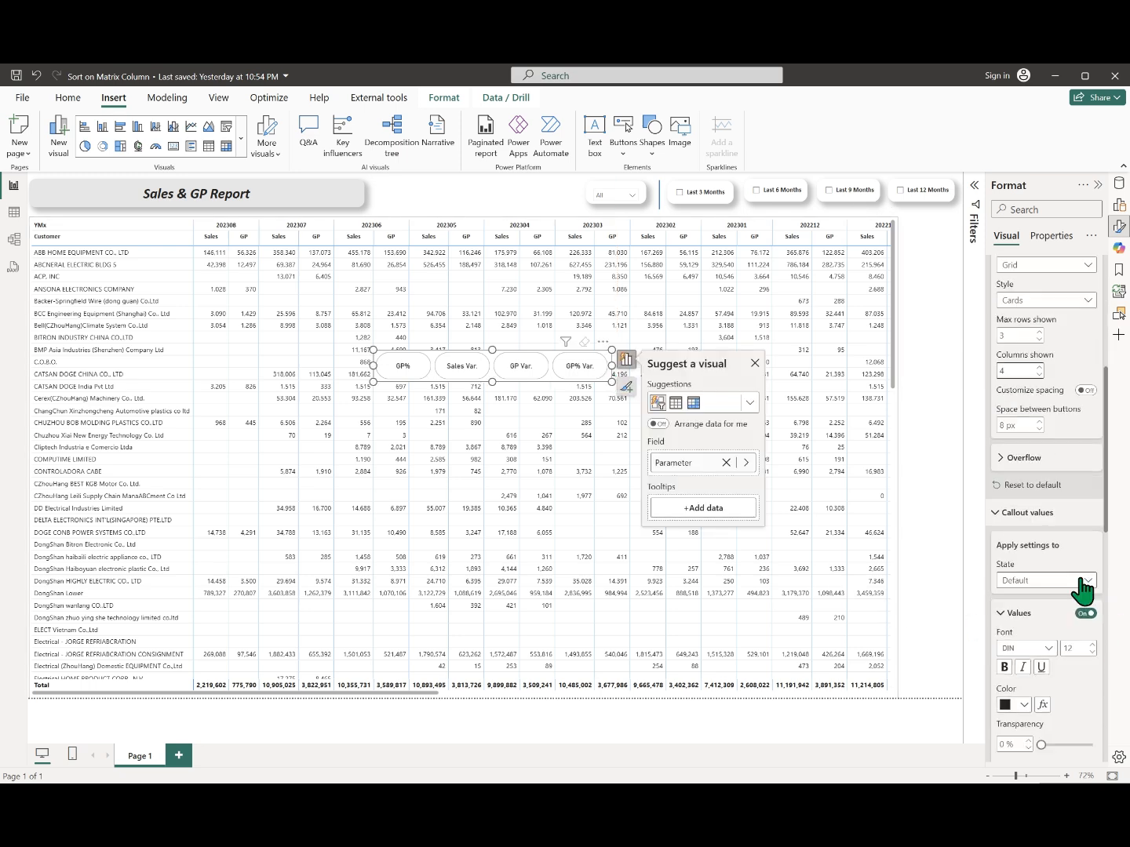
scroll(1085, 589, down, 5)
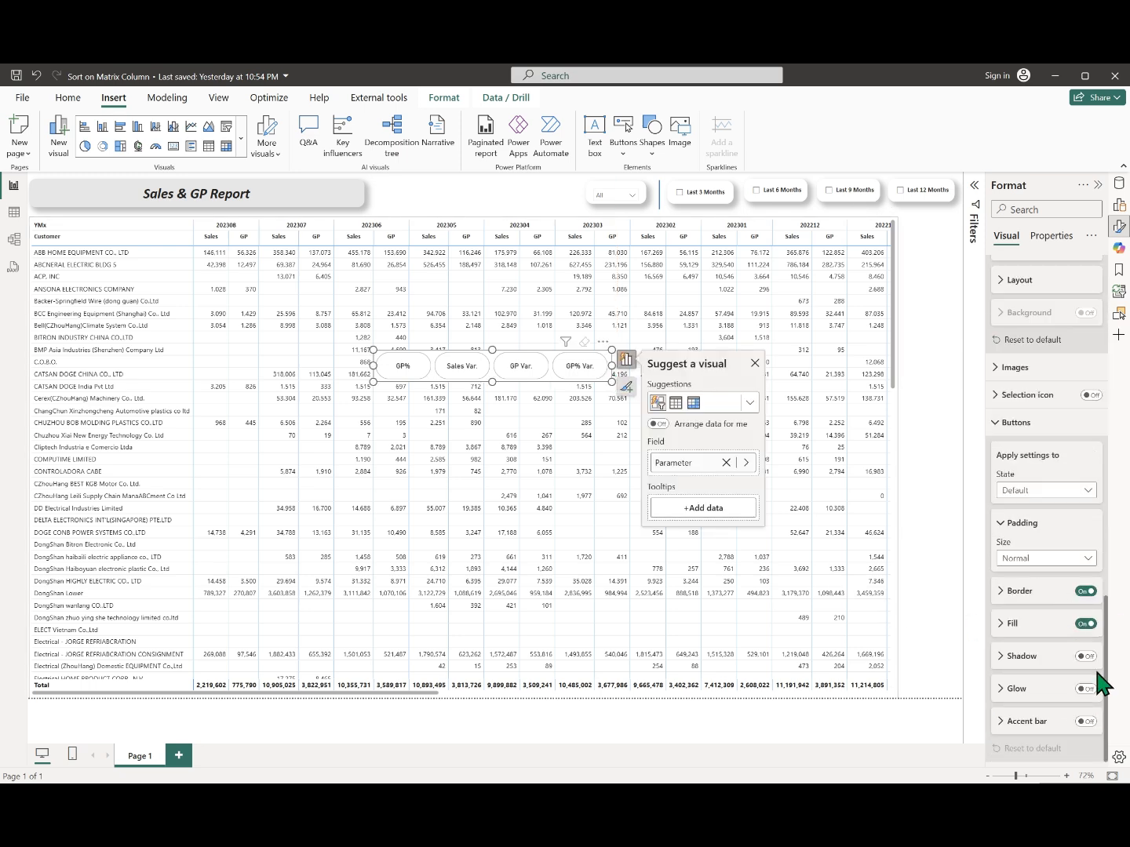
click(1085, 656)
click(493, 392)
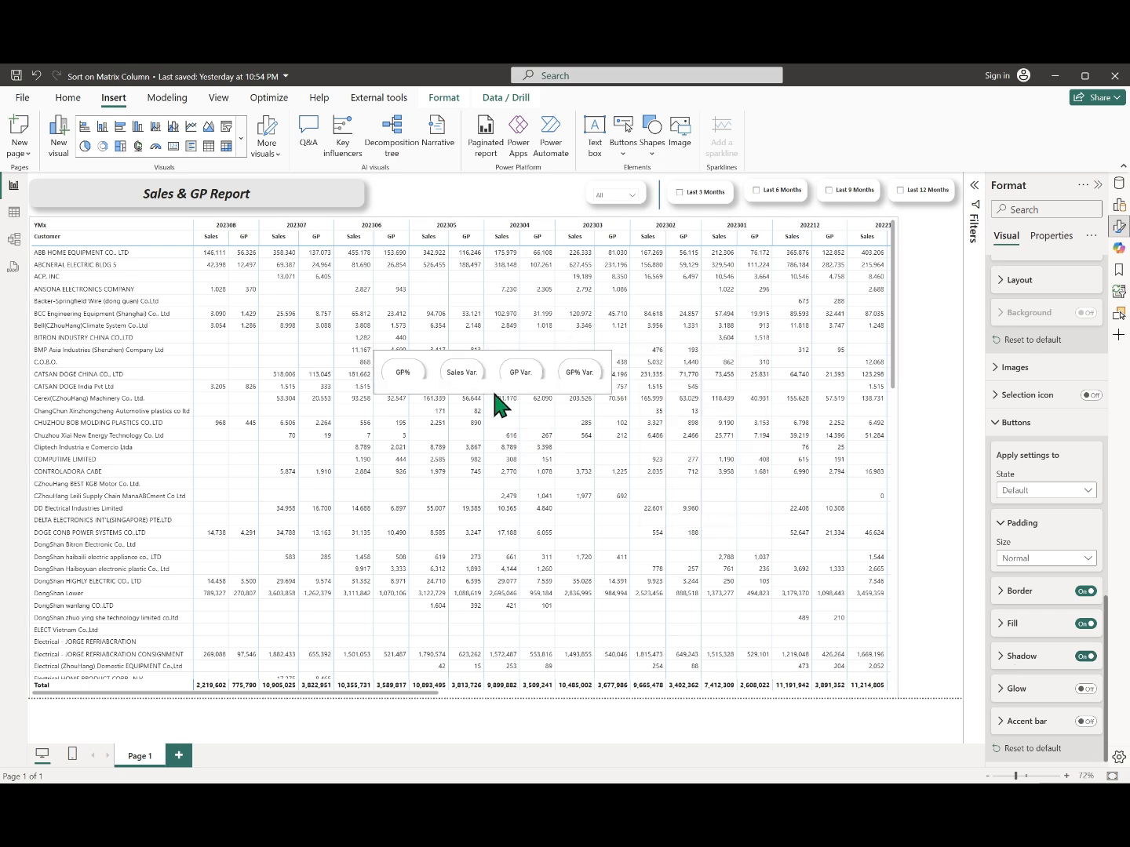
click(491, 387)
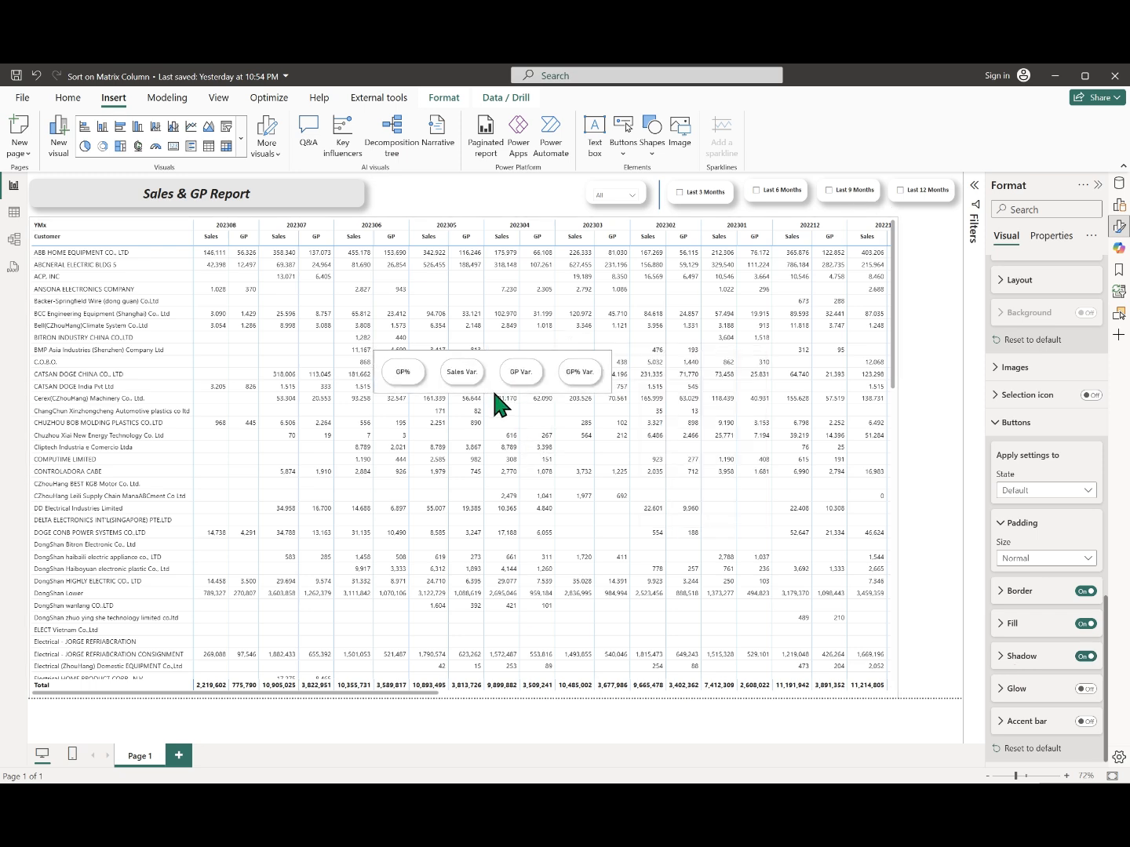
click(613, 386)
mouse_move(581, 381)
mouse_down()
mouse_move(546, 164)
mouse_move(554, 370)
mouse_move(582, 362)
mouse_up()
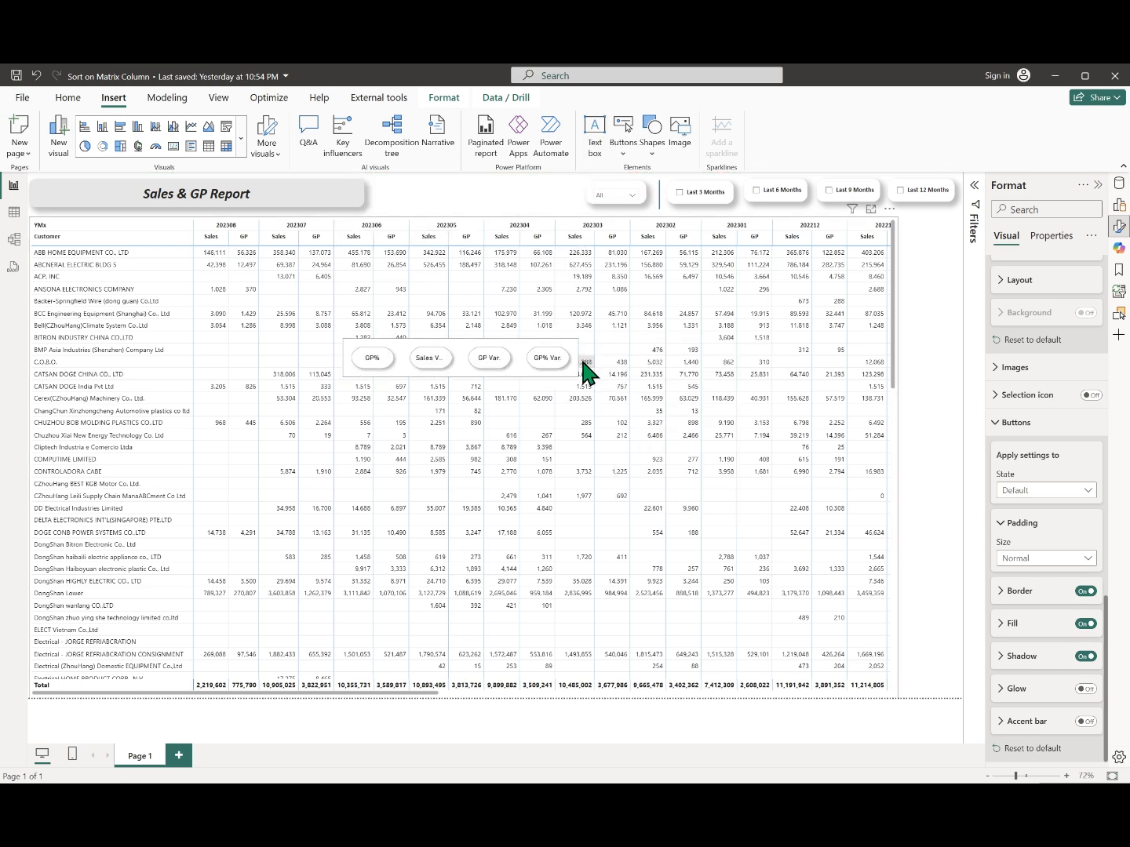
- Undo the accidental move of the matrix and place the Parameter slicer in the header between the report title and year slicer
drag(484, 371, 554, 222)
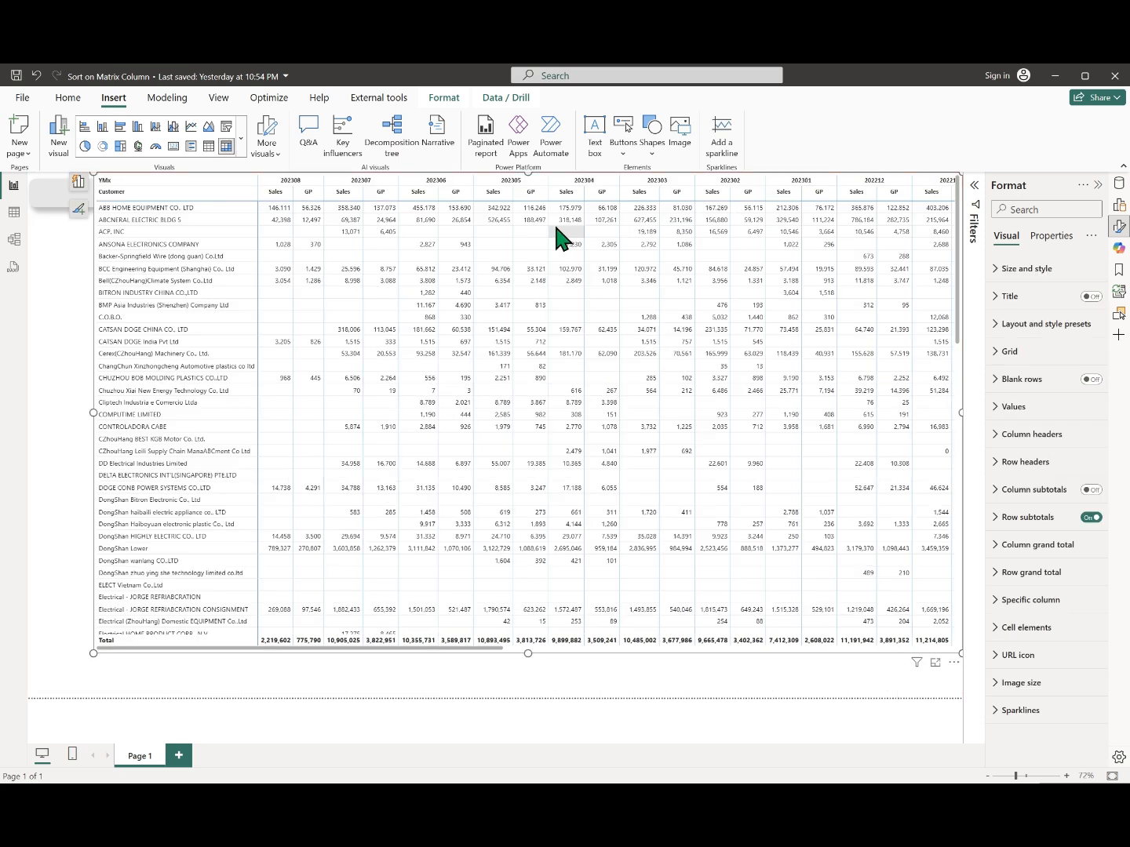
key(ctrl+z)
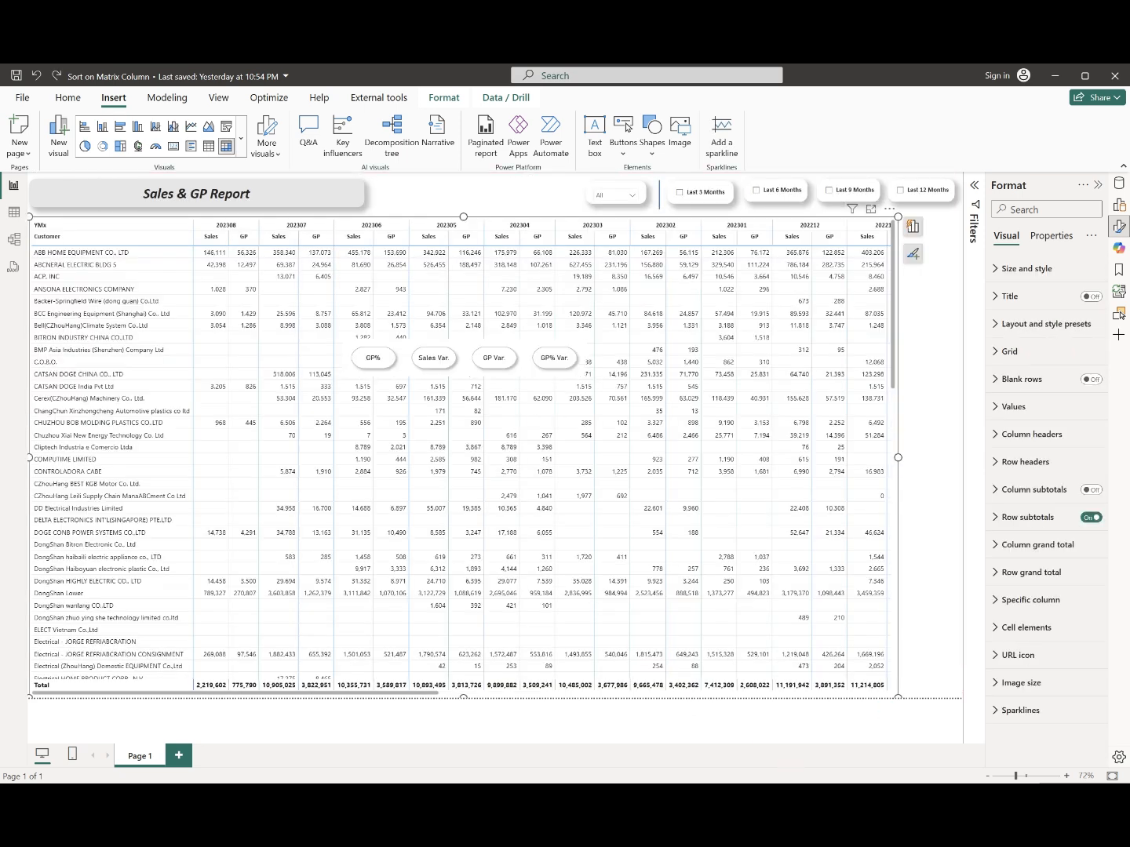
click(1120, 313)
click(1027, 254)
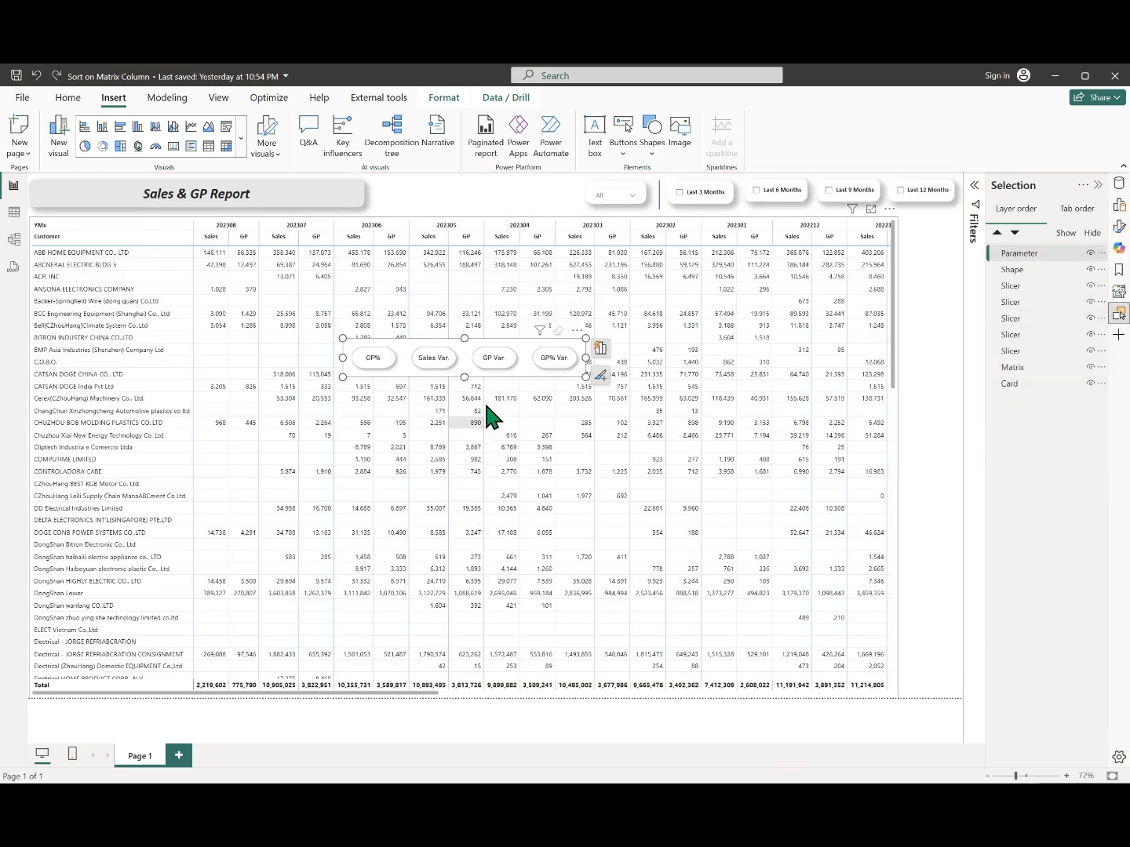
drag(531, 336, 526, 178)
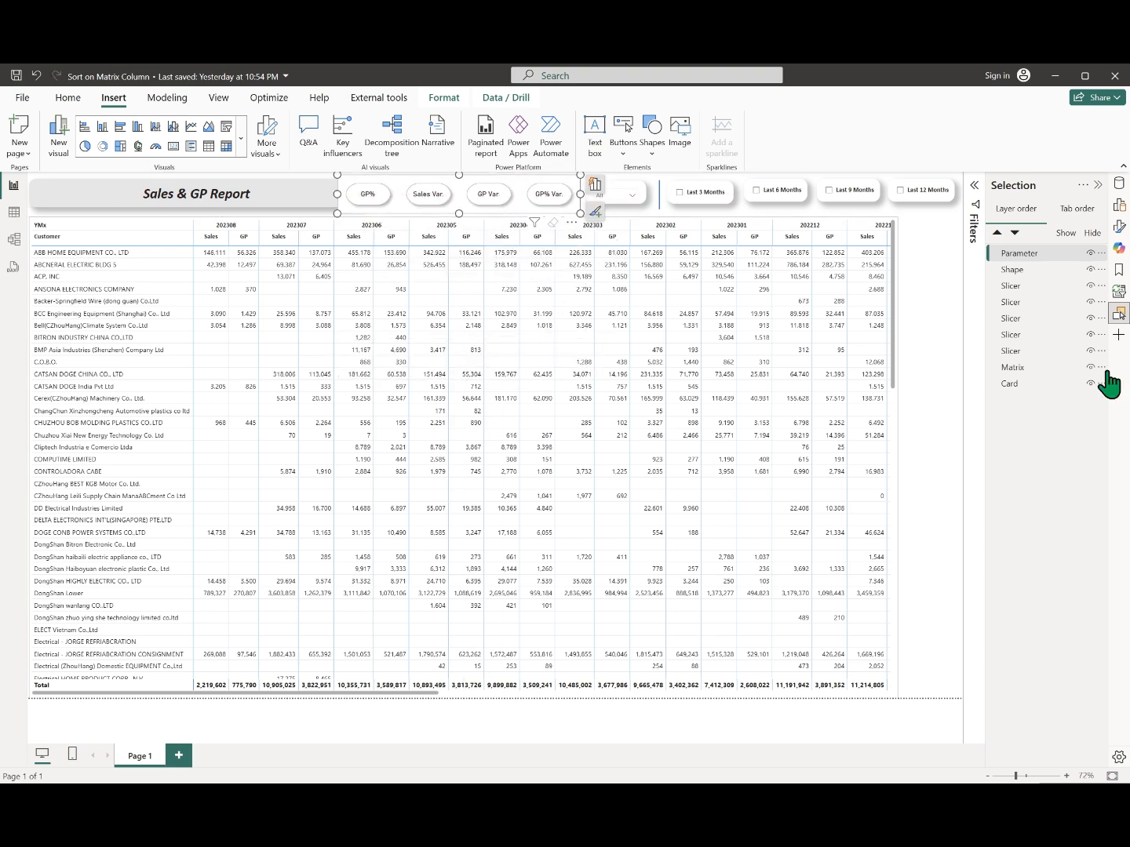
- Set the Parameter slicer's callout values to Calibri, size 10, bold
click(1119, 228)
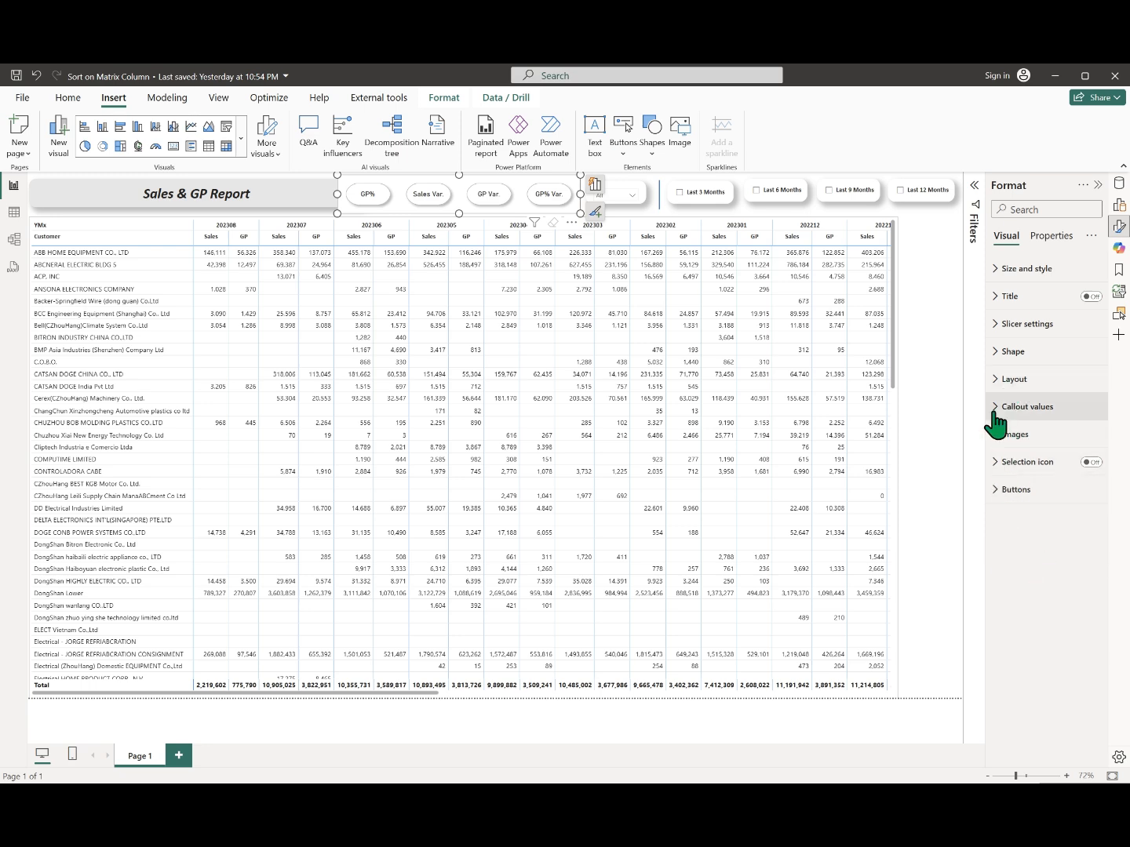
click(1021, 408)
click(1037, 542)
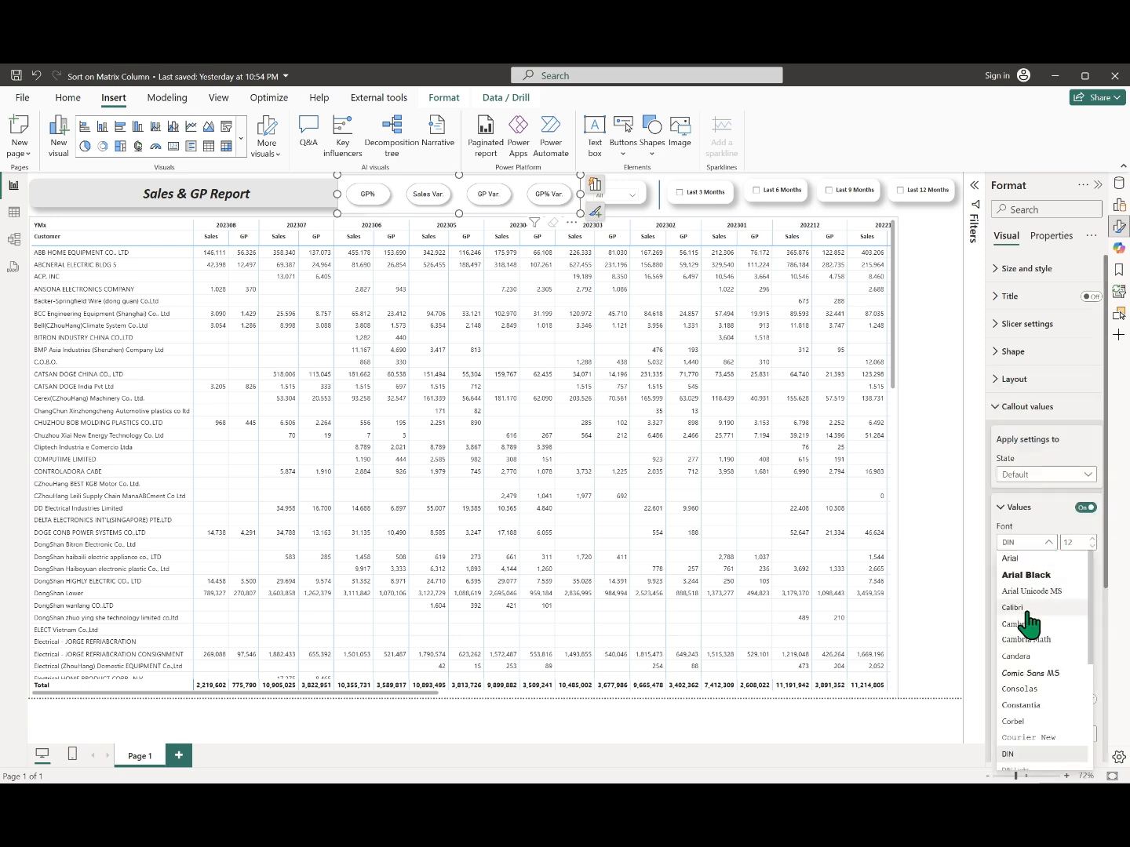
click(1034, 608)
click(1090, 547)
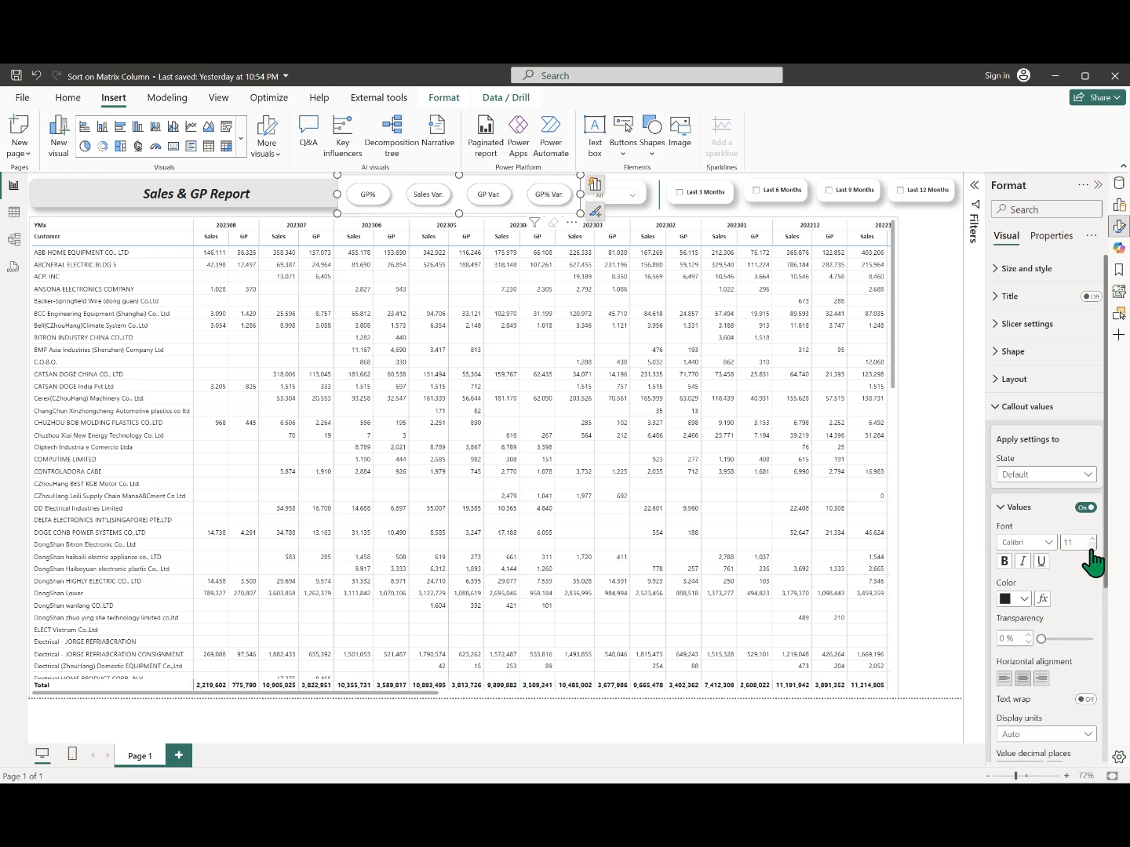
click(1003, 561)
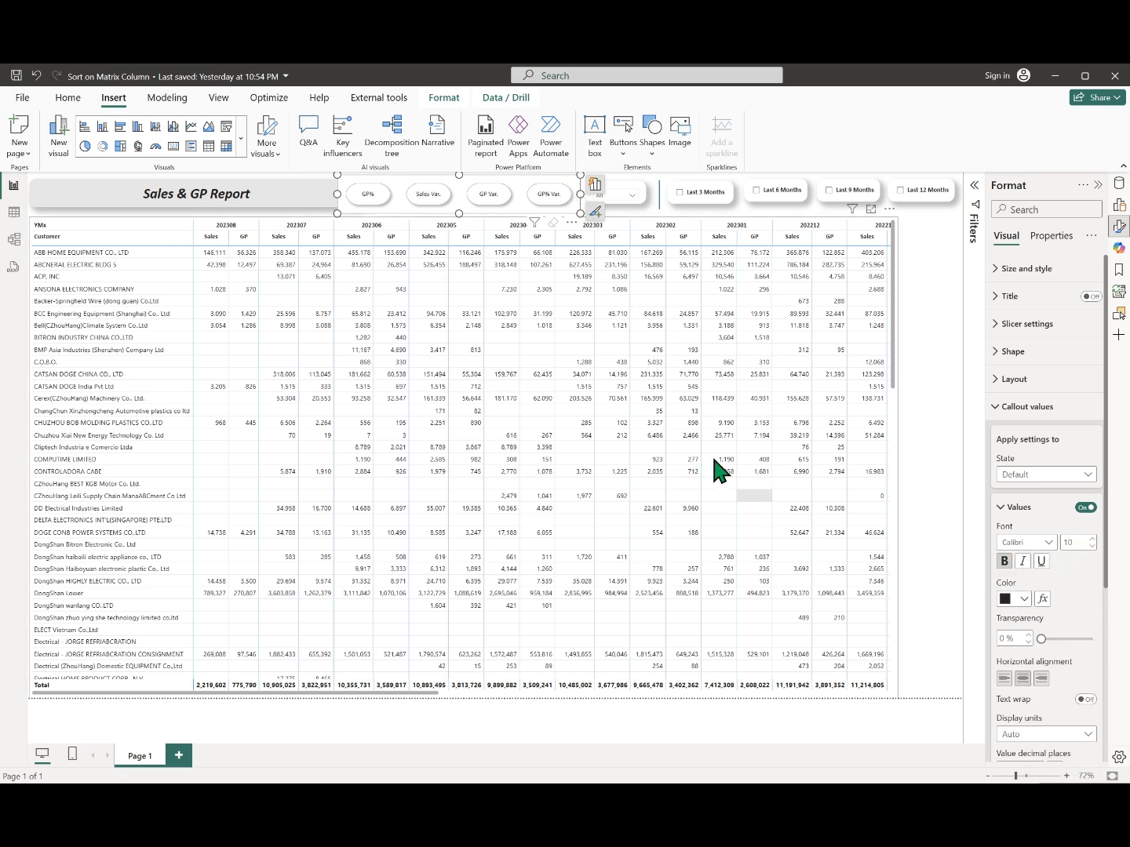
- Move the Parameter slicer across the header so it sits right beside the year slicer, and deselect it
mouse_move(580, 193)
mouse_down()
mouse_move(564, 209)
mouse_move(598, 193)
mouse_move(571, 206)
mouse_move(587, 199)
mouse_up()
click(617, 195)
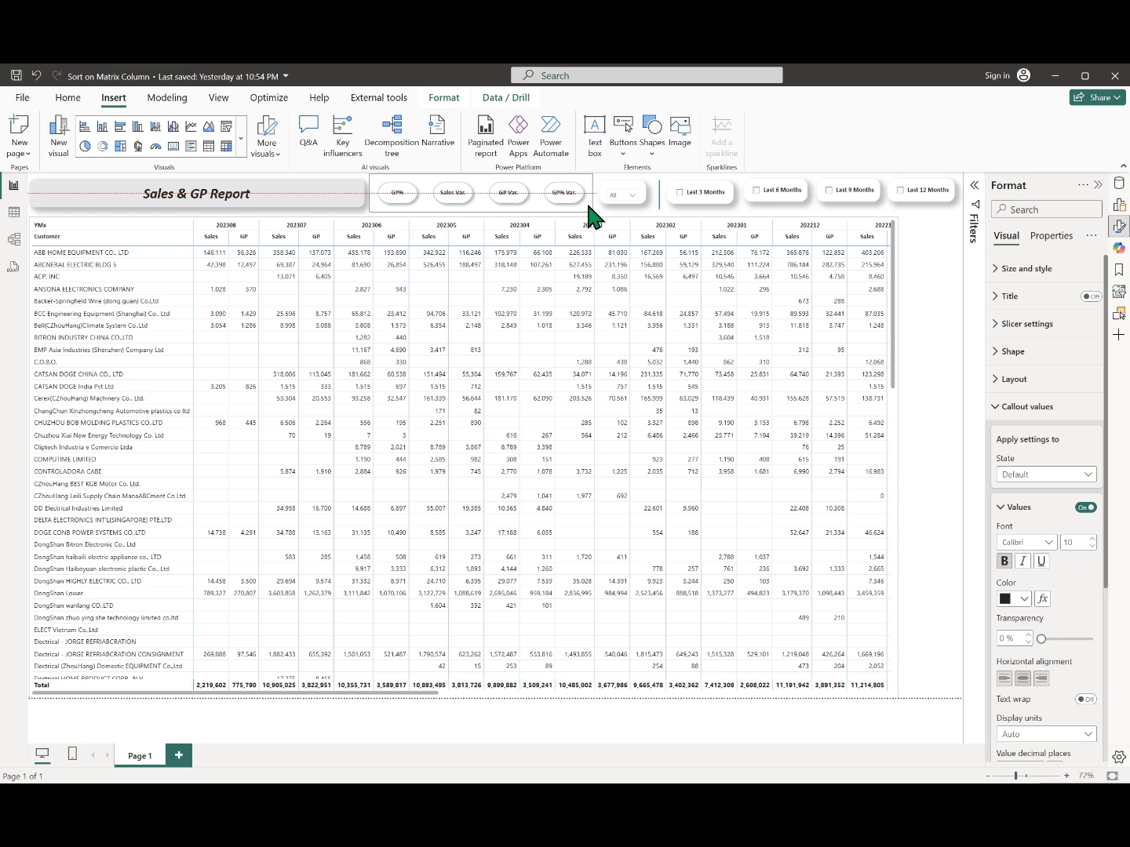
click(940, 259)
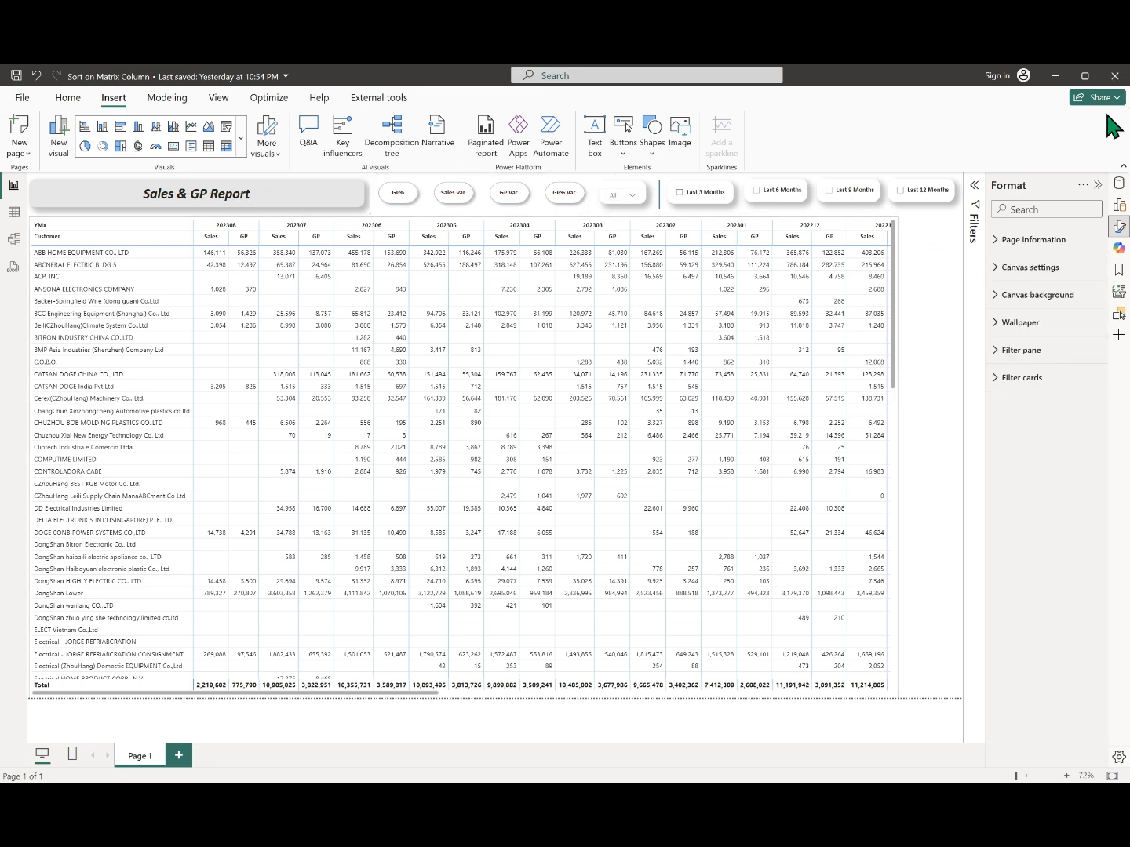
- Add the Parameter field to the matrix's values below Sales and GP
click(1120, 183)
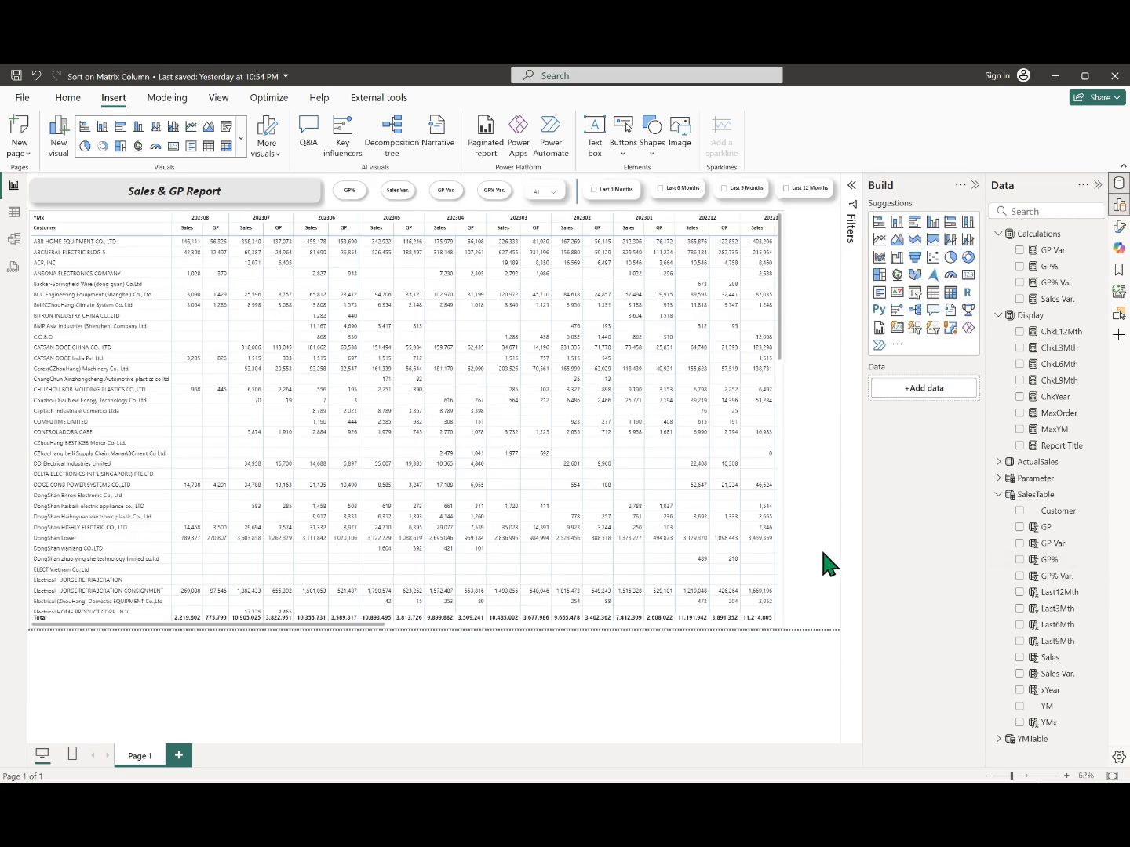
click(269, 618)
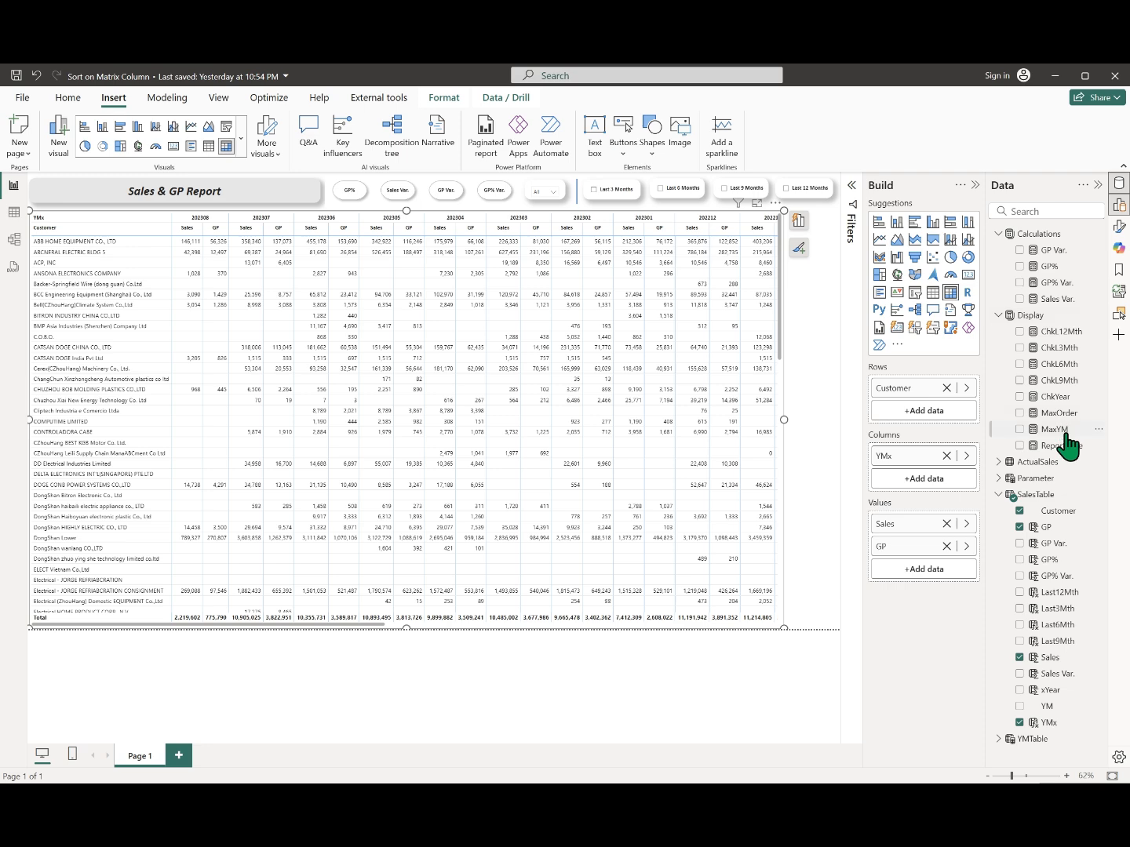
click(999, 478)
drag(1055, 497, 929, 587)
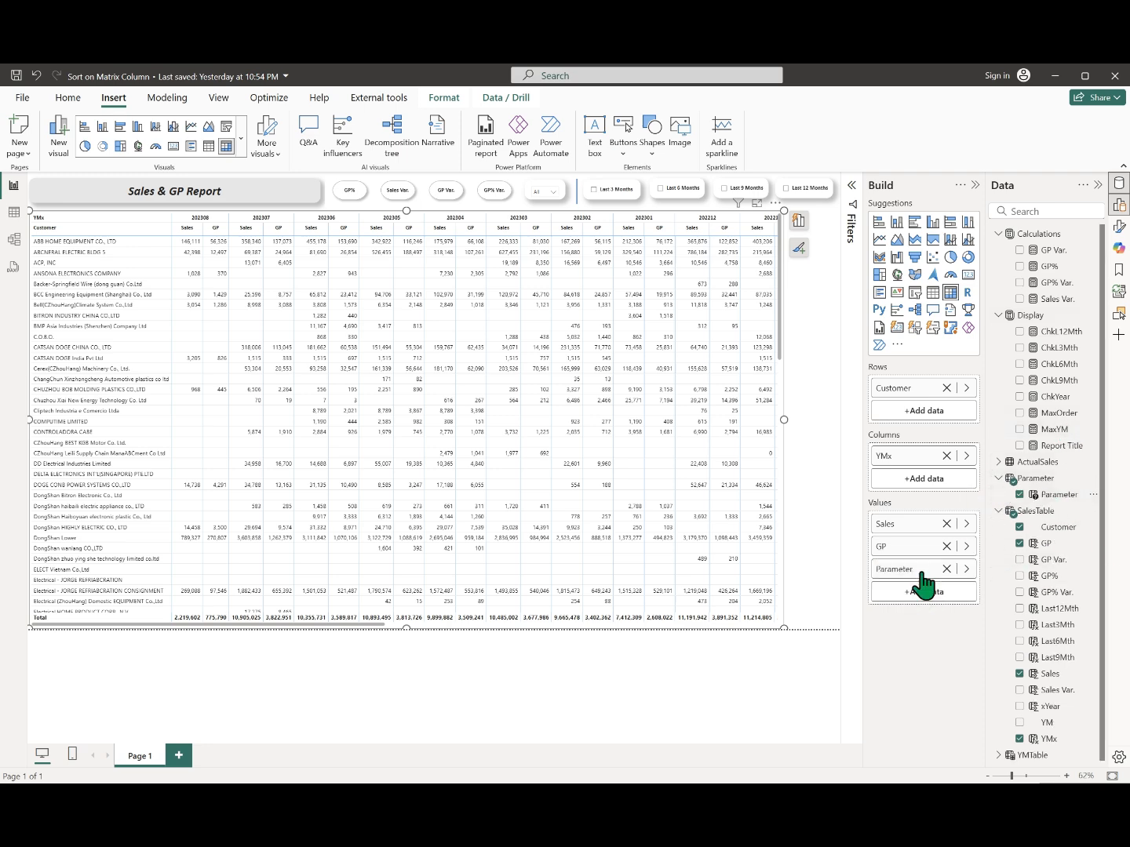
- Choose GP% and Sales Var. in the Parameter slicer to add both measures to the matrix
click(350, 196)
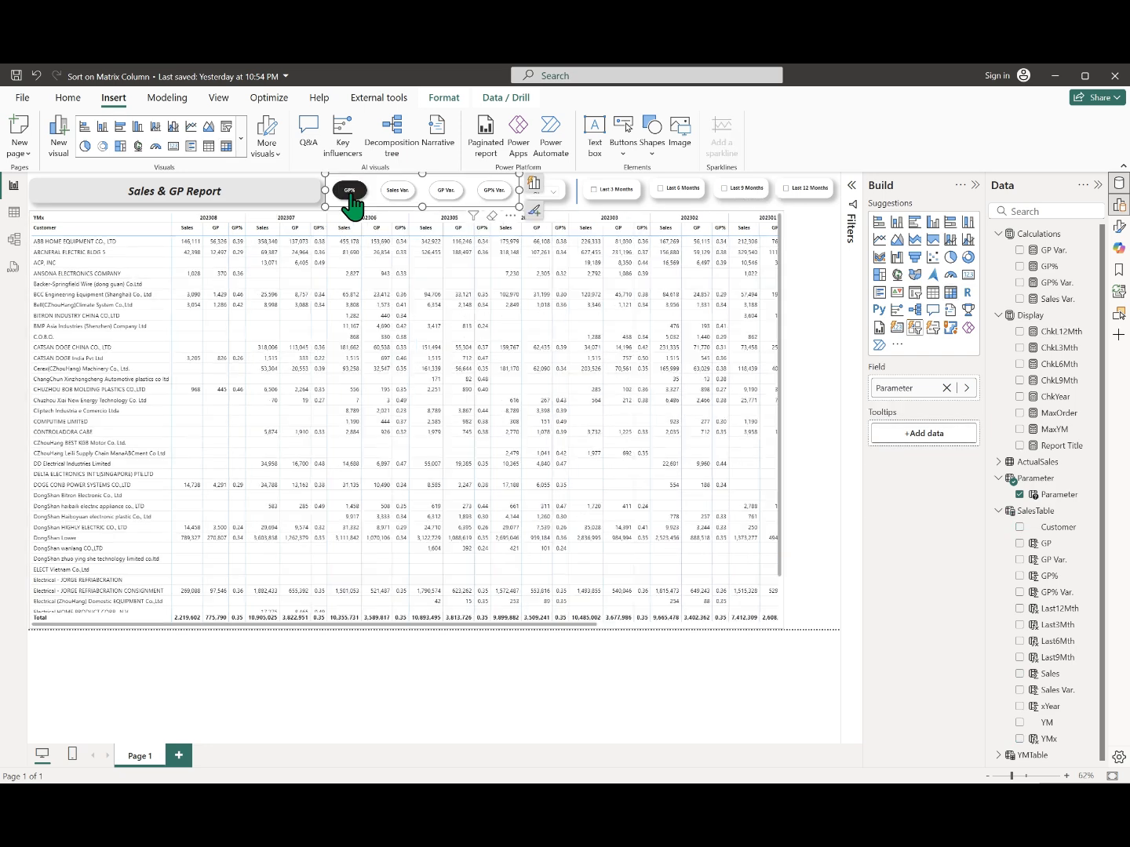
click(395, 199)
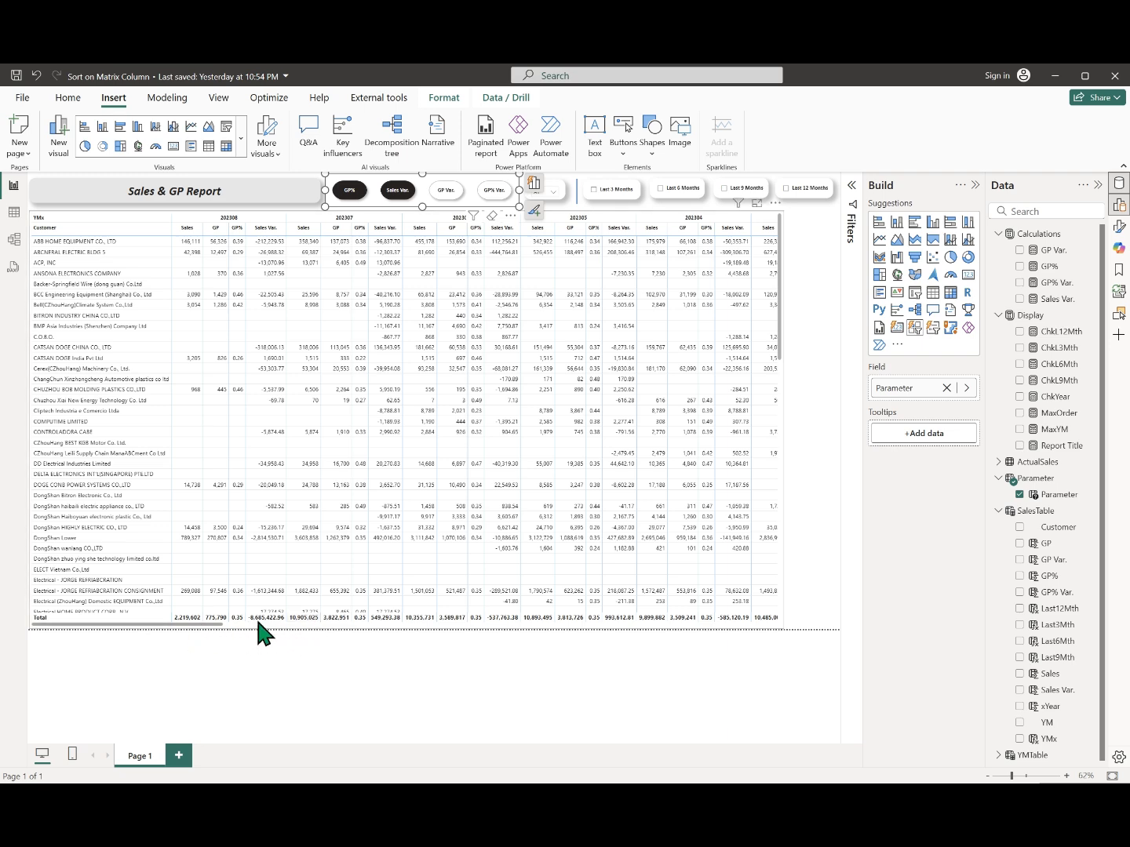
click(789, 388)
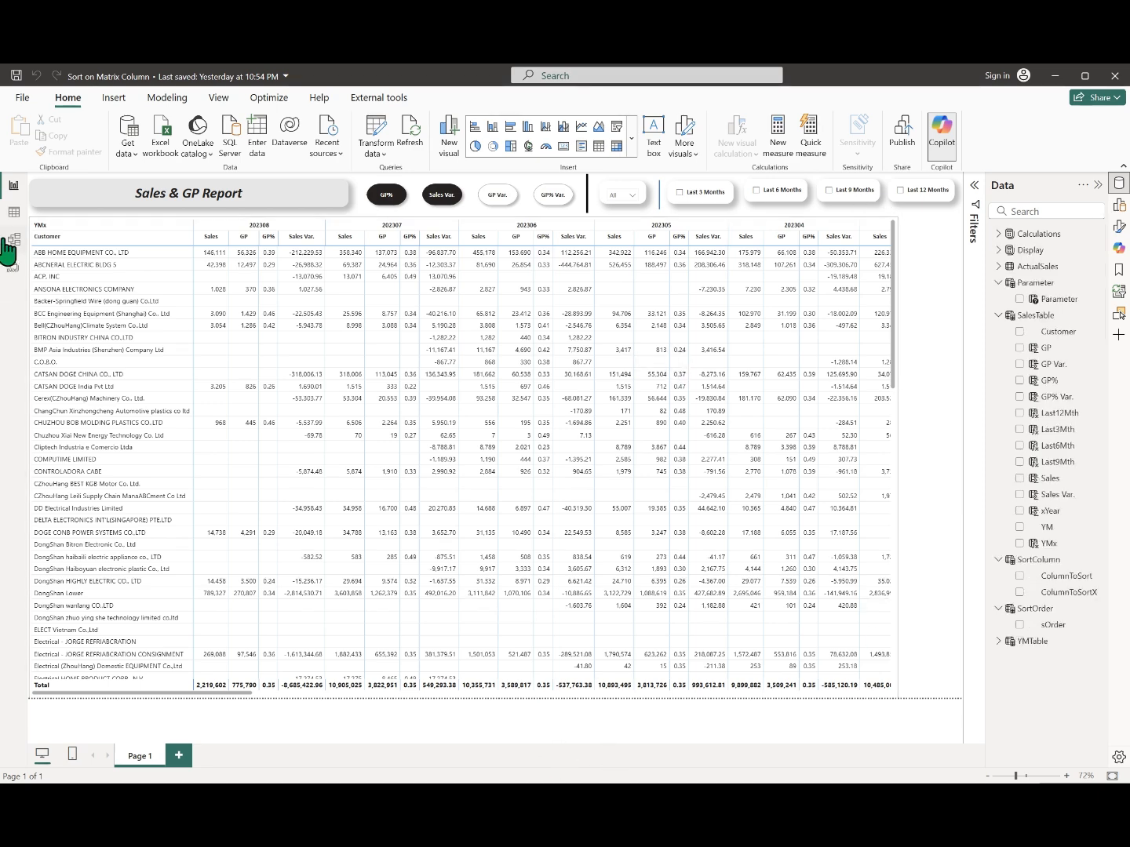
- Examine the DAX definitions and rows of the SortColumn, SortOrder and YMTable tables in the table view
click(12, 214)
scroll(1025, 383, down, 1)
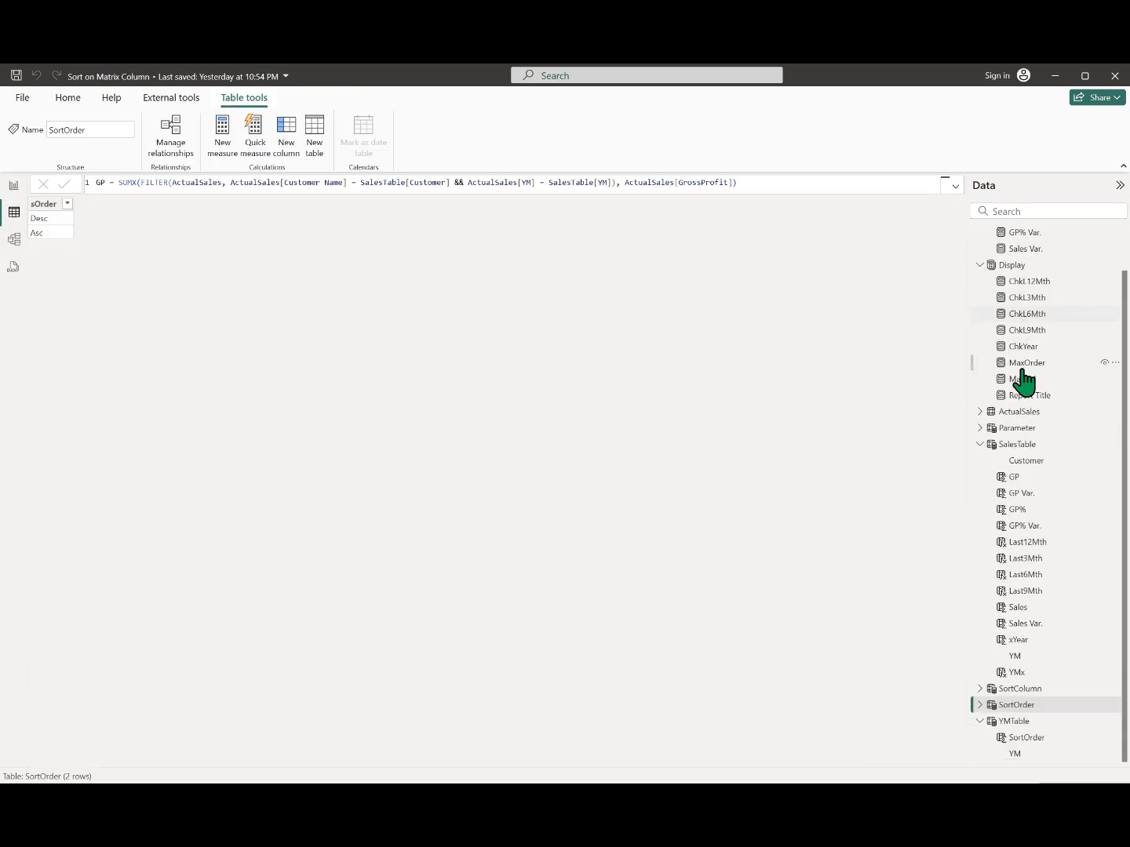
click(980, 689)
scroll(1068, 470, down, 1)
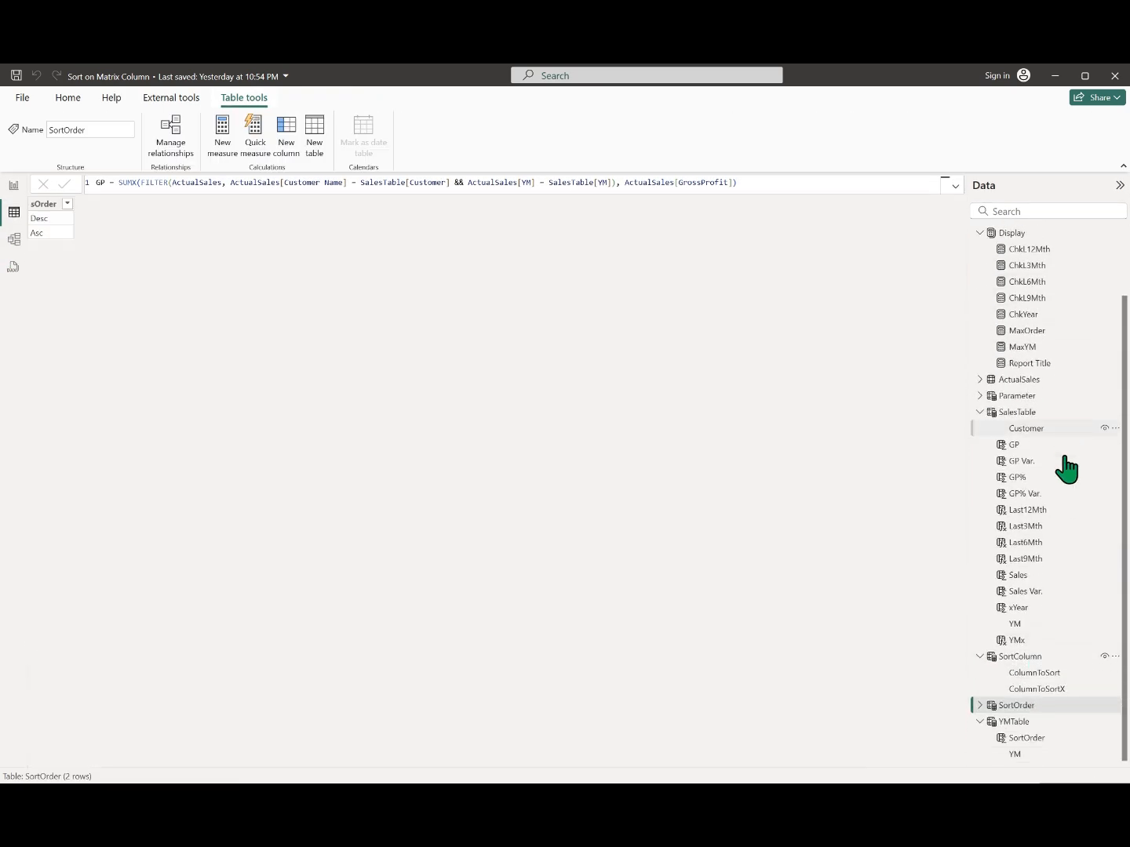
click(1024, 658)
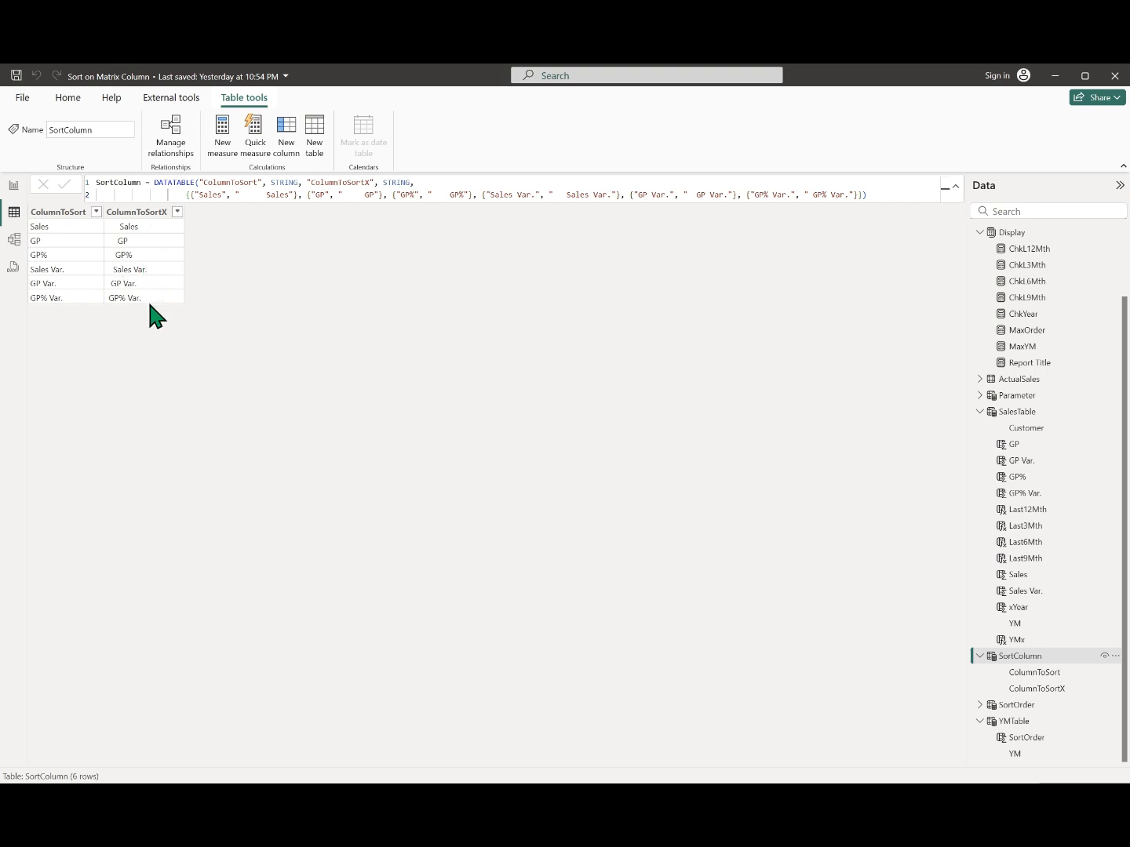
click(979, 705)
click(1018, 705)
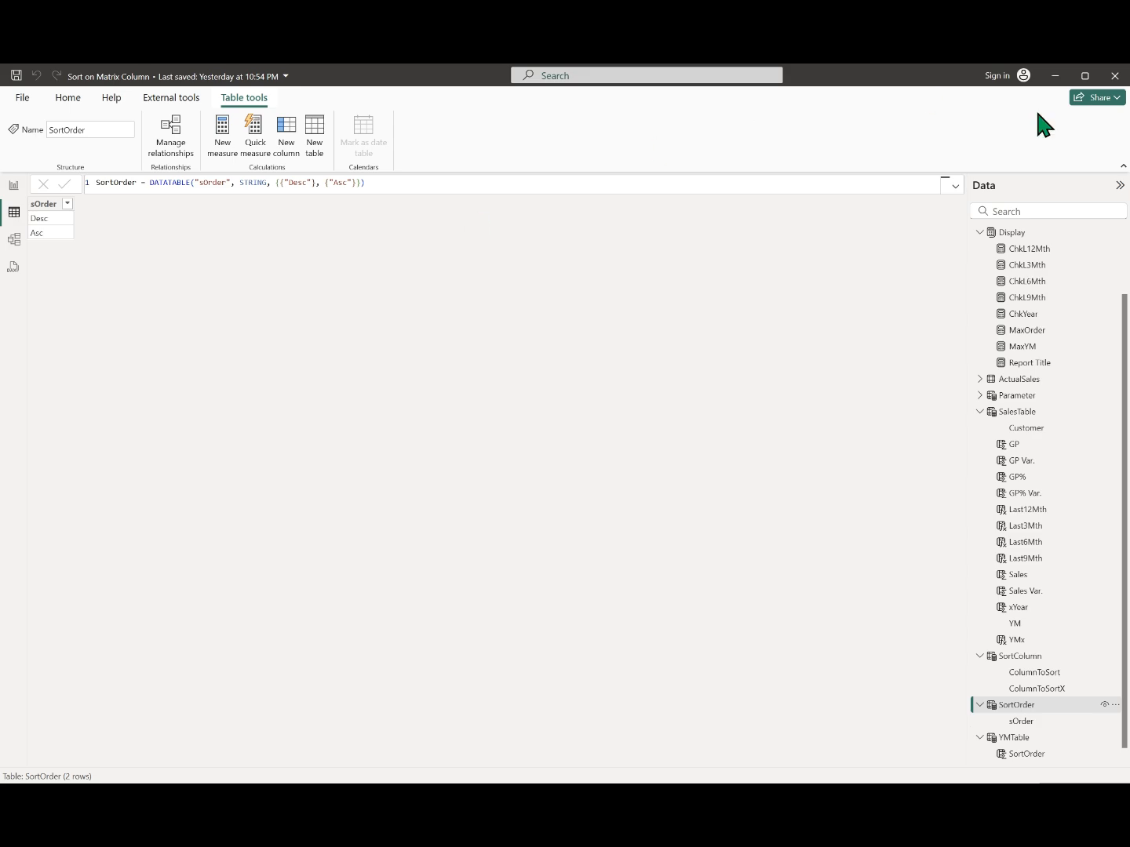
scroll(1042, 330, down, 1)
click(1028, 721)
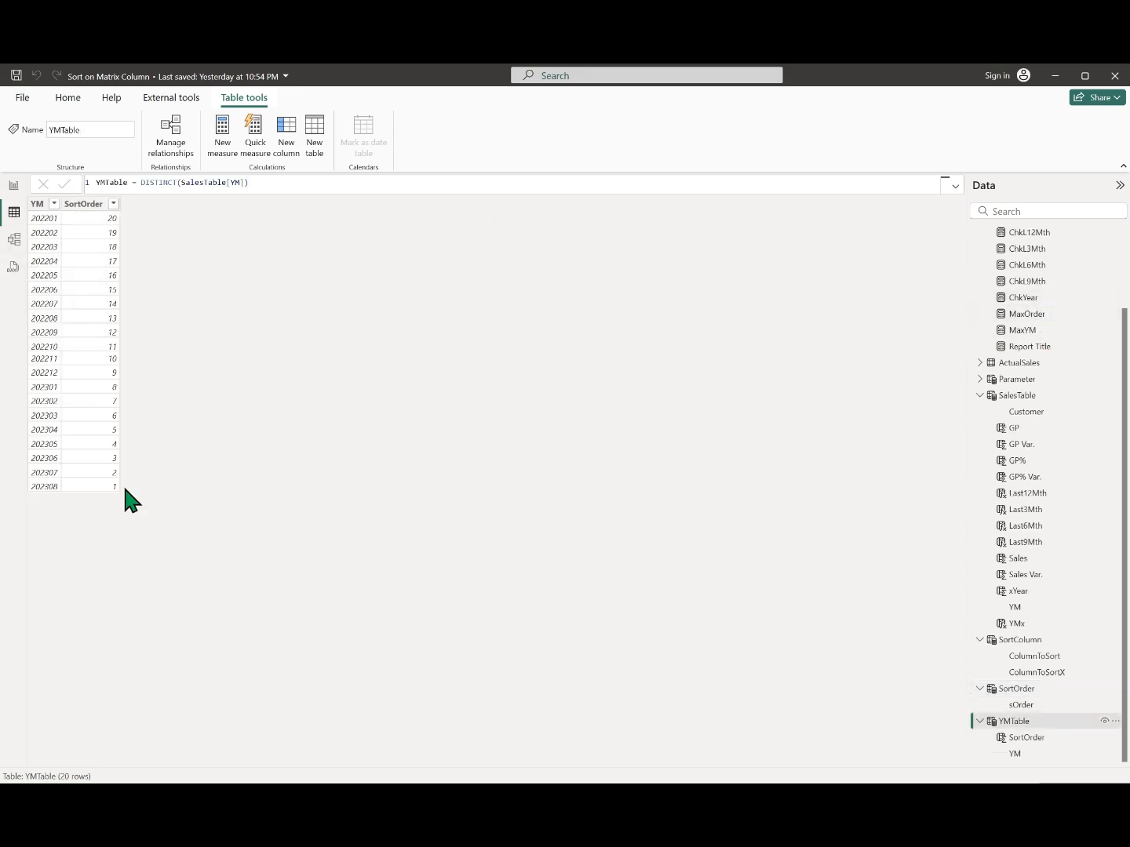
- Return to the report, check the matrix's assigned fields and filter the report with Last 3 Months
click(13, 186)
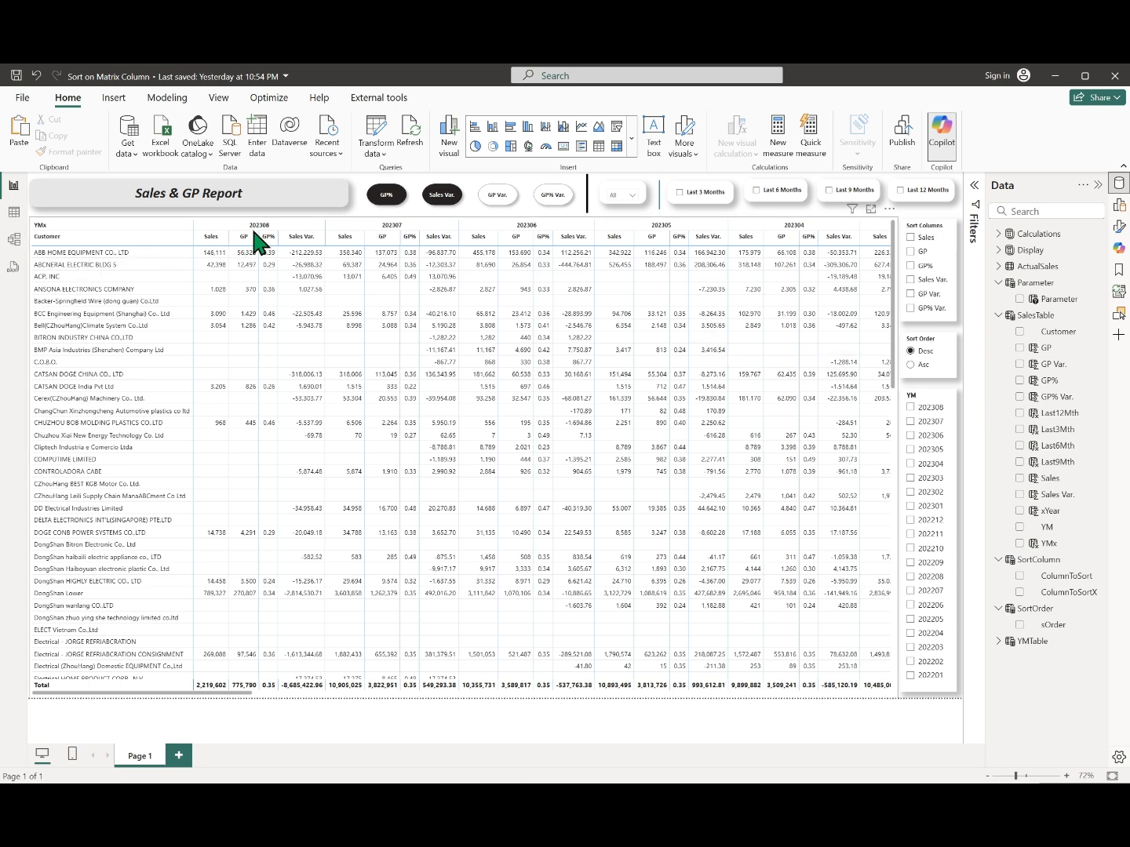
click(1119, 207)
click(896, 377)
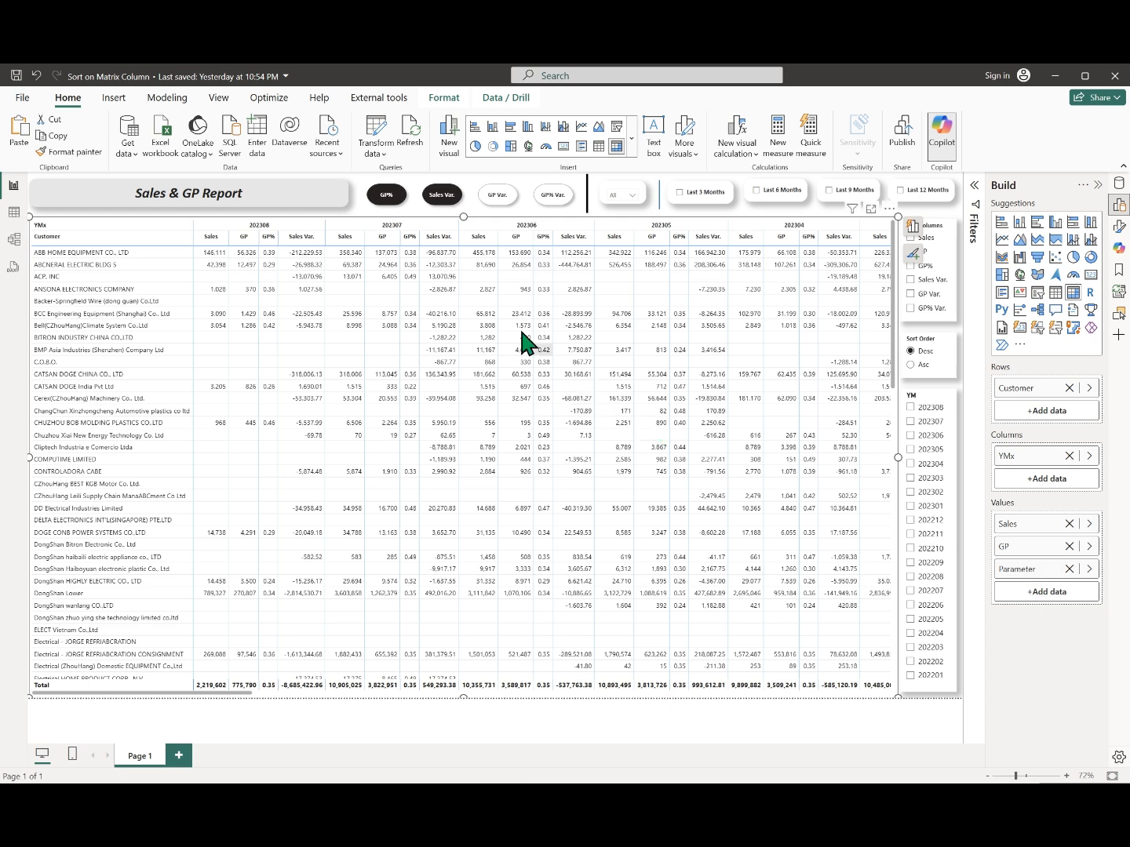
click(890, 734)
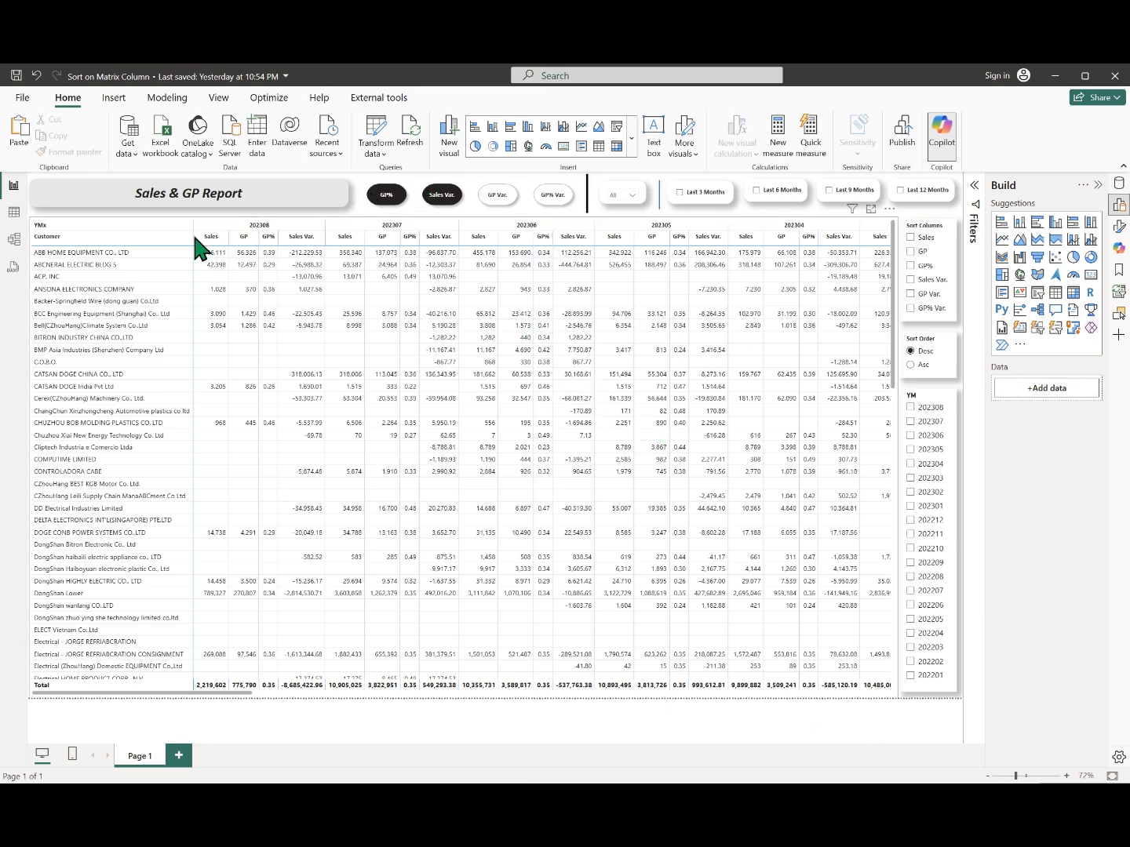
click(896, 385)
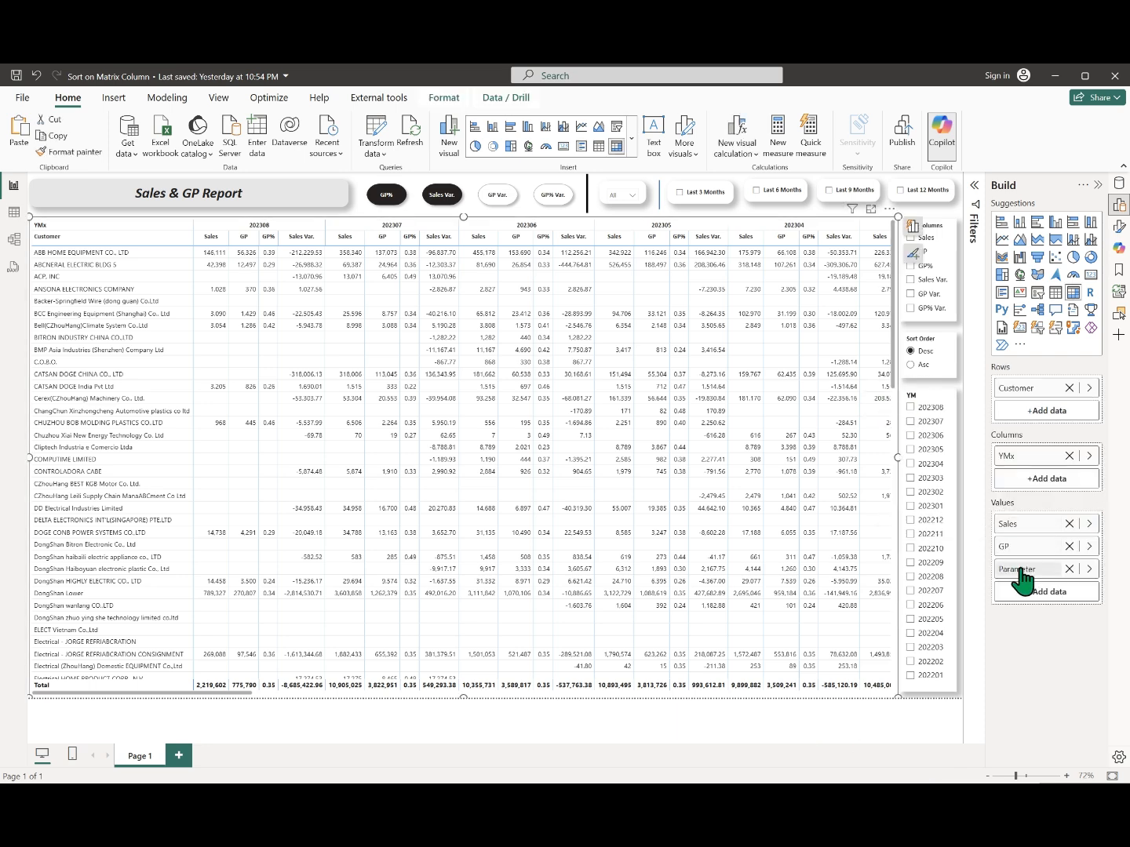
click(913, 734)
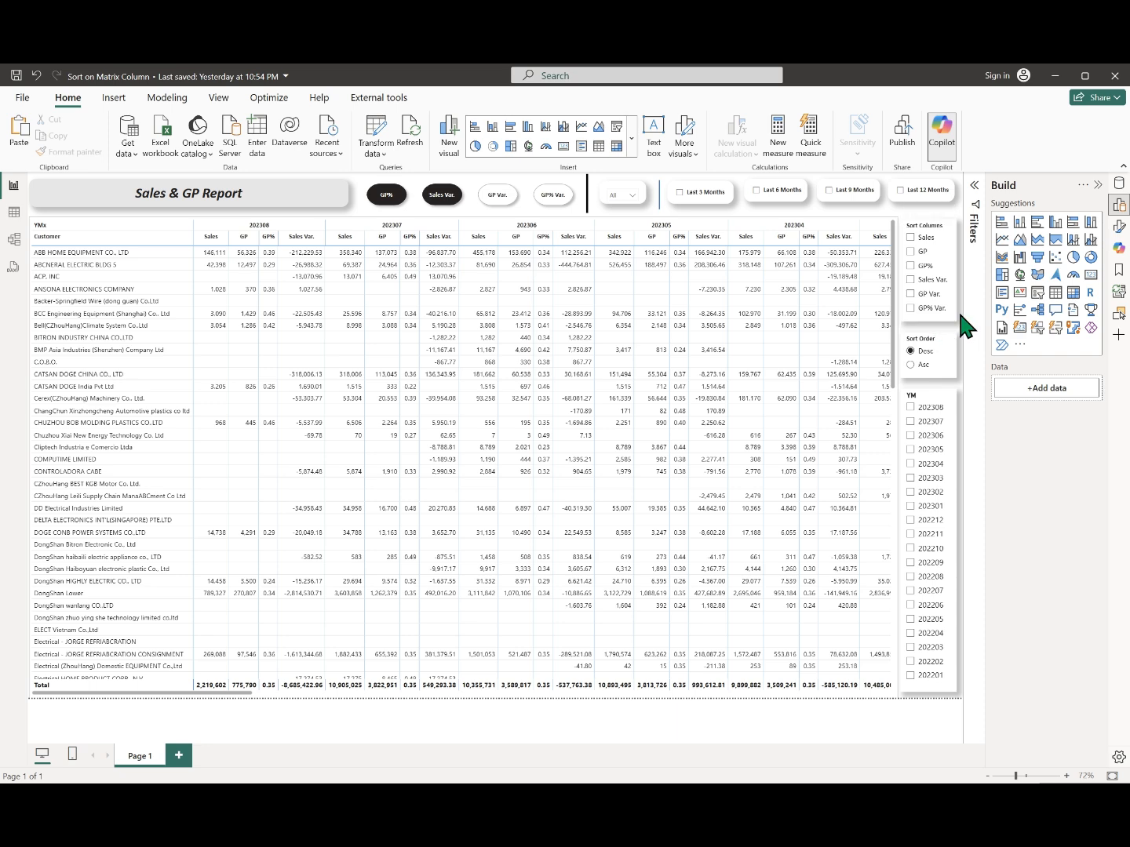
click(709, 198)
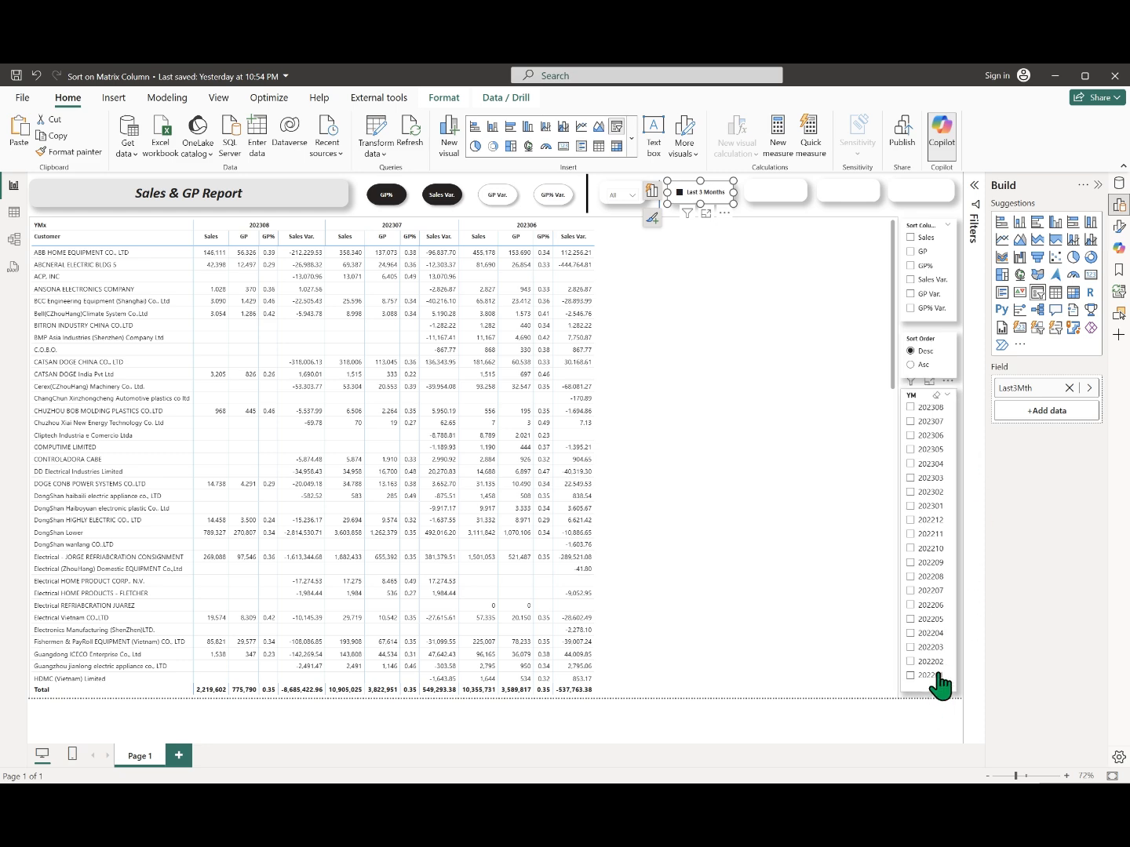
click(807, 600)
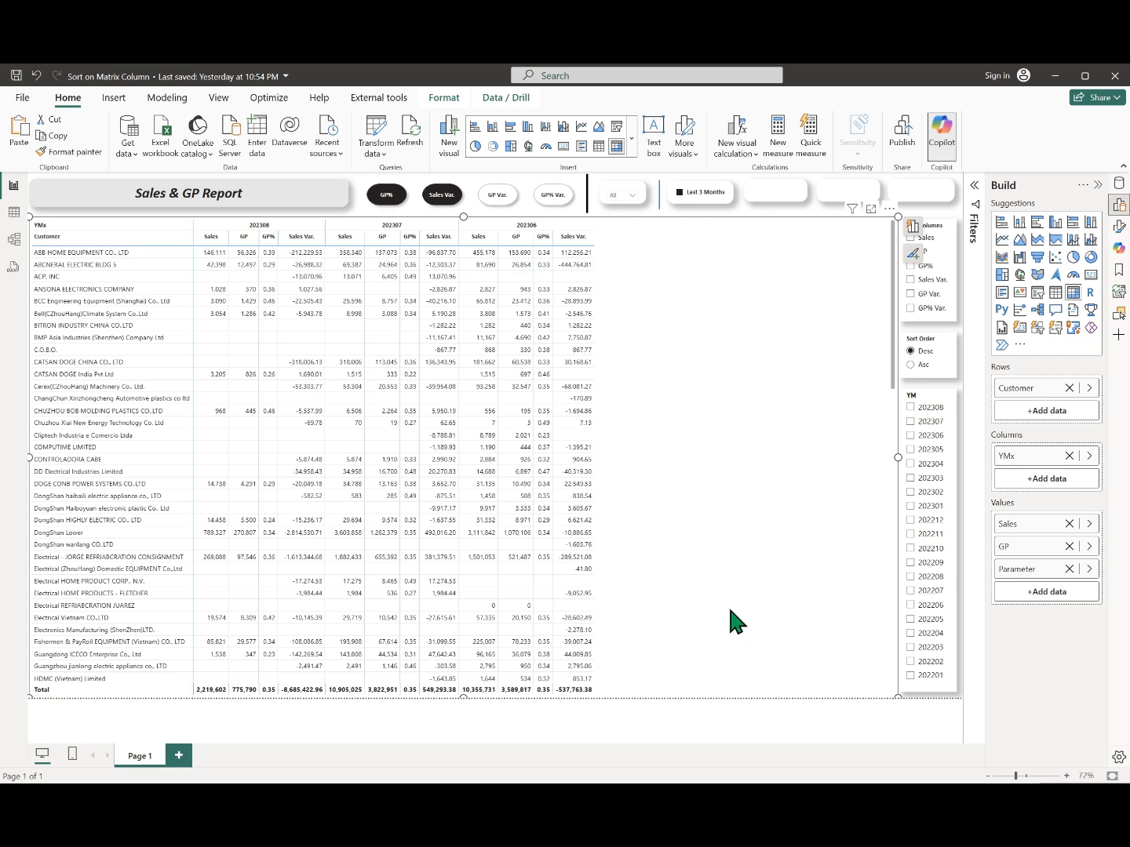
- Examine the DAX formula of the FilterColumn measure and compare it with the Parameter slicer's selections
click(978, 200)
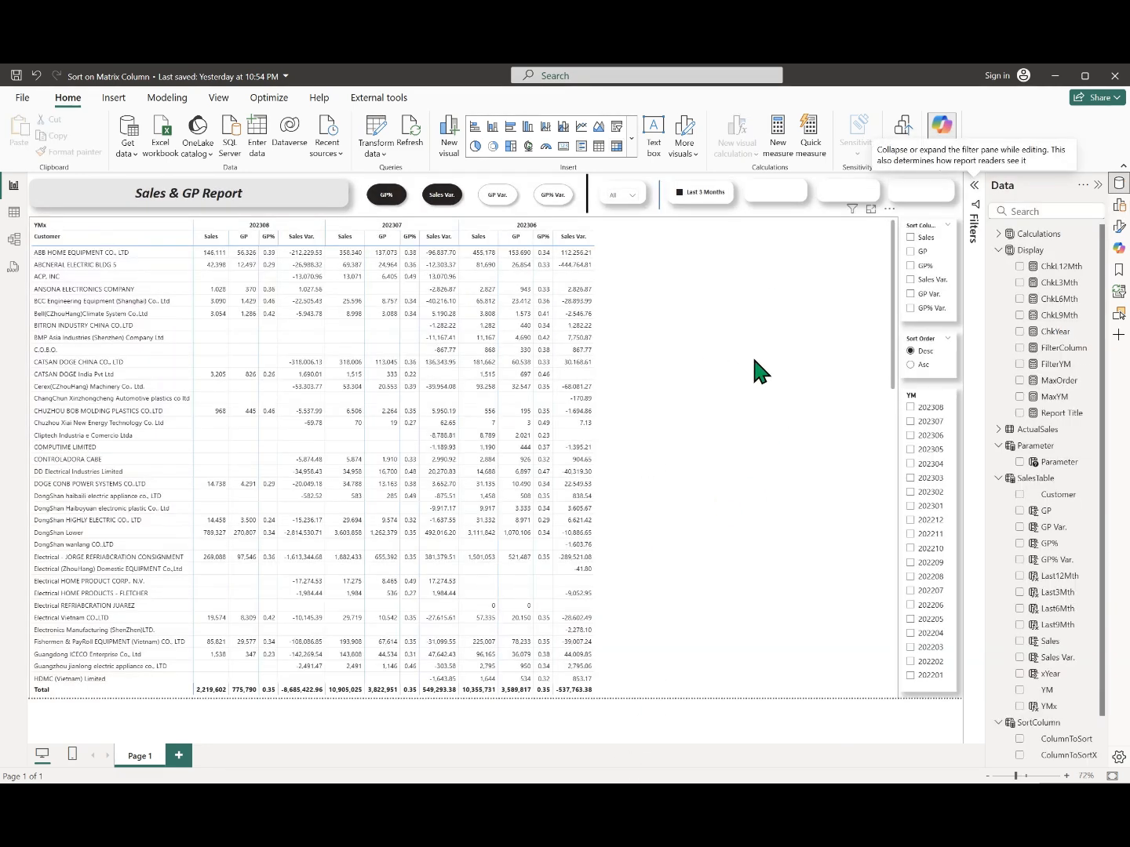
click(1064, 349)
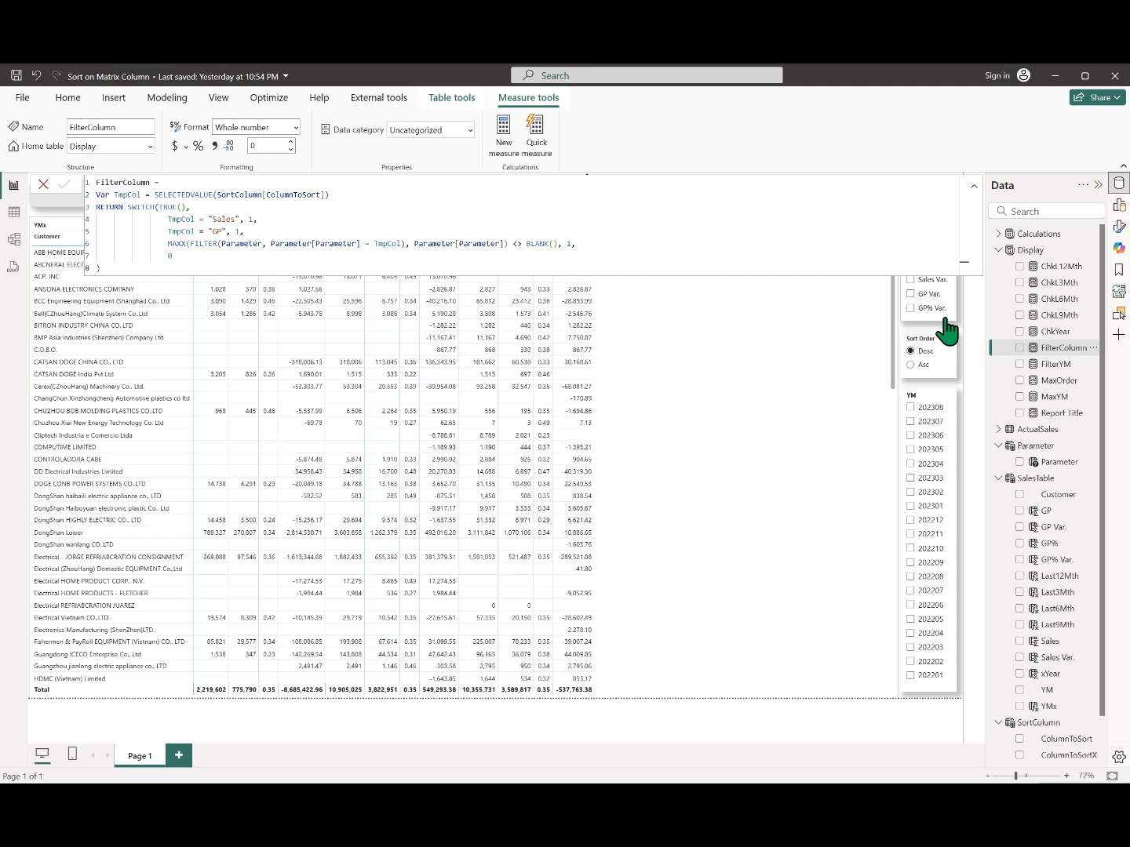
click(971, 188)
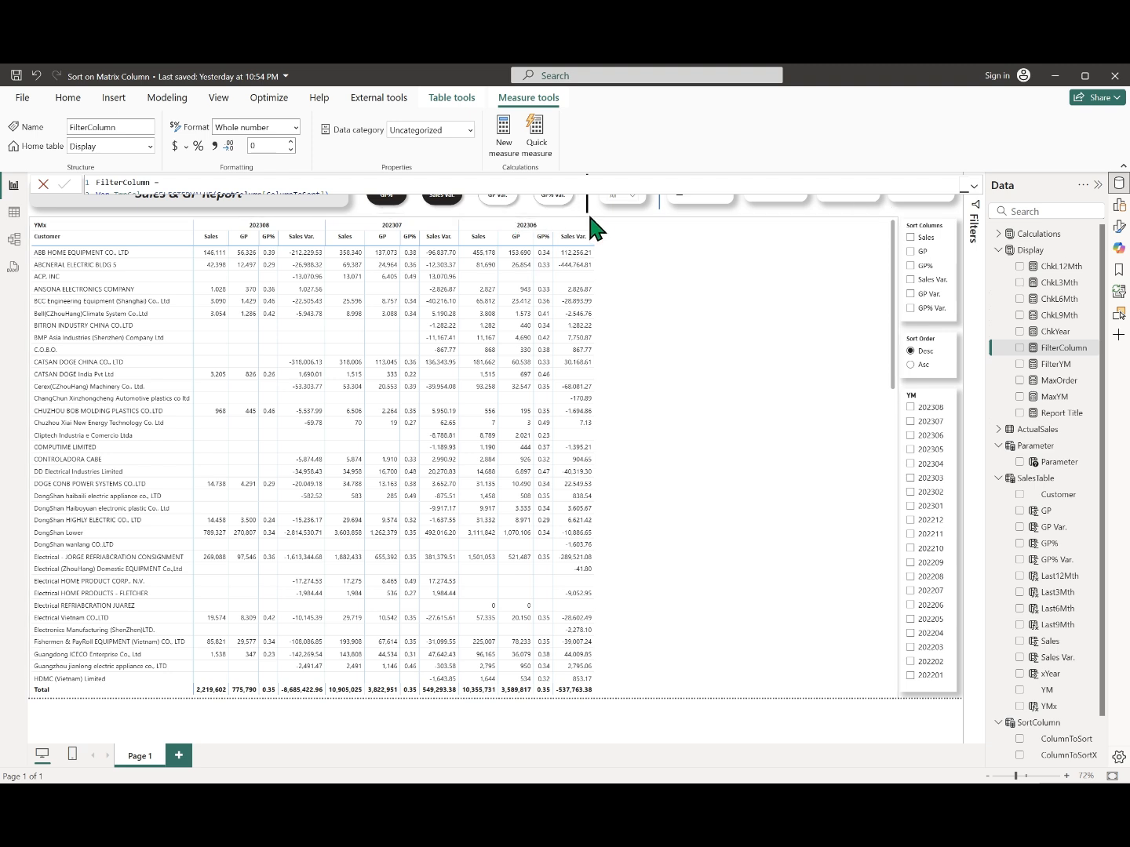
click(972, 189)
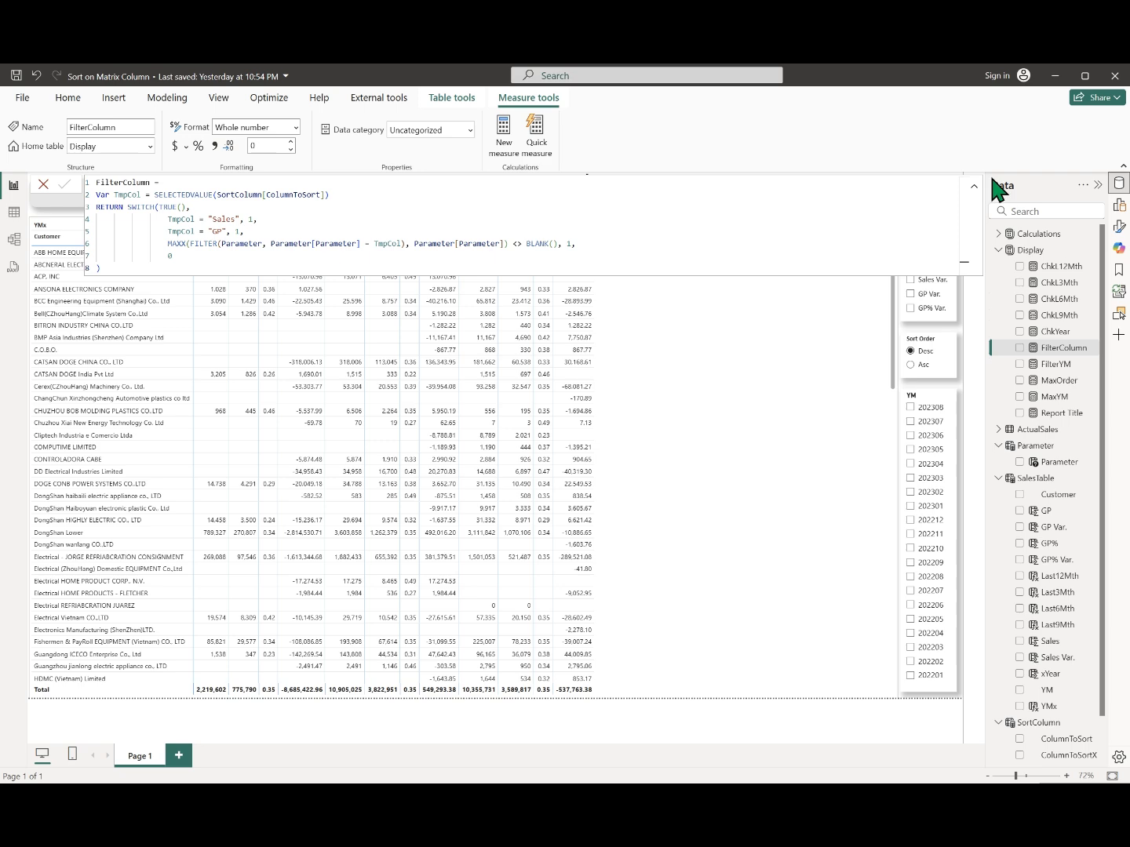
click(974, 186)
click(500, 210)
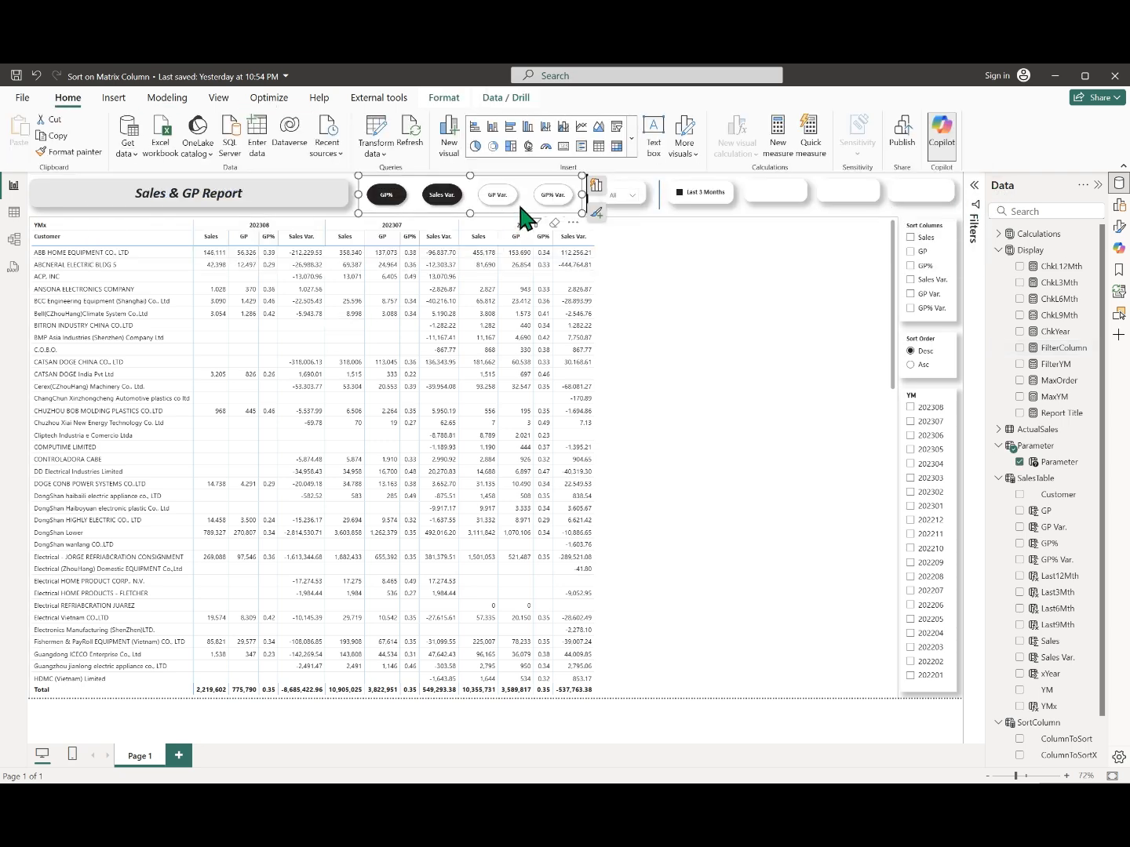
- Select the Sort Columns slicer and review how the FilterColumn formula relates to its options
scroll(1062, 604, down, 1)
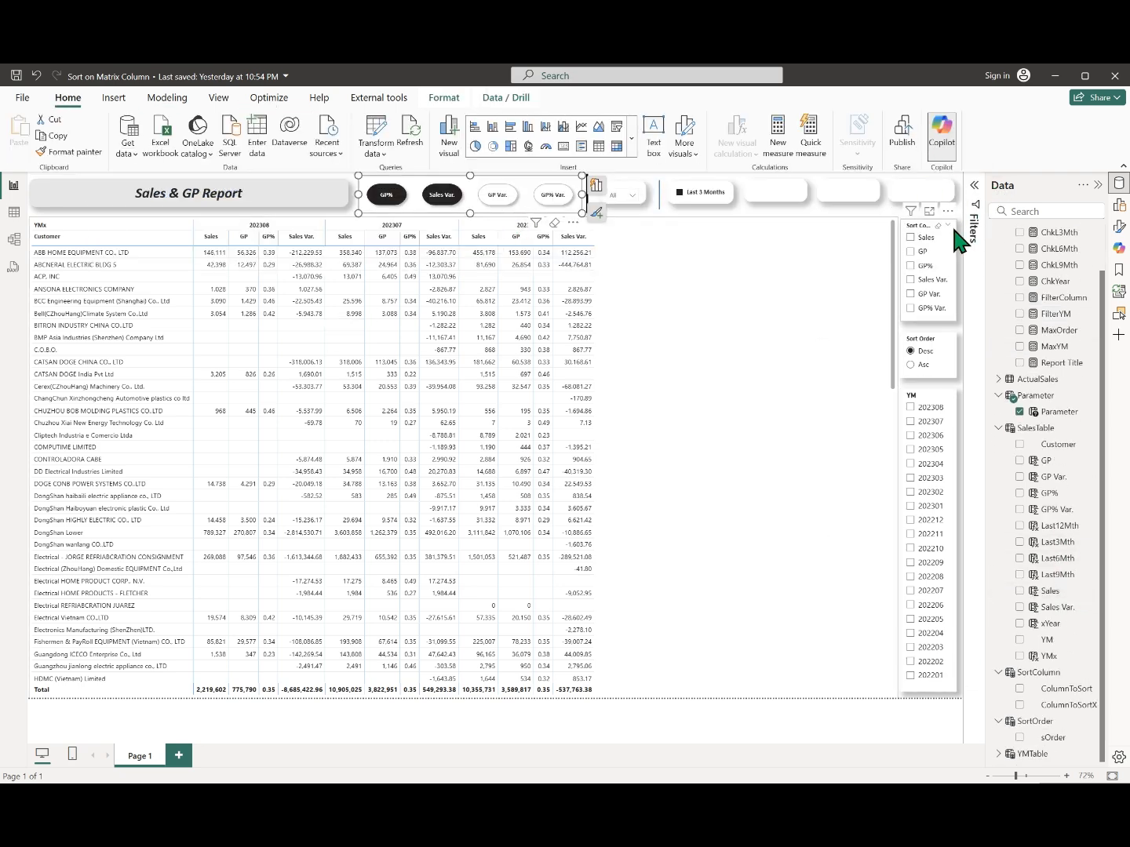
click(950, 324)
click(953, 311)
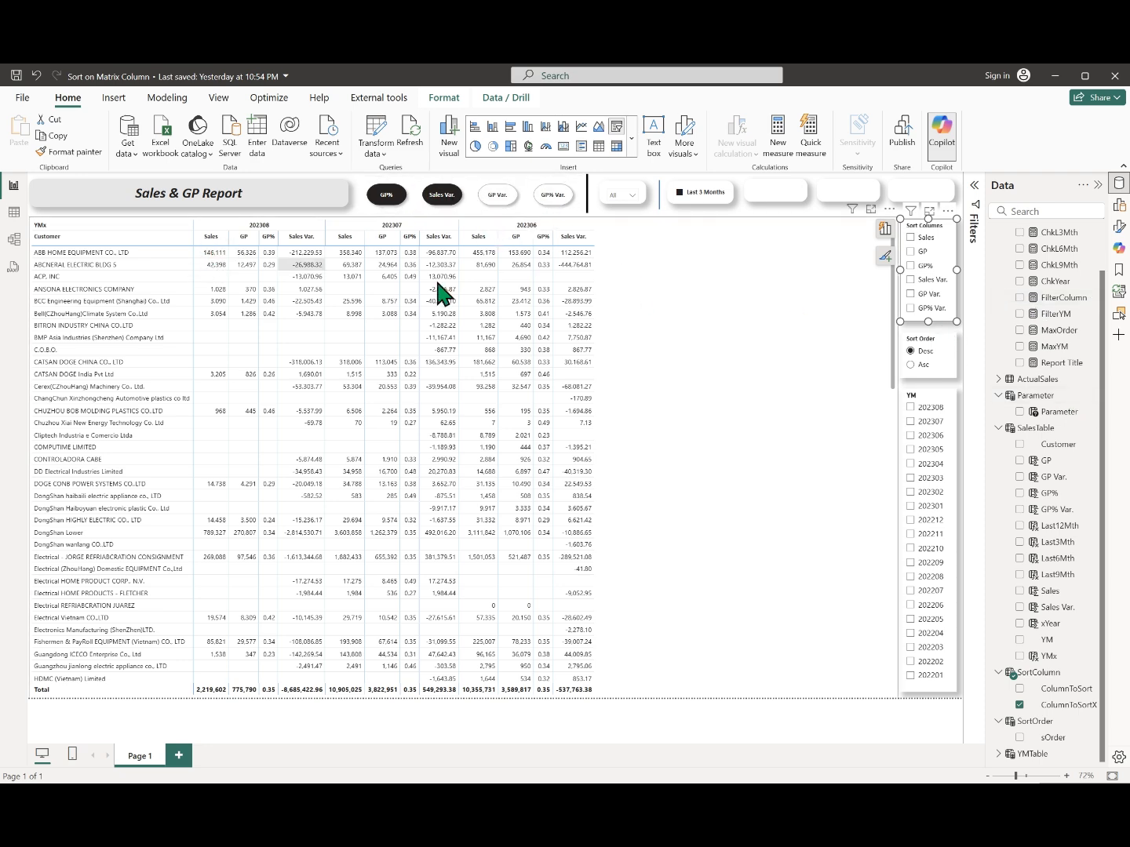
click(1067, 300)
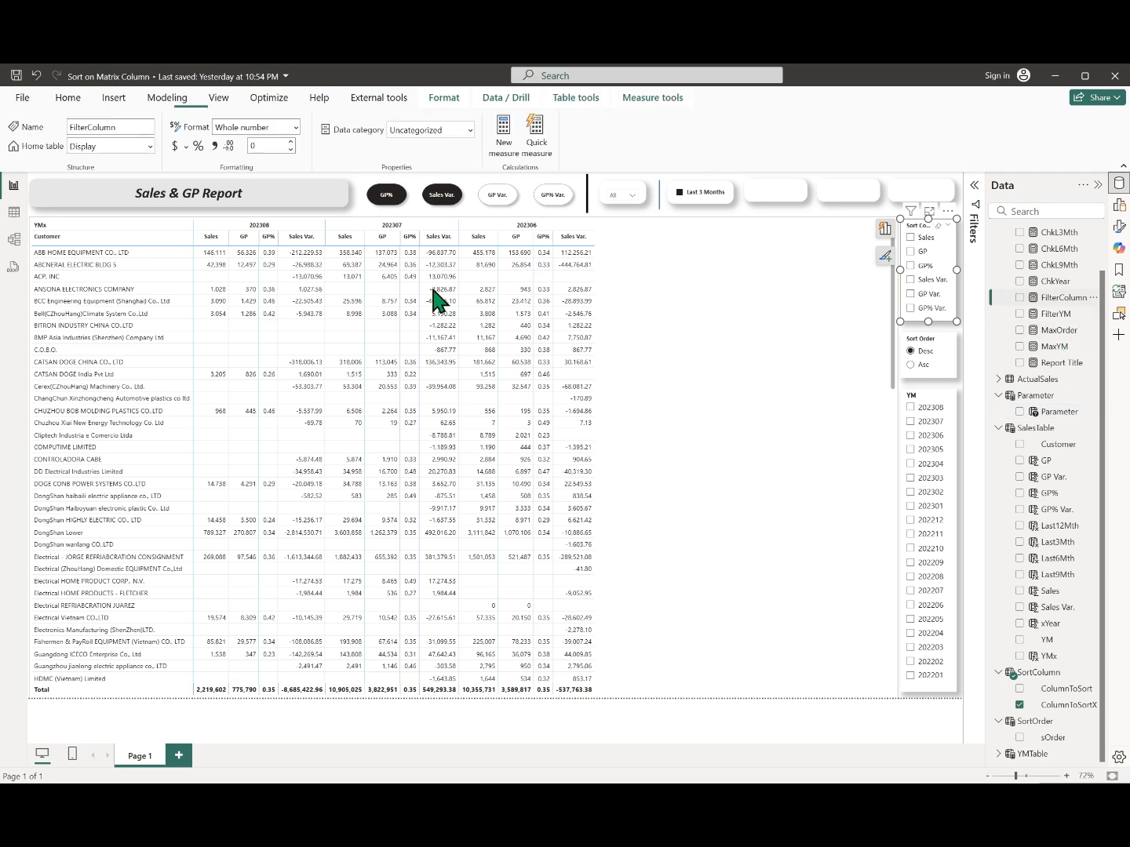
click(972, 187)
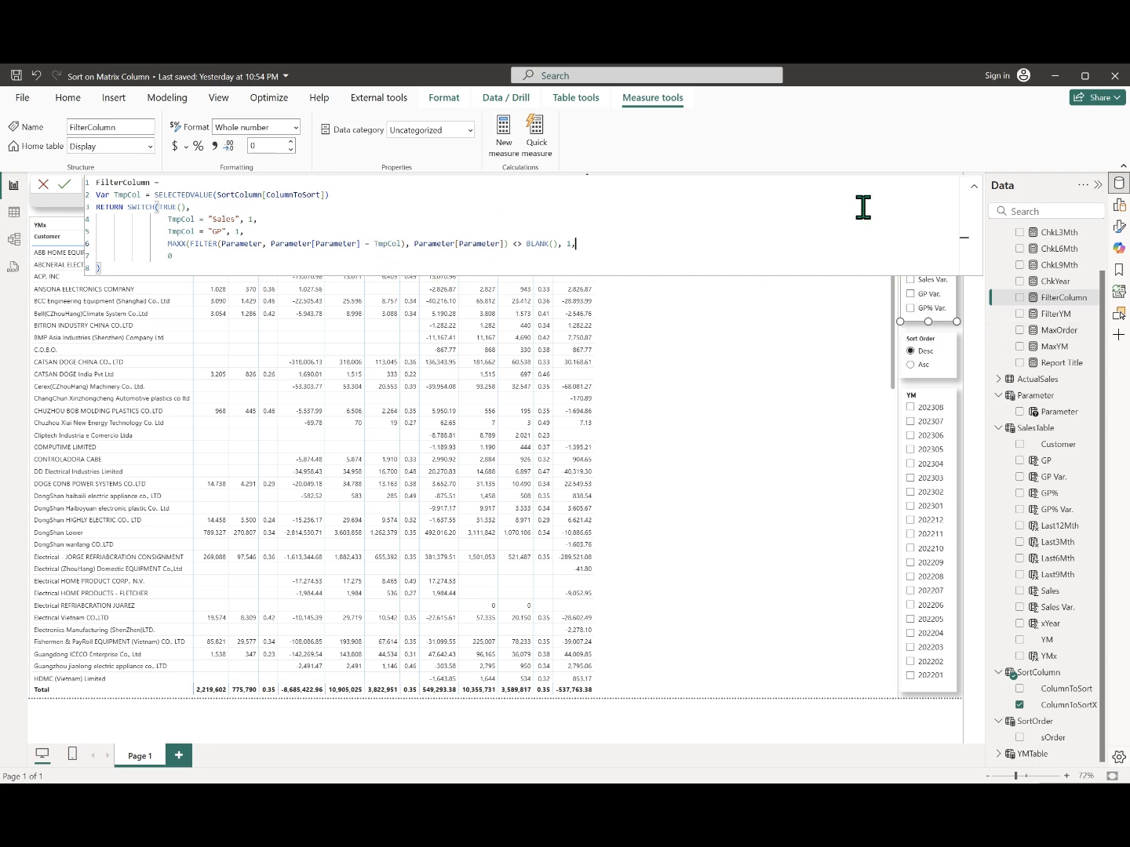
click(973, 186)
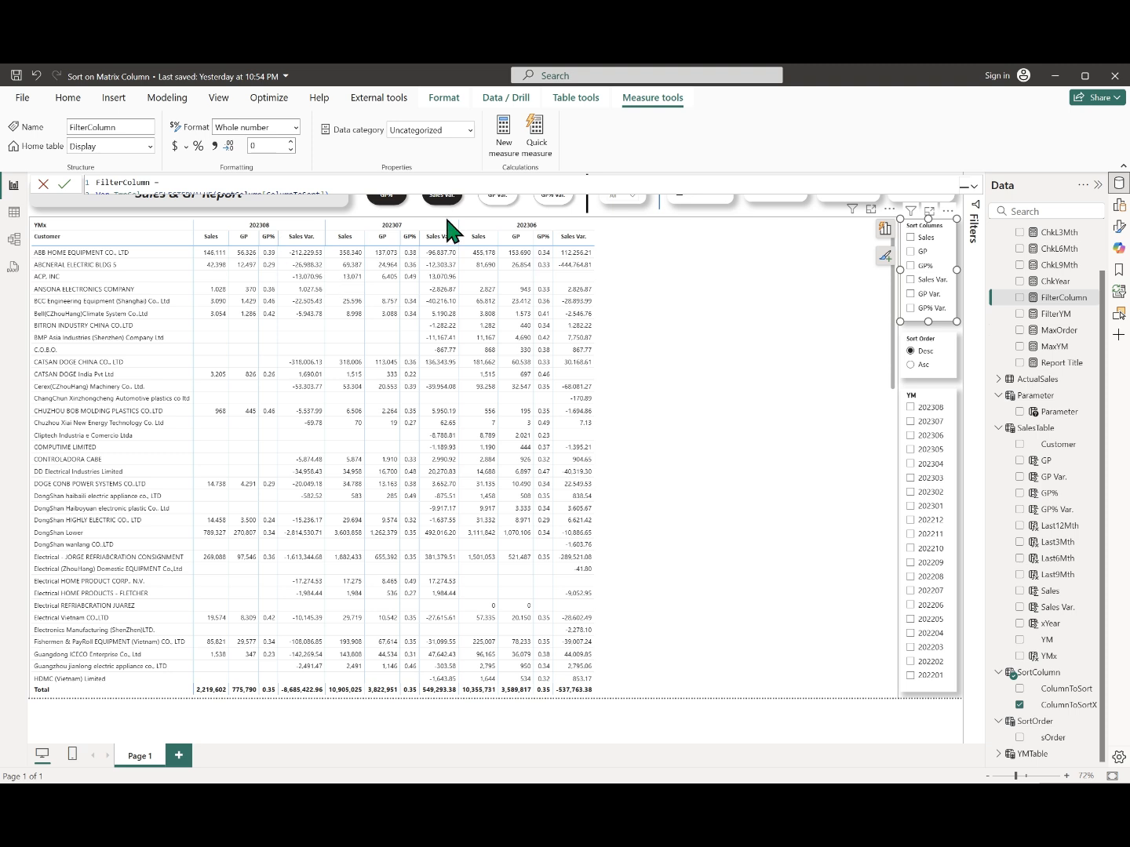
click(973, 186)
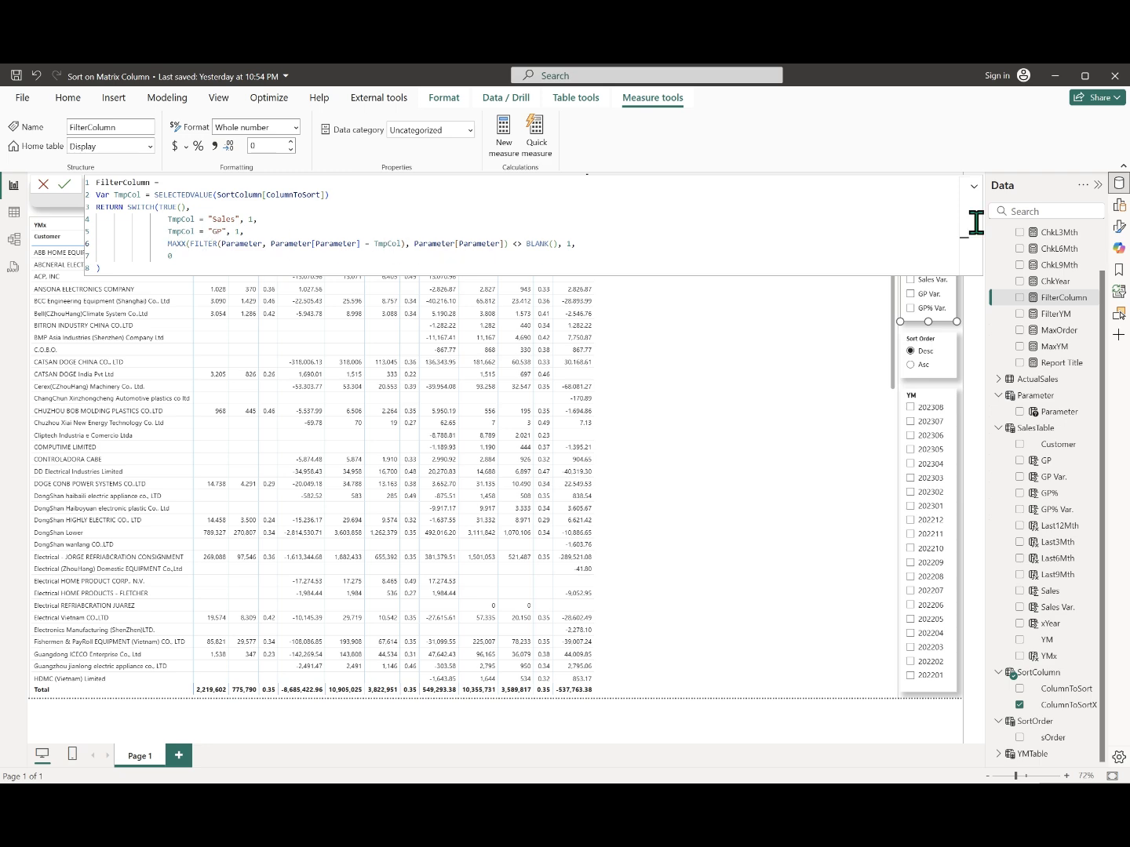
click(974, 187)
click(974, 188)
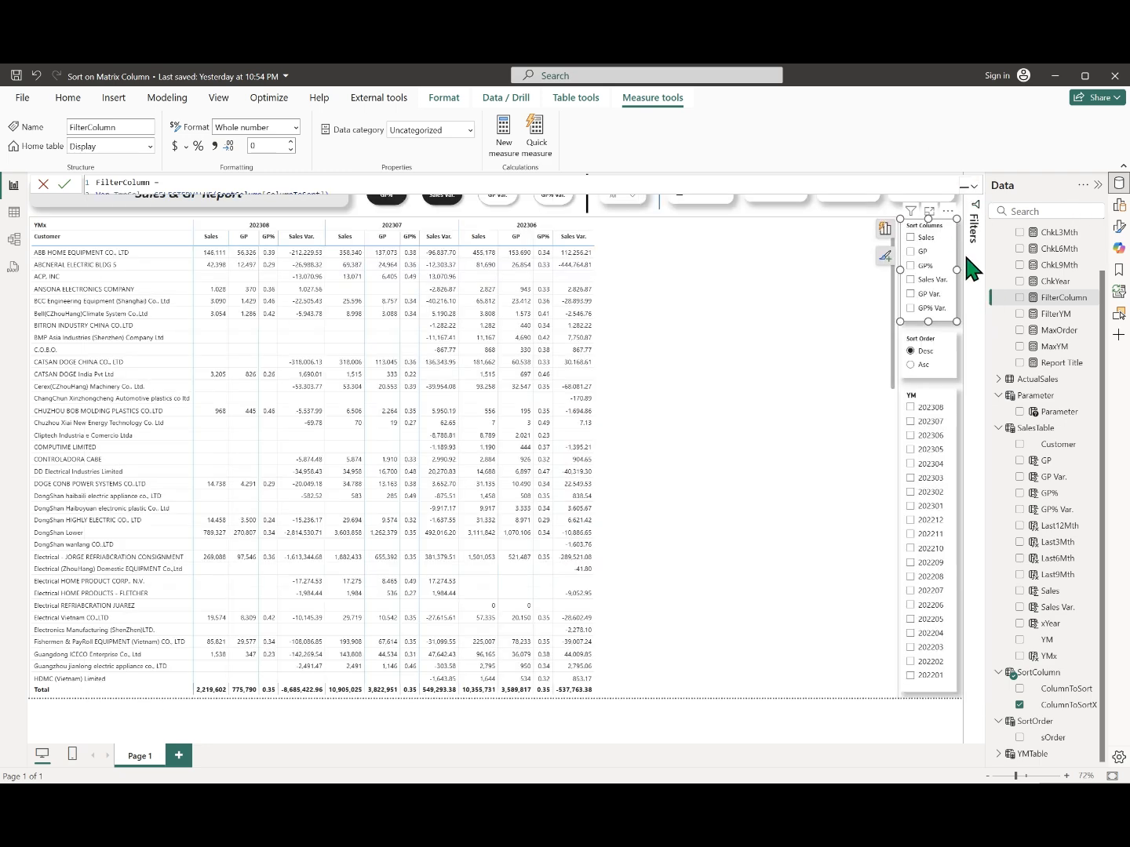
- Add FilterColumn as a visual-level filter on the Sort Columns slicer, showing items when the value is 1
click(974, 208)
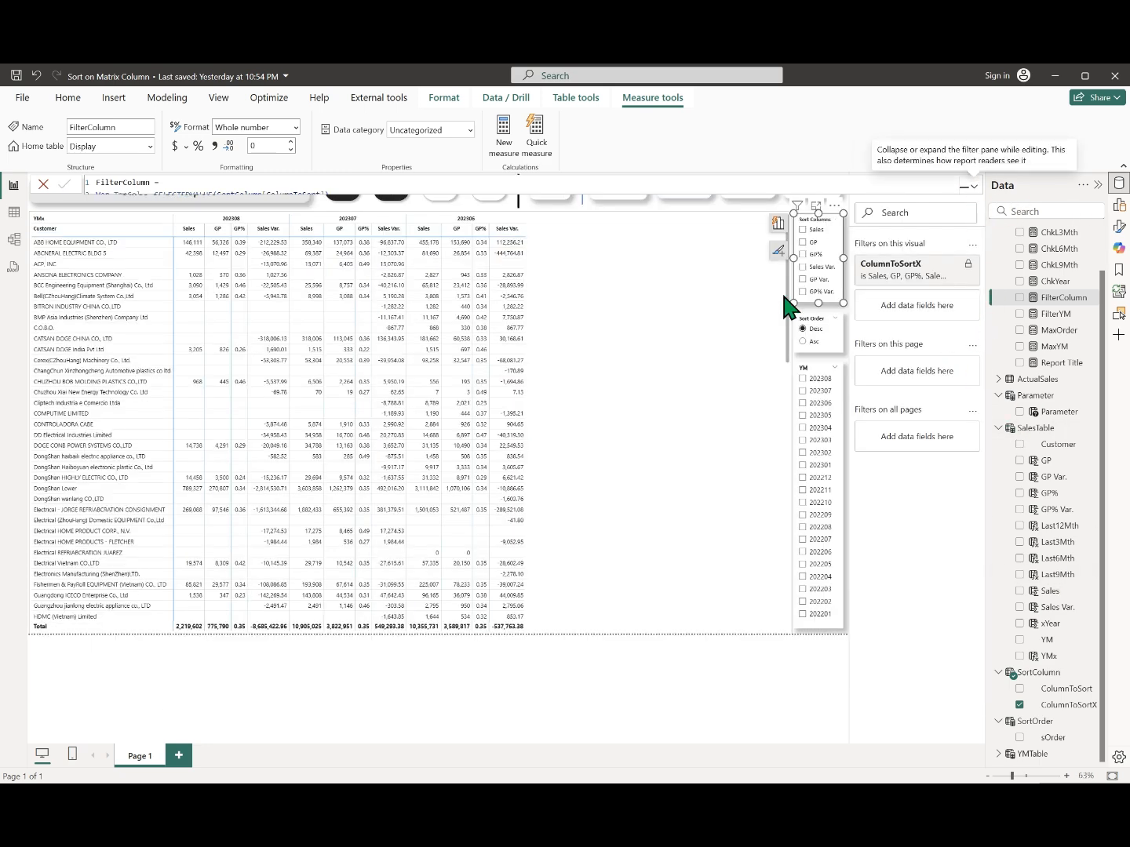
drag(1061, 298, 936, 314)
click(938, 361)
click(886, 414)
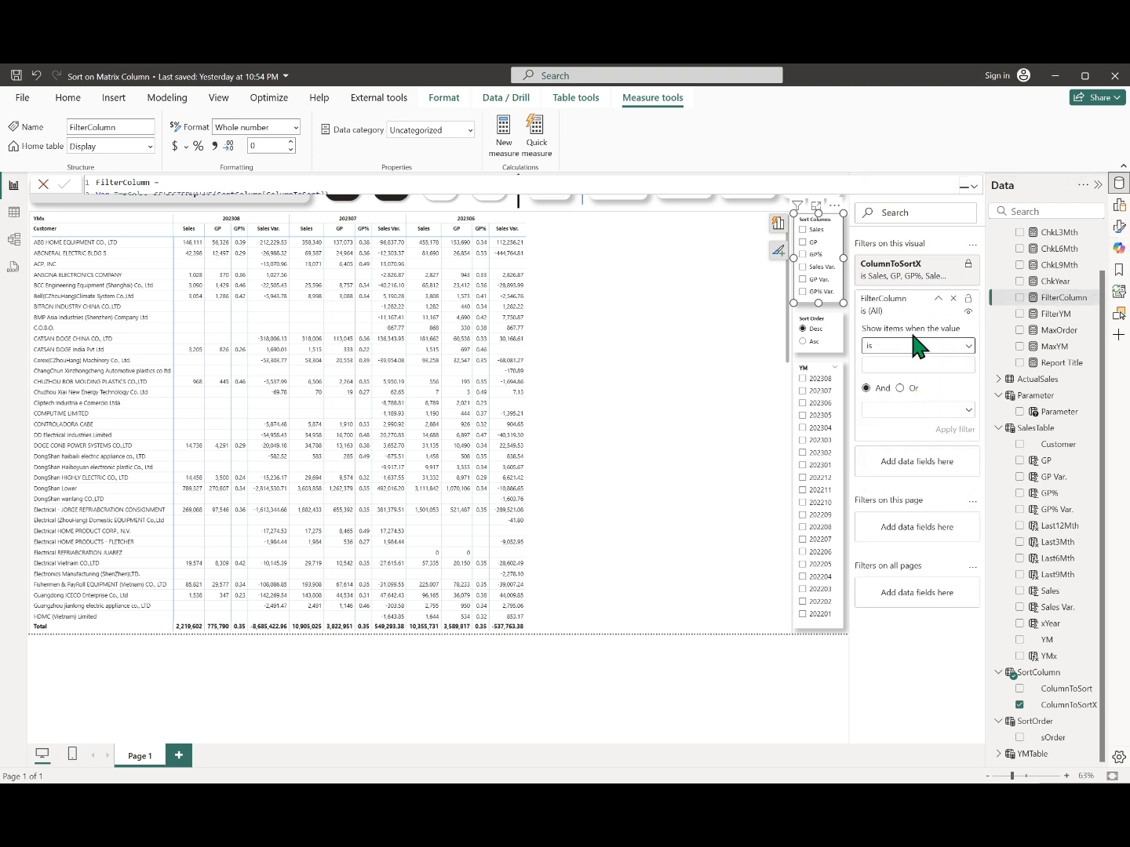
click(955, 429)
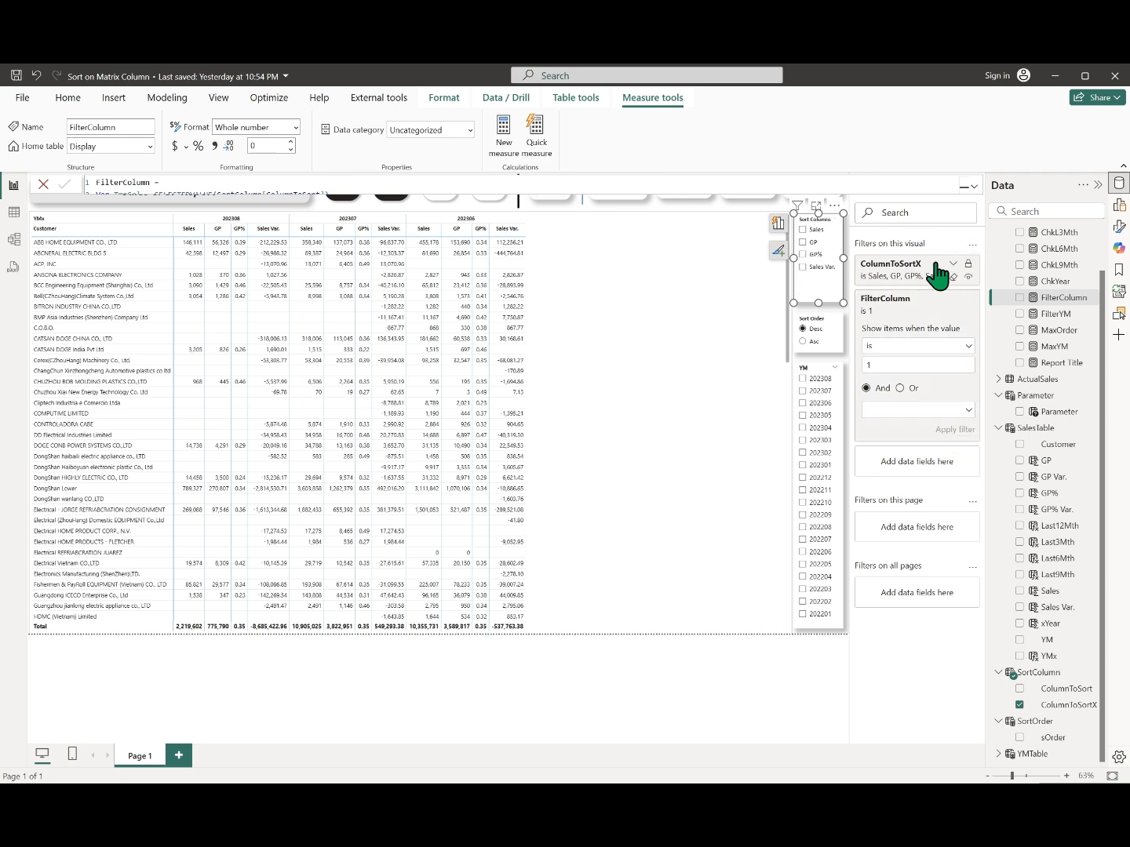
- Examine the DAX formula of the FilterYM measure alongside the YM slicer and the matrix
click(801, 668)
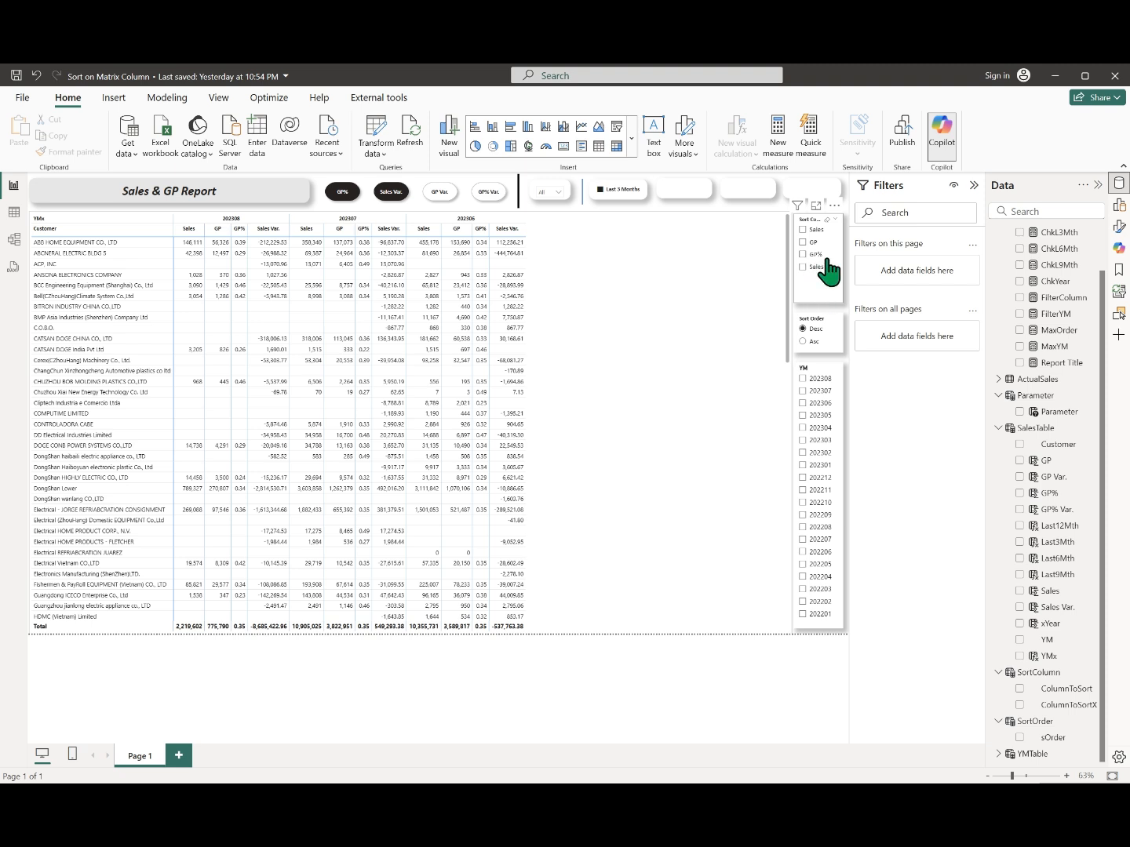
click(1057, 315)
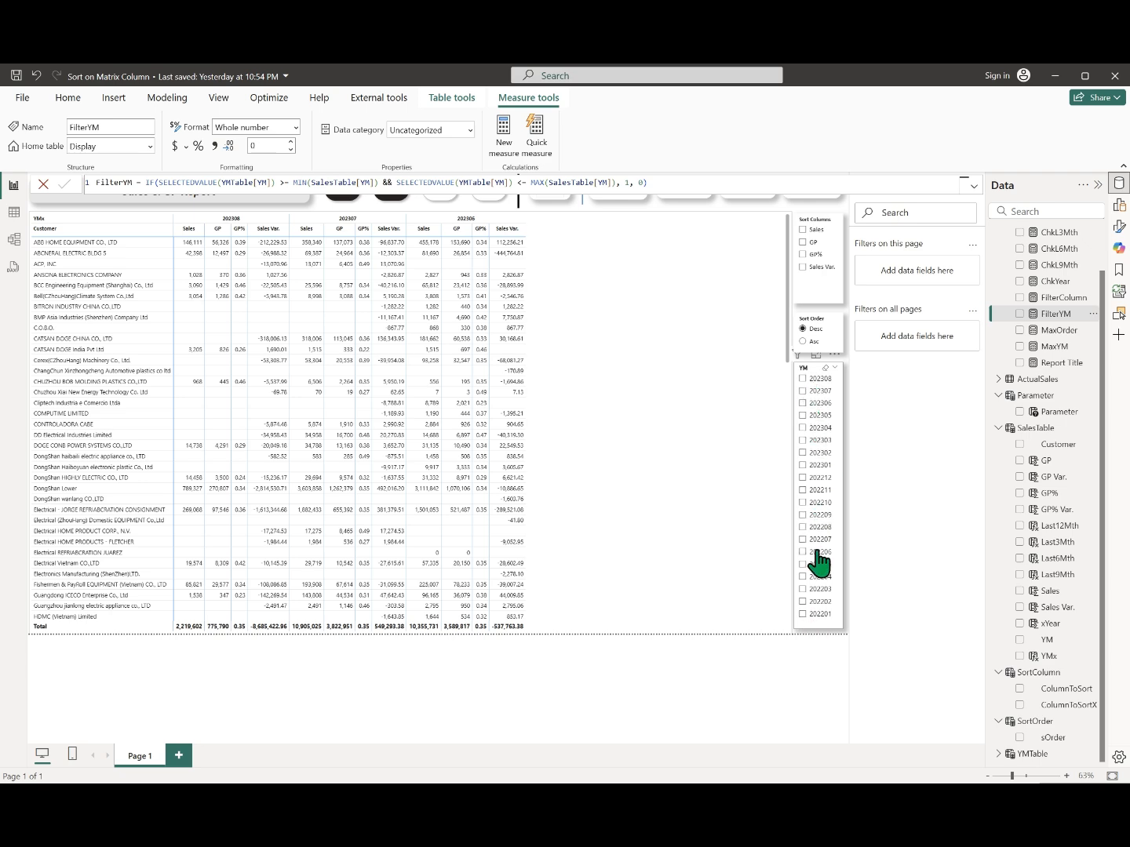
click(697, 467)
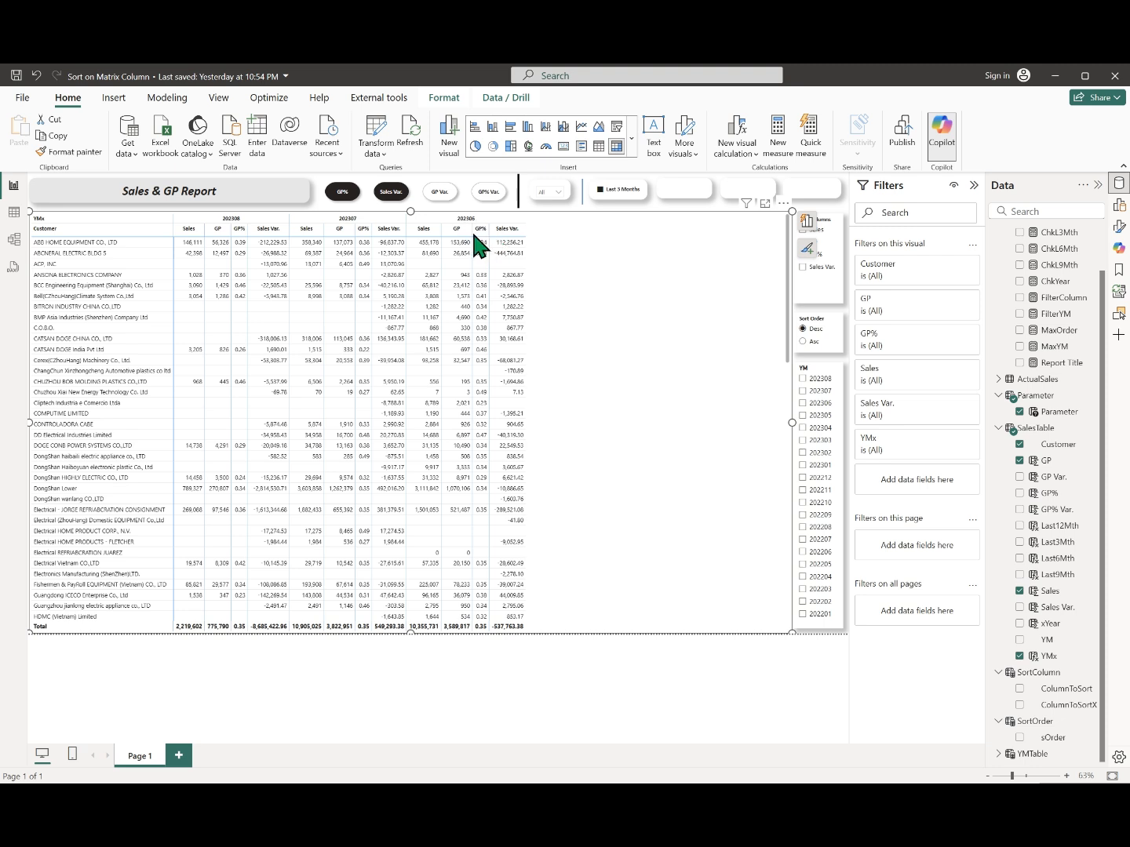
click(1056, 316)
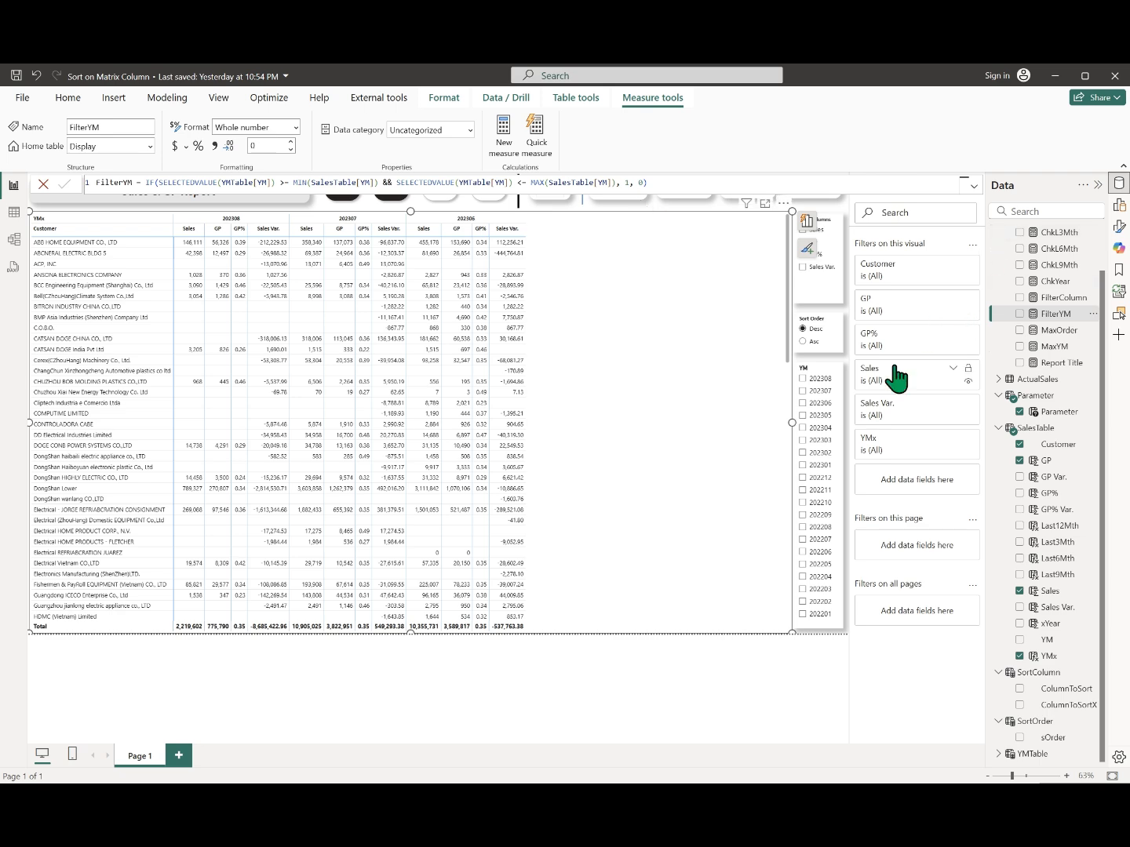
- Add FilterYM as a visual-level filter on the YM slicer, showing items when the value is 1
click(838, 628)
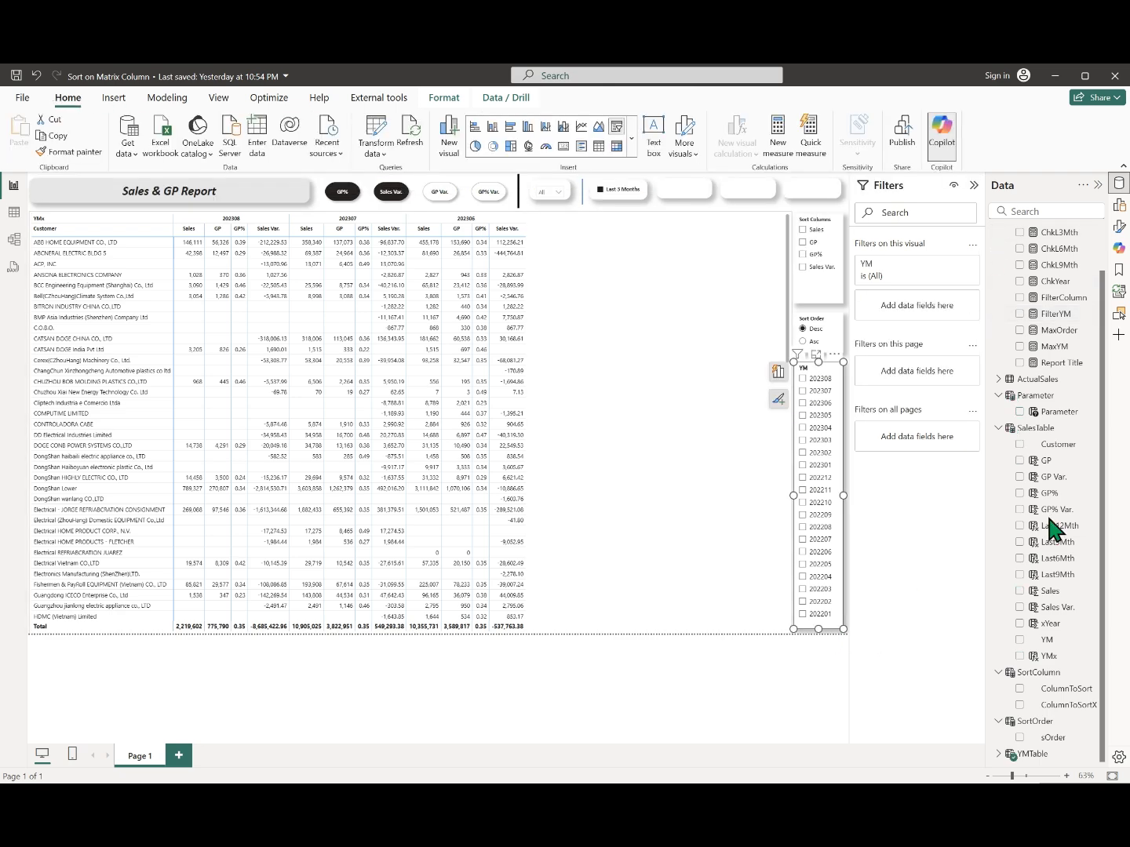
drag(1062, 318, 929, 312)
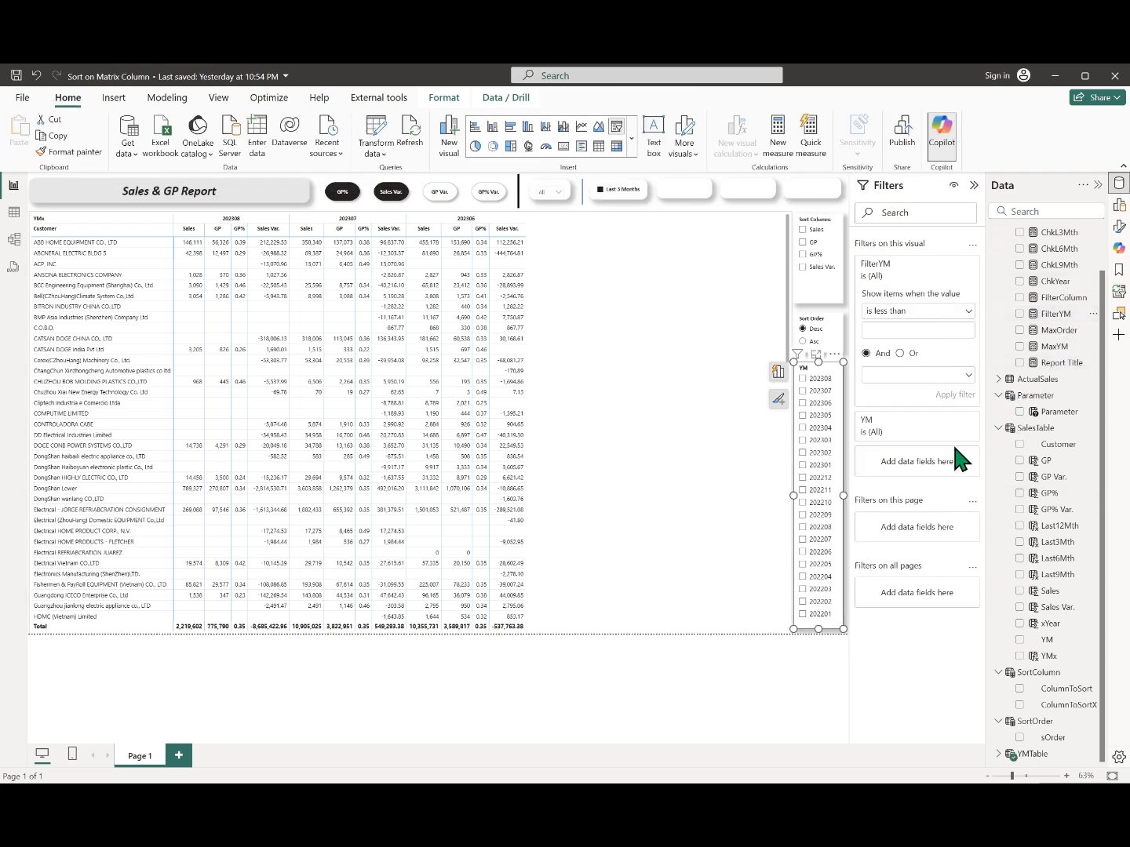
click(966, 311)
click(896, 396)
click(926, 330)
text(1)
click(955, 396)
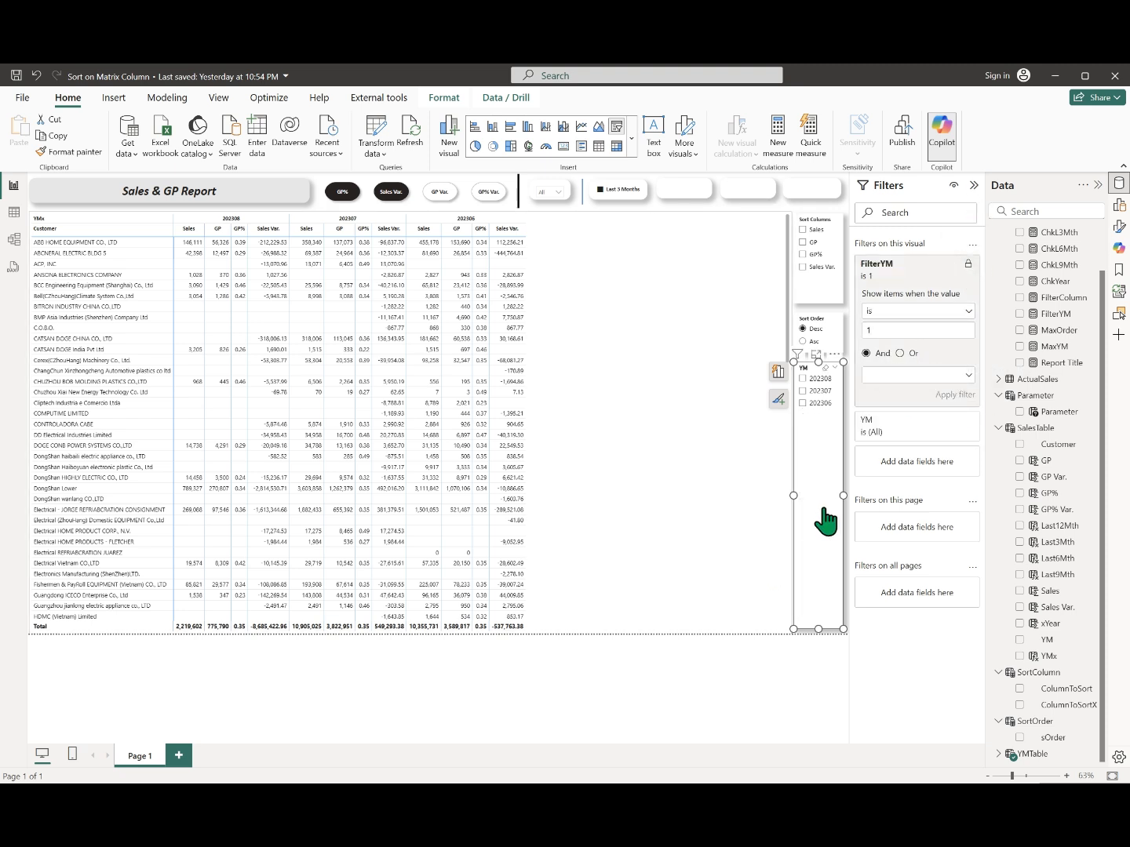
click(795, 658)
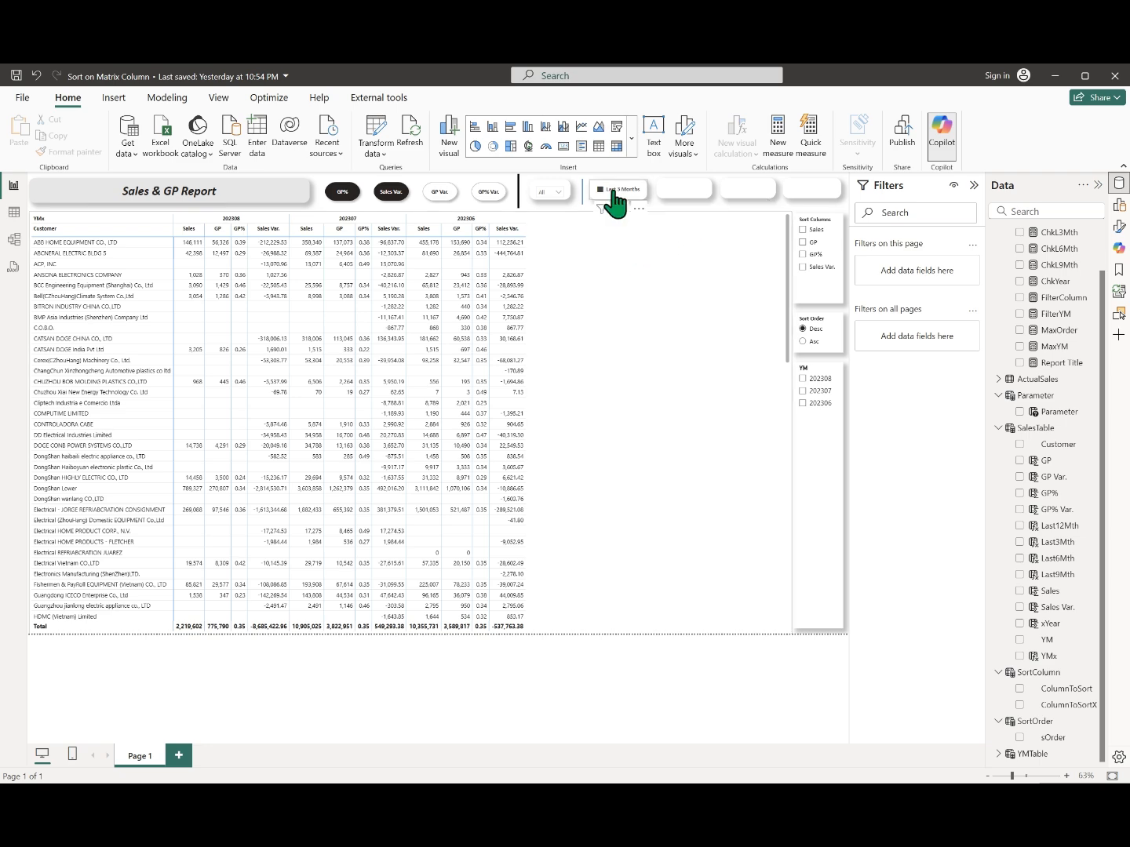
- Test the YM slicer by filtering the report with Last 6 Months and with year 2022, clearing each filter
click(693, 189)
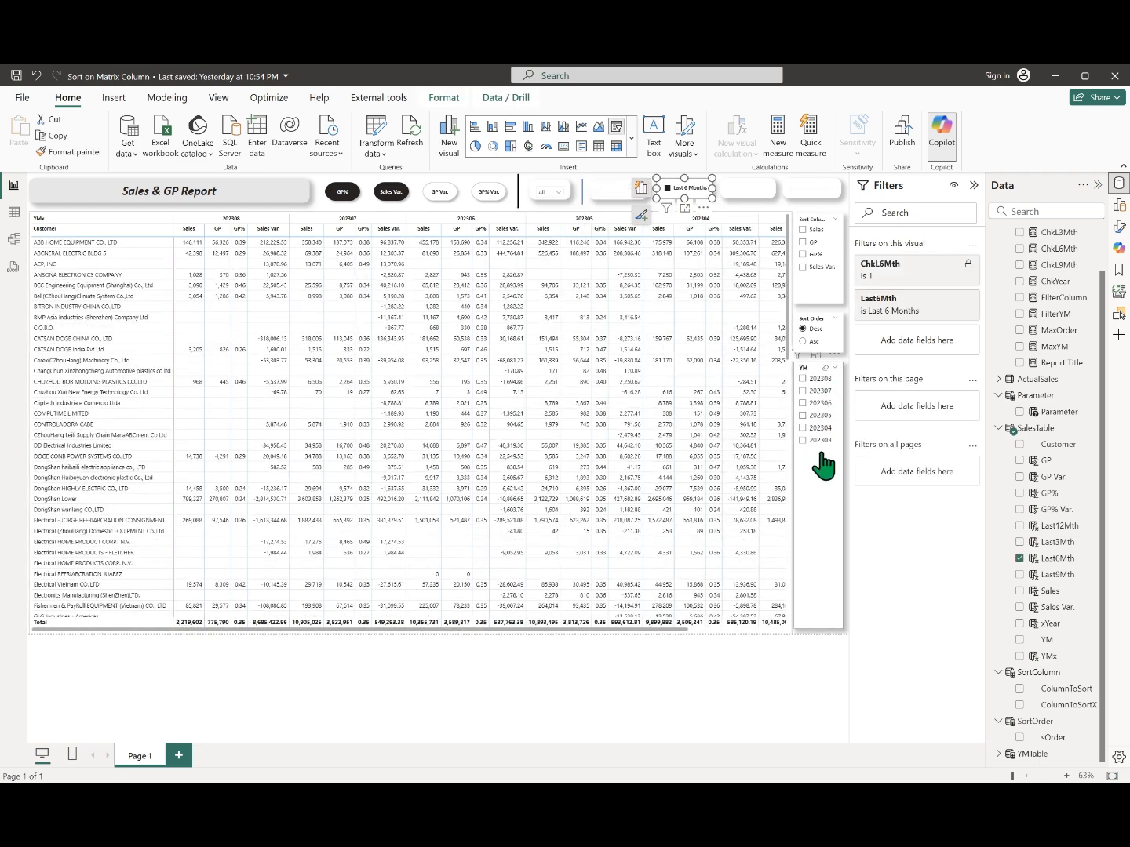
click(694, 190)
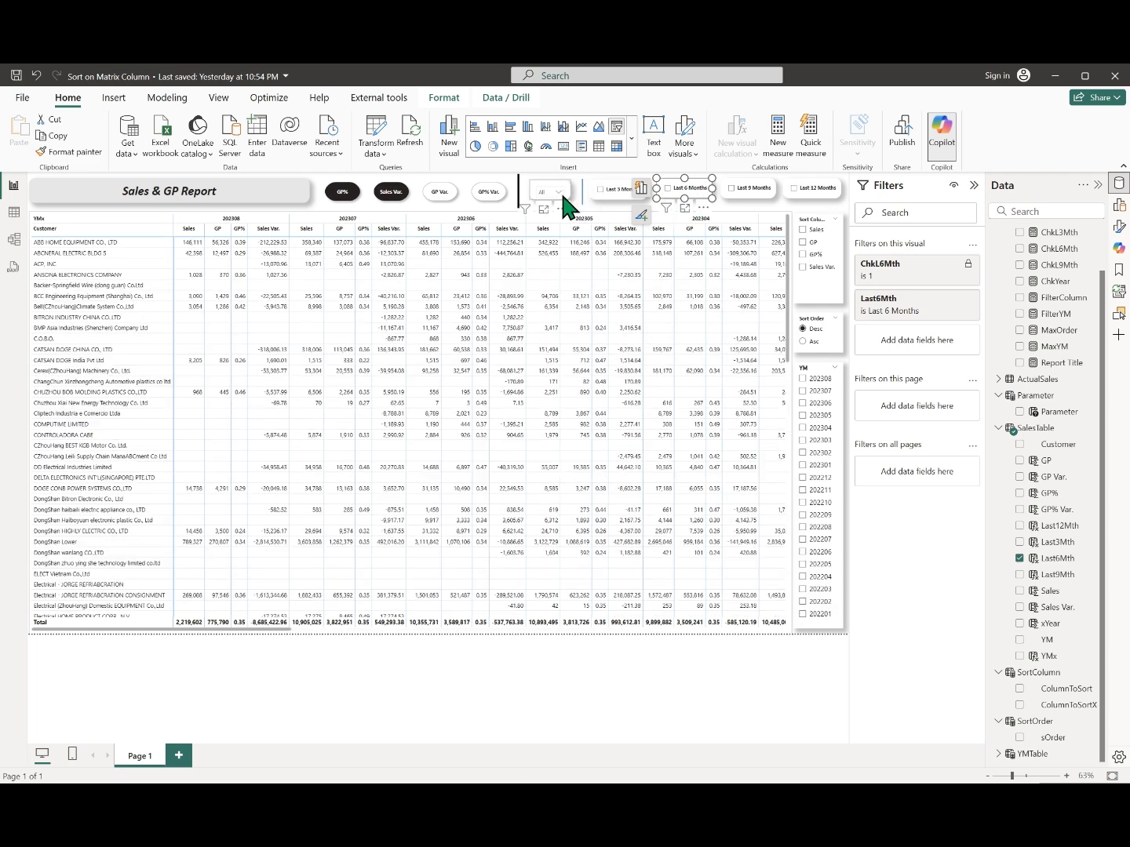
click(558, 193)
click(552, 214)
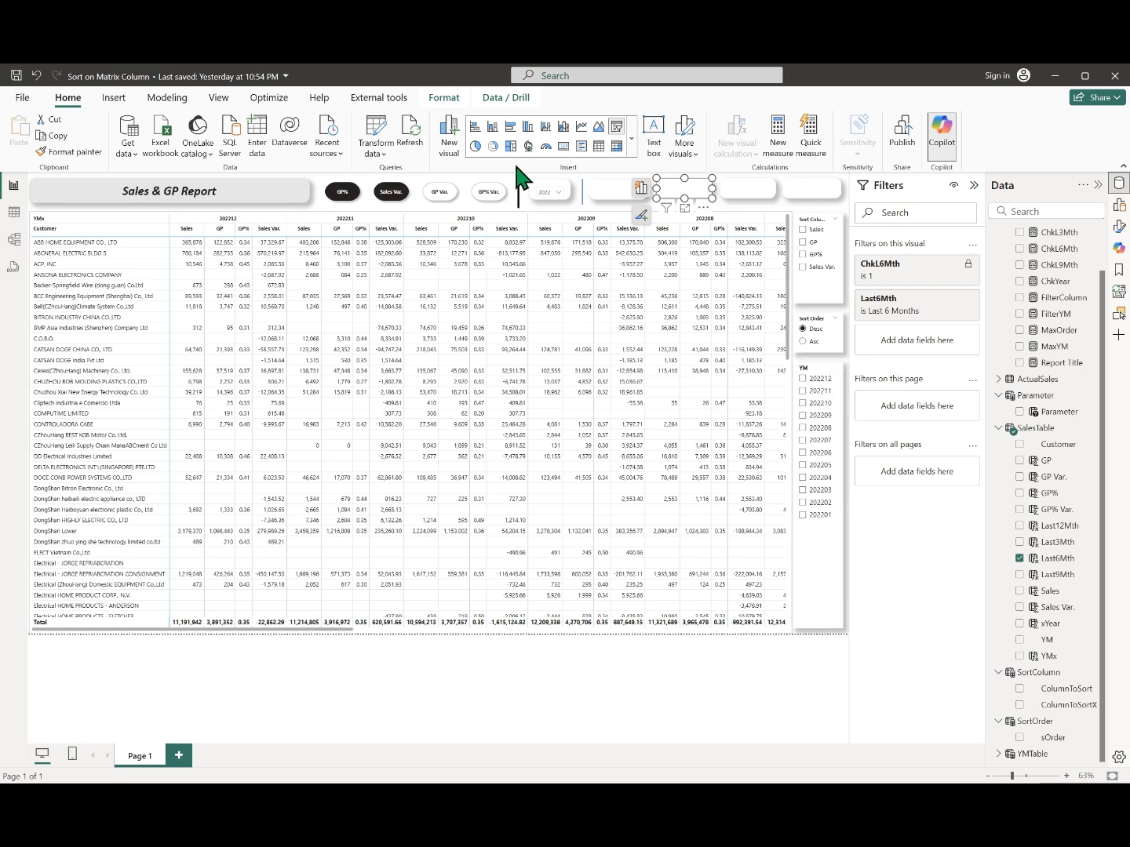
click(554, 193)
click(546, 213)
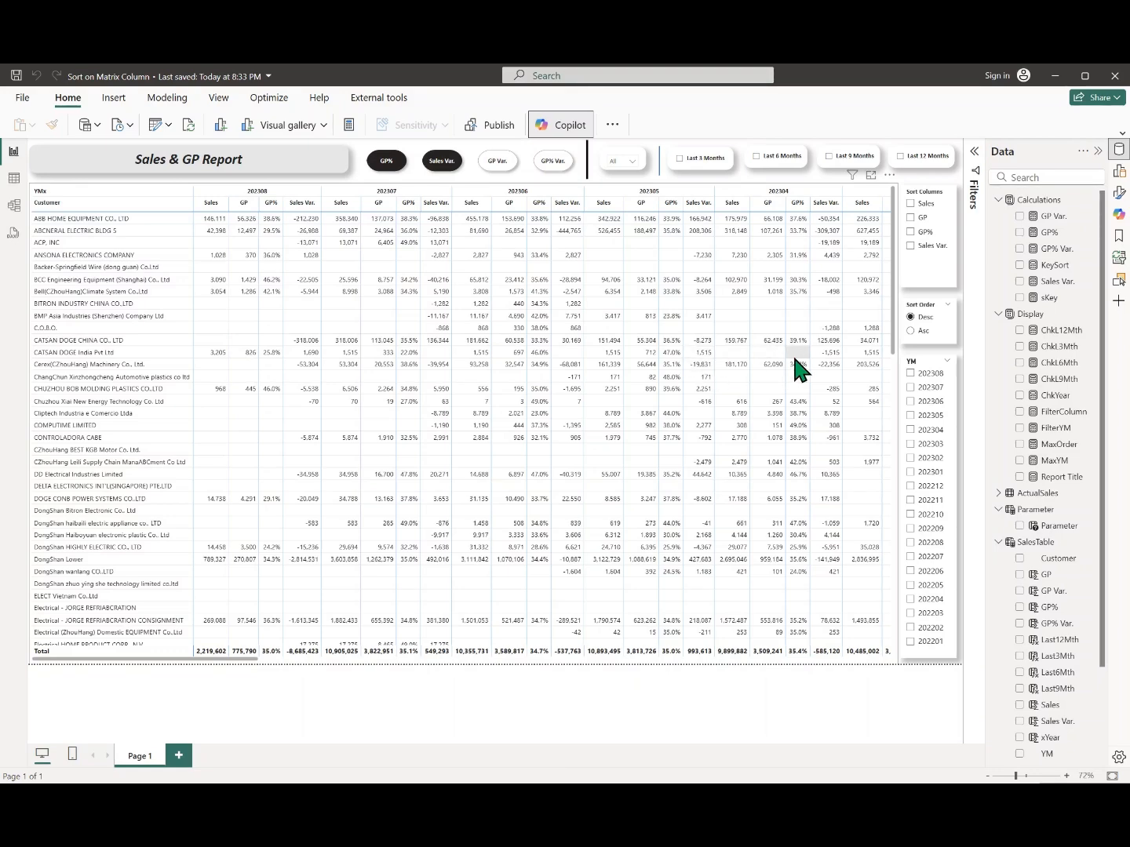
- Examine the DAX formulas of the KeySort and sKey measures
click(1056, 267)
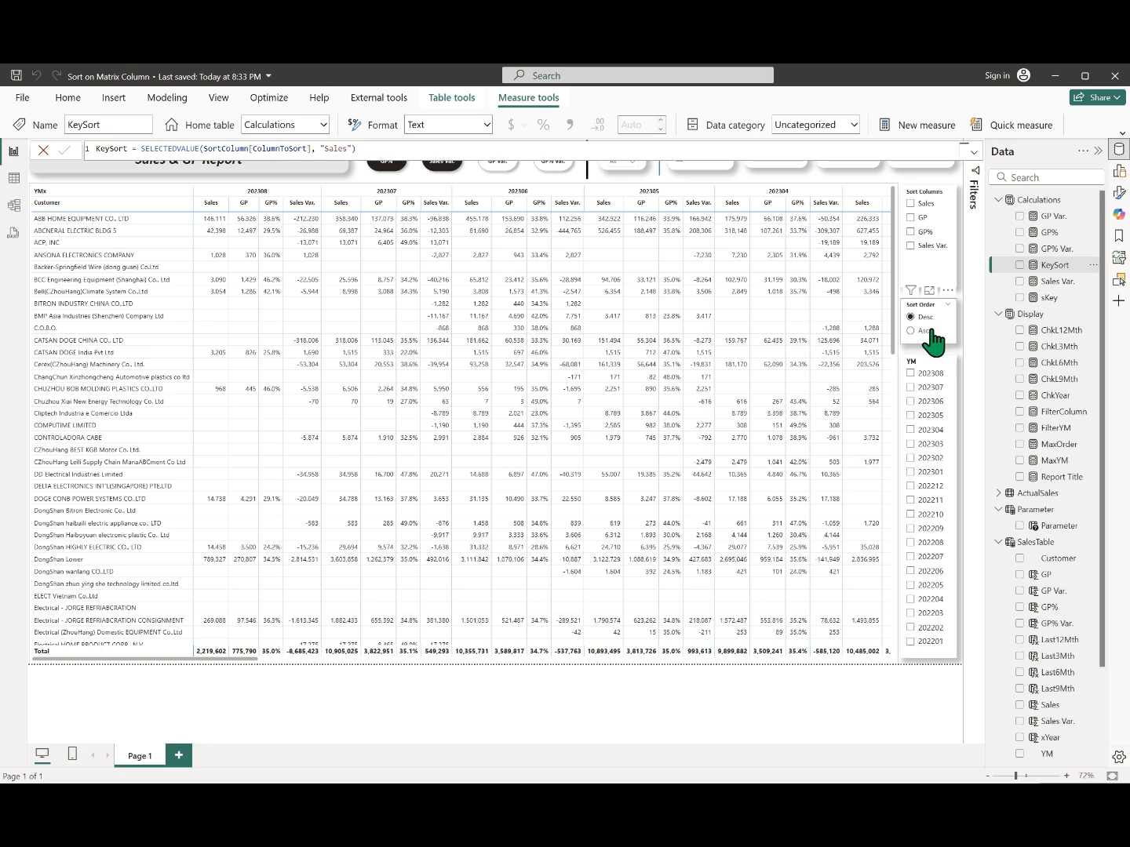
click(1055, 300)
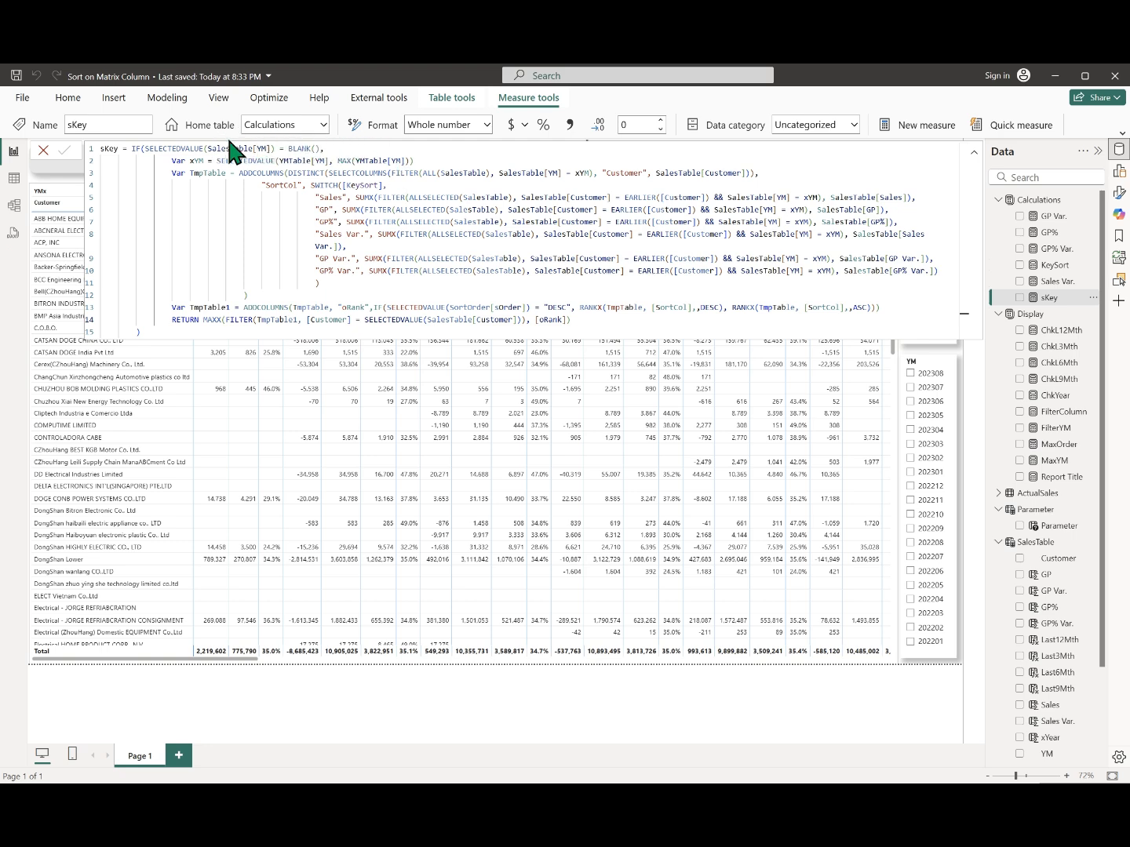
click(973, 156)
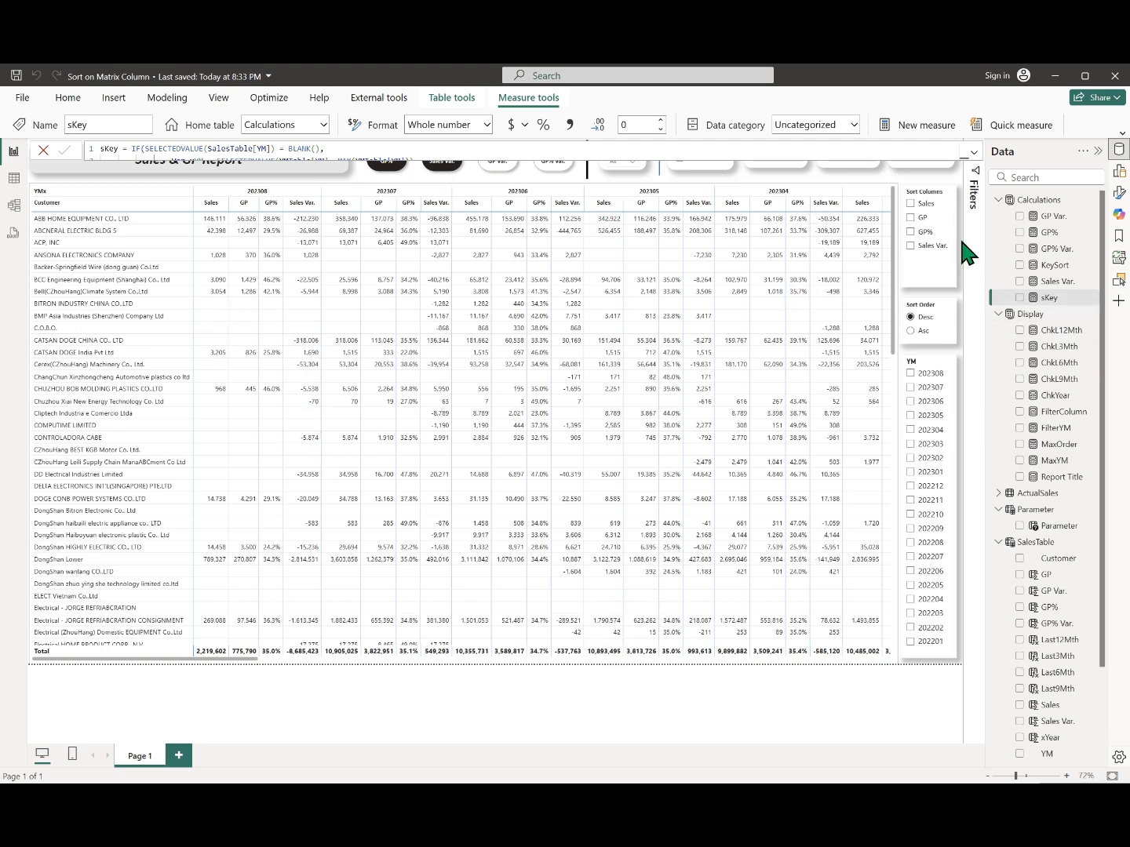
- Filter the report with Last 3 Months and select the matrix
click(818, 168)
click(701, 159)
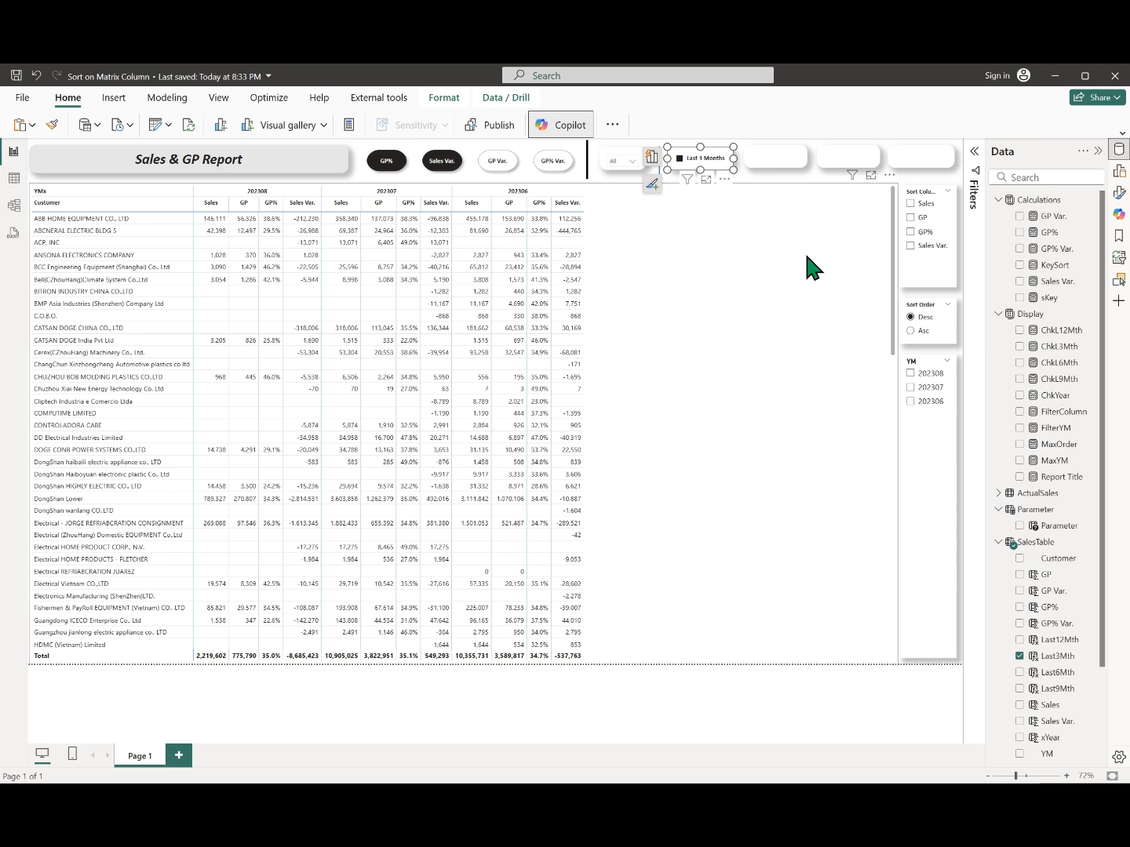
click(694, 409)
- Examine the full sKey formula, including its YM selection, SortCol switch and sOrder ranking, against the slicers and model tables
click(1048, 298)
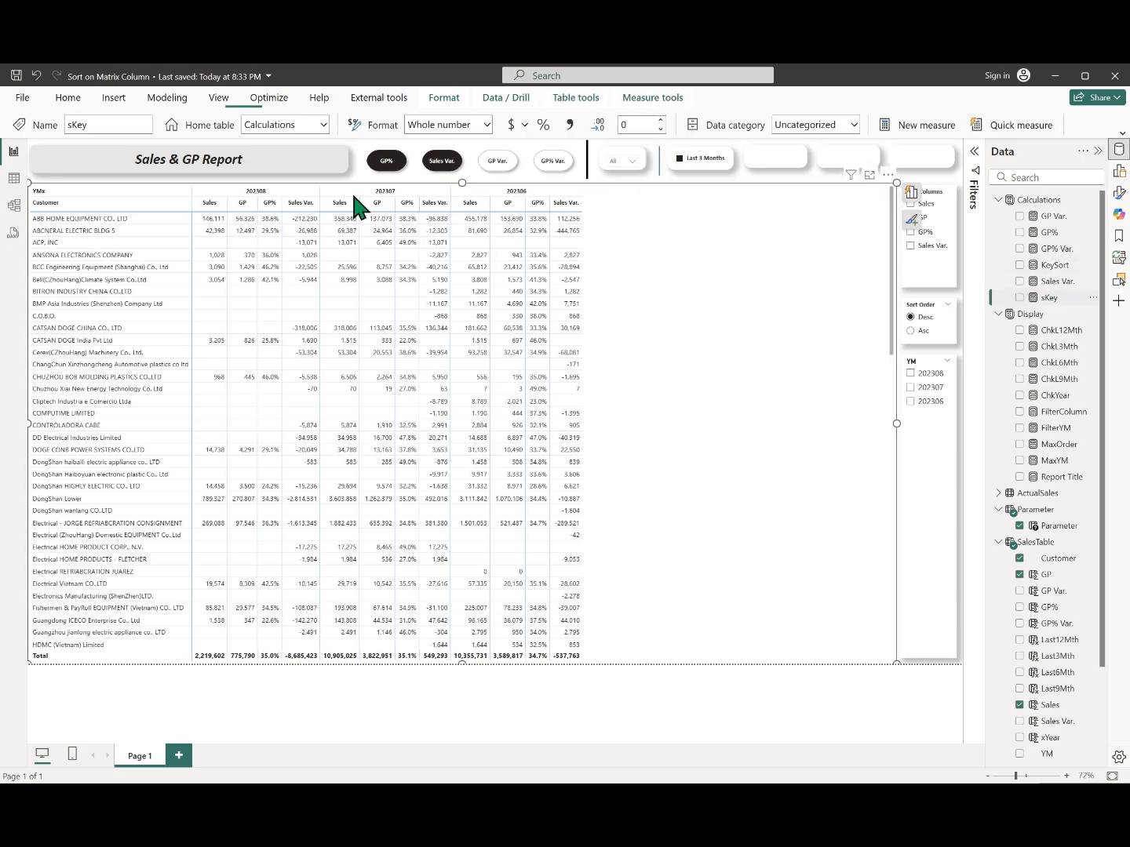
click(974, 152)
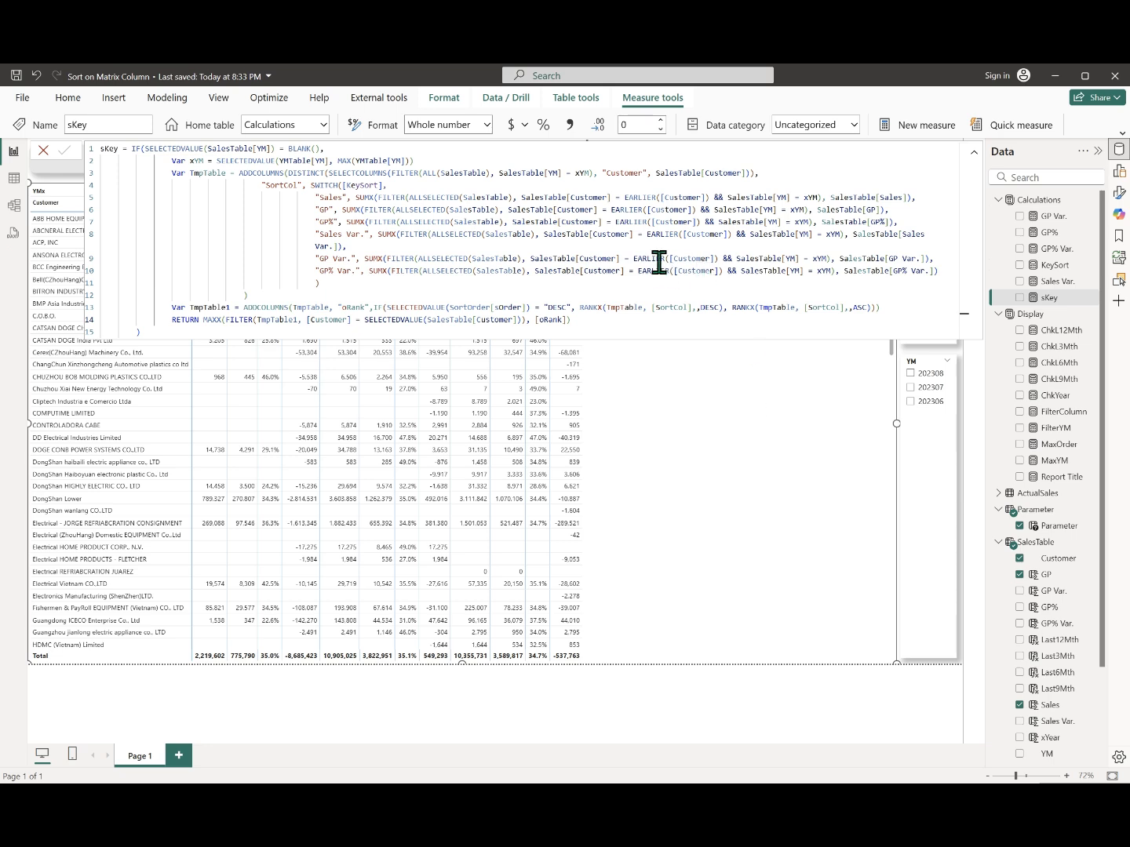
click(475, 161)
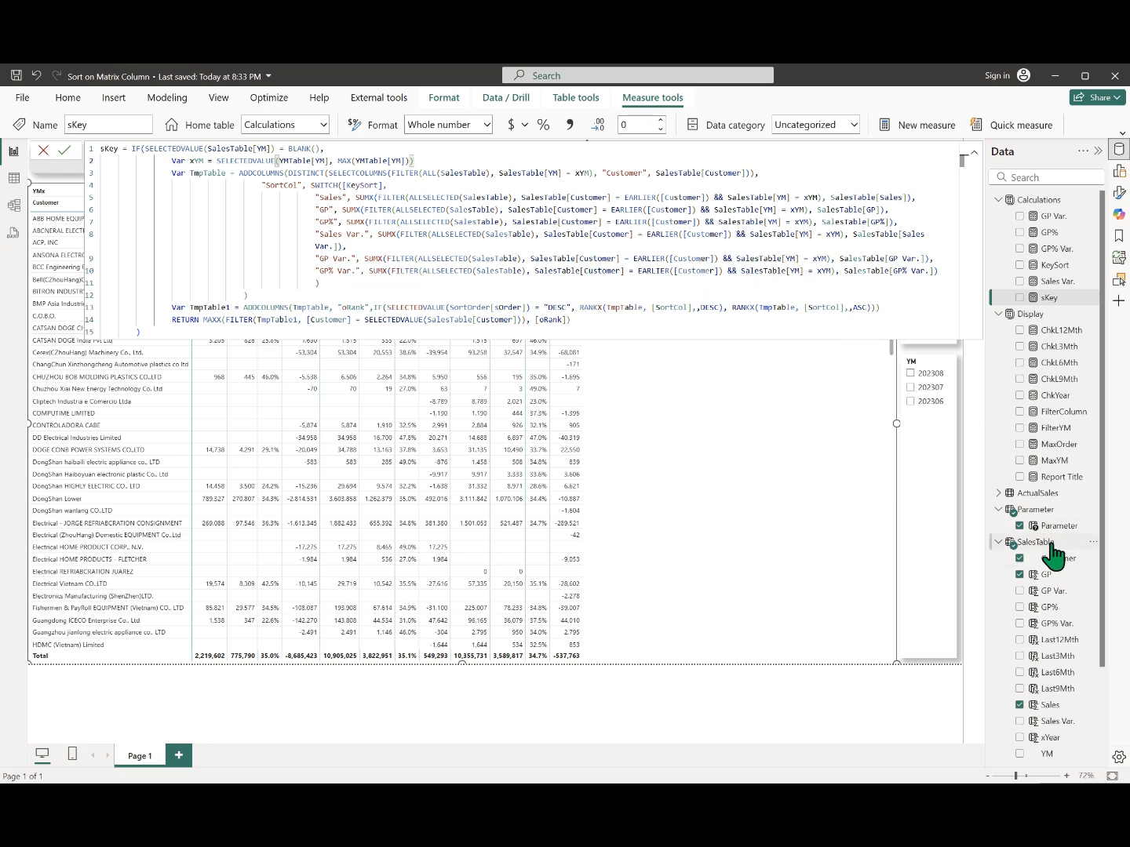
scroll(1059, 549, down, 3)
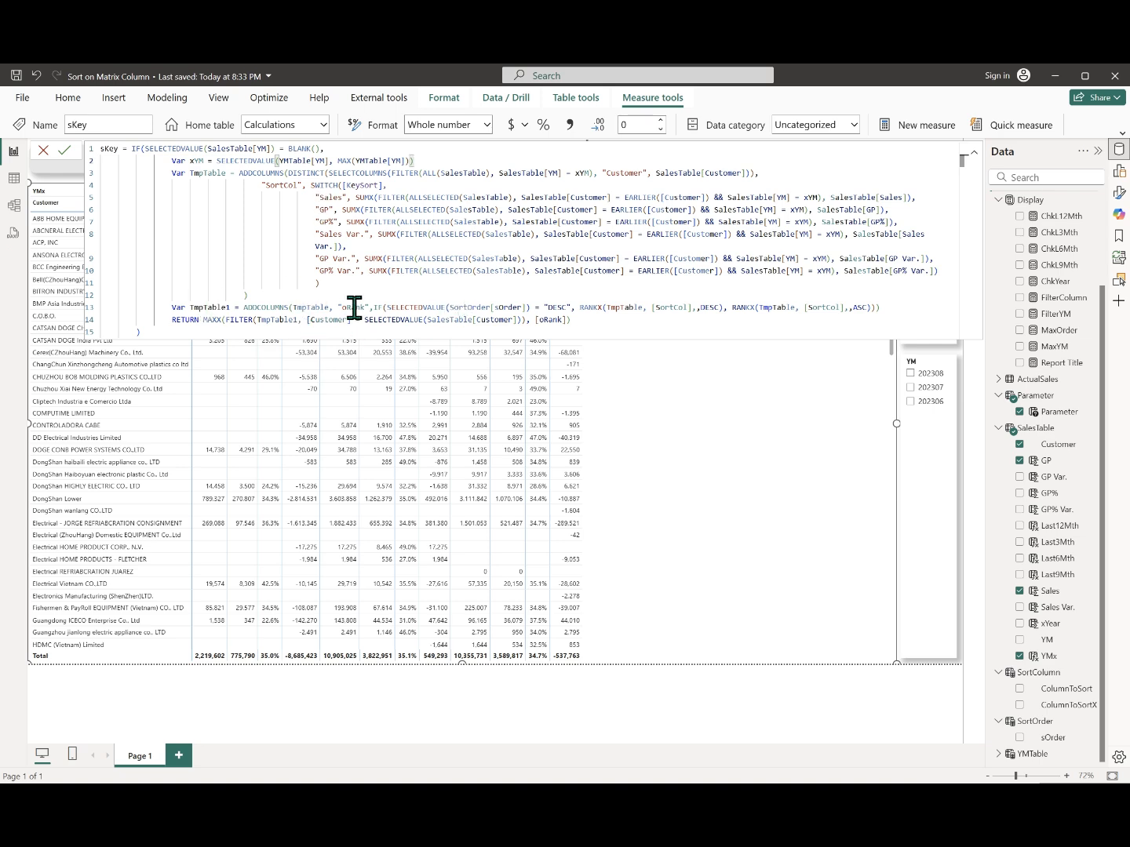
double_click(510, 307)
click(973, 152)
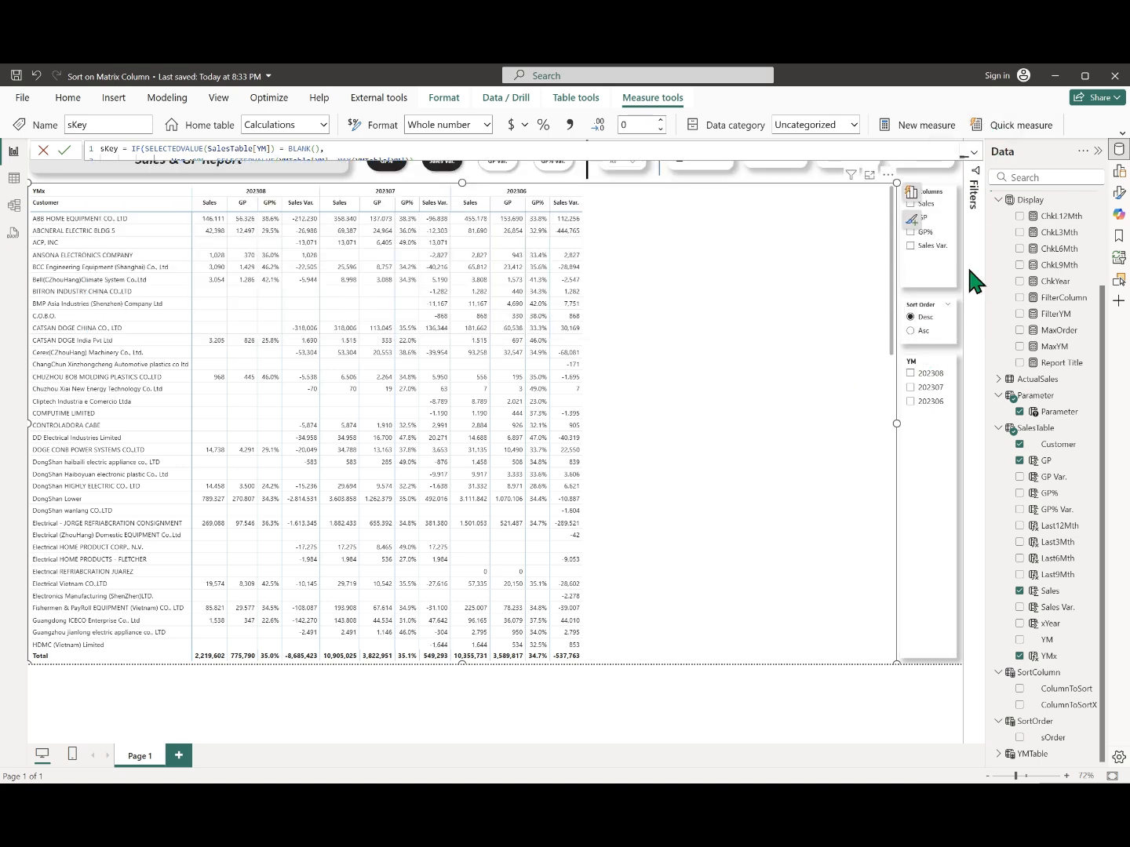
click(973, 152)
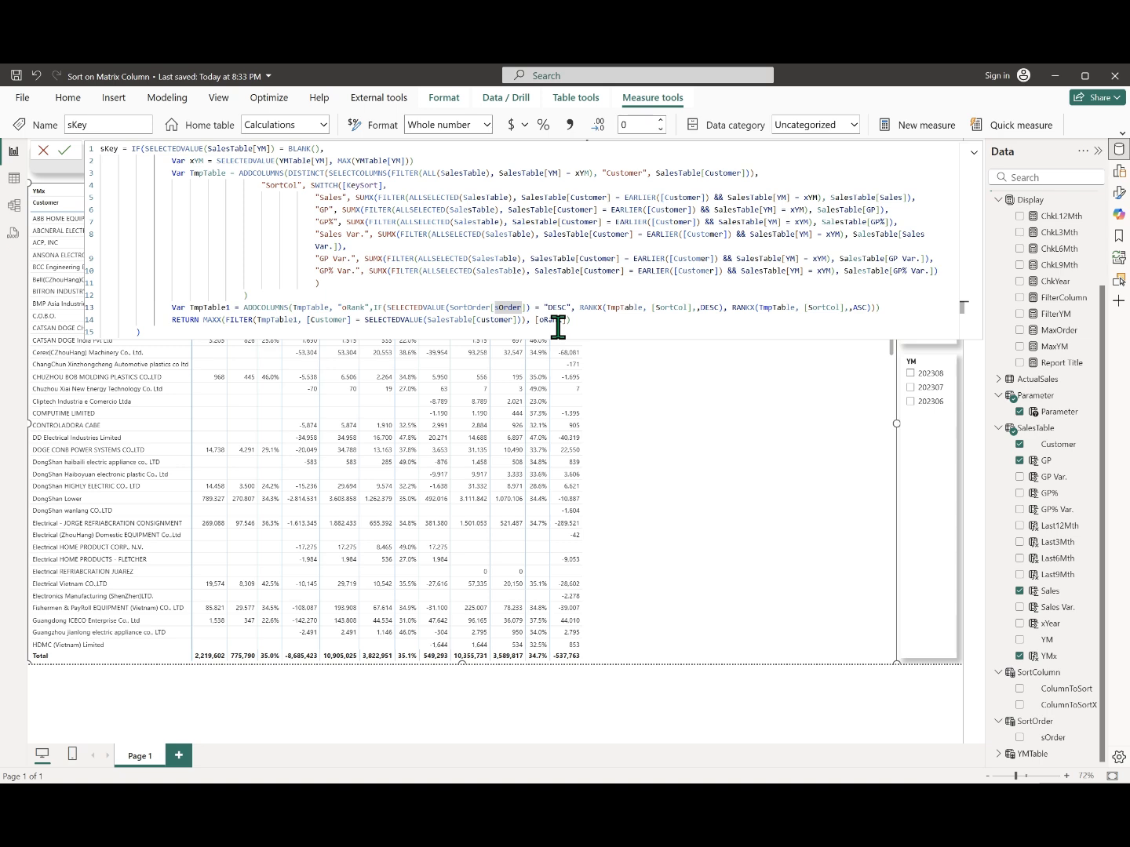
click(974, 152)
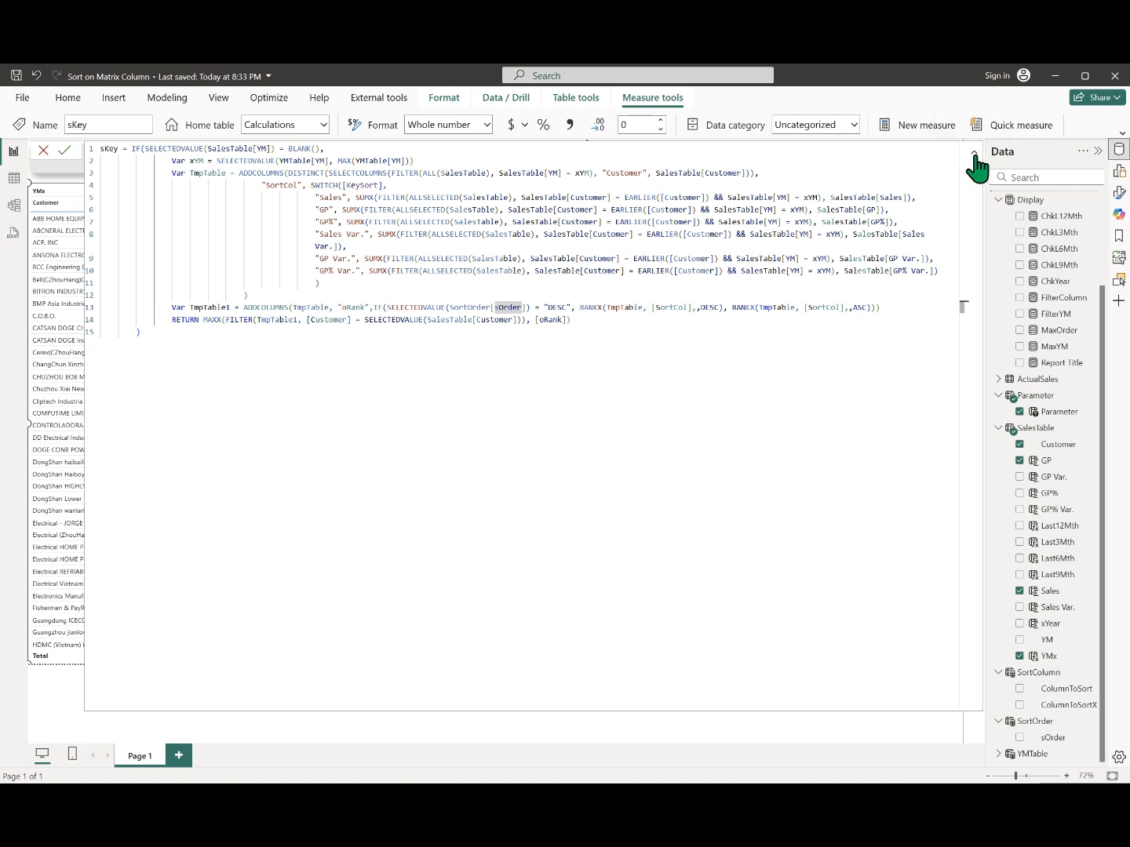
- Add the sKey measure to the matrix values below Parameter
click(1119, 172)
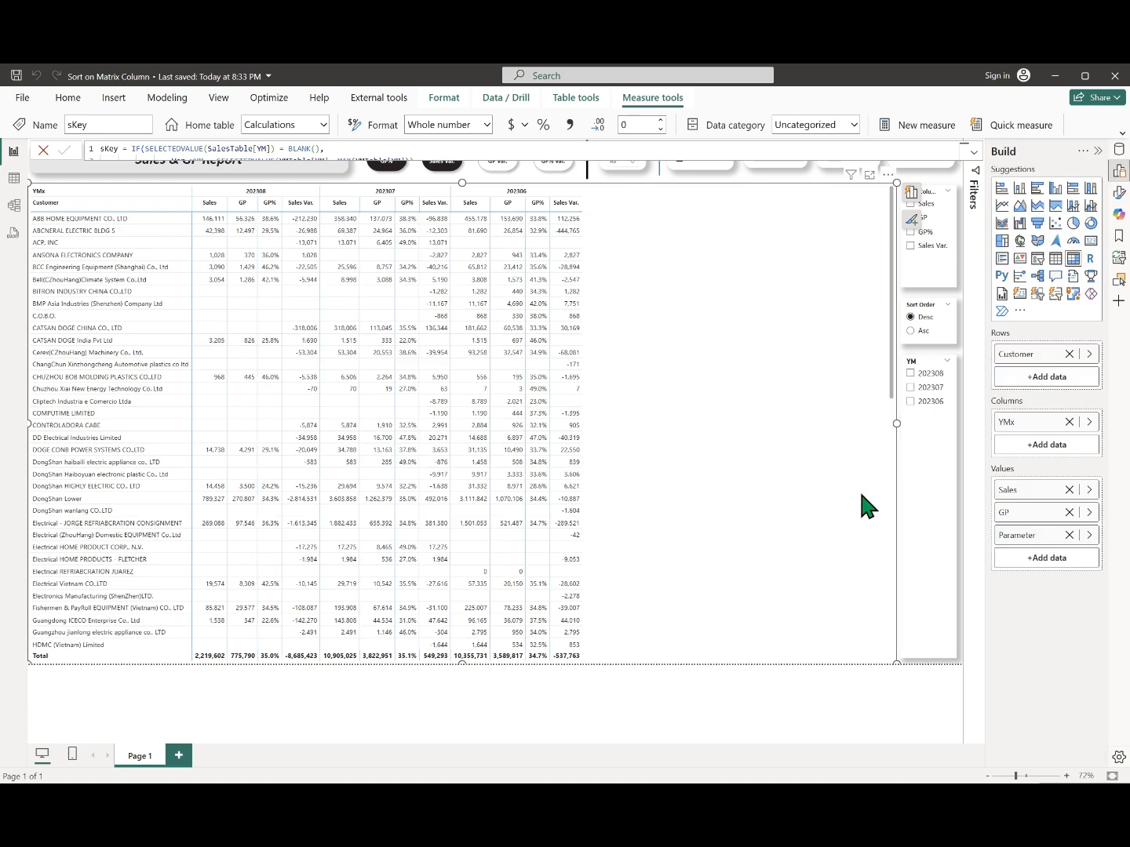
click(1119, 150)
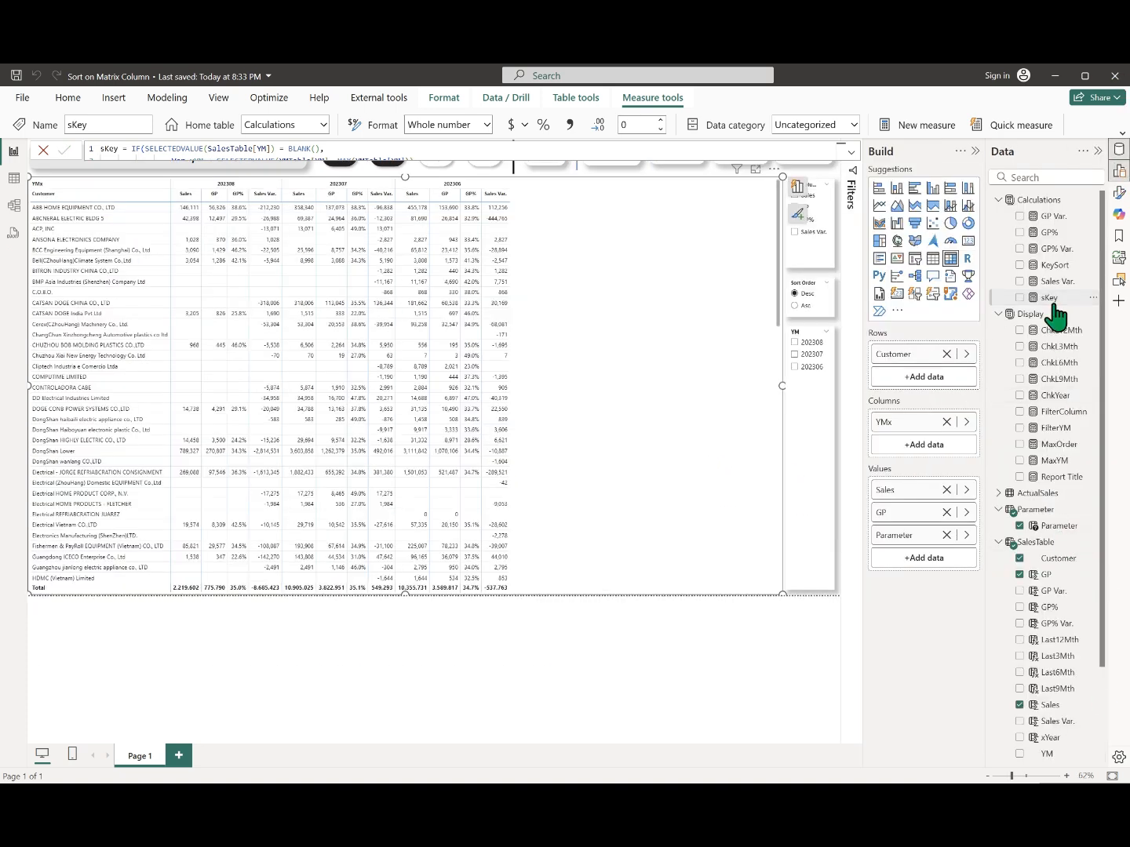
drag(1053, 303, 943, 562)
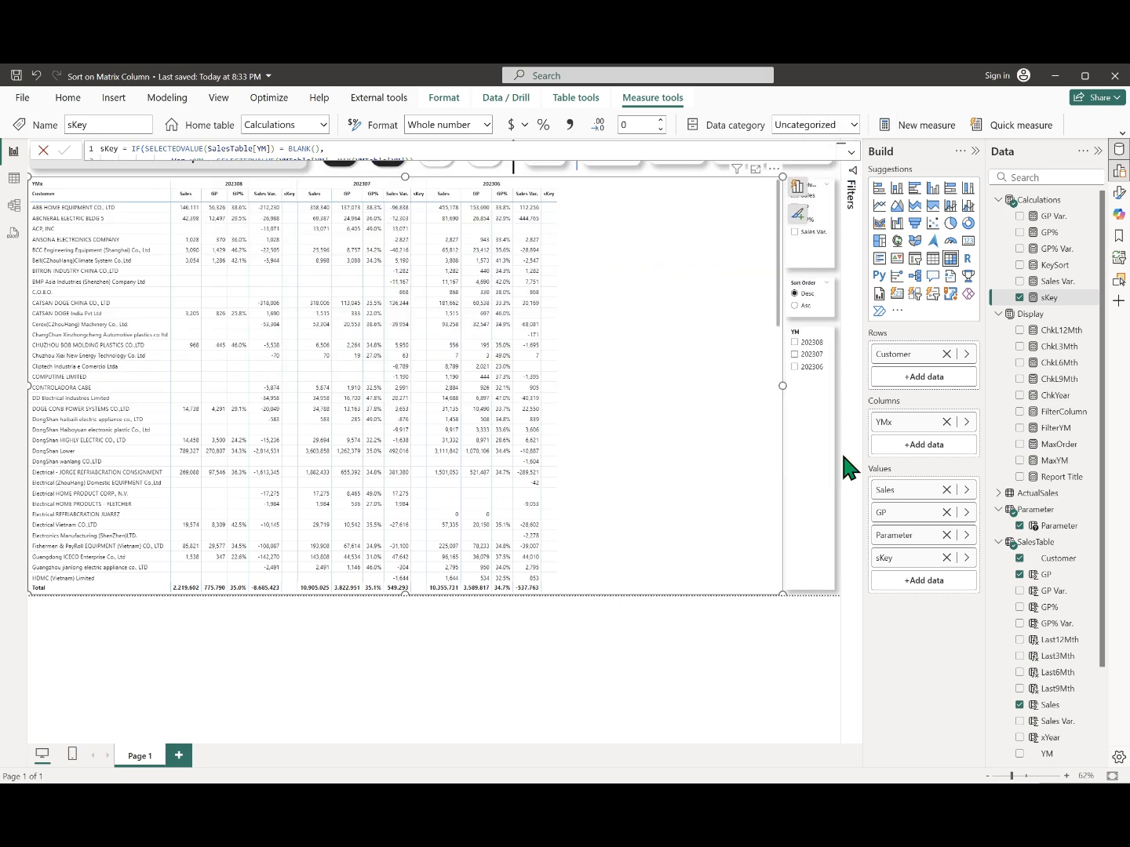
click(658, 165)
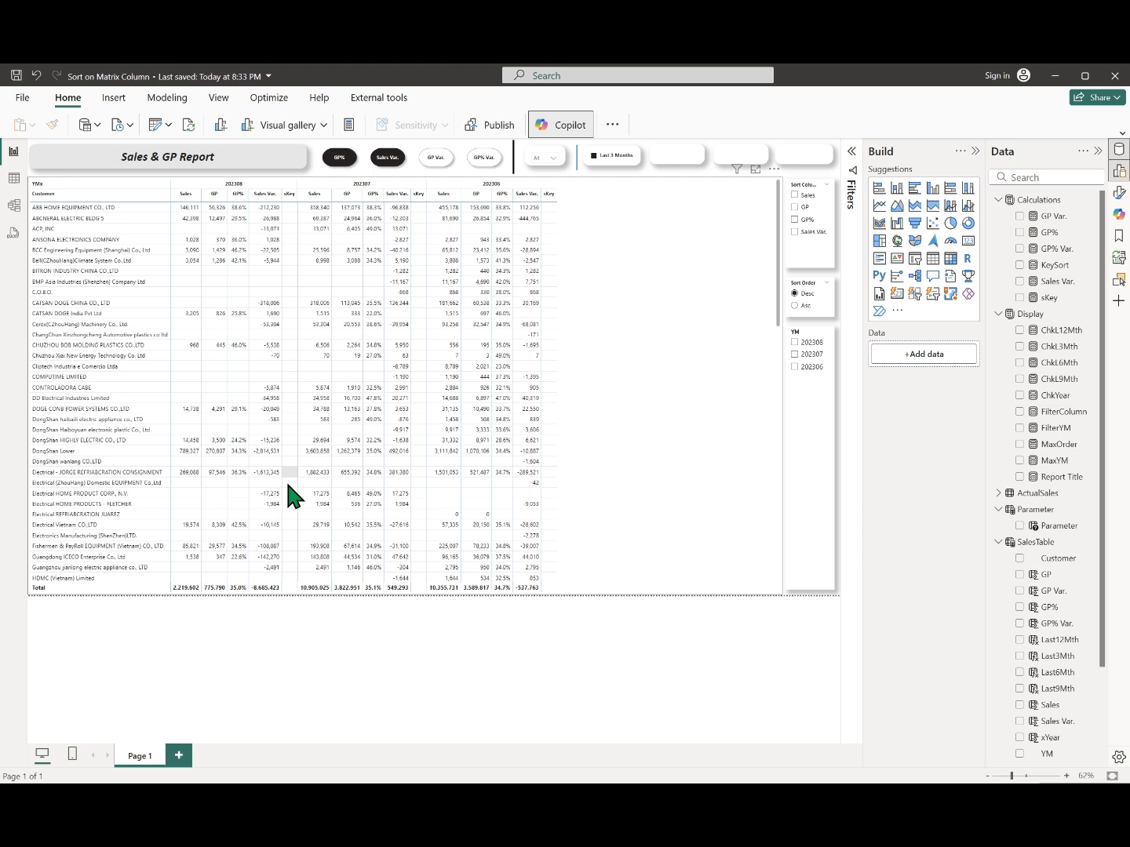
click(640, 486)
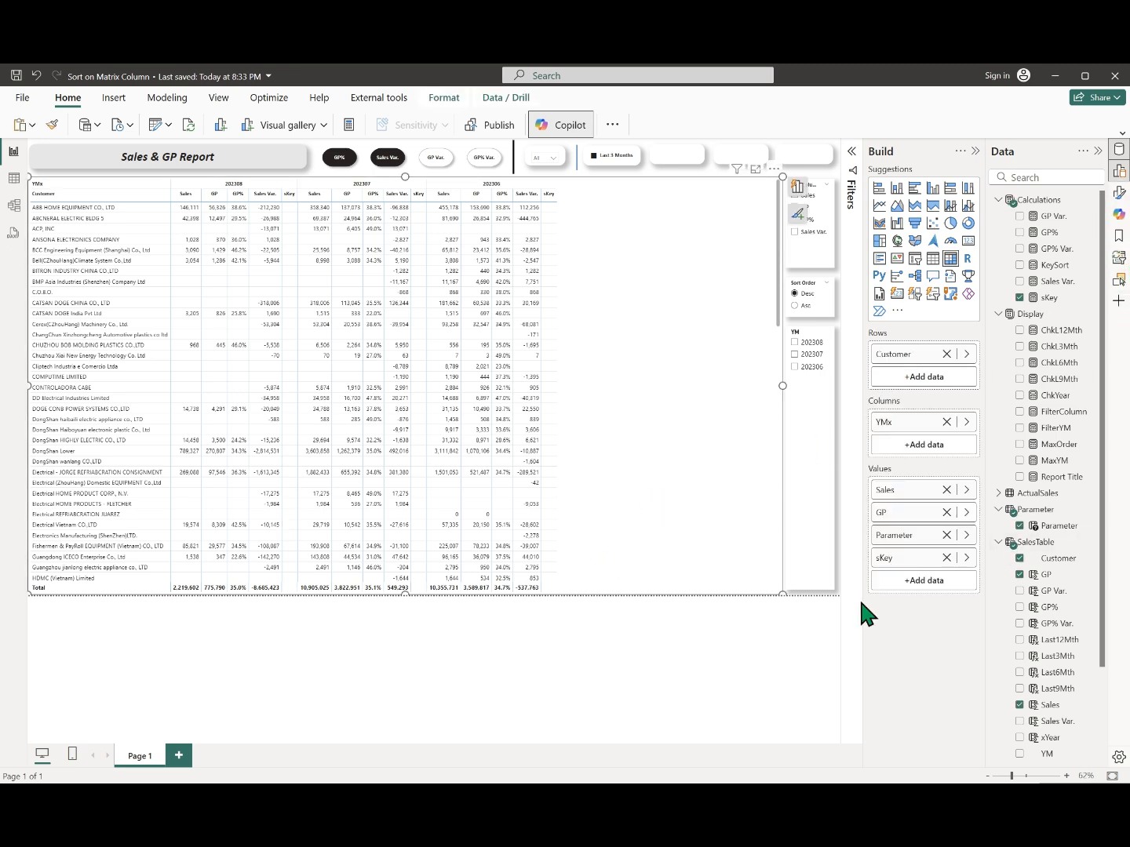
- Rename the matrix's sKey value field to a blank name
double_click(886, 558)
key(BackSpace)
key(BackSpace)
key(BackSpace)
key(BackSpace)
key(Return)
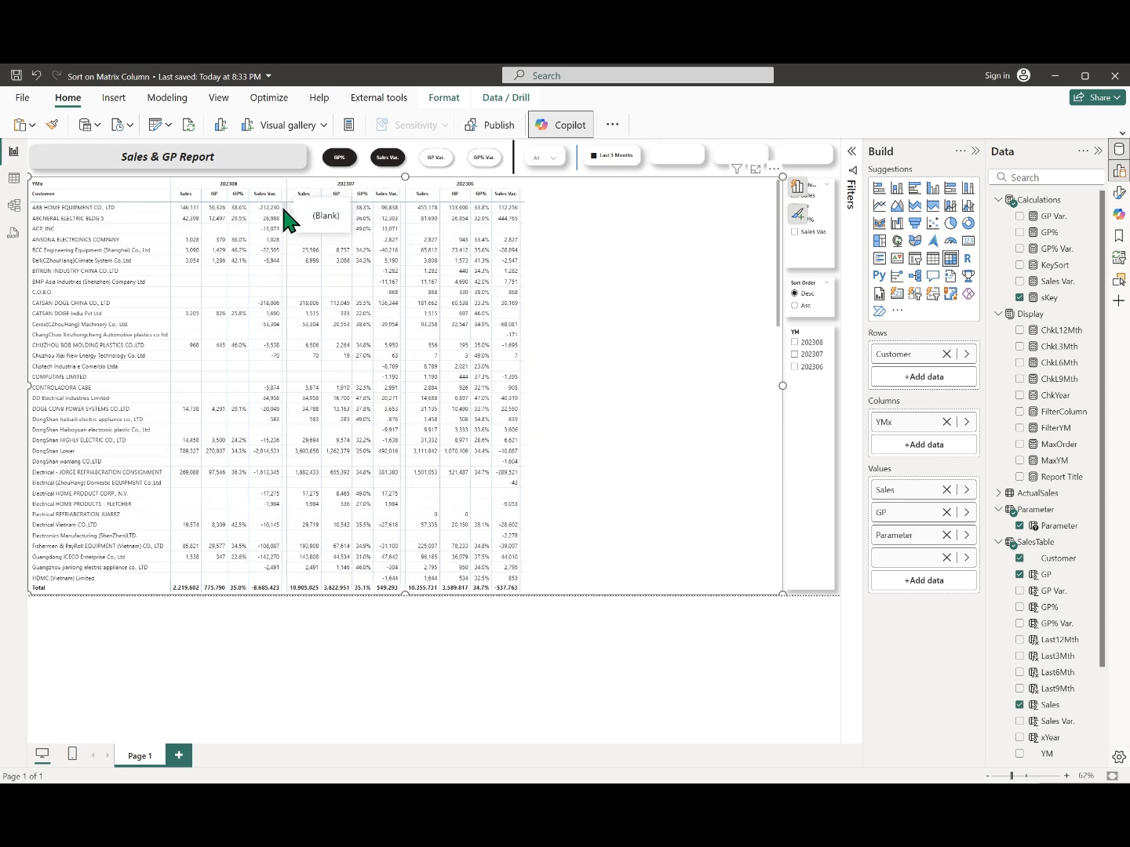
- Turn on column subtotals for the matrix and look through the ranks in the Total column
click(1120, 193)
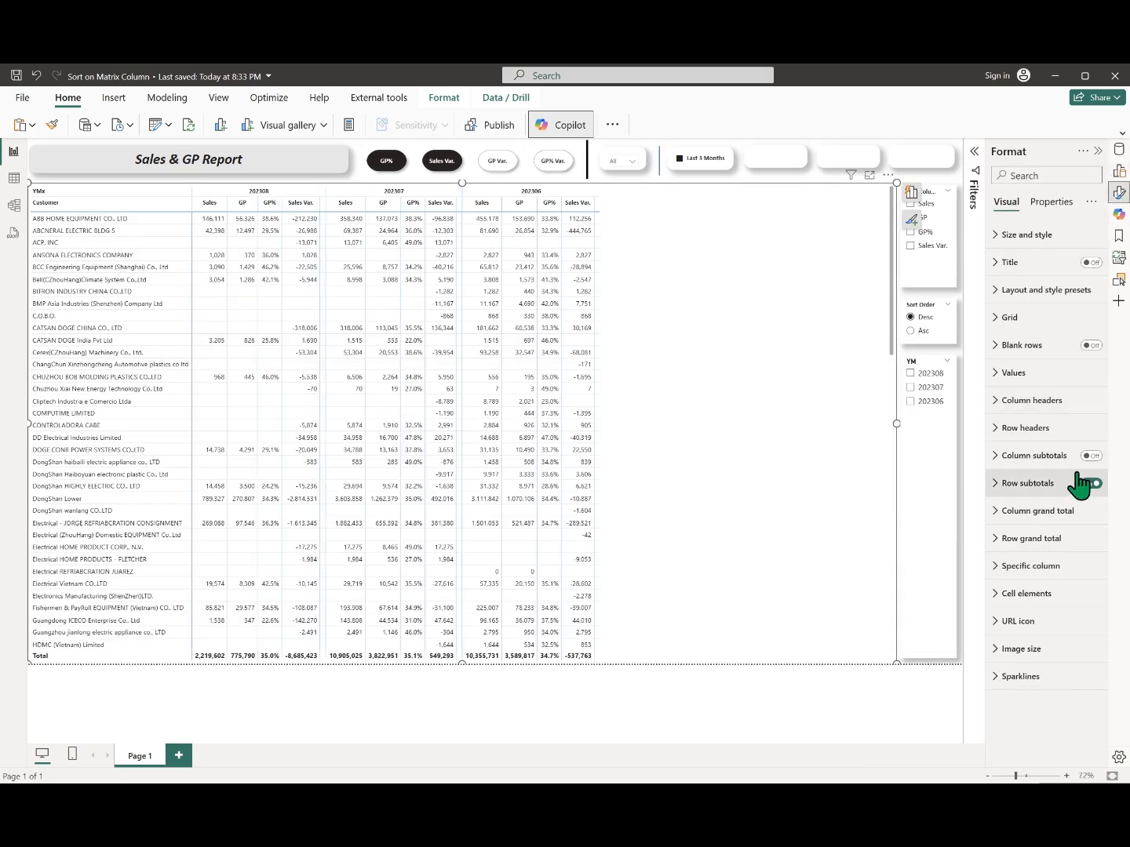
click(1093, 458)
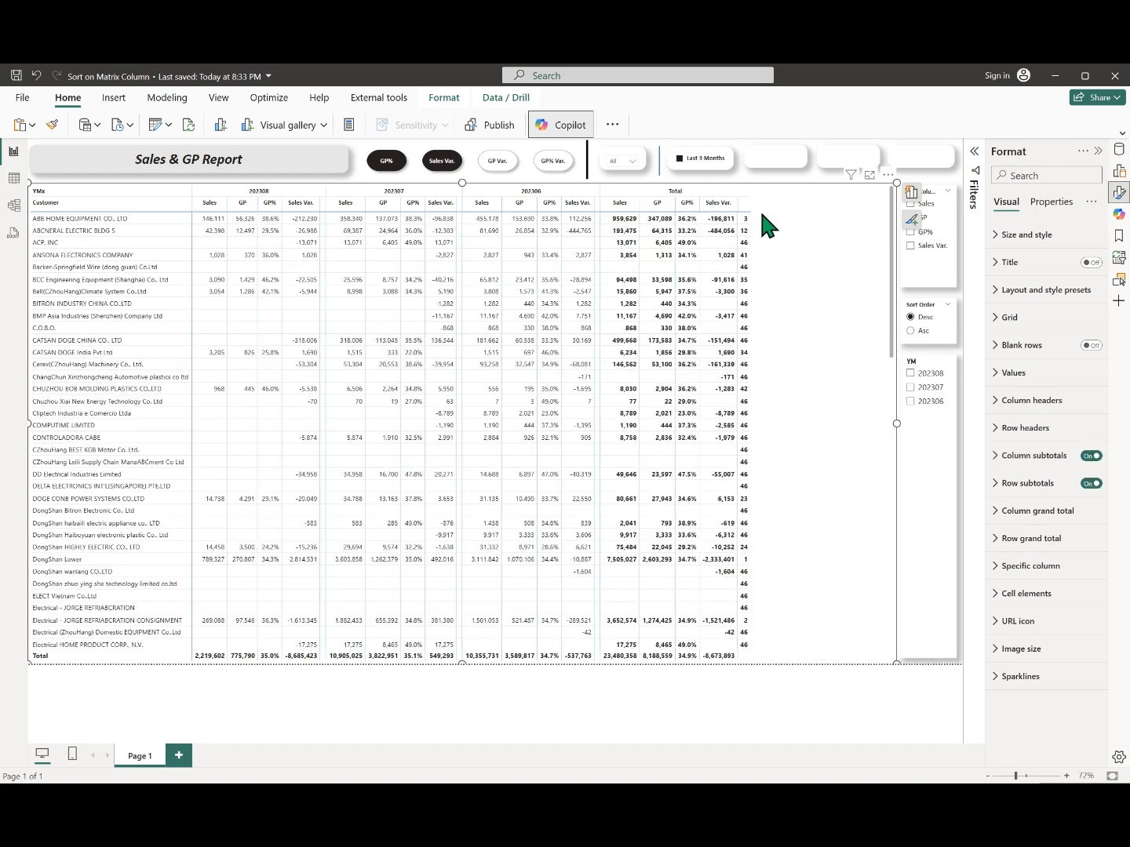
scroll(751, 264, down, 5)
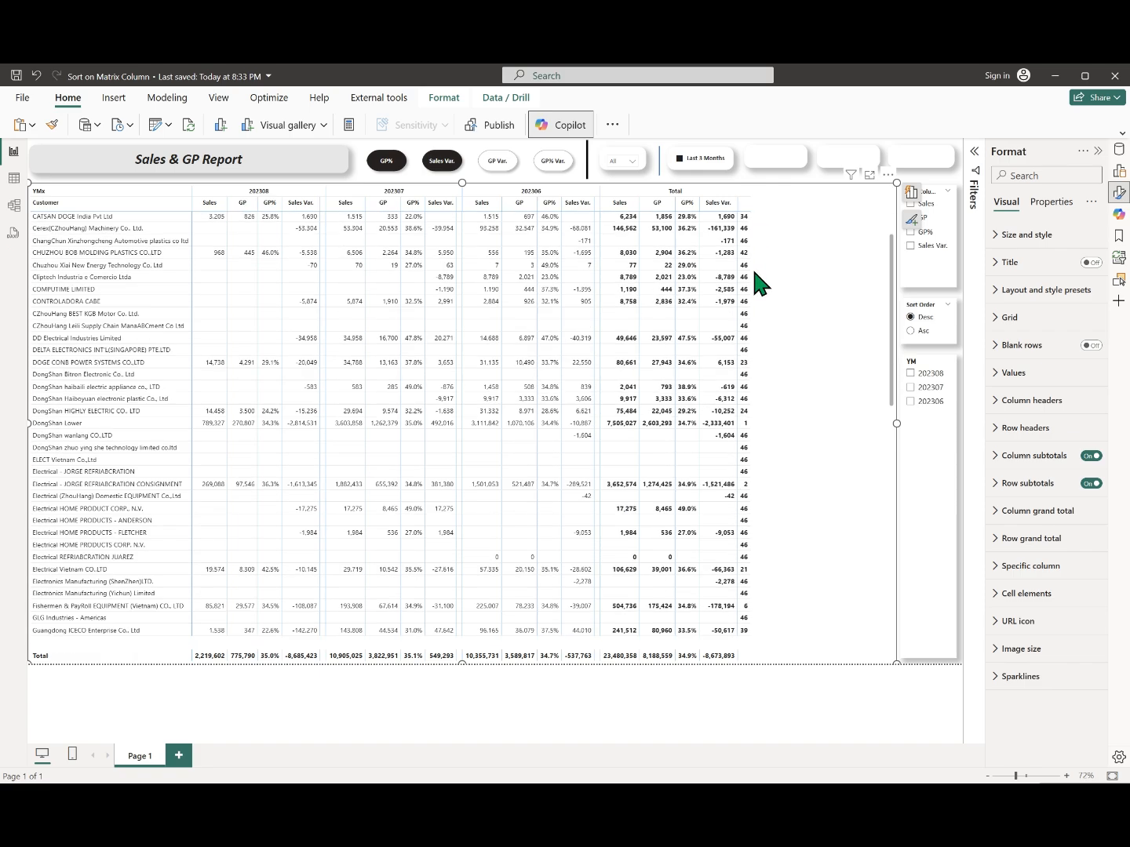
scroll(751, 265, up, 5)
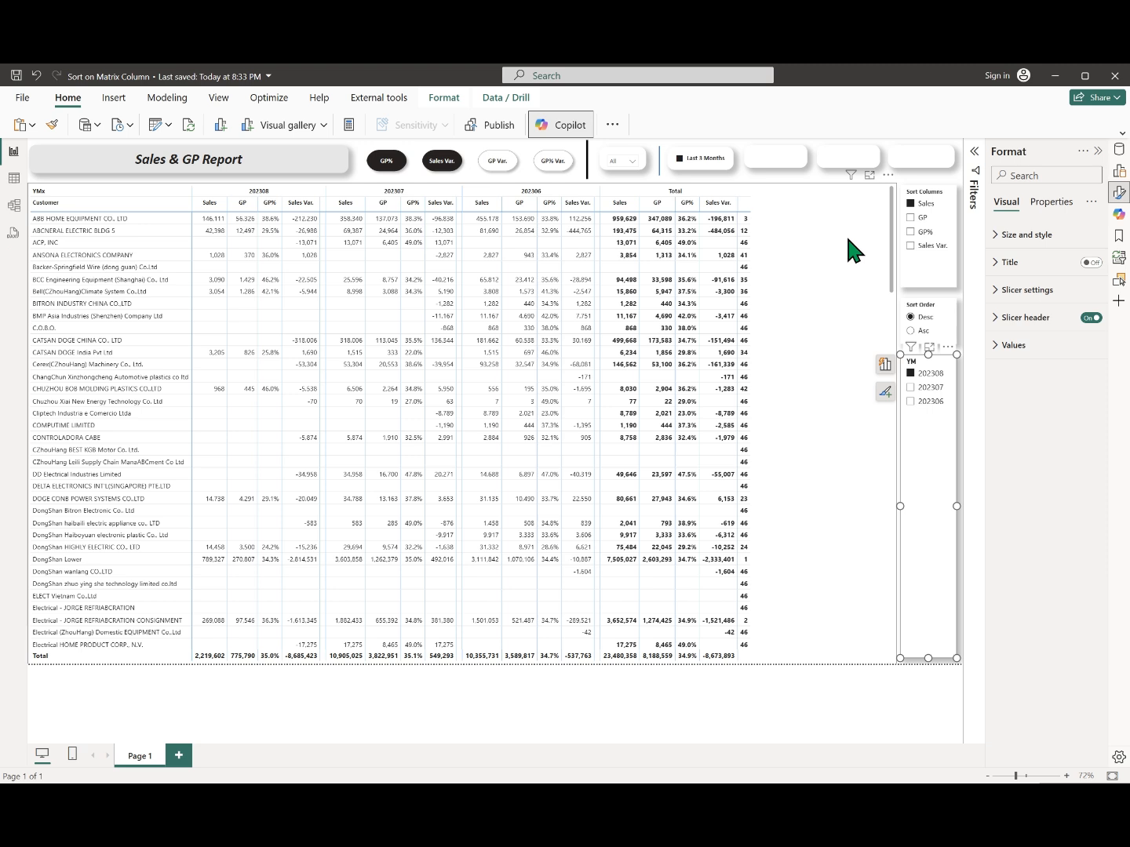
- Sort the matrix by the blank-named sKey value field
click(887, 174)
mouse_move(941, 291)
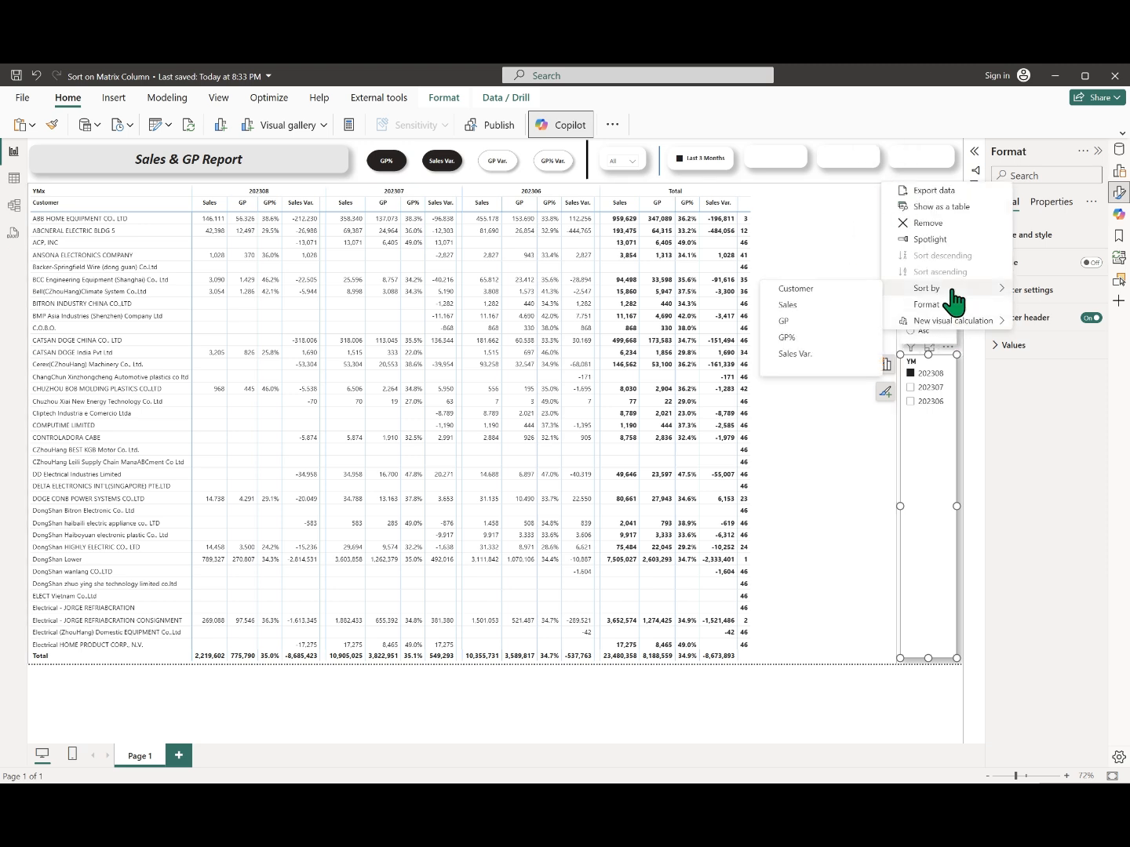
click(783, 364)
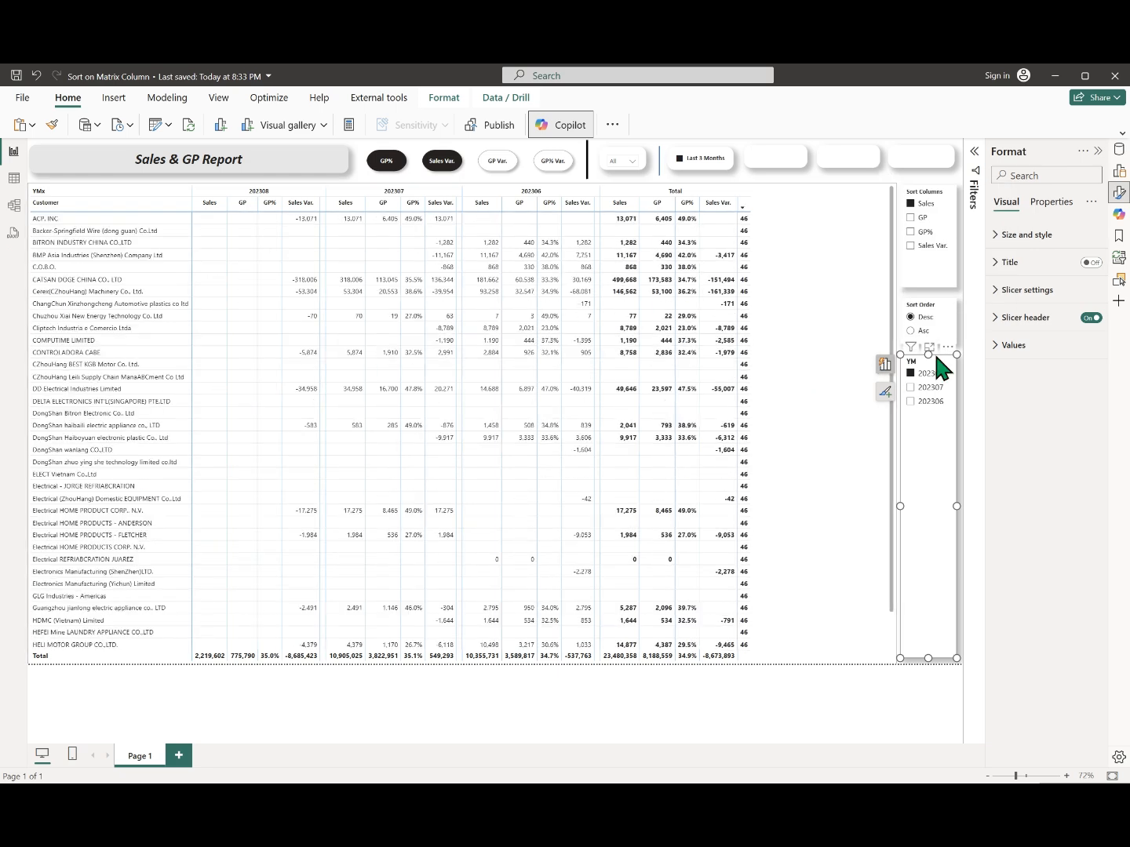
- Sort the matrix in ascending order of the blank-named sKey value so rank 1 comes first
click(888, 174)
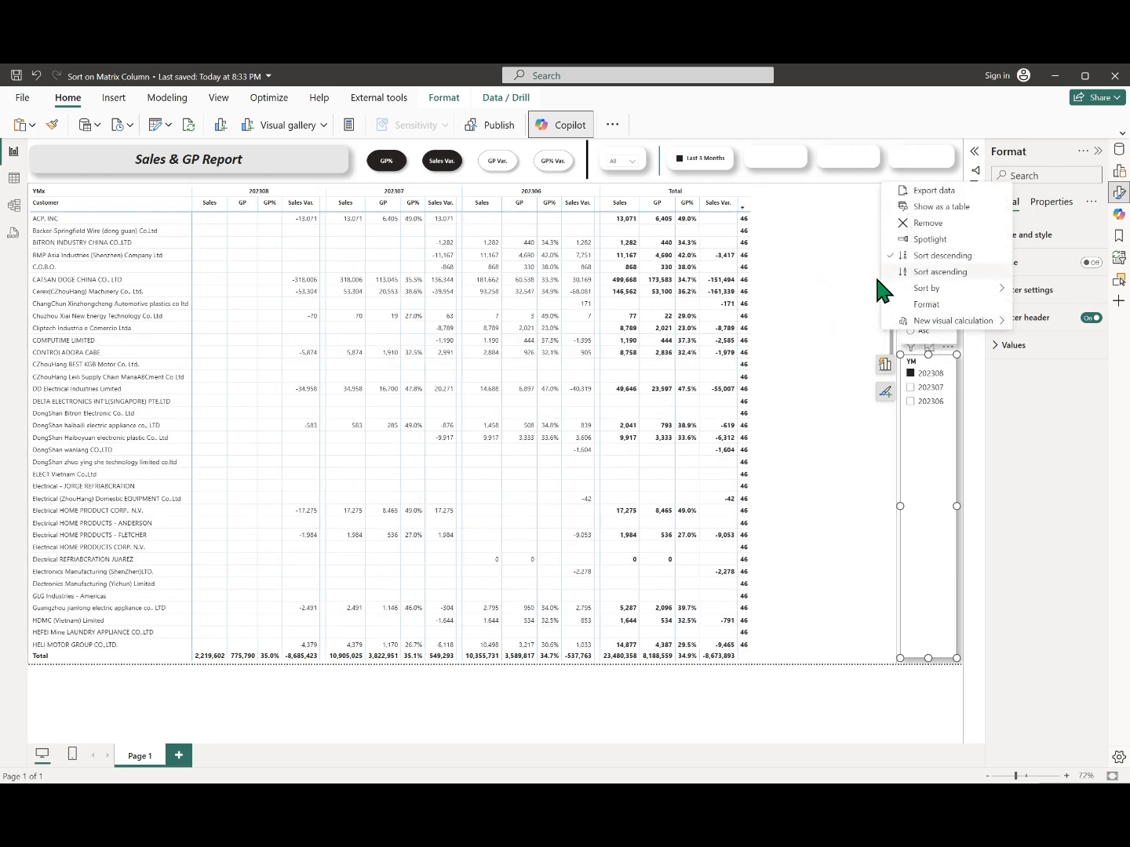
click(925, 274)
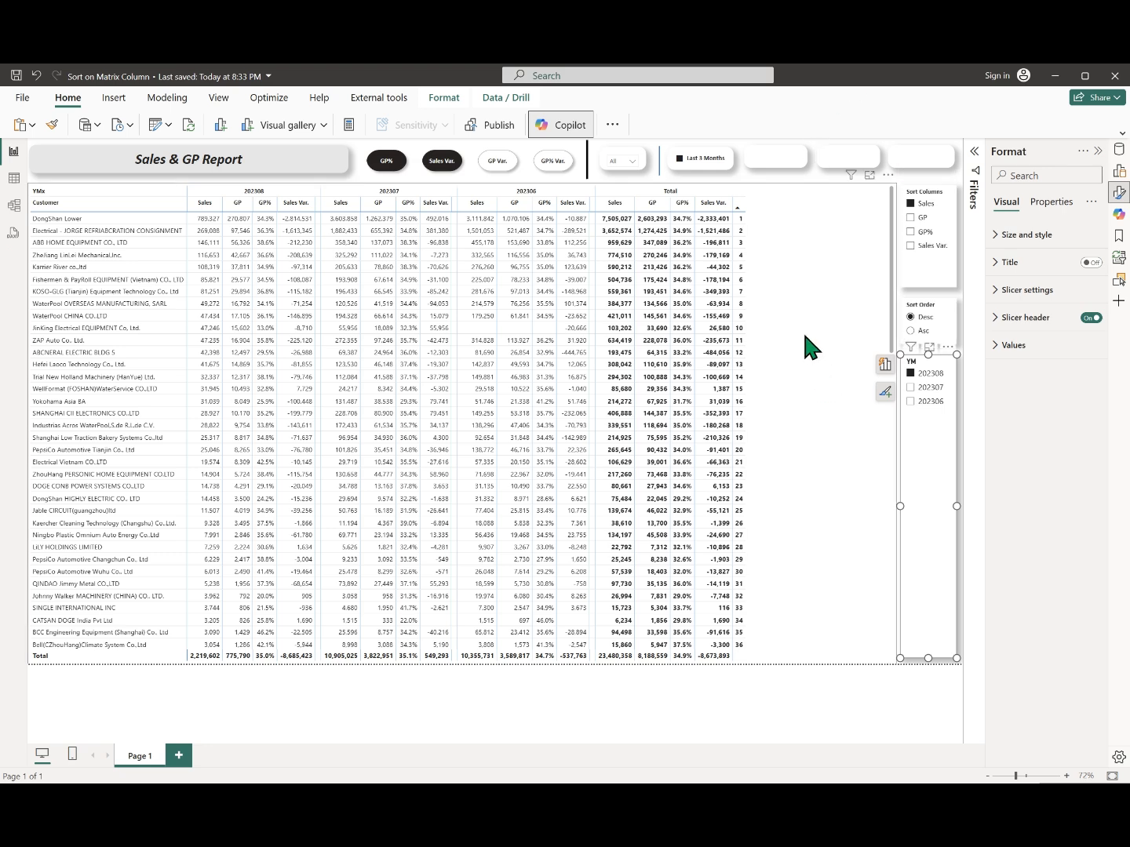
click(815, 468)
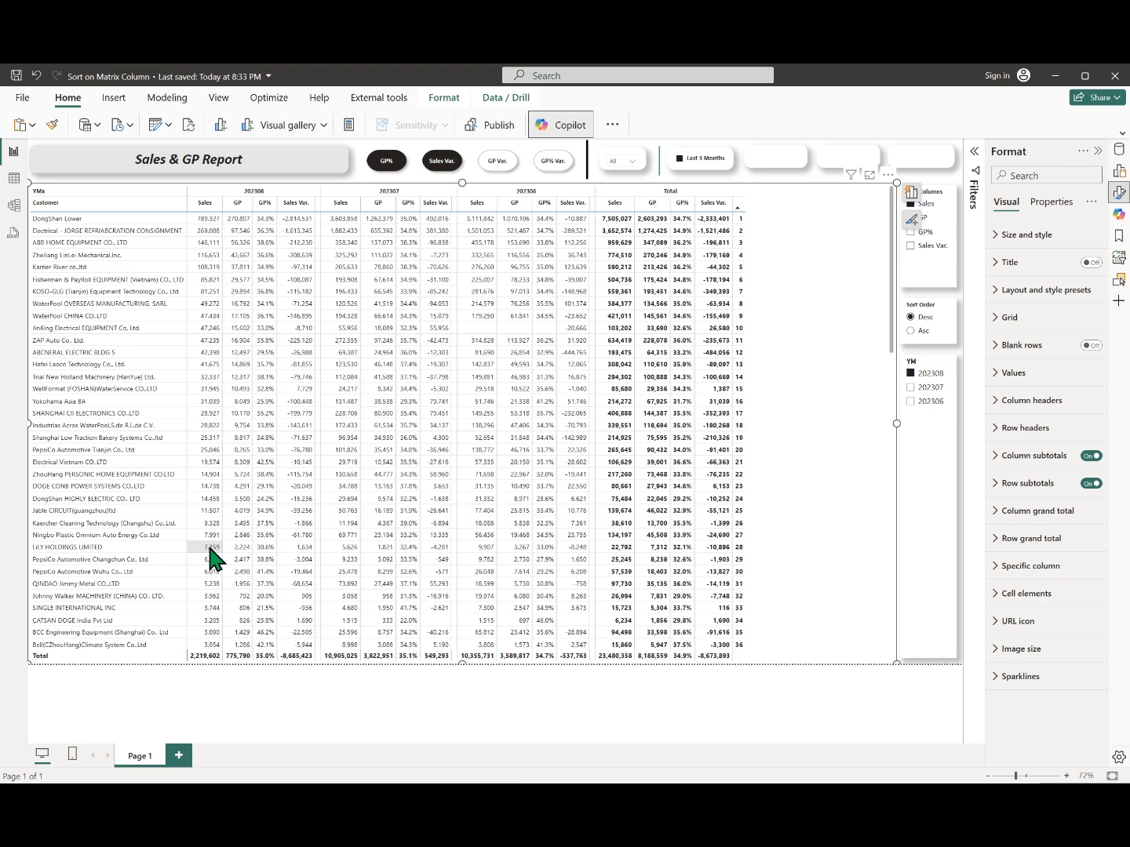
click(887, 174)
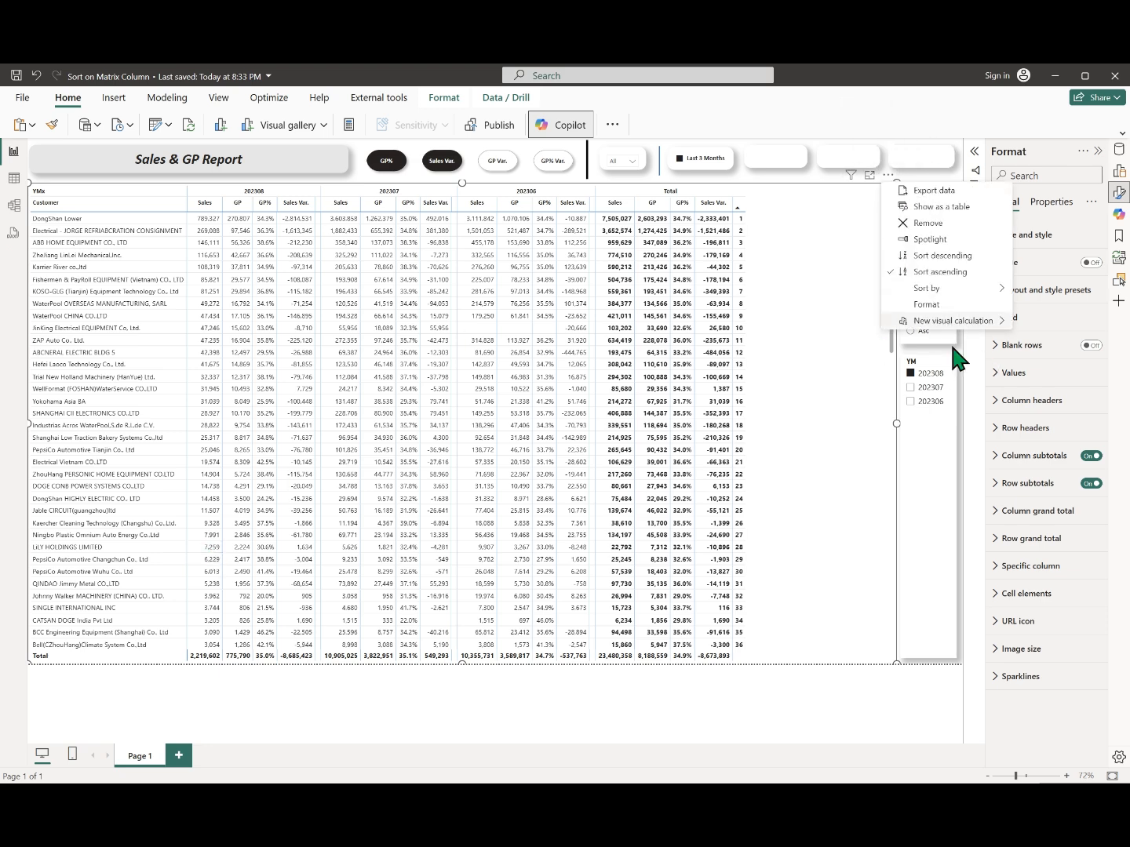
click(777, 394)
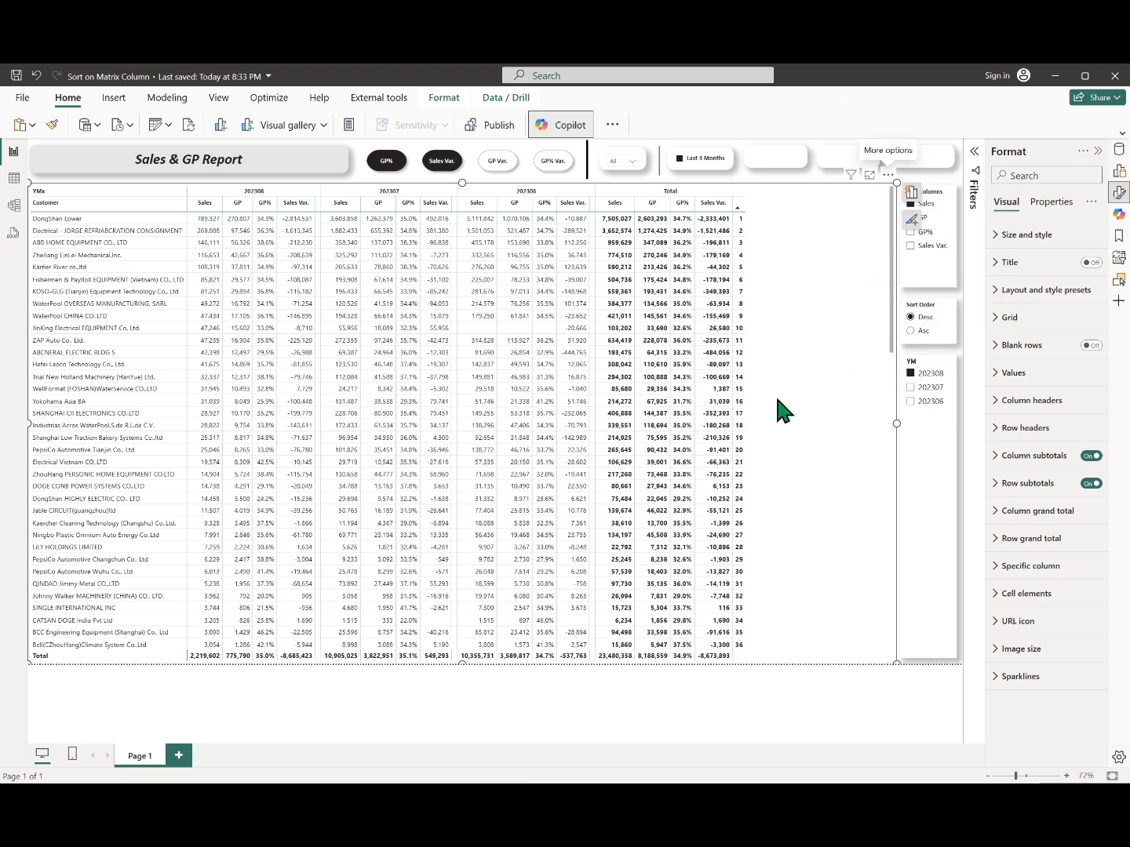
click(958, 175)
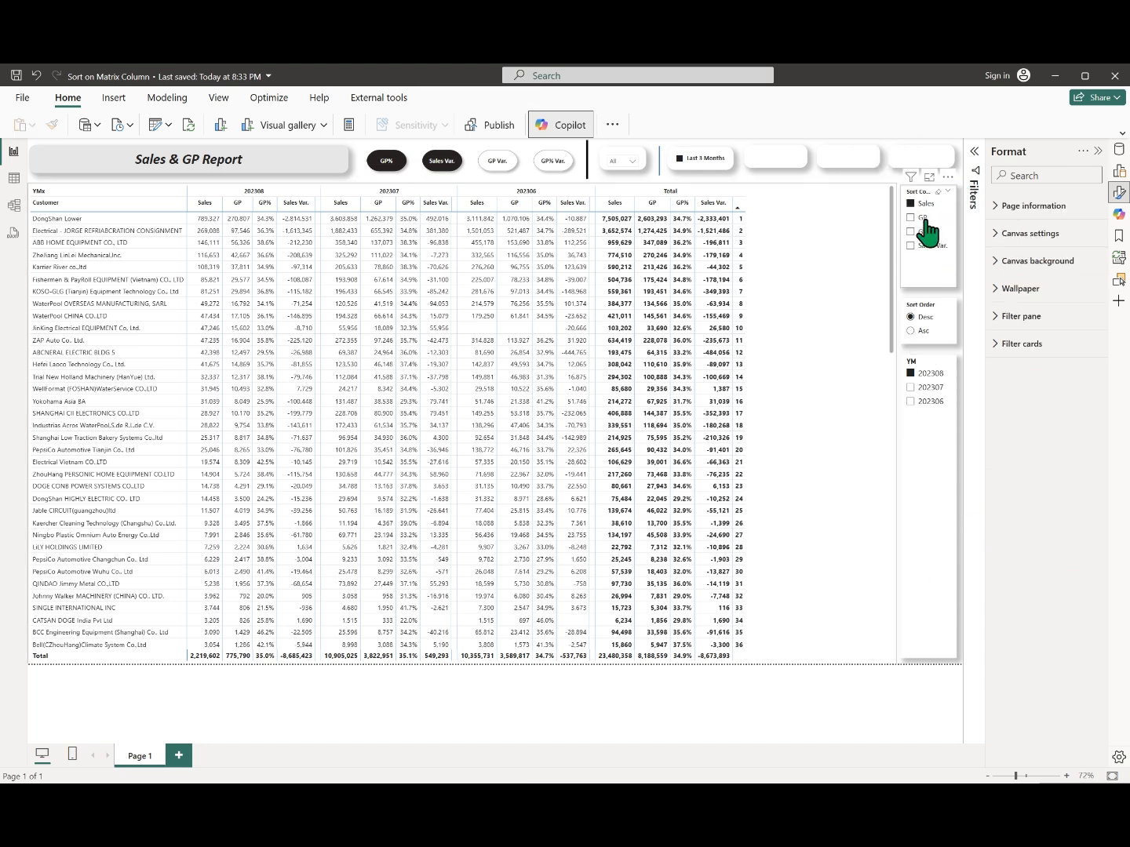
- Test the sorting by choosing GP in the Sort Columns slicer and 202307 in the YM slicer
click(925, 219)
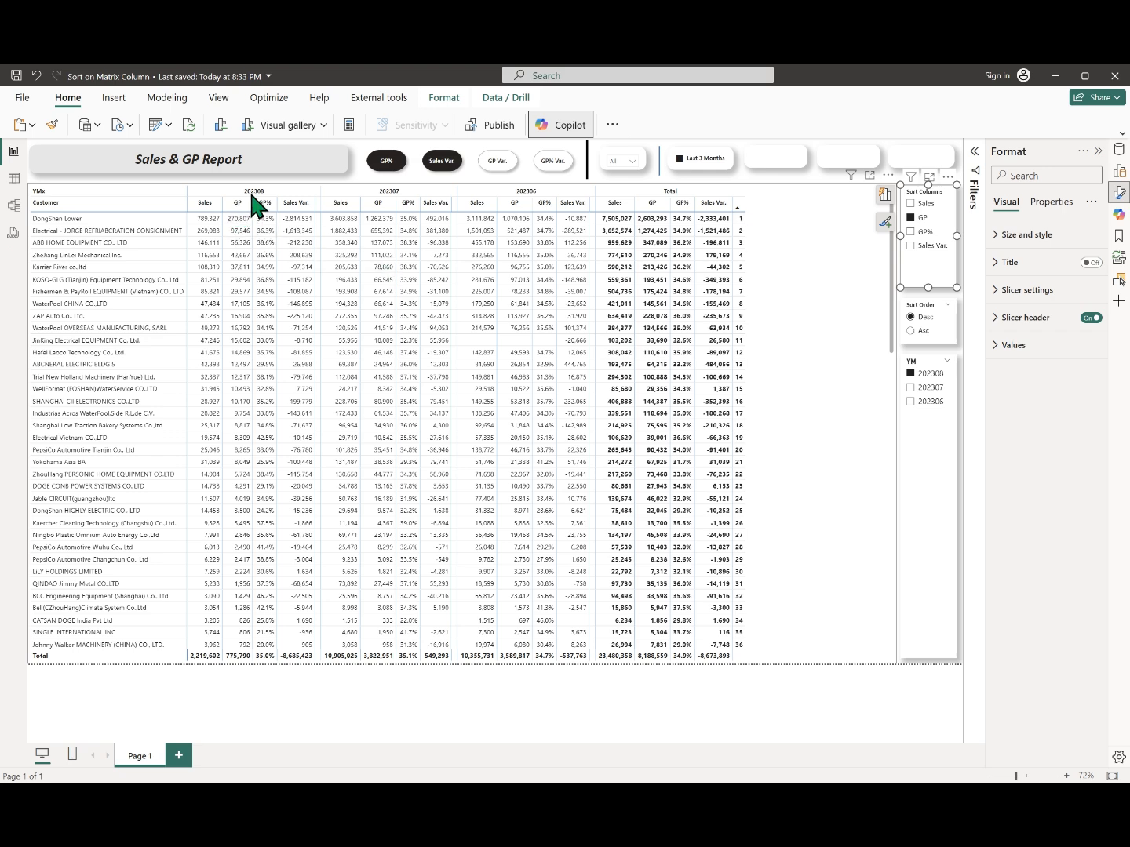
click(935, 389)
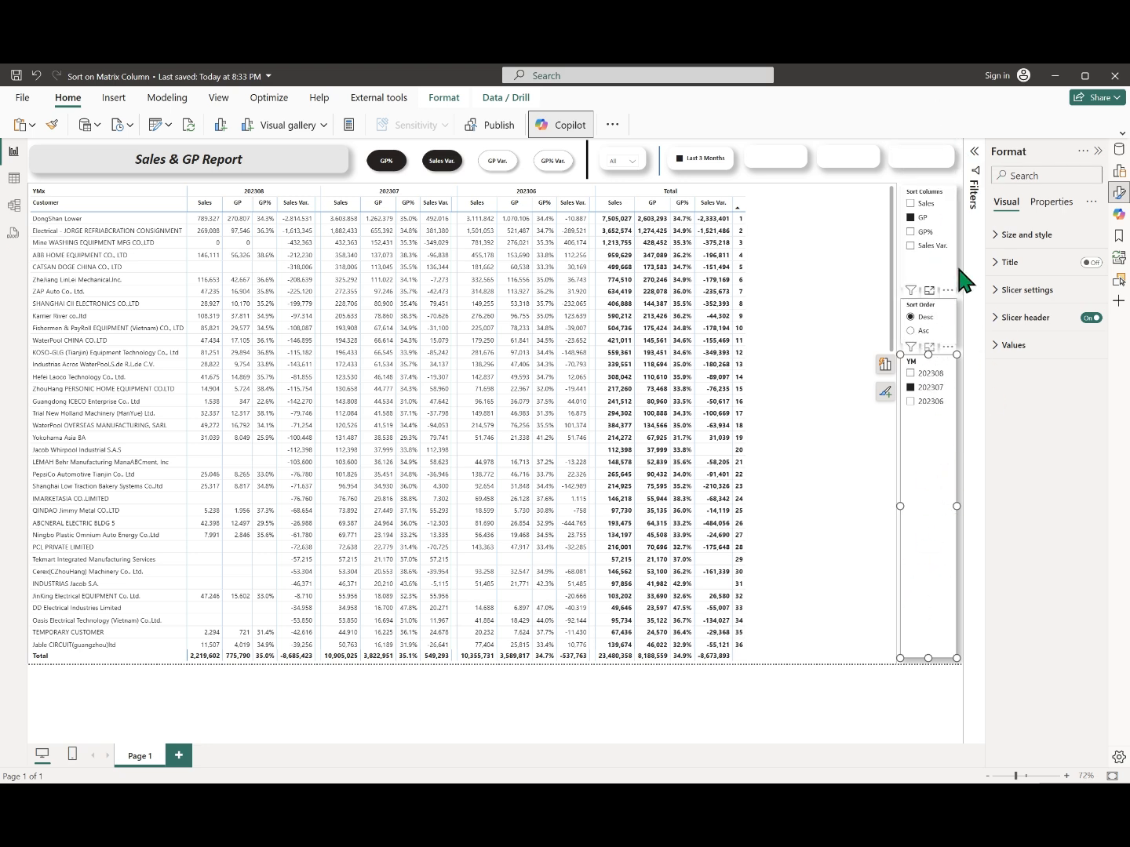
- Turn off column subtotals for the matrix
click(833, 334)
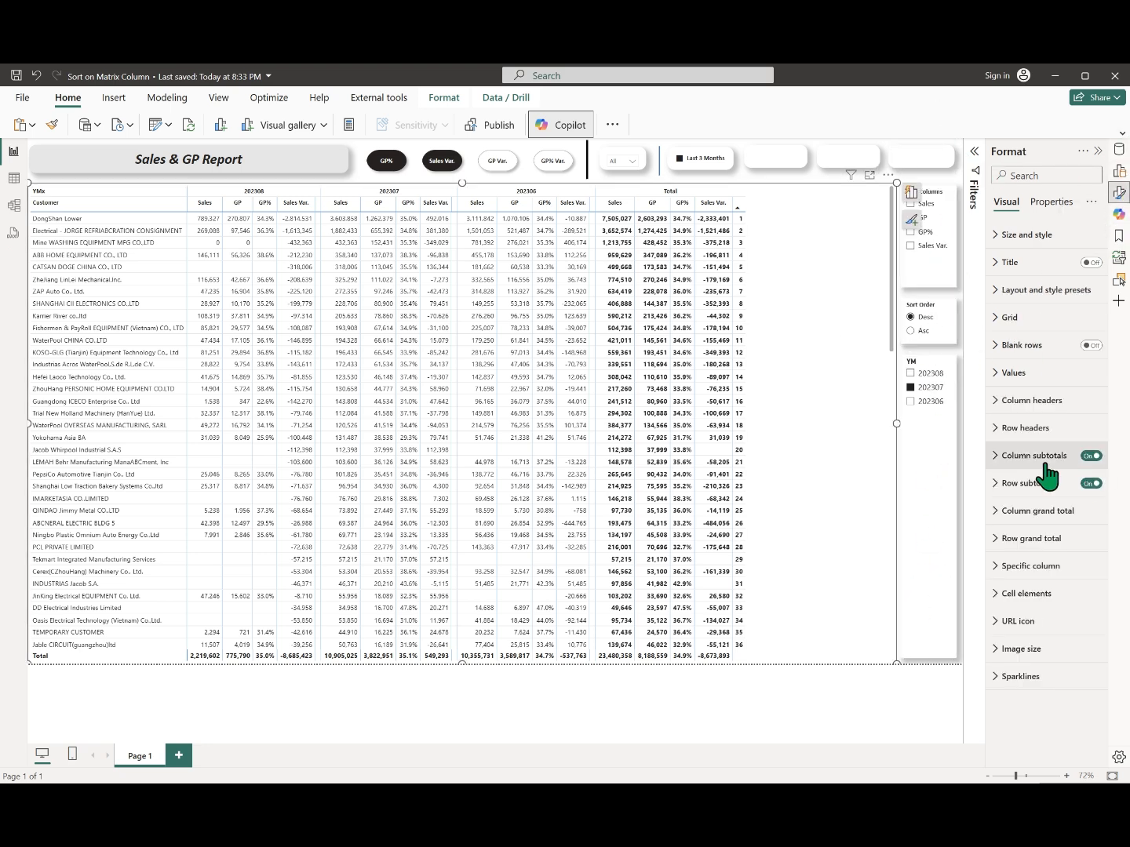
click(1091, 455)
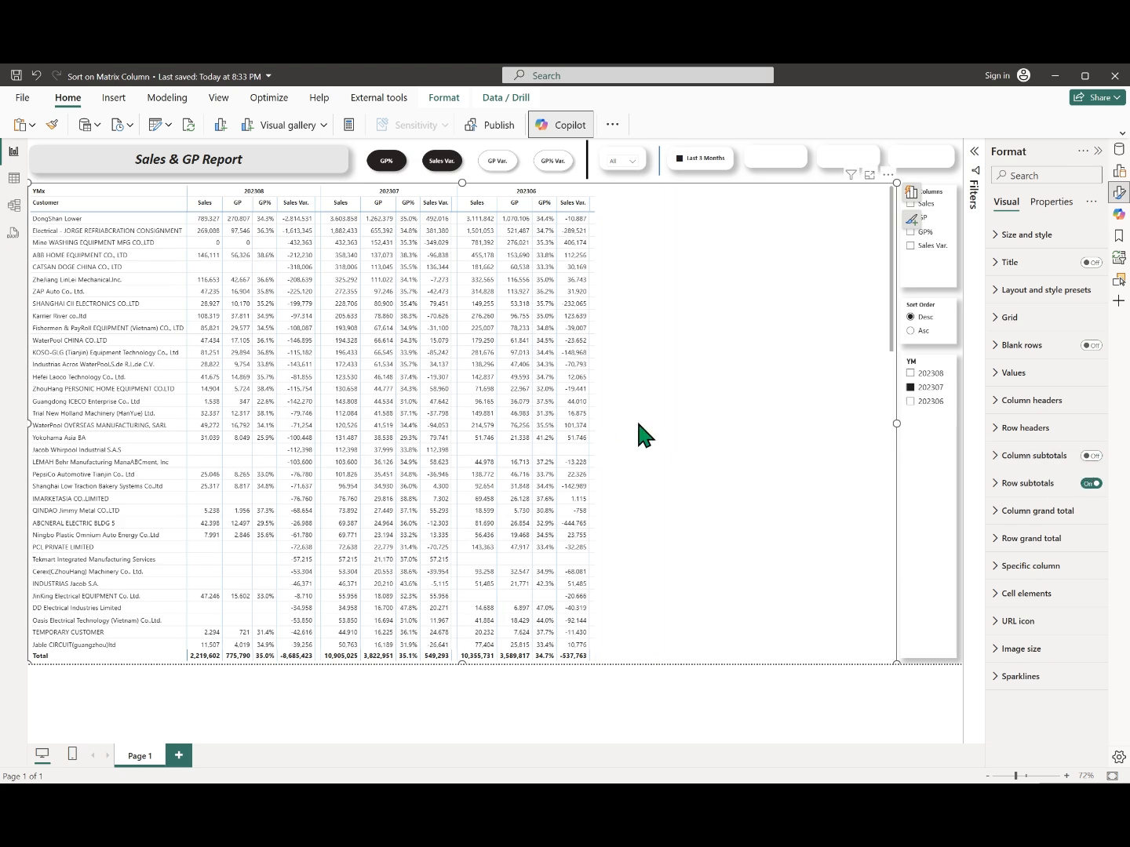
- Examine the formula of the ColorGP measure in the Display table
click(620, 735)
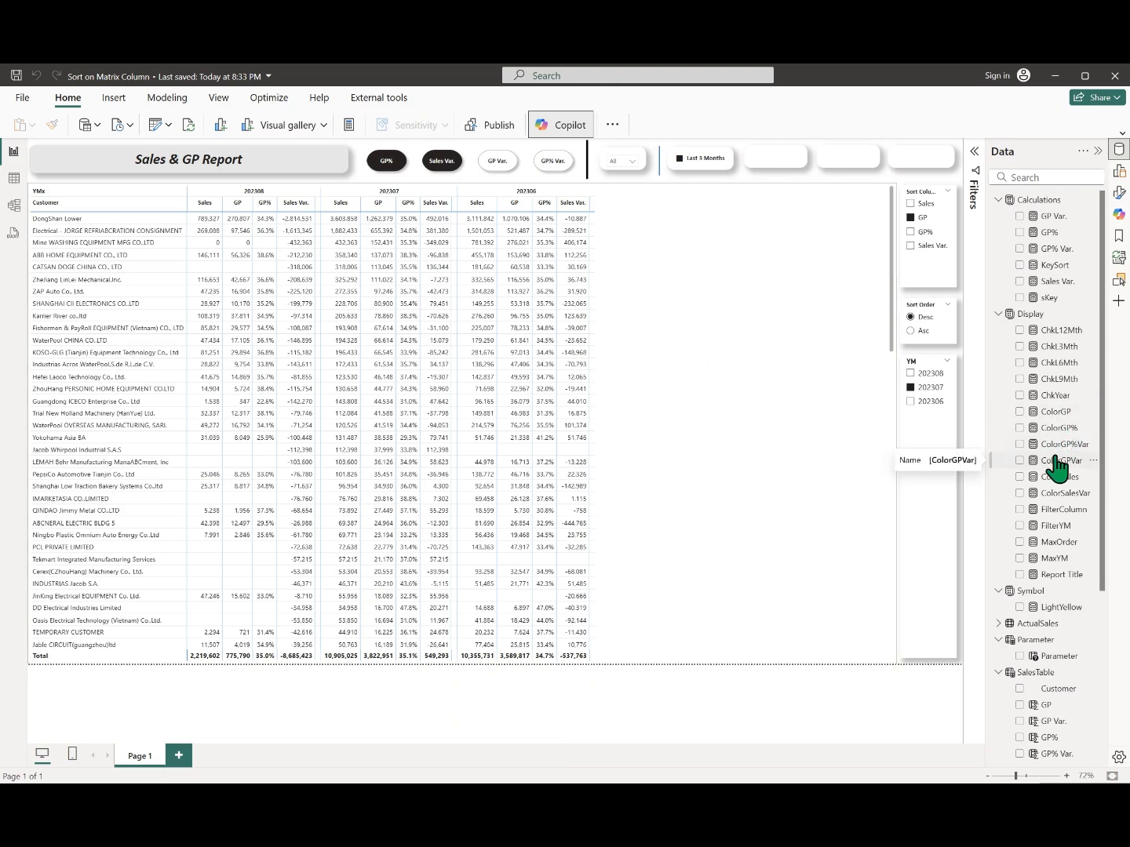
click(1056, 395)
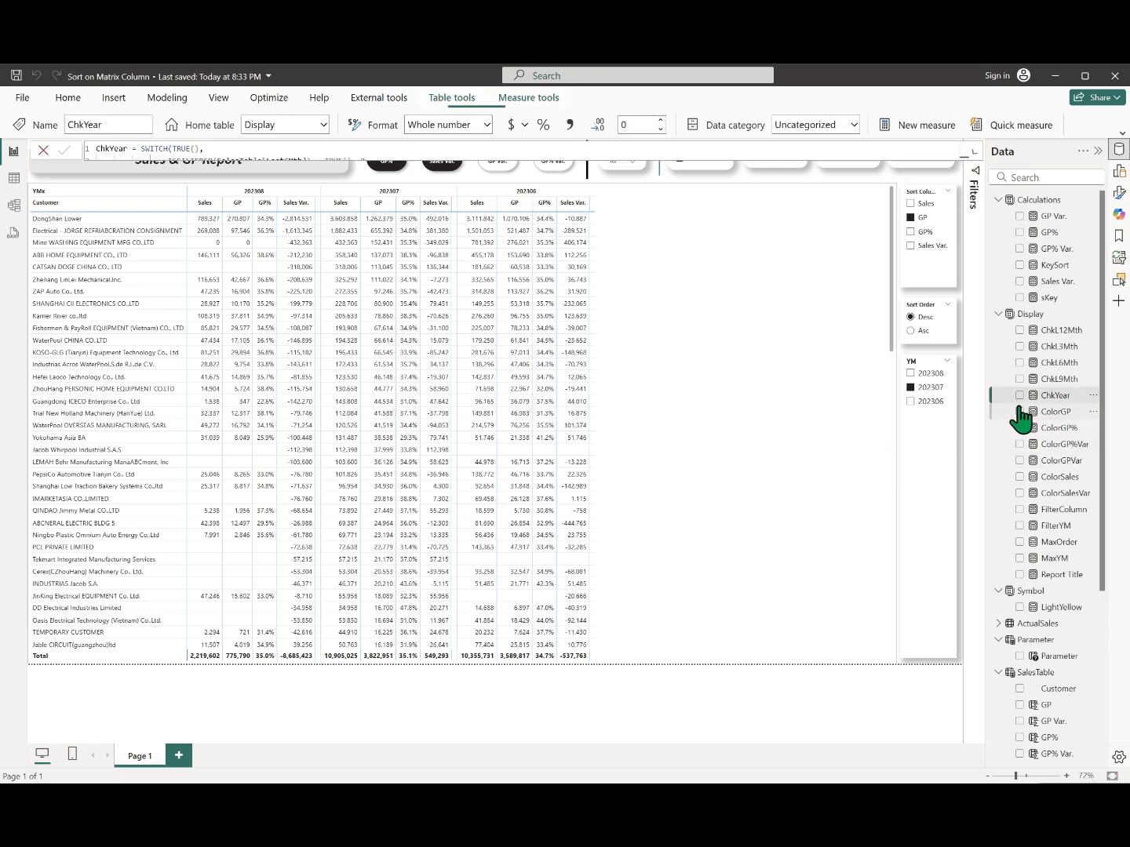
click(1056, 412)
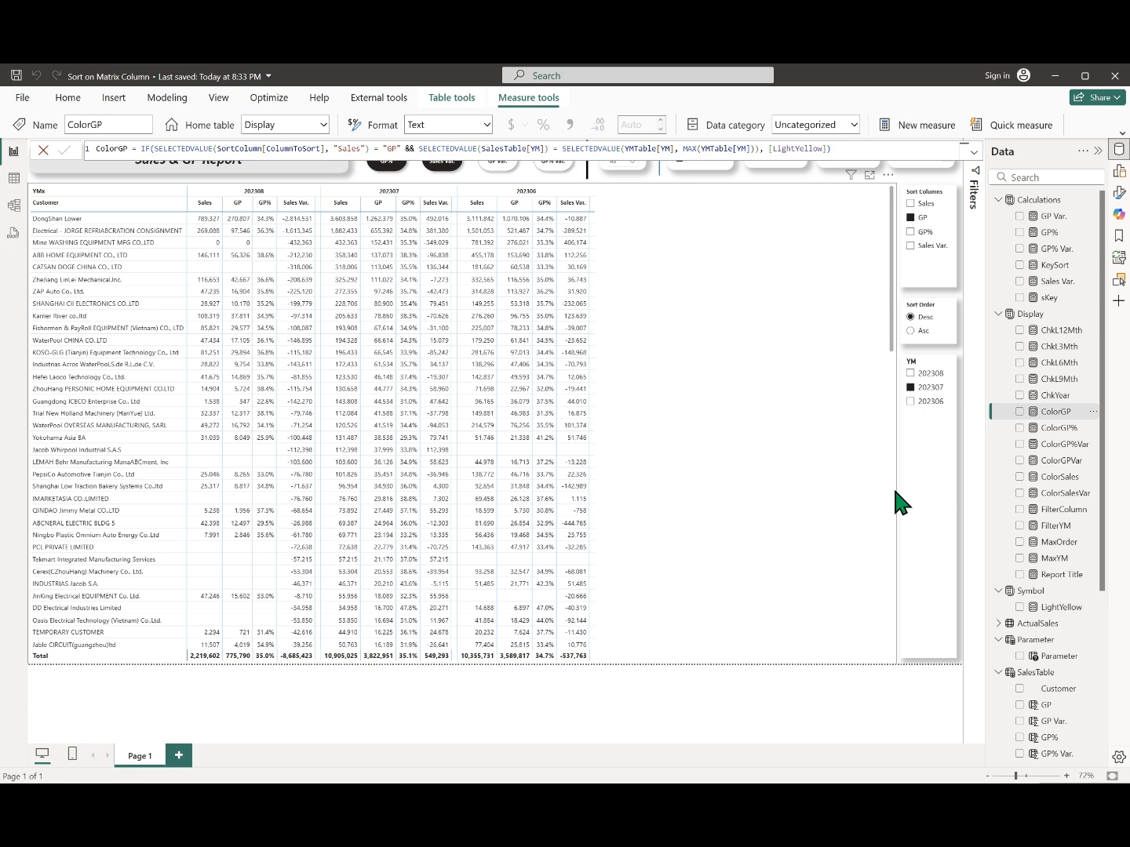
- Clear the optional-column choices so every column shows, and turn on the conditional background color for the matrix's Sales series
click(443, 169)
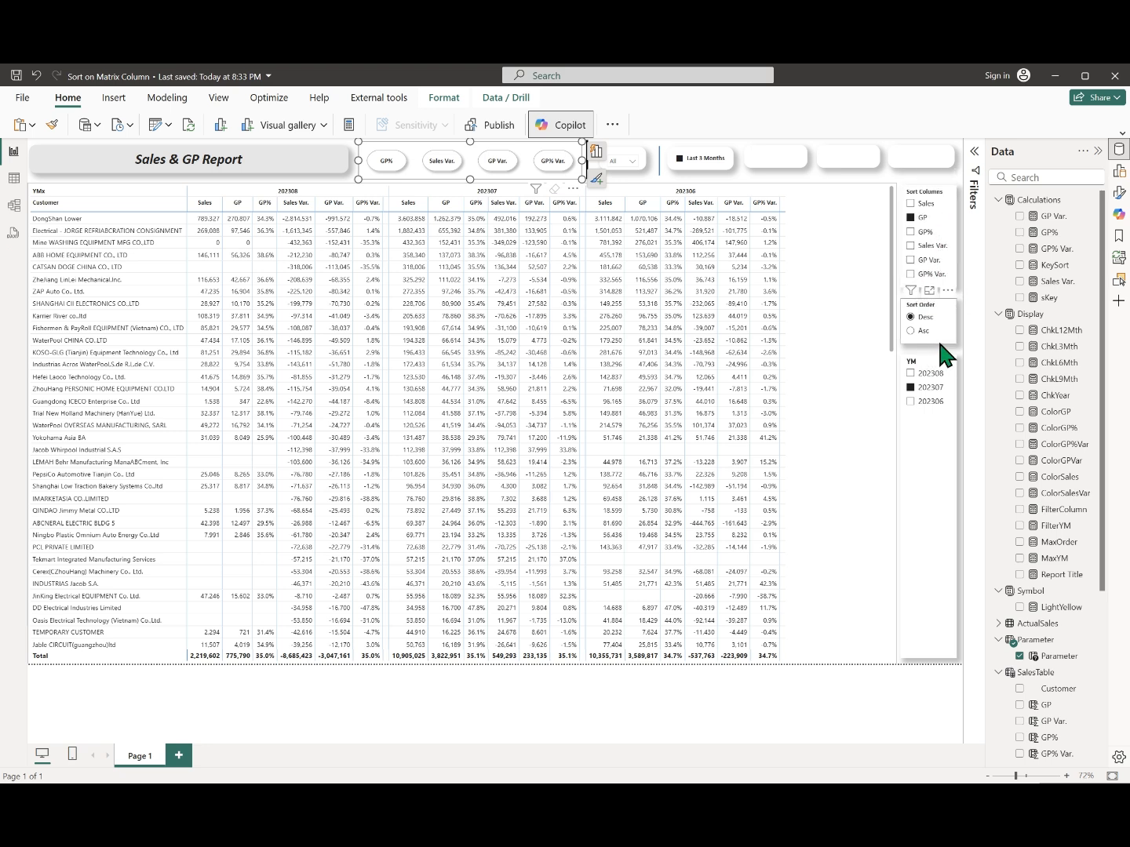
click(833, 453)
click(1120, 193)
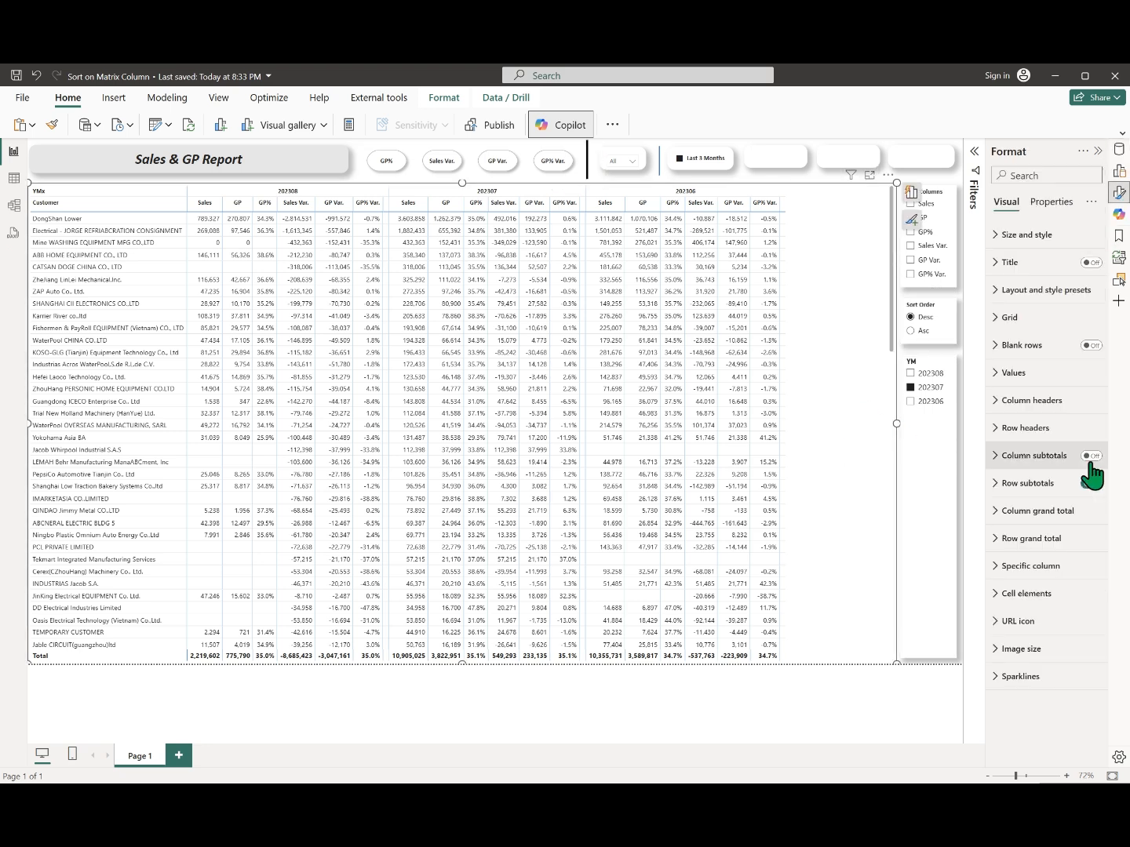
click(996, 595)
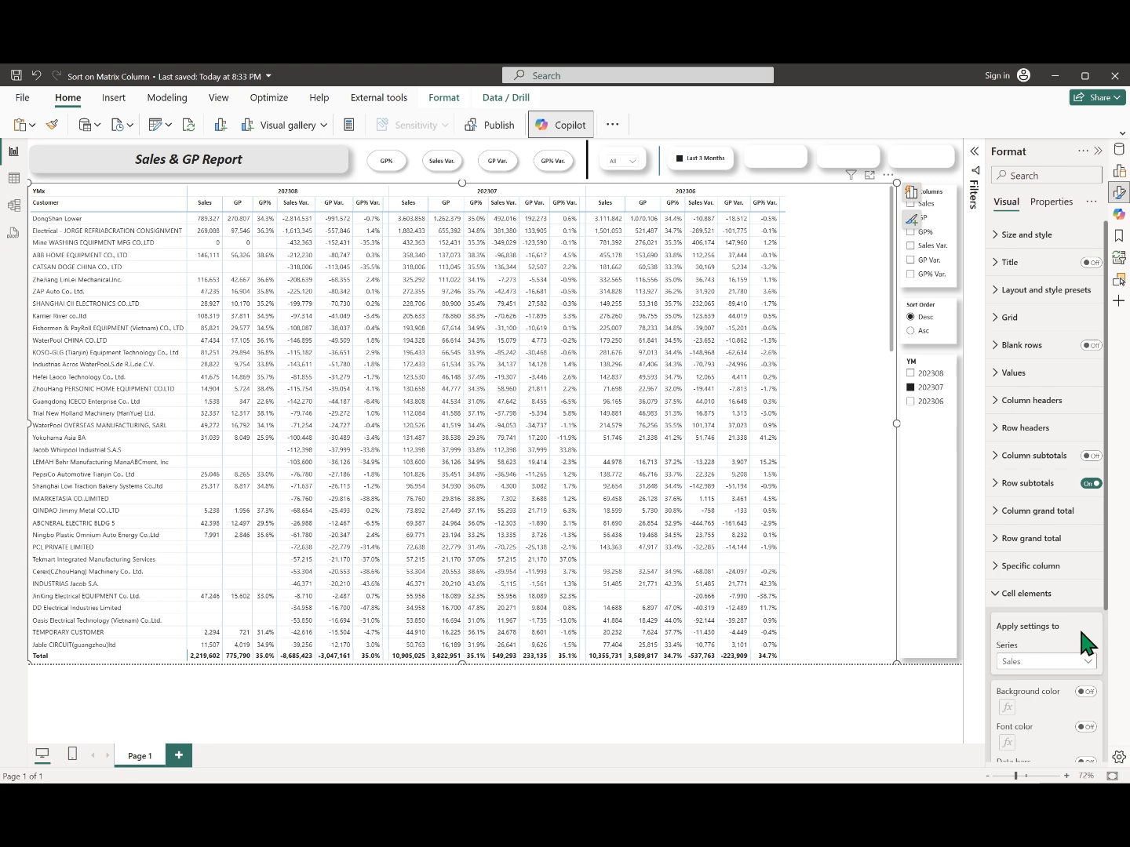
scroll(1078, 626, down, 2)
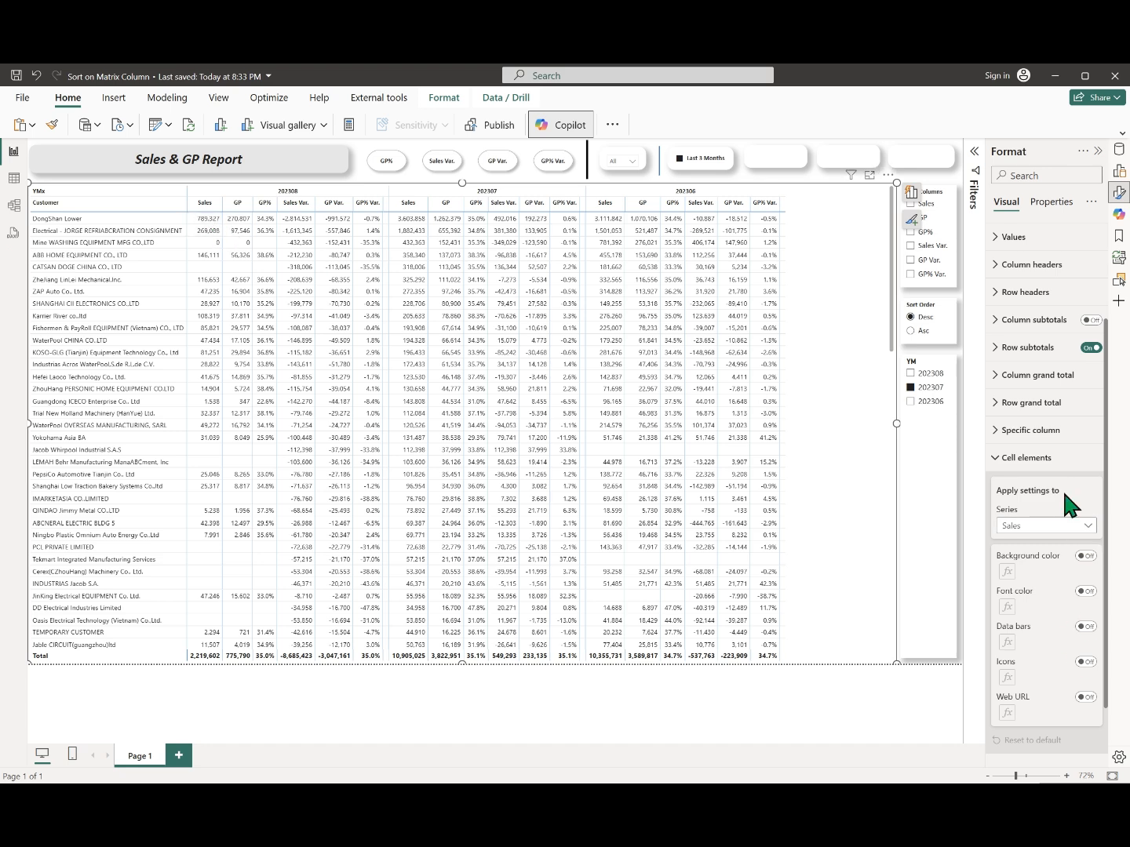
click(1084, 556)
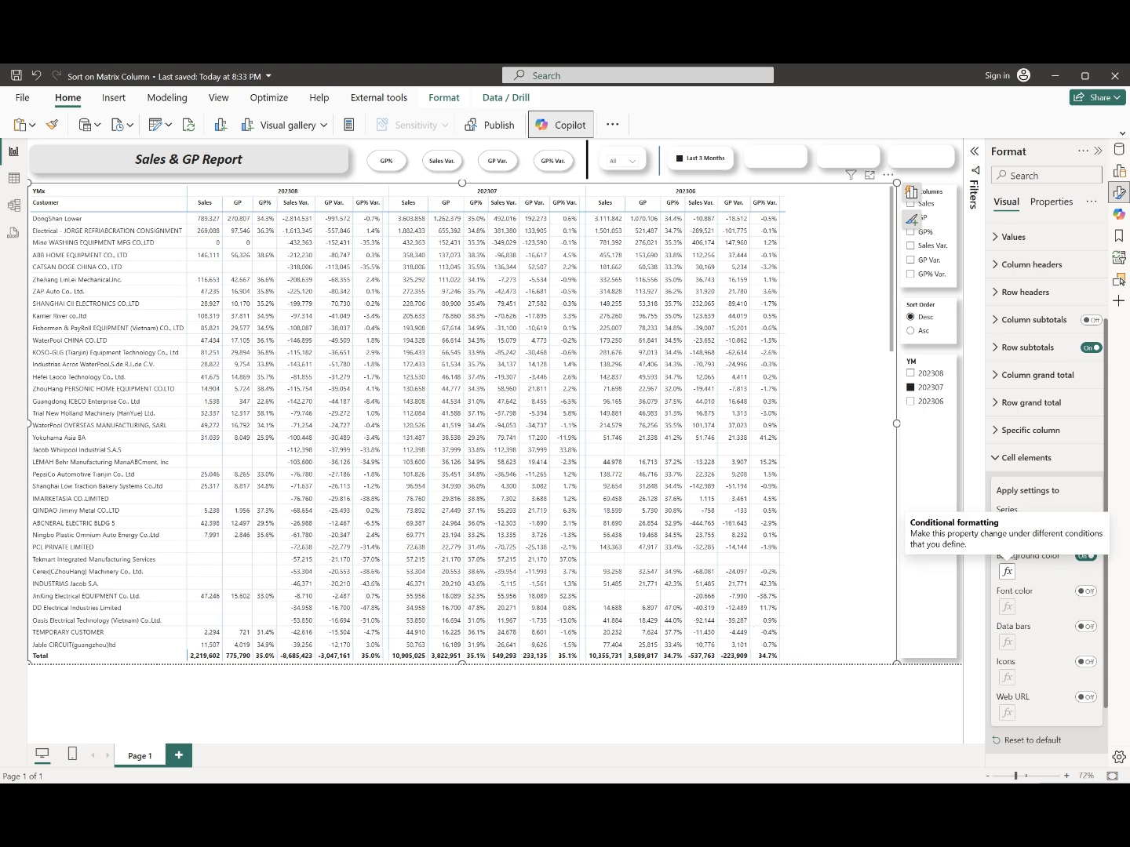
- Clear the GP choice in the Sort Columns slicer
click(958, 296)
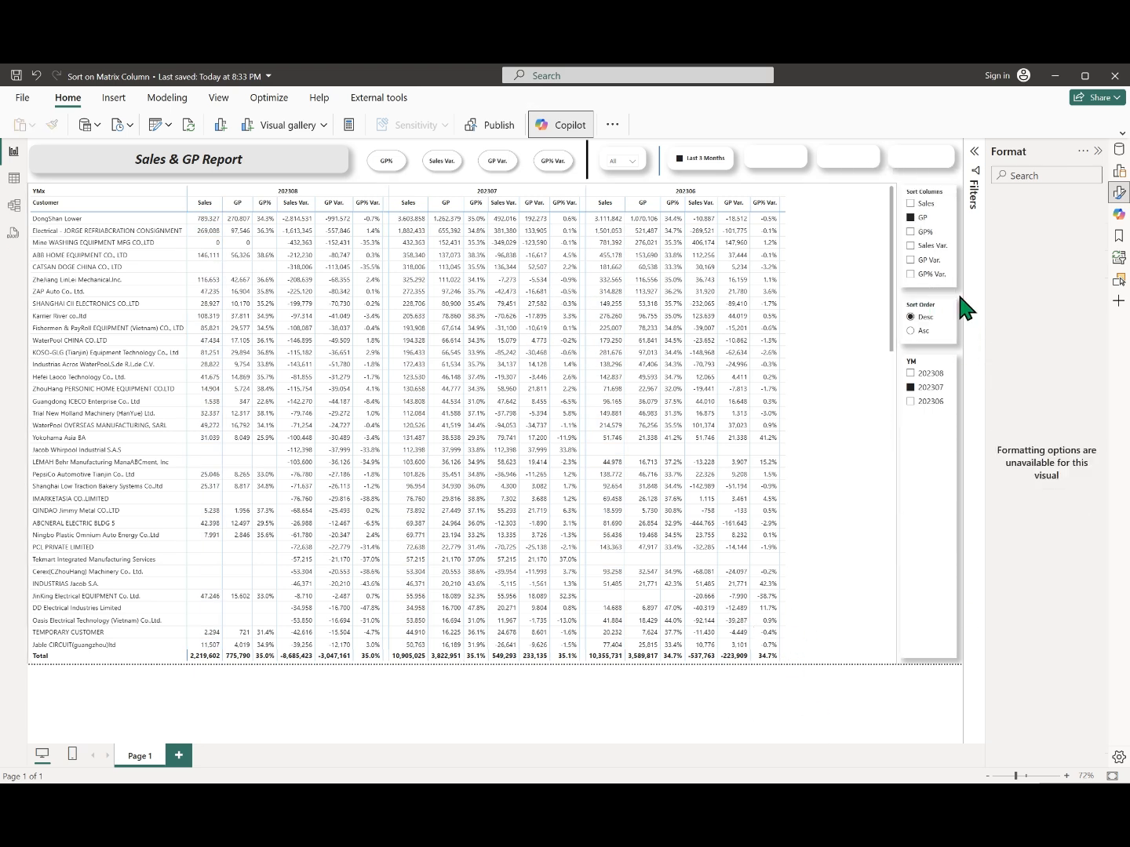
click(910, 218)
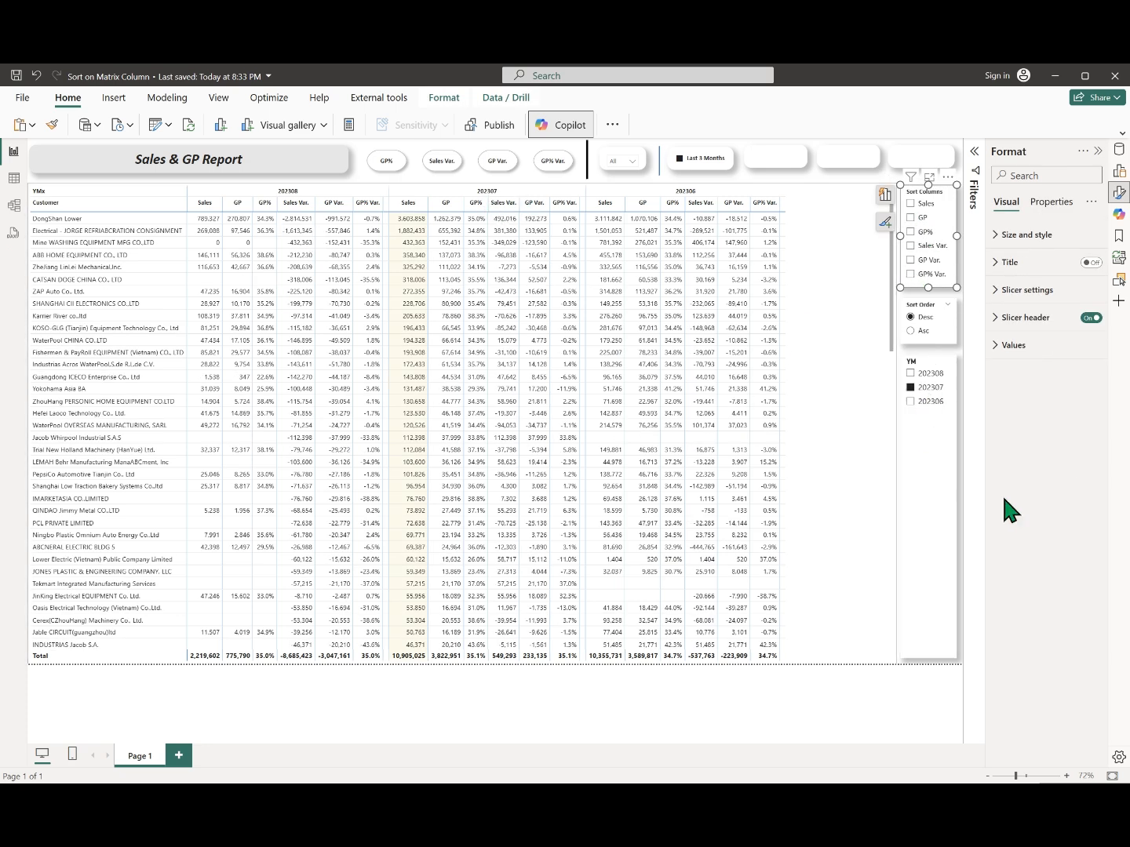
- Choose another value series in the matrix's cell elements and turn on its conditional background color
click(856, 411)
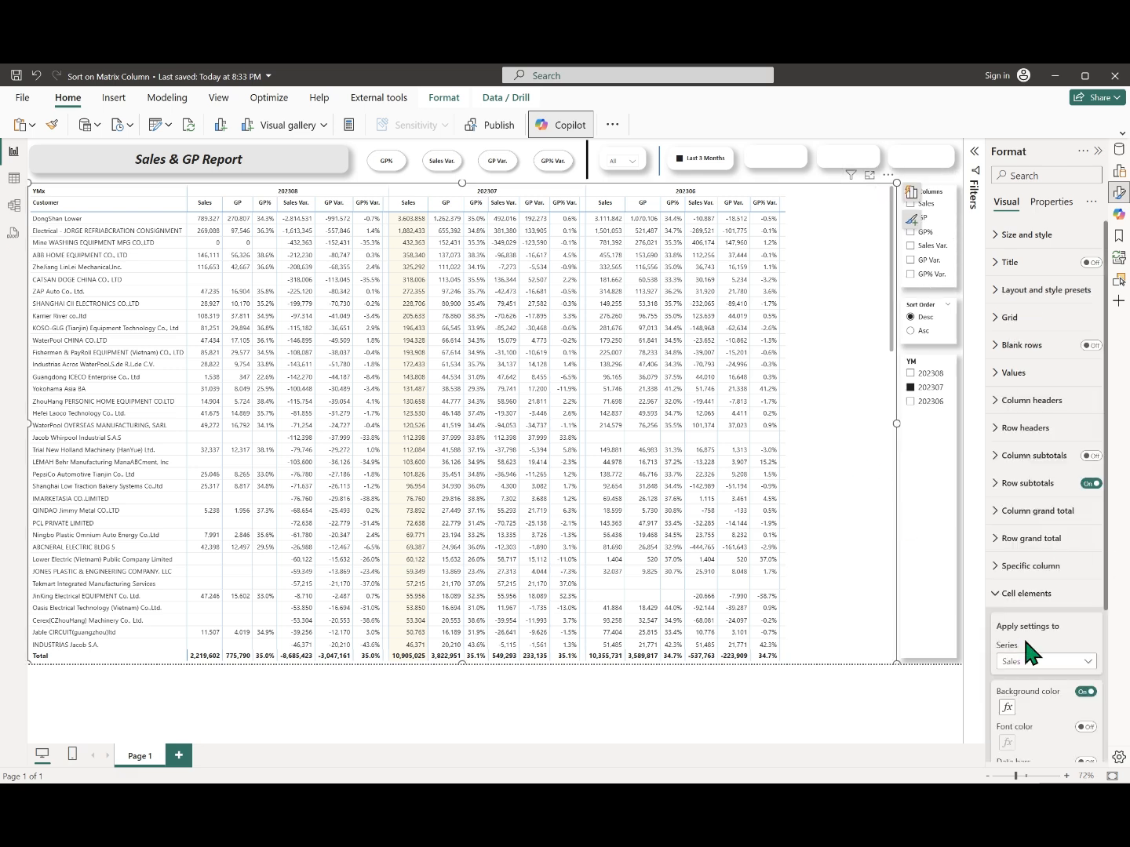
scroll(1052, 596, down, 3)
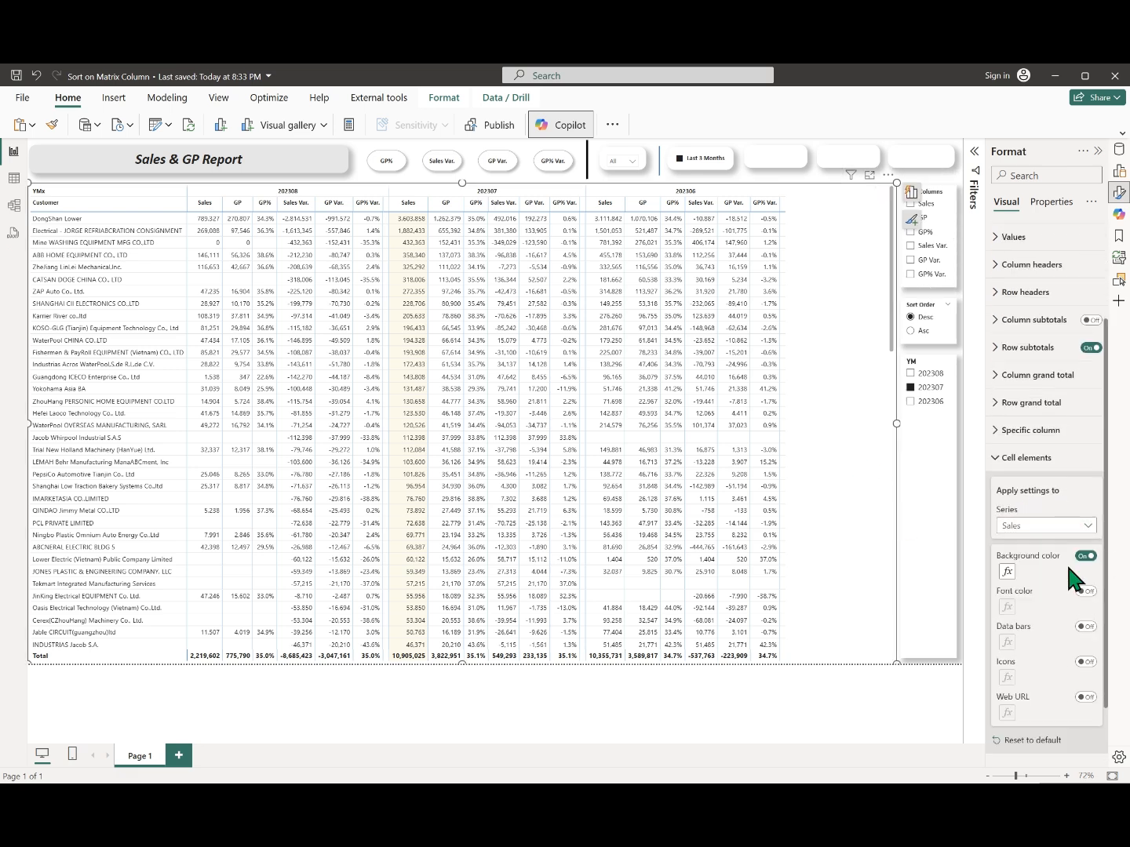
click(1043, 527)
click(1008, 558)
click(1086, 555)
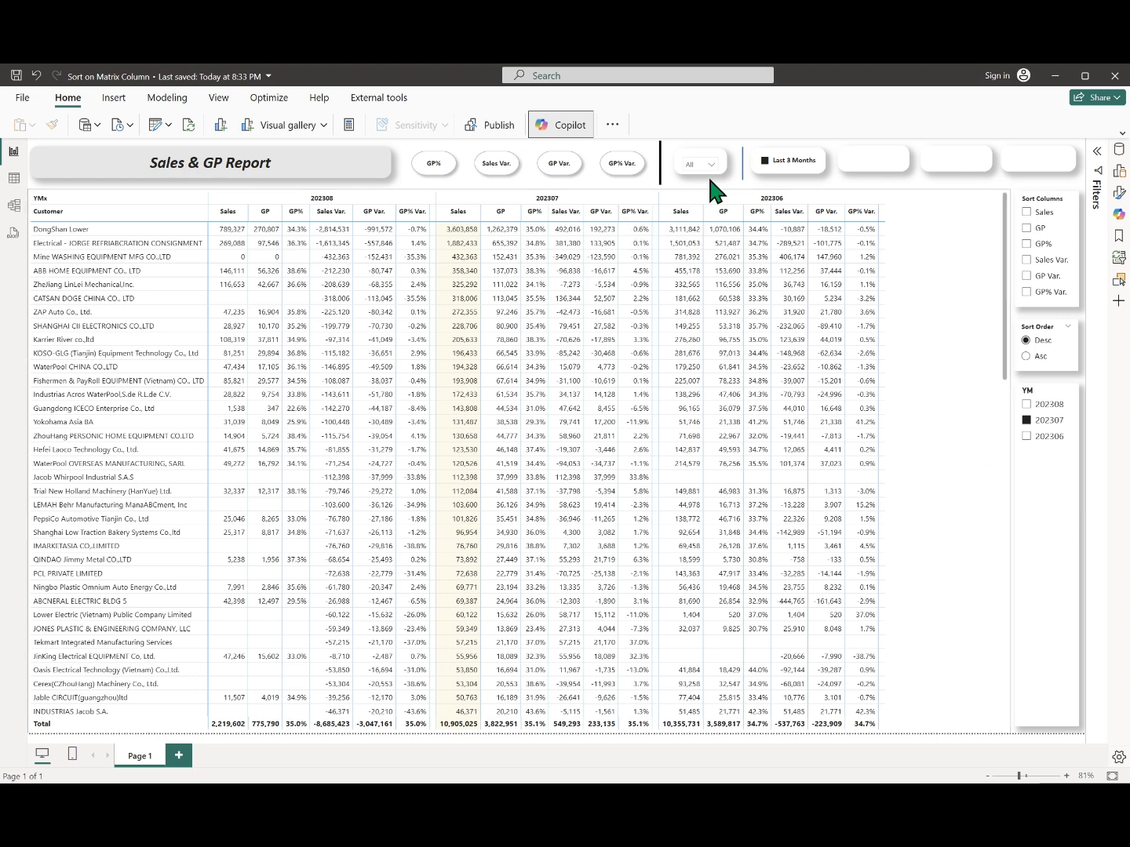
- Switch the report period from Last 3 Months to Last 6 Months and show only Sales Var. as the optional column
click(795, 161)
click(877, 160)
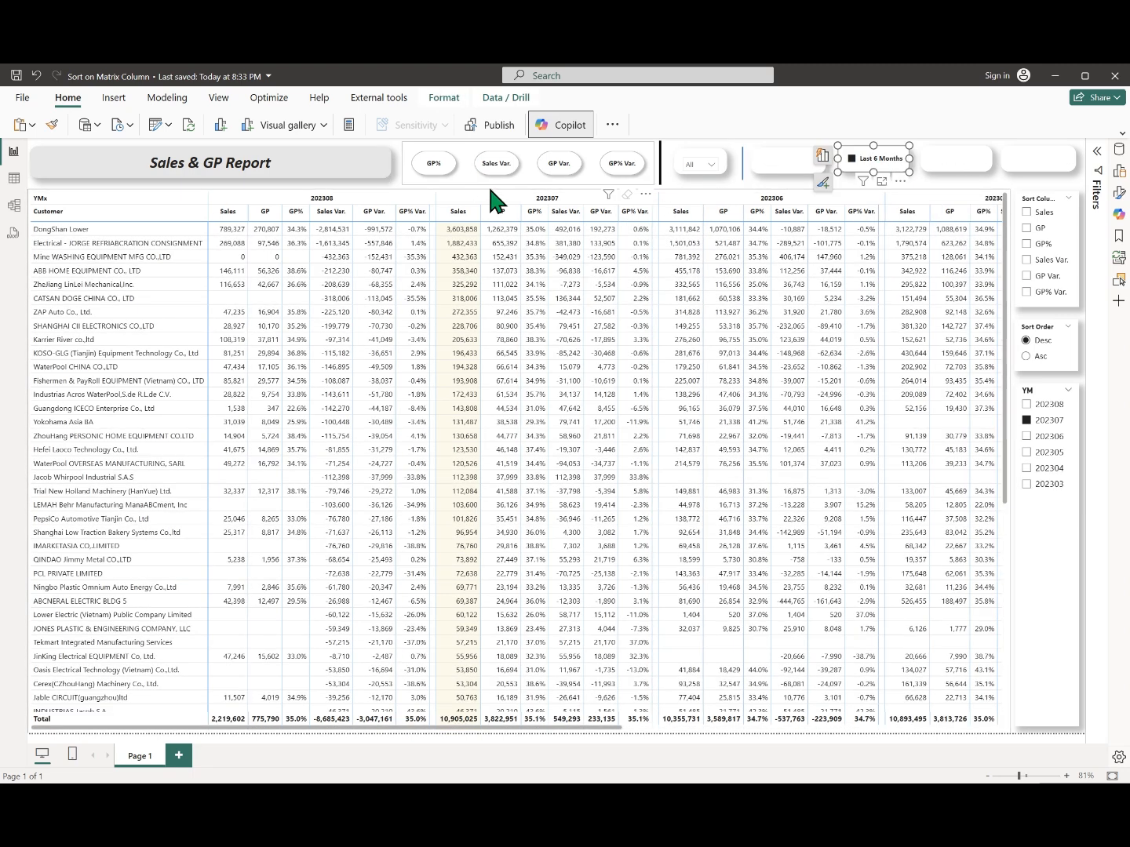
click(494, 163)
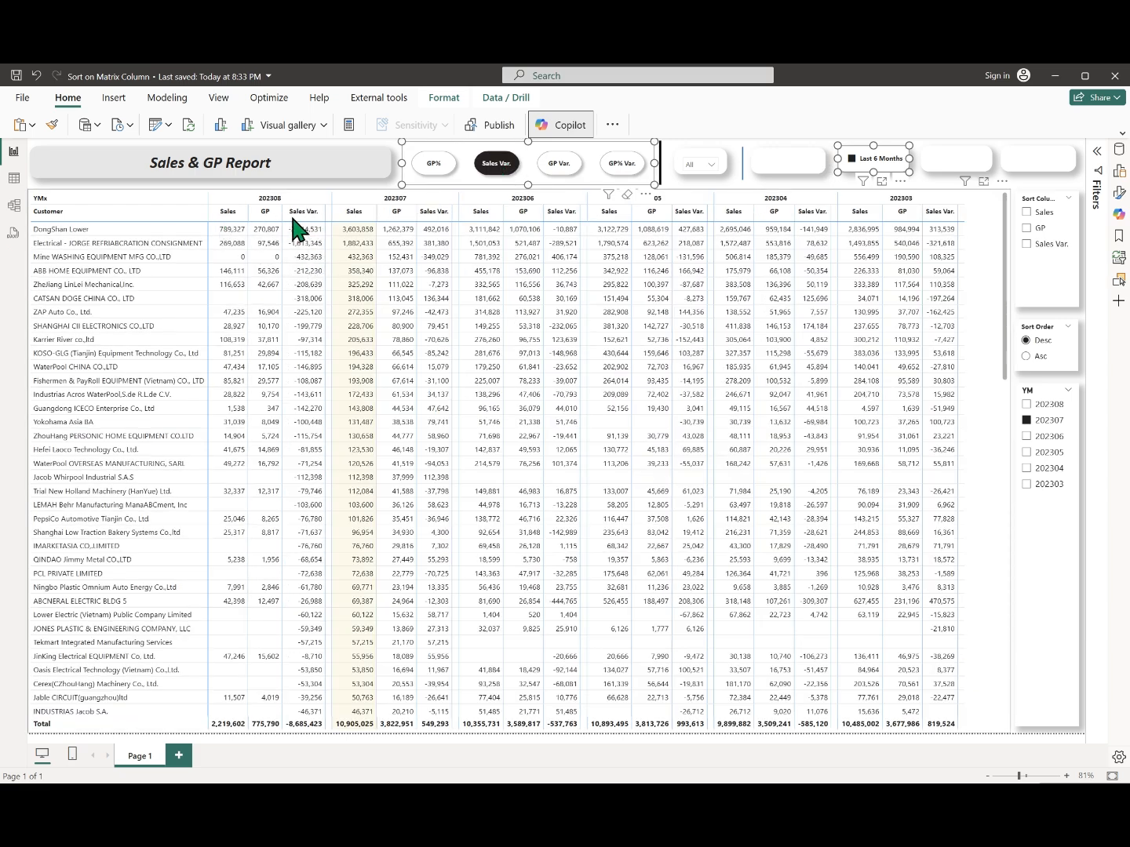
- Choose each sort month in the YM slicer in turn, from 202308 back to 202303
click(1027, 406)
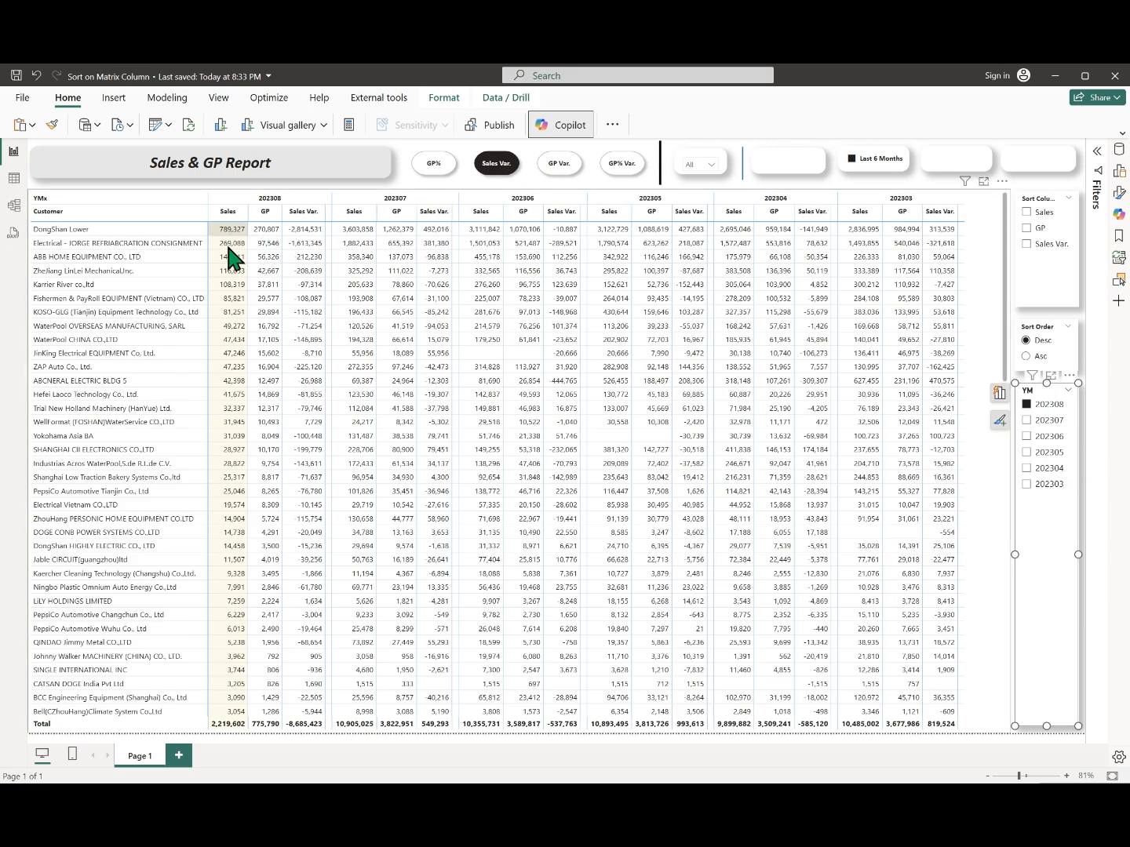
click(1028, 420)
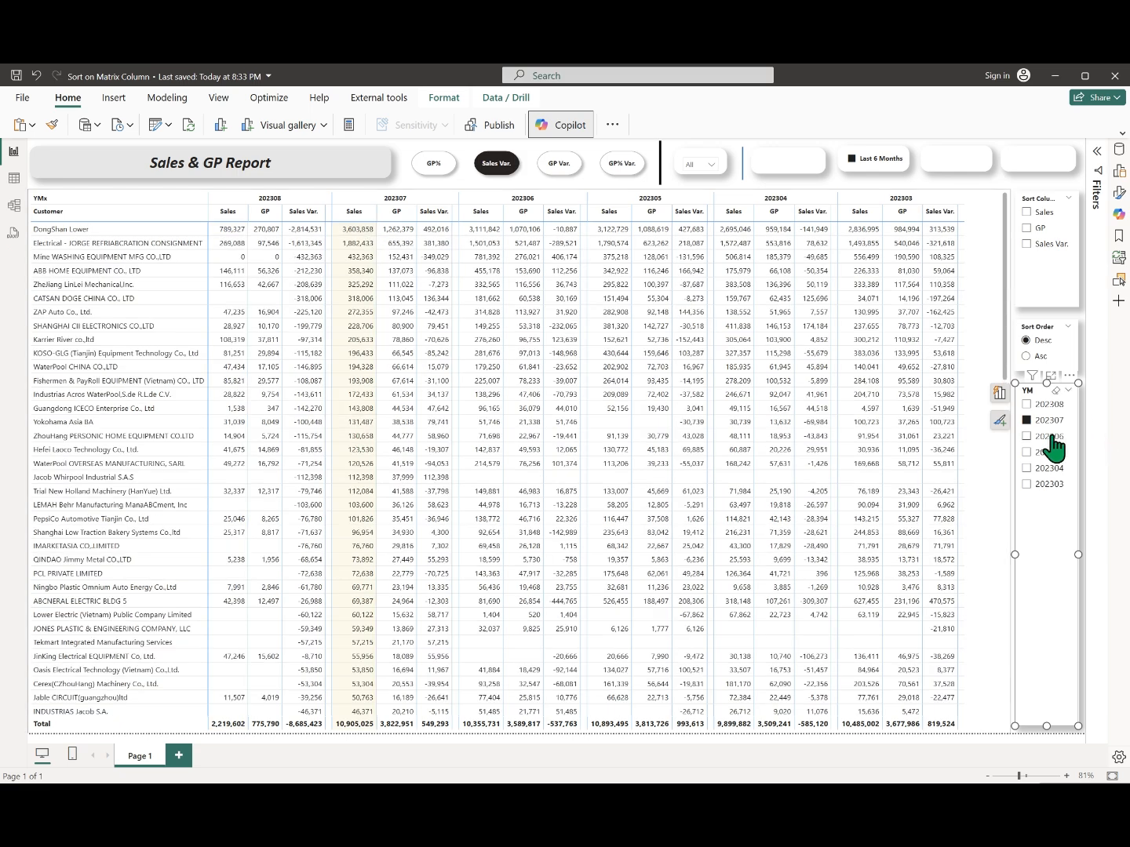
click(1049, 438)
click(1050, 453)
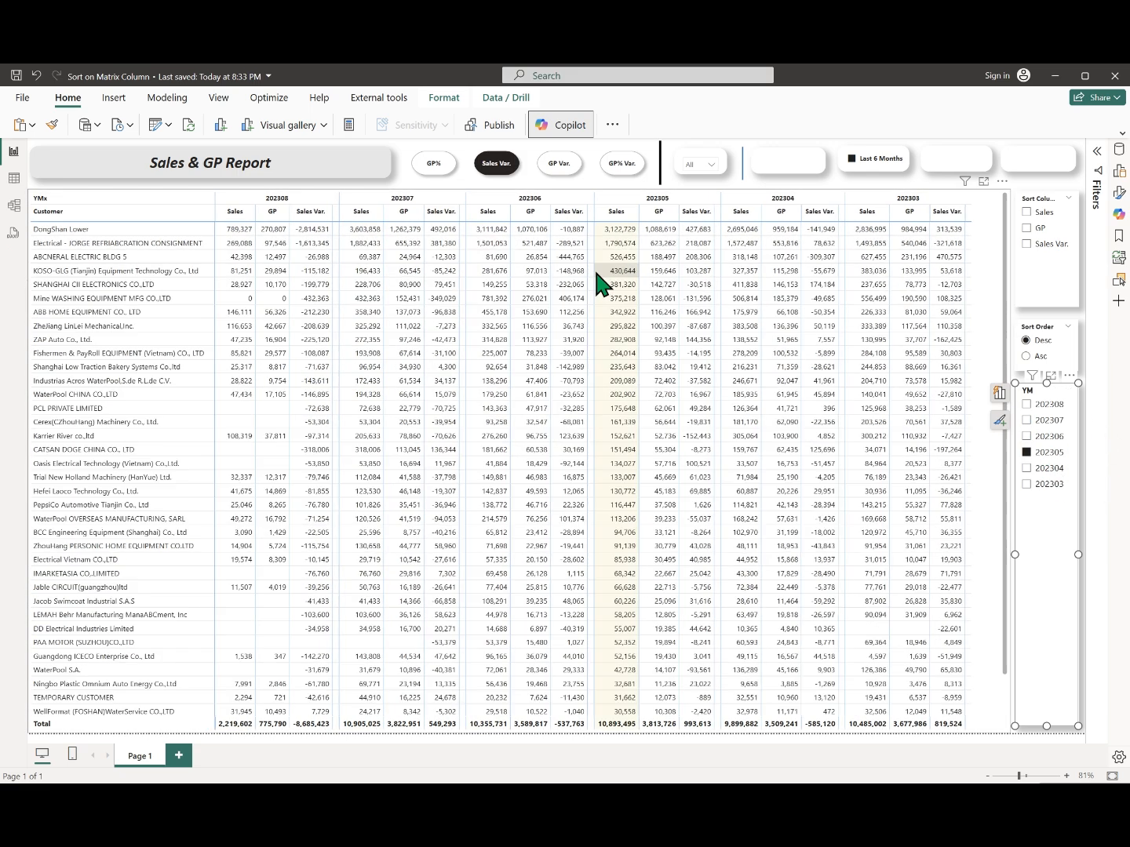
click(1060, 471)
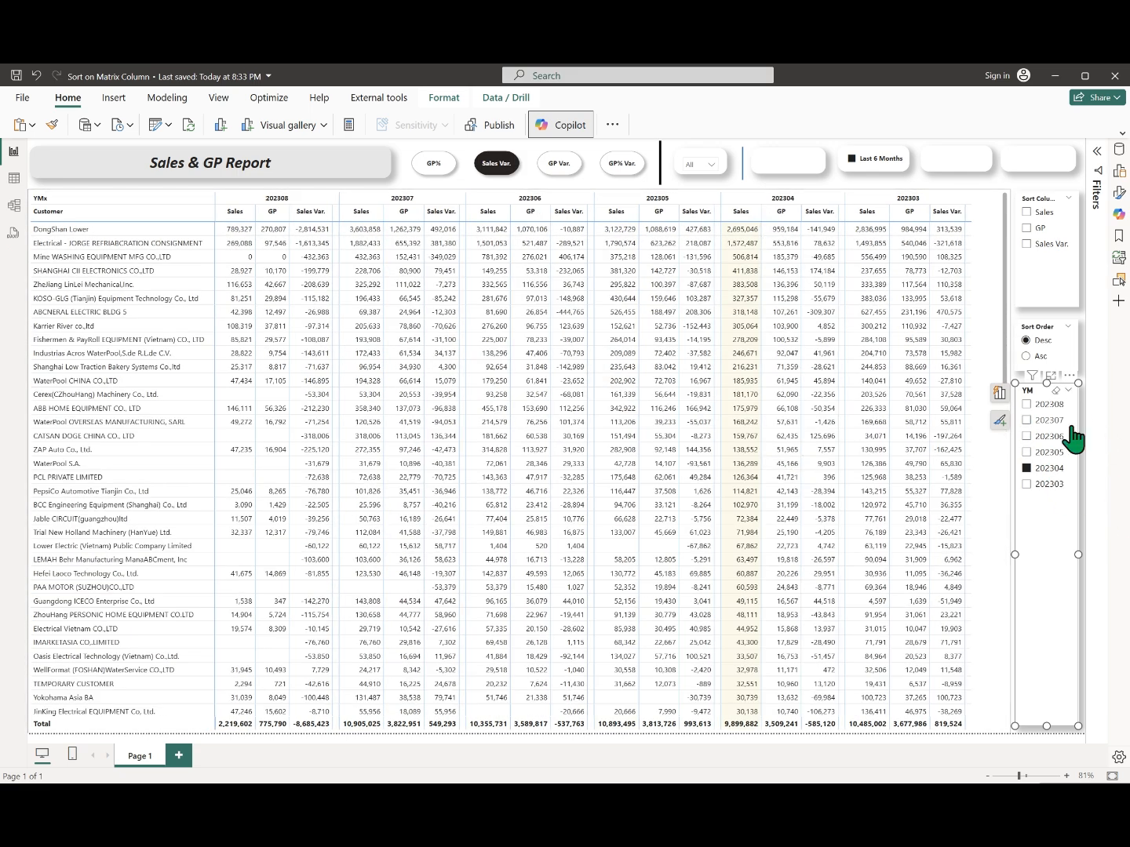
click(1049, 483)
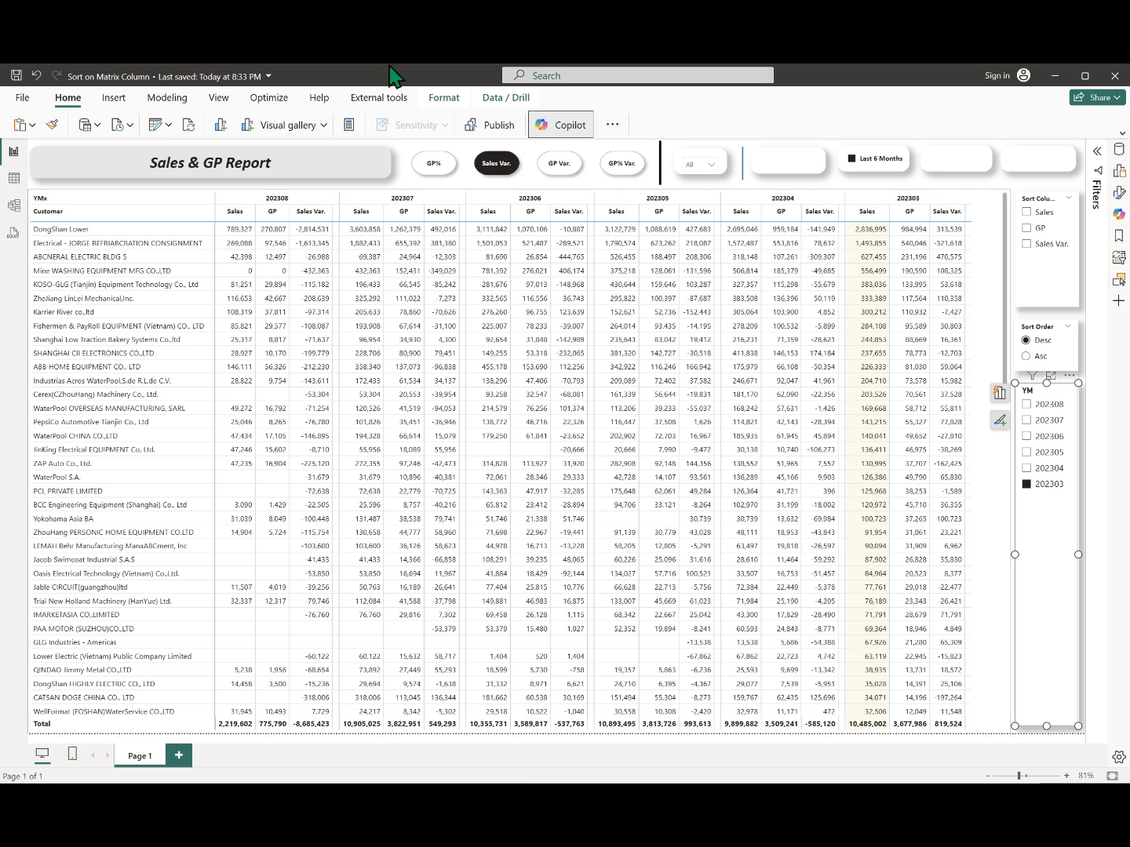
- Extend the Report Title measure to "Sales & GP Report (sort on " & SELECTEDVALUE(YMTable[YM], MAX(YMTable[YM])) & " " & [KeySort] & ")"
click(1120, 150)
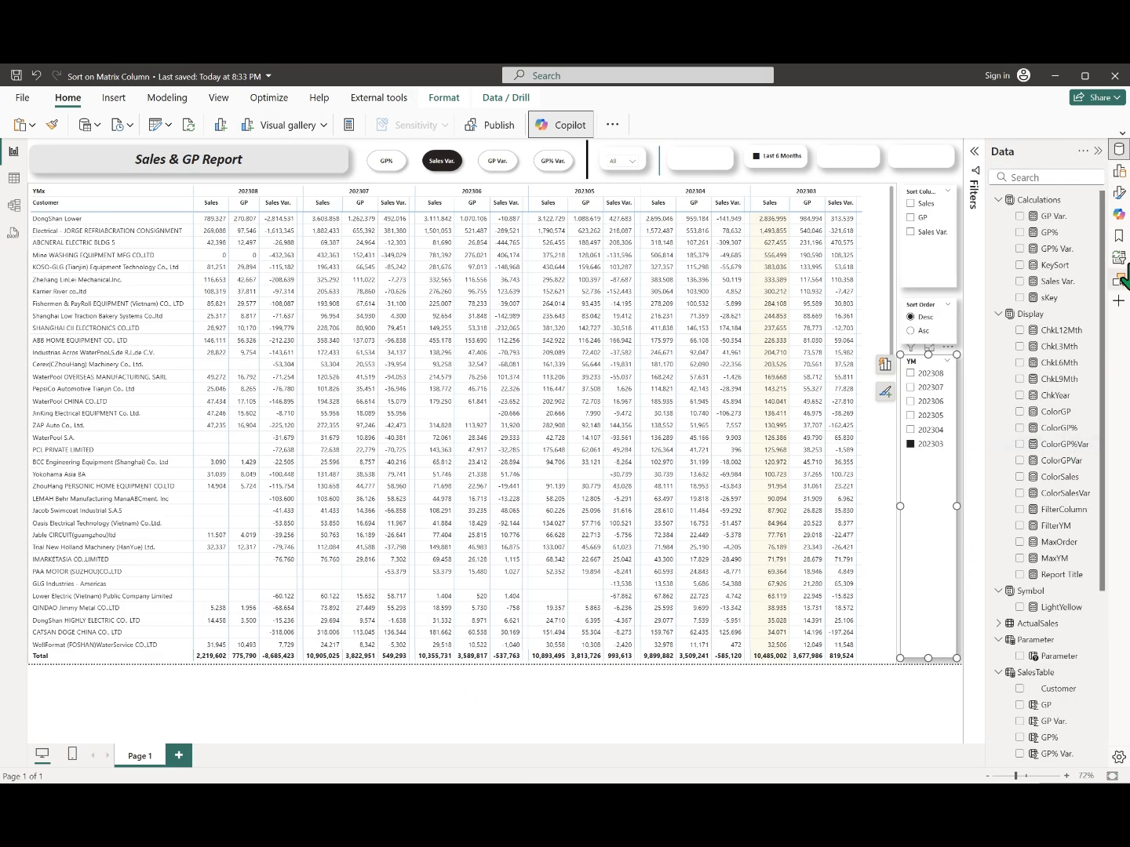
click(1061, 574)
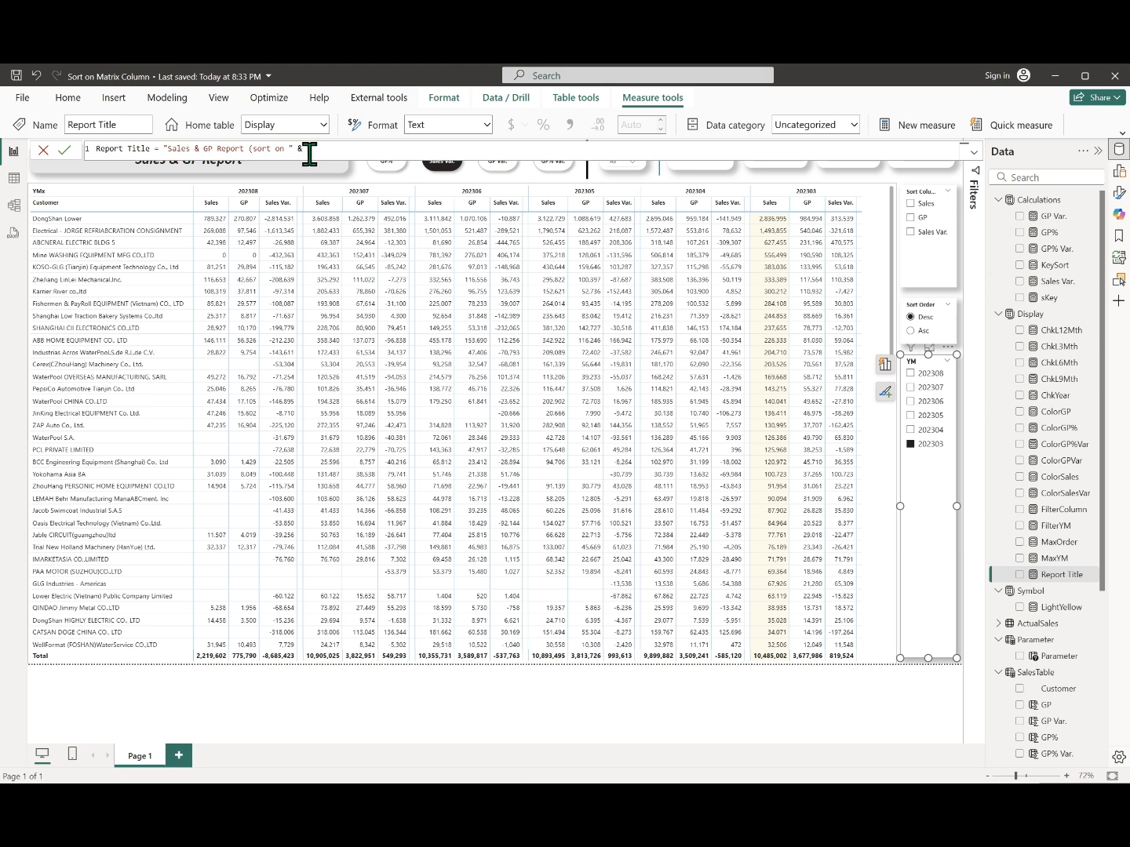
text(SELECTEDVALUE(YMTable[YM], MAX(YMTable[YM])))
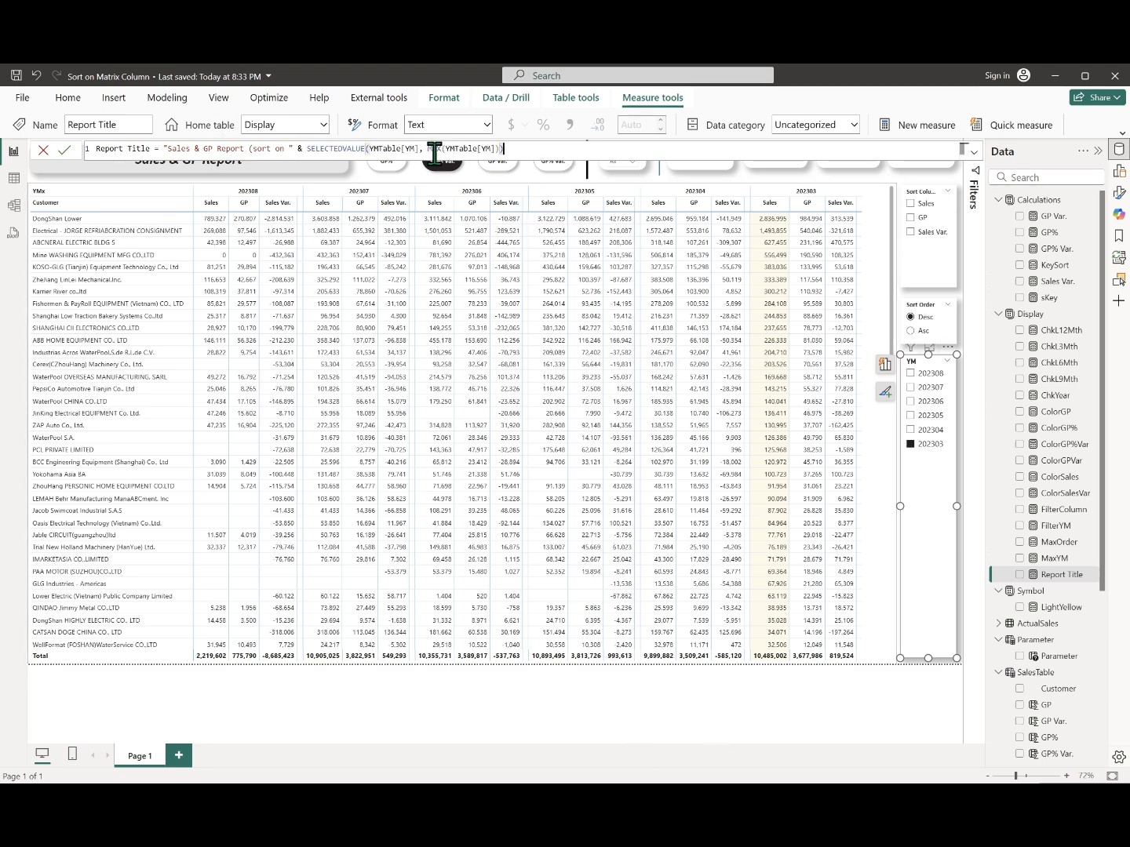
text(&)
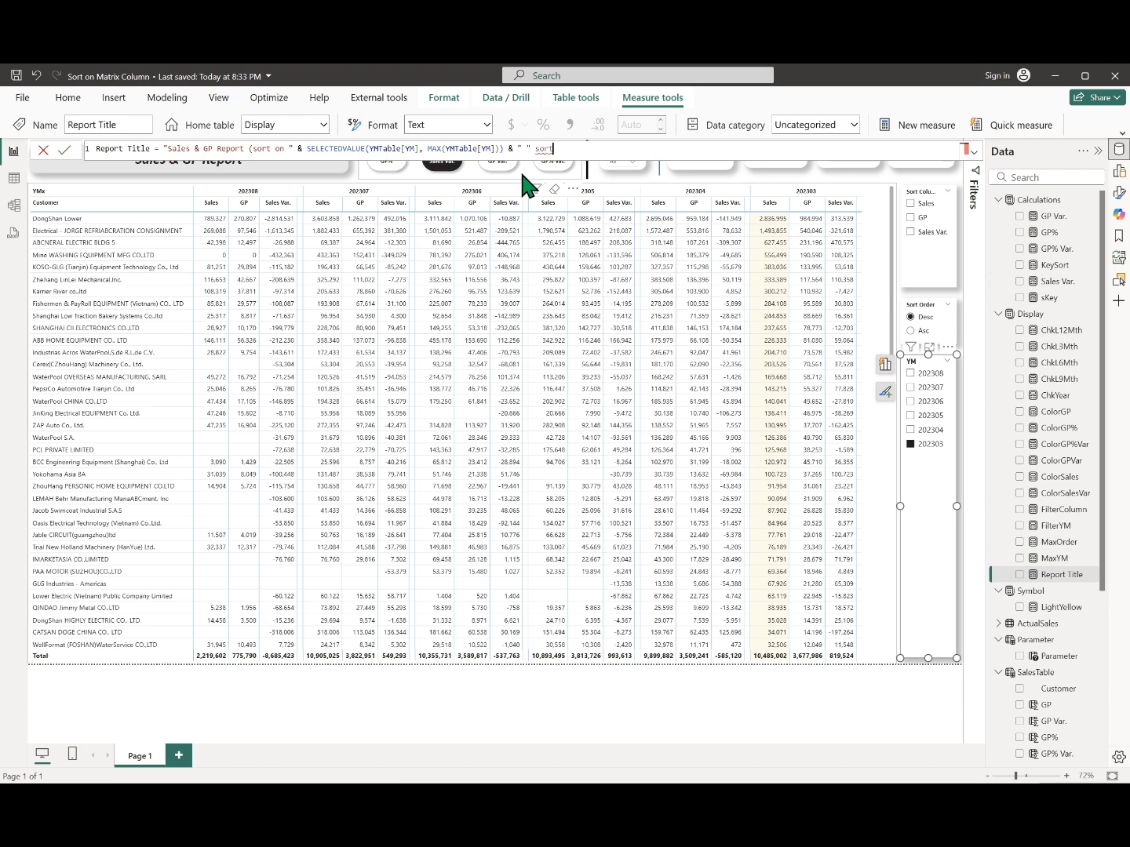
text( " " & [KeySort] & ")")
key(Return)
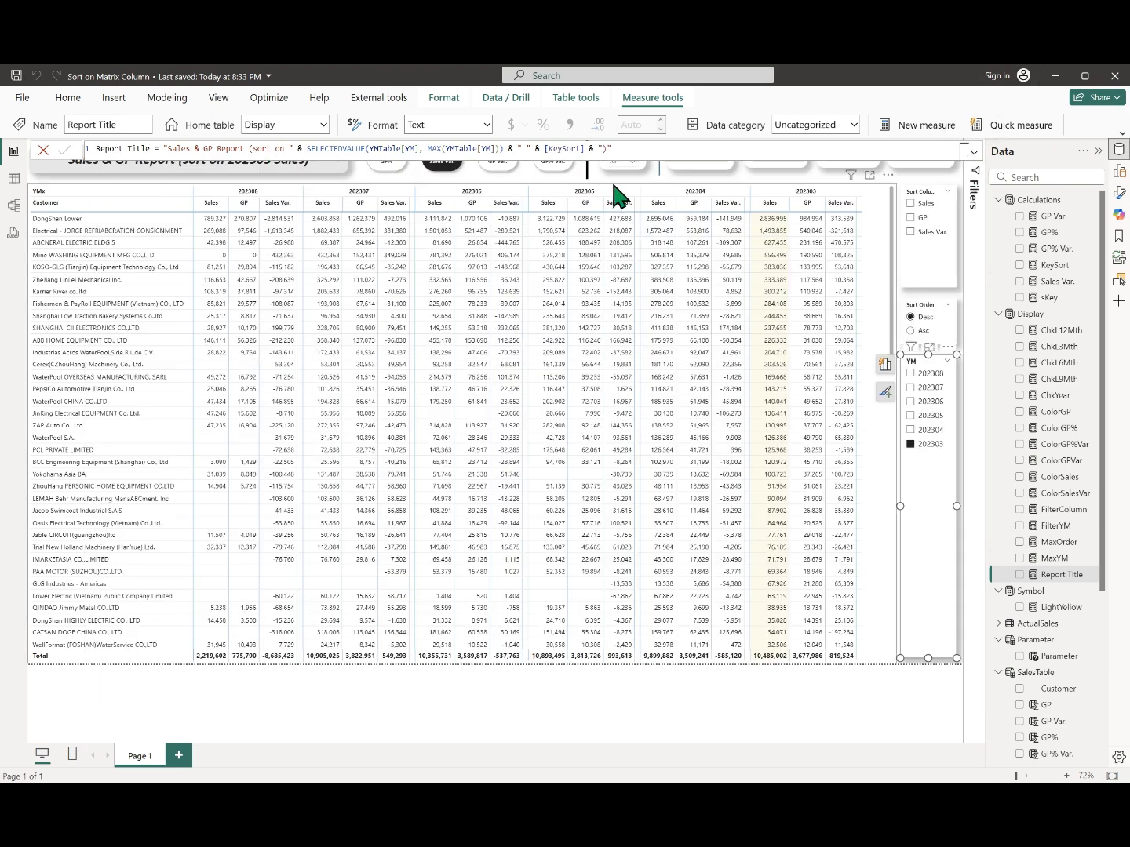
click(612, 182)
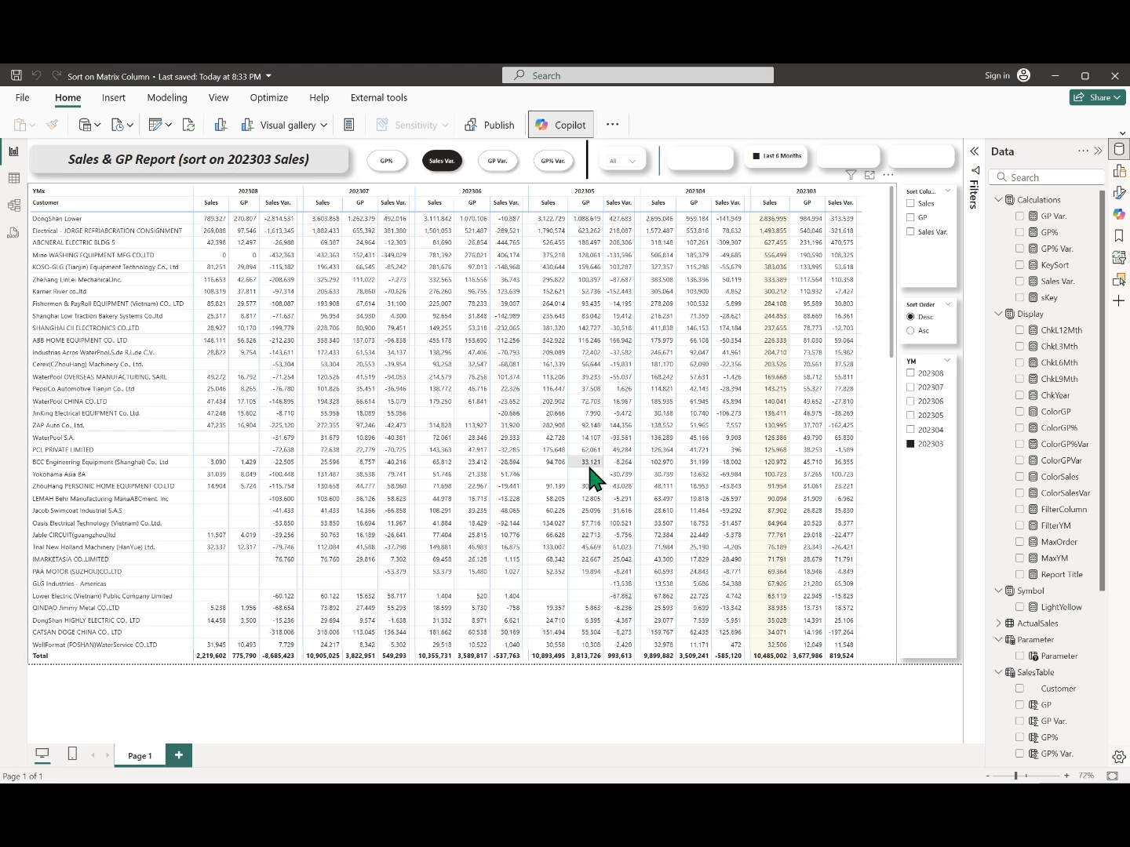